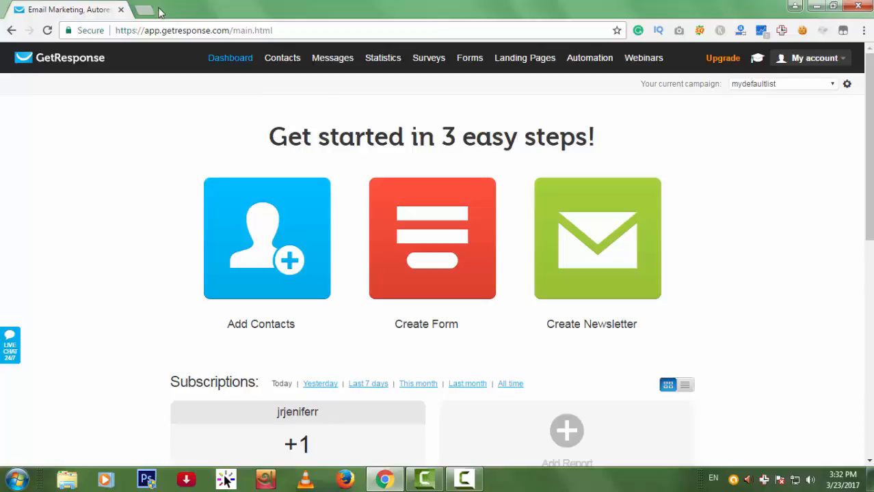
pyautogui.hotkey('ctrl', 't')
pyautogui.write('www.getres')
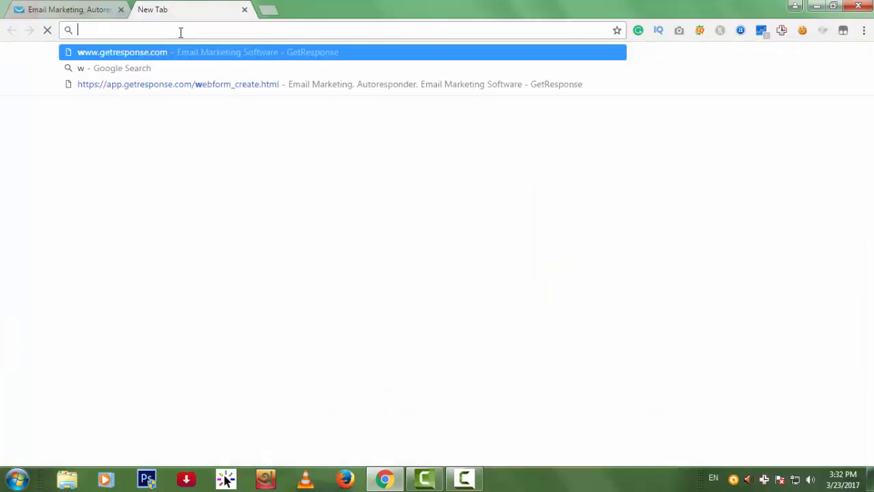
pyautogui.write('ponse.com')
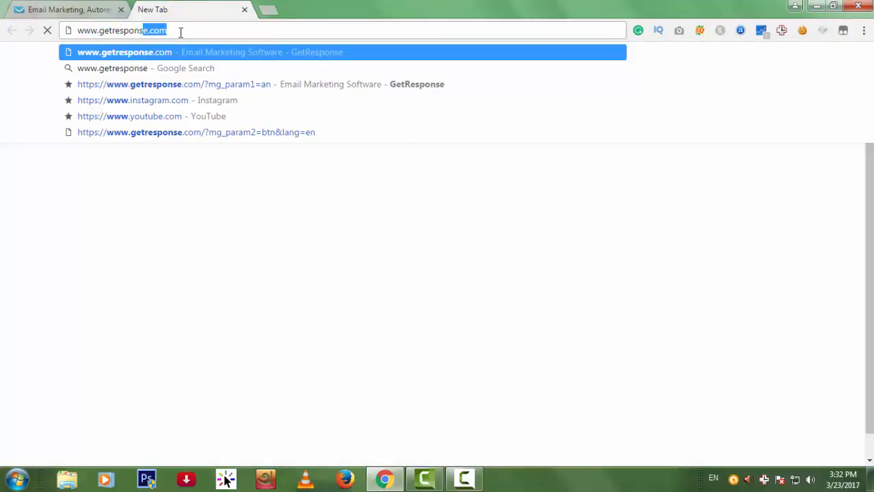
pyautogui.press('Return')
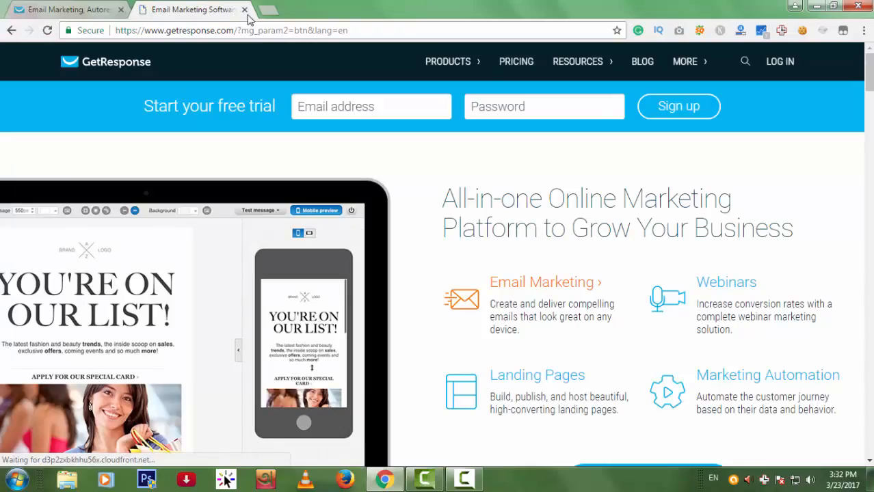
pyautogui.click(244, 10)
pyautogui.scroll(-5, 796, 306)
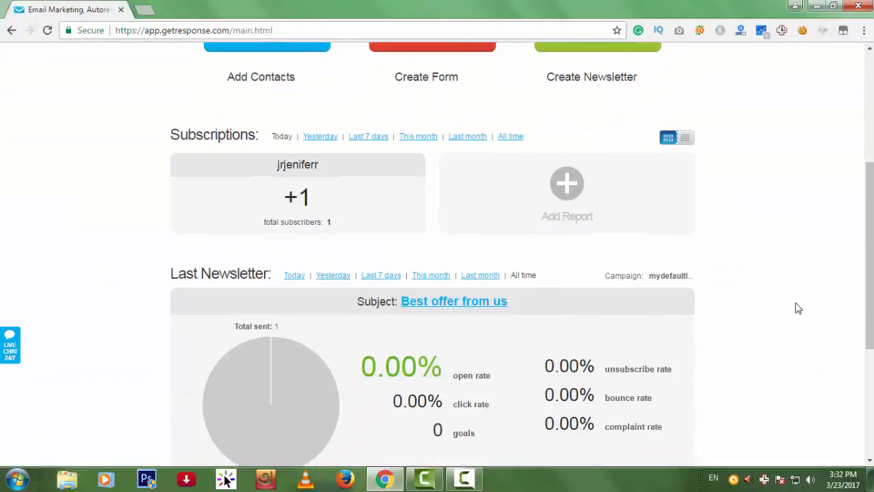
pyautogui.scroll(5, 808, 306)
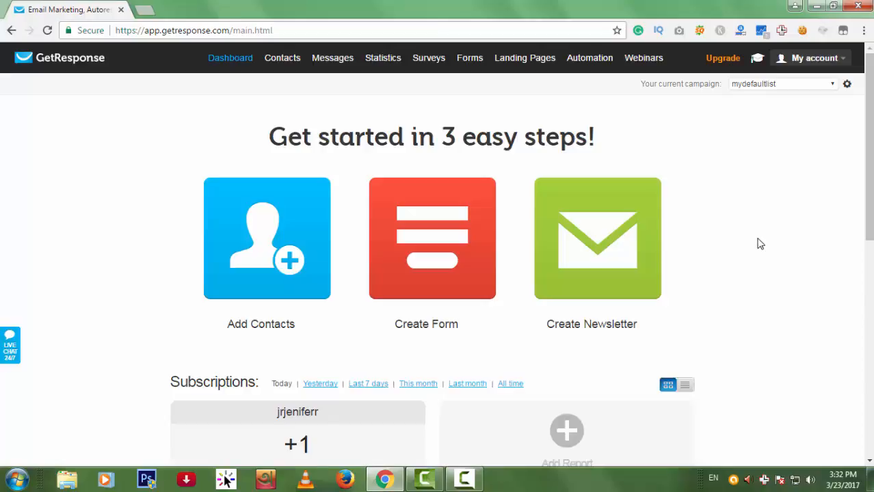
pyautogui.moveTo(282, 60)
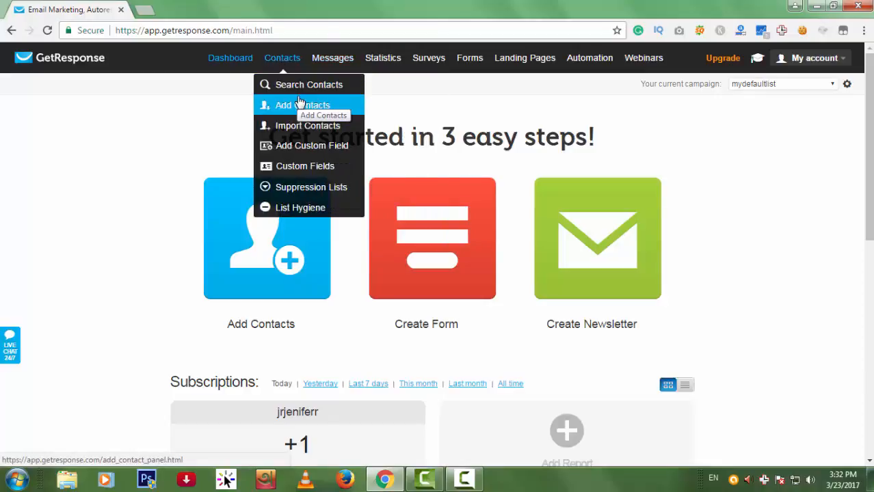
# From the campaign selector, choose to create a new campaign.
pyautogui.click(835, 95)
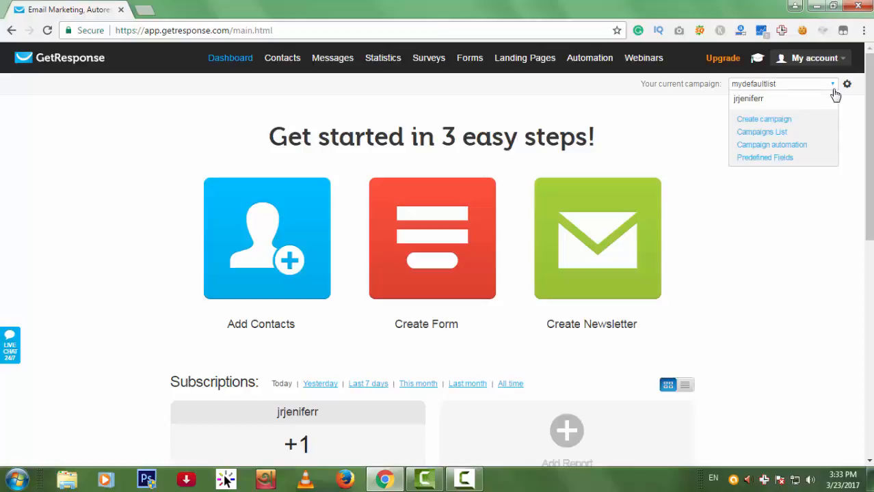
pyautogui.click(815, 123)
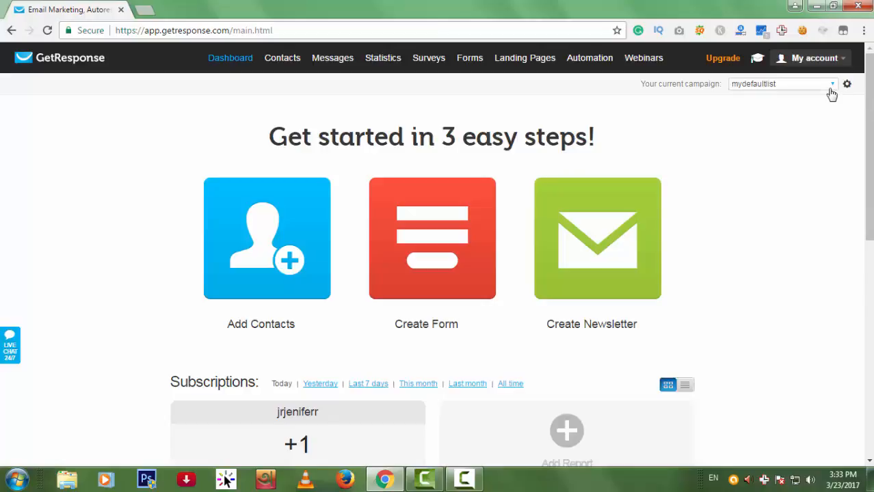
pyautogui.click(831, 95)
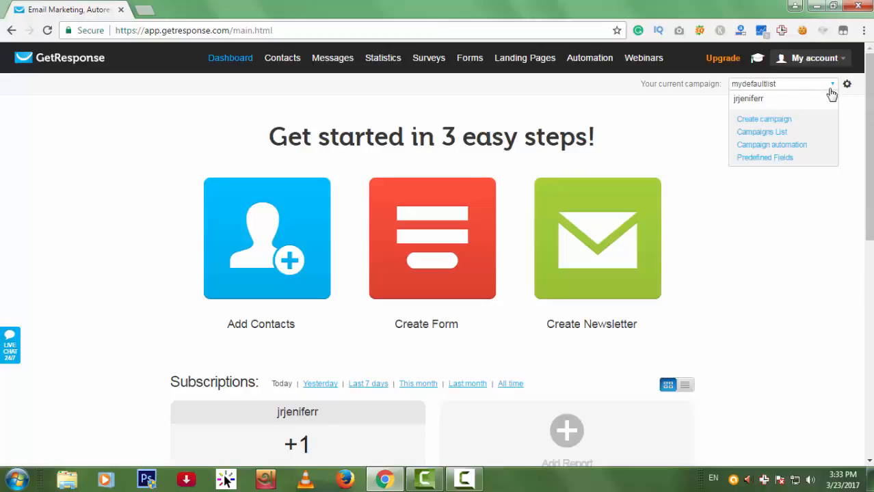
pyautogui.click(764, 121)
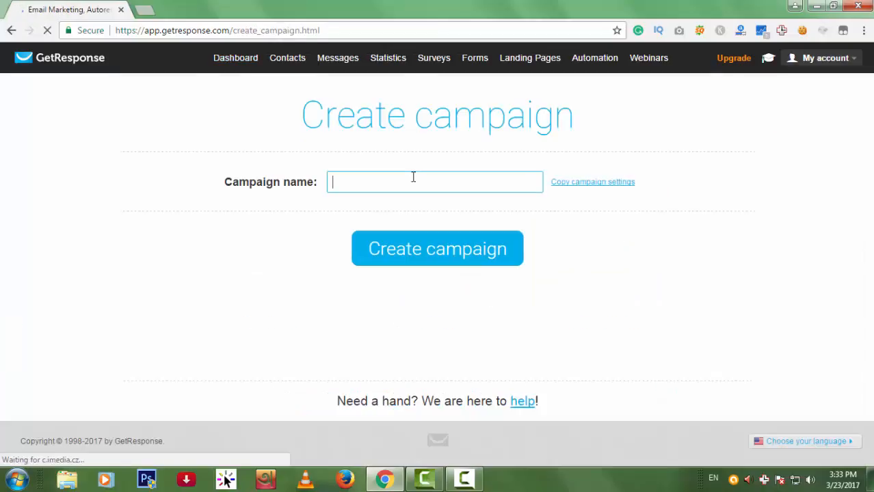
# Name the new campaign 'mytest' and create it.
pyautogui.write('Mytes')
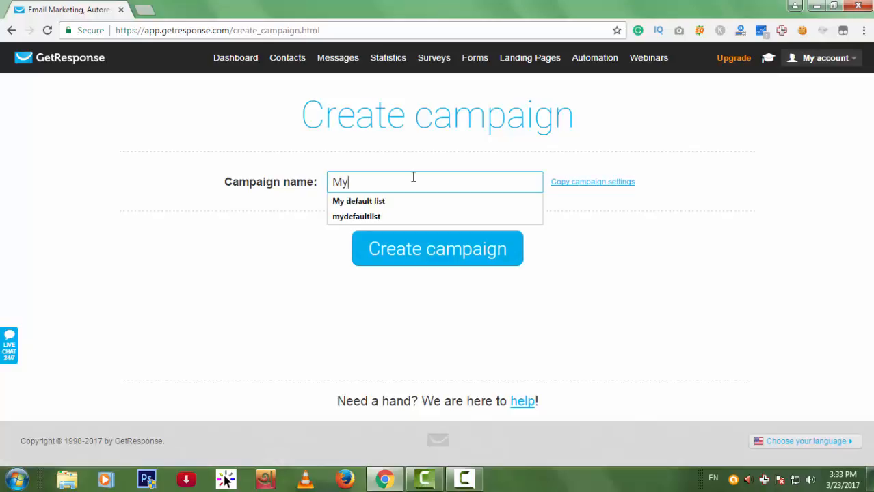
pyautogui.press('BackSpace')
pyautogui.press('BackSpace')
pyautogui.press('BackSpace')
pyautogui.press('BackSpace')
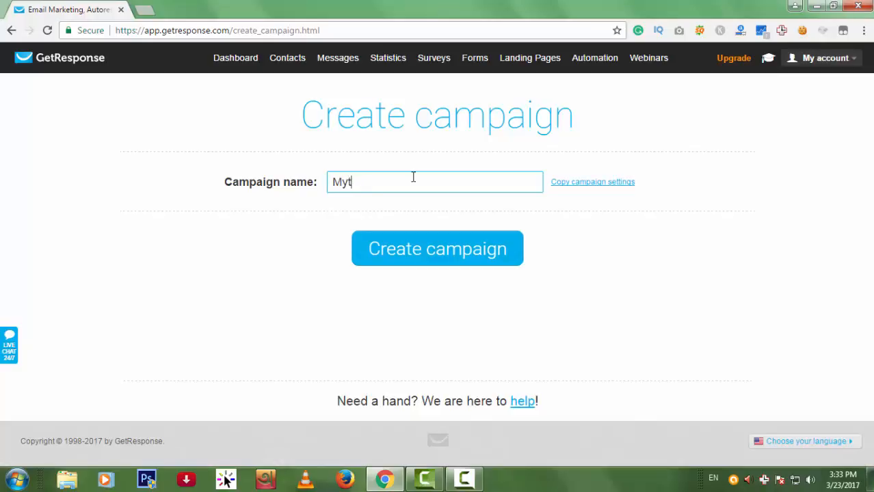
pyautogui.press('BackSpace')
pyautogui.press('BackSpace')
pyautogui.write('ata')
pyautogui.click(447, 250)
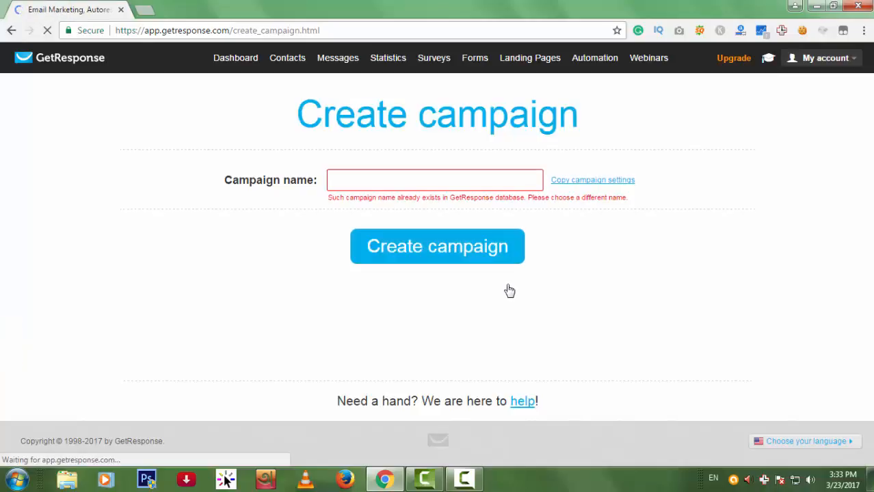
pyautogui.click(443, 184)
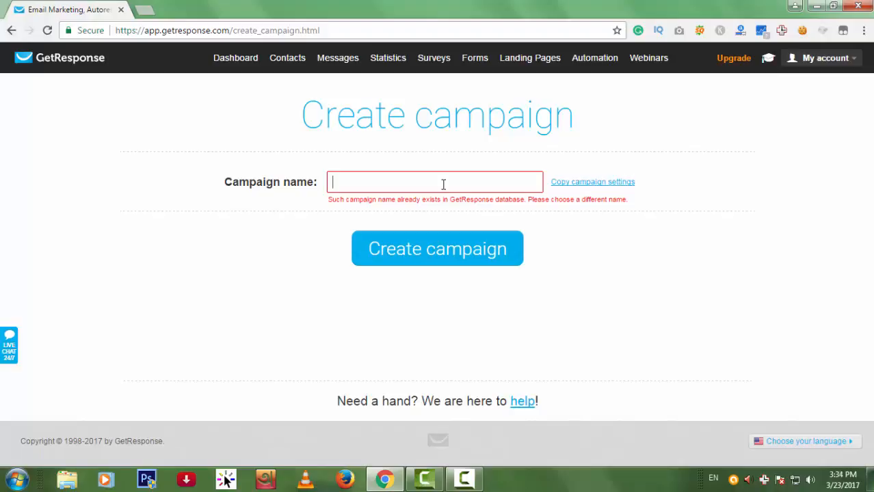
pyautogui.write('mytest')
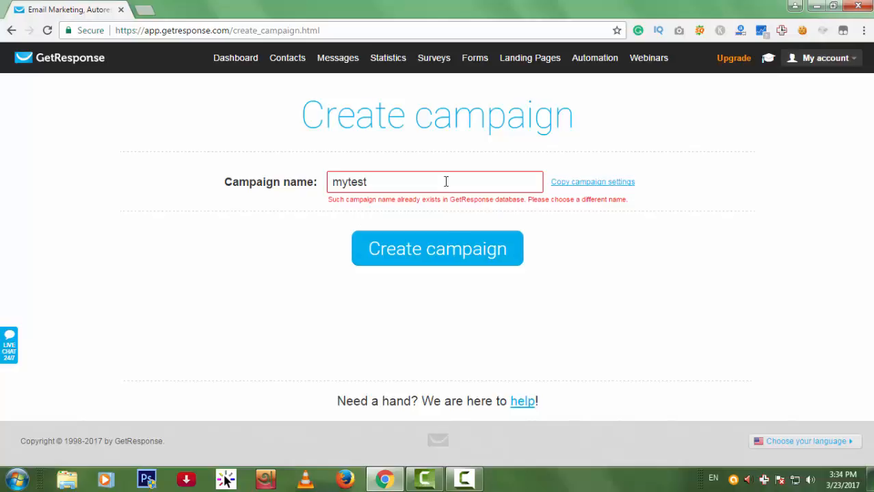
pyautogui.click(451, 254)
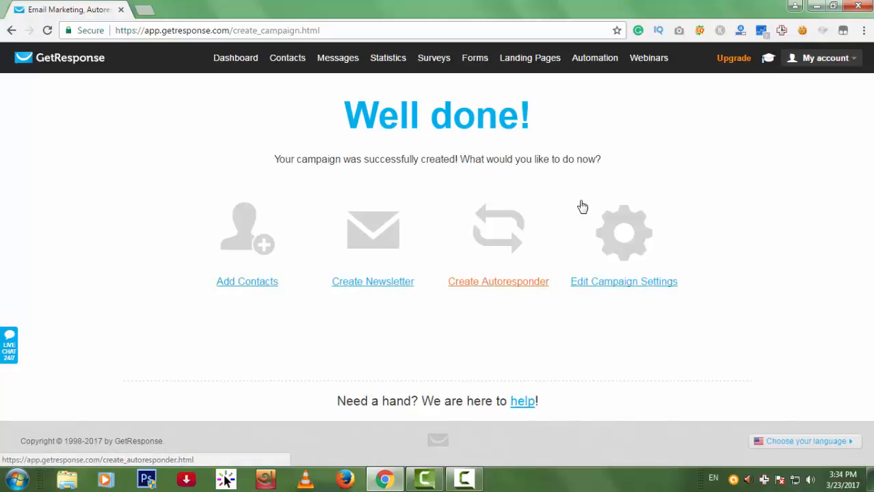
# Open the Add Contacts form and choose mytest as the contact's campaign.
pyautogui.moveTo(285, 56)
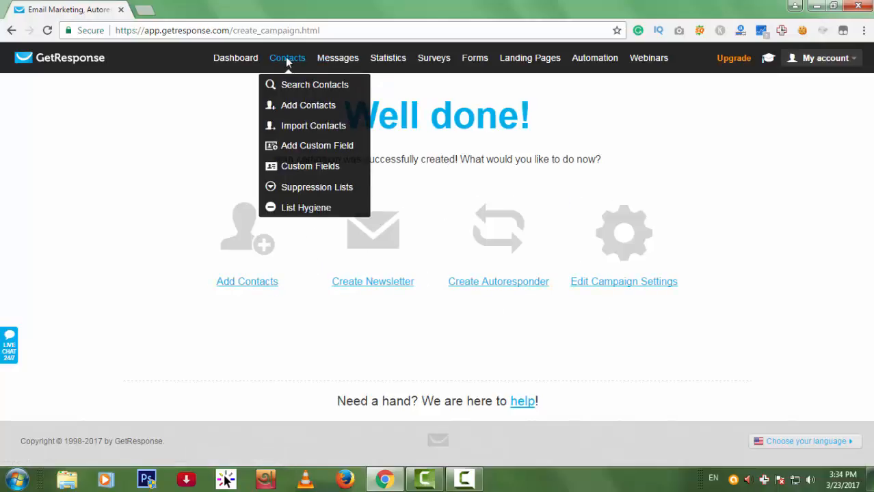
pyautogui.click(305, 107)
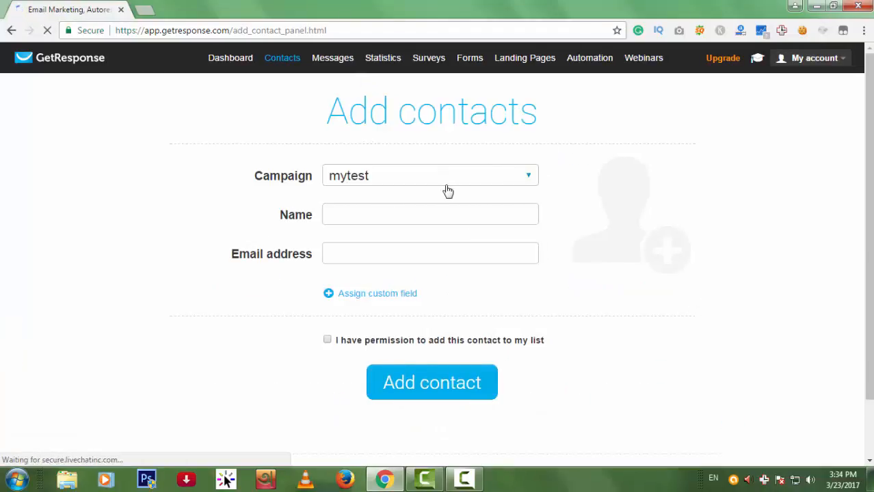
pyautogui.click(450, 183)
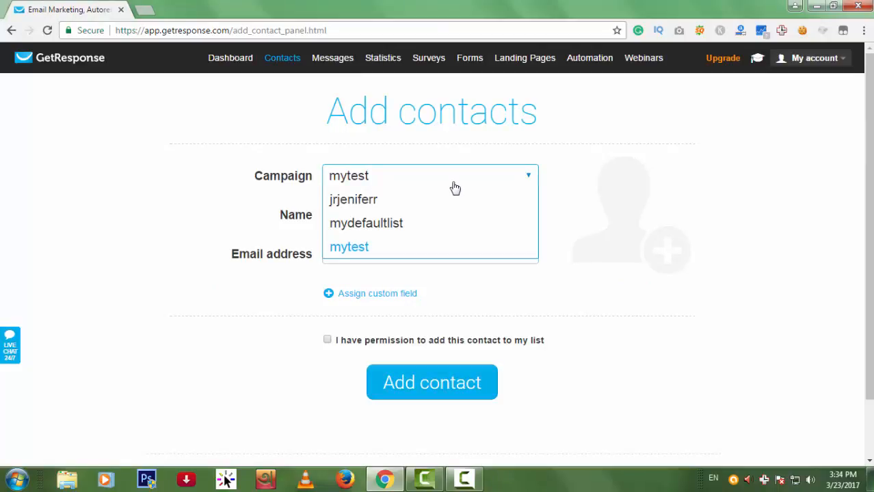
pyautogui.click(356, 247)
# Enter the contact's name and e-mail address, confirm permission, and add the contact.
pyautogui.click(374, 215)
pyautogui.write('jubaear')
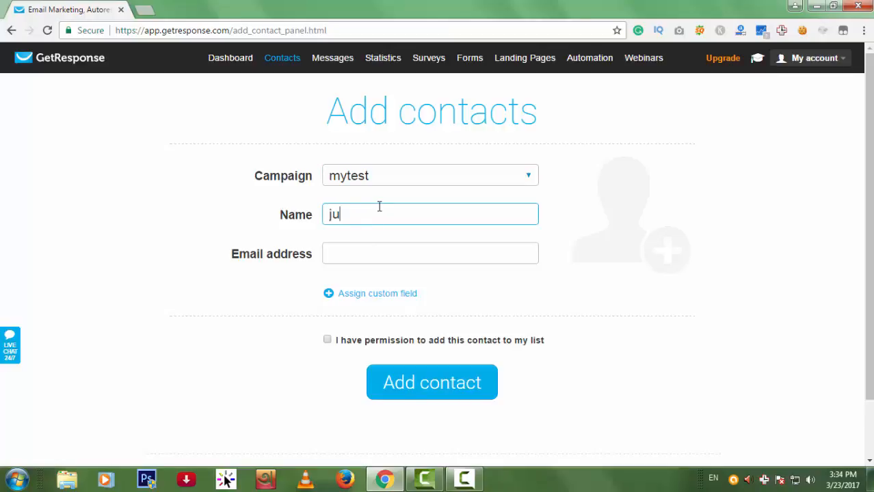
pyautogui.press('Tab')
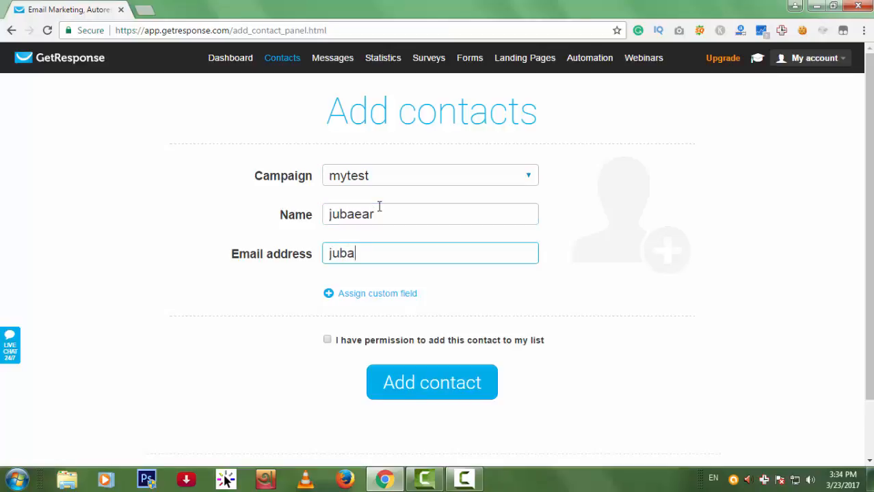
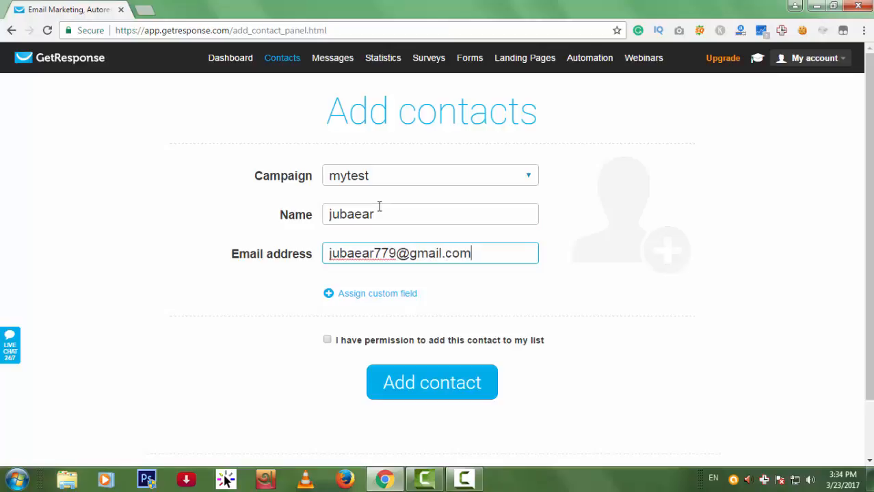
pyautogui.click(327, 340)
pyautogui.click(427, 389)
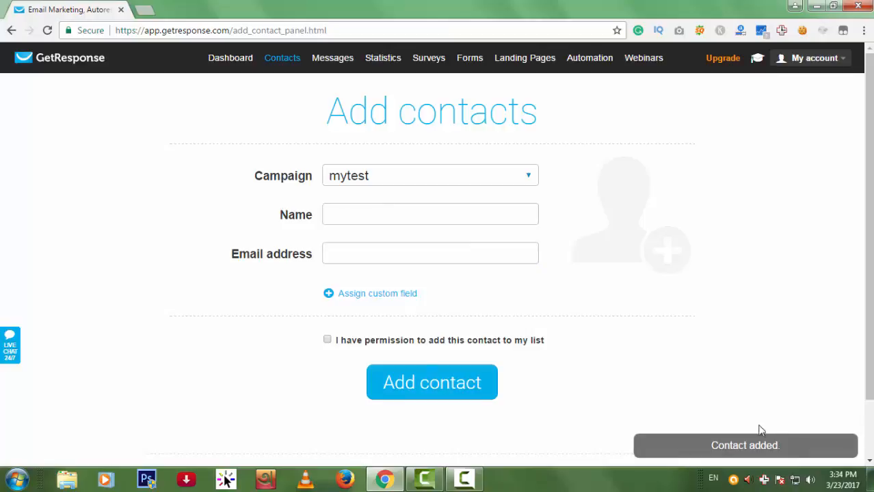
pyautogui.moveTo(288, 69)
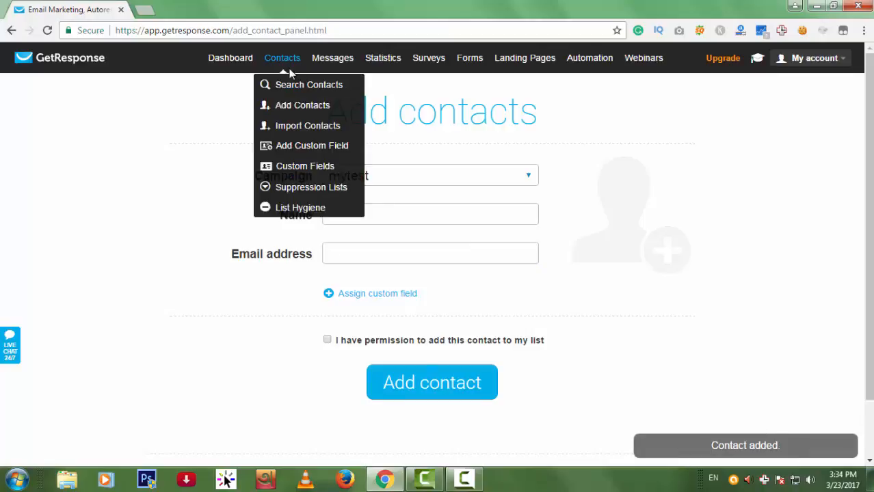
# On the import page, enter the contact's name and e-mail, confirm permission, and import.
pyautogui.click(306, 125)
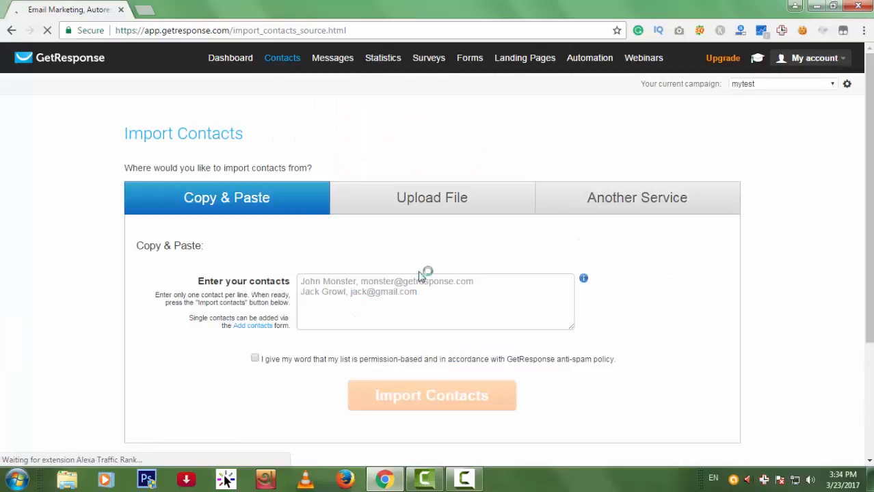
pyautogui.scroll(-1, 520, 260)
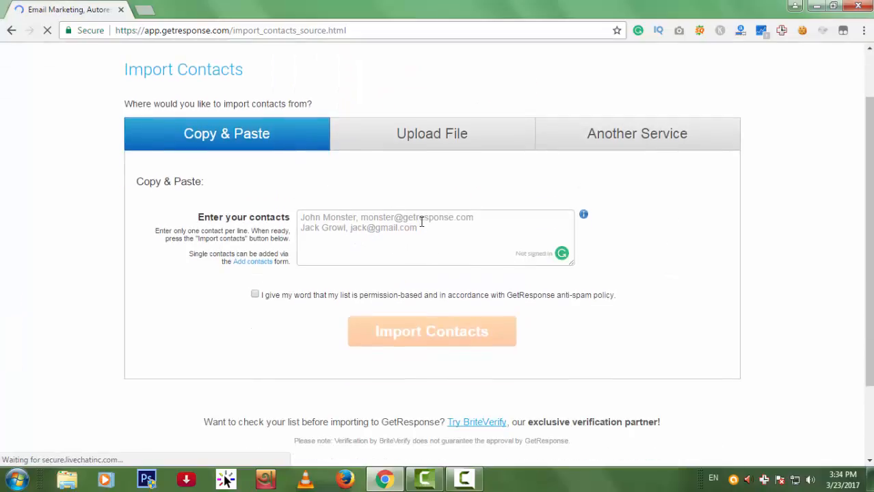
pyautogui.click(348, 218)
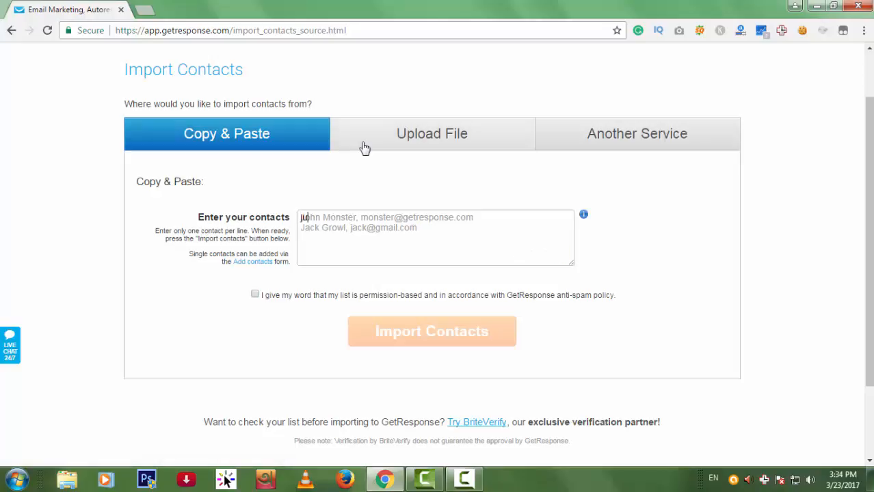
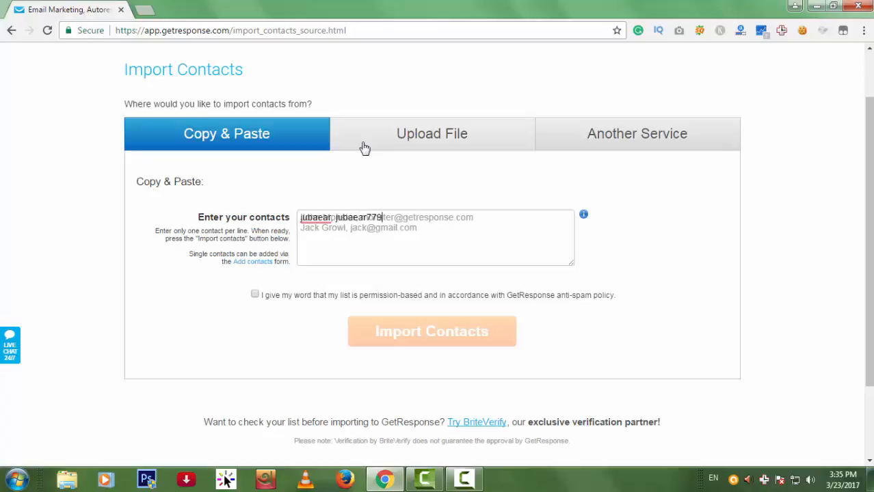
pyautogui.click(371, 217)
pyautogui.write('7')
pyautogui.click(309, 297)
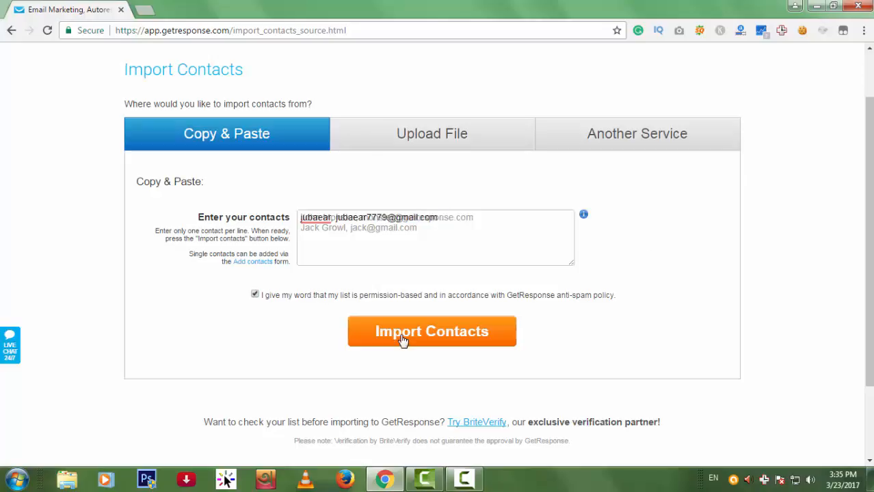
pyautogui.click(440, 335)
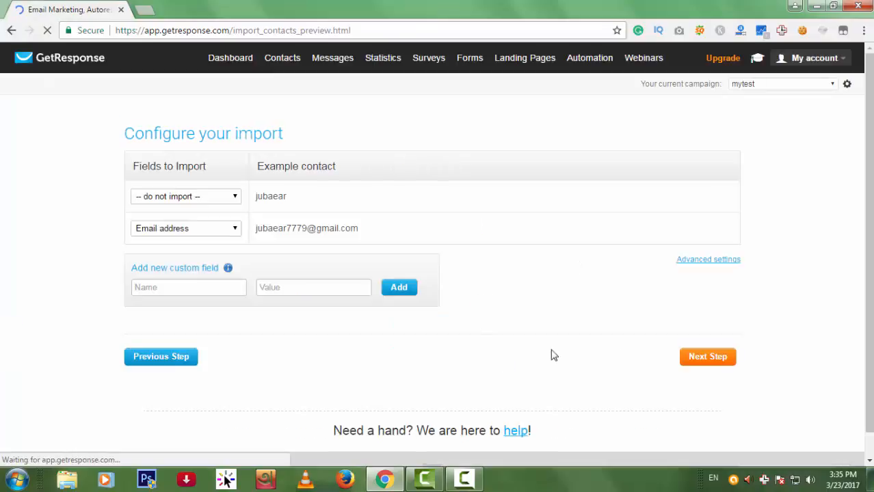
# Keep the email column mapped as Email address and finish the import into mytest.
pyautogui.click(236, 231)
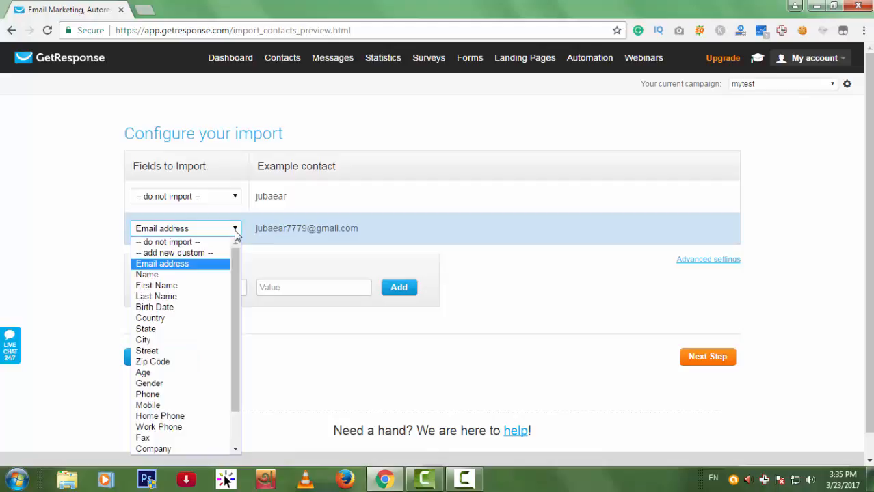
pyautogui.click(219, 265)
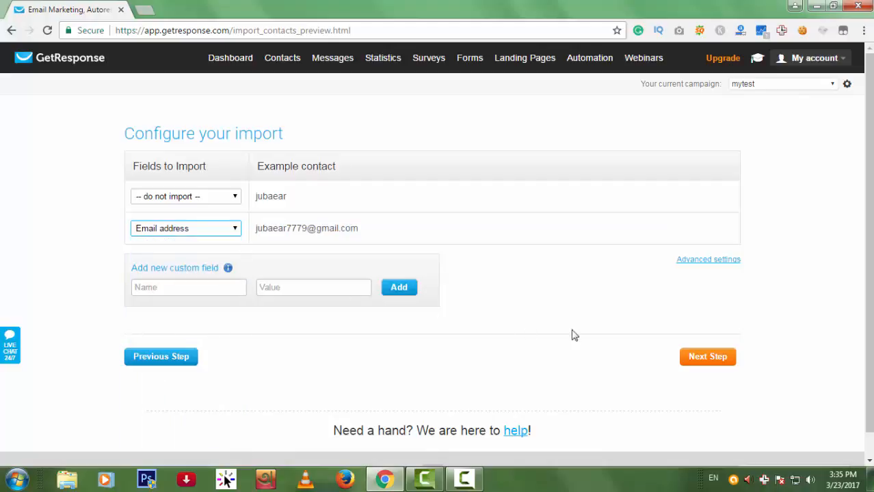
pyautogui.click(703, 360)
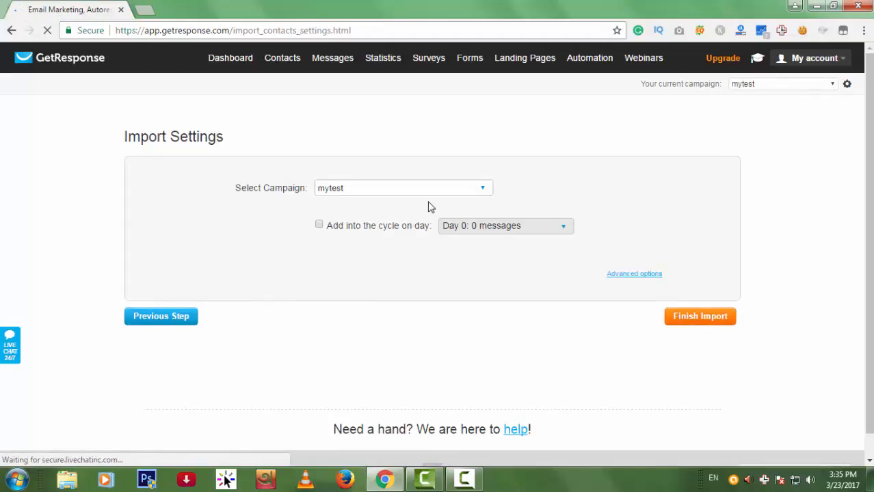
pyautogui.click(715, 325)
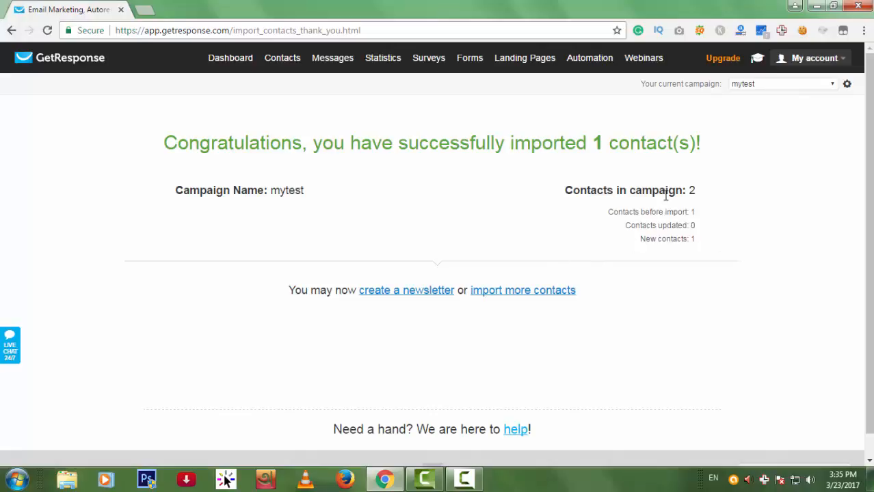
pyautogui.moveTo(284, 65)
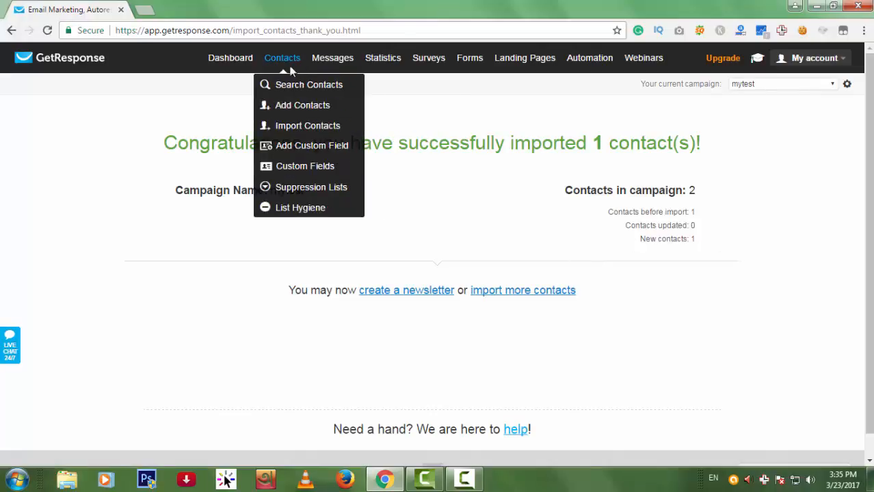
# Start a new contact import using the Upload File option.
pyautogui.click(288, 127)
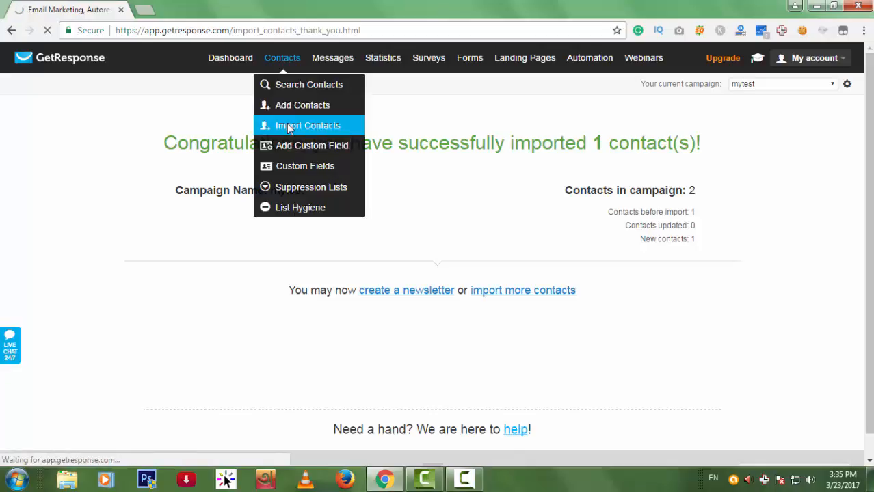
pyautogui.scroll(-2, 557, 263)
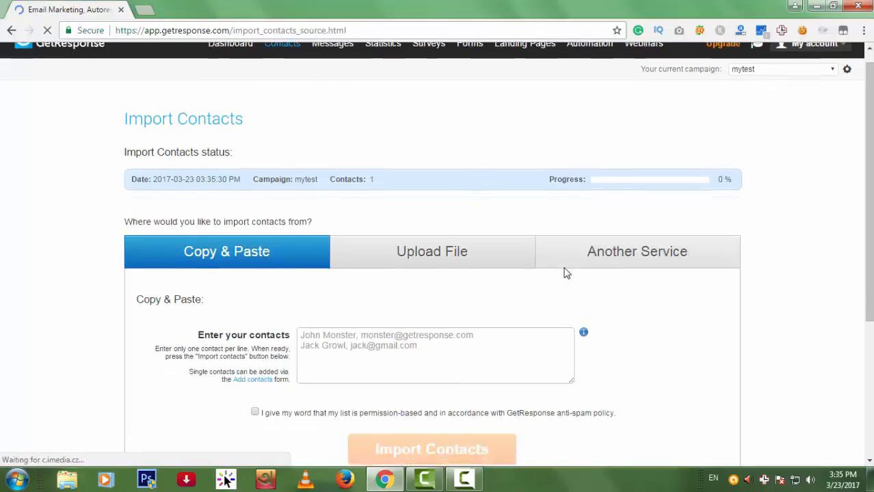
pyautogui.scroll(1, 628, 292)
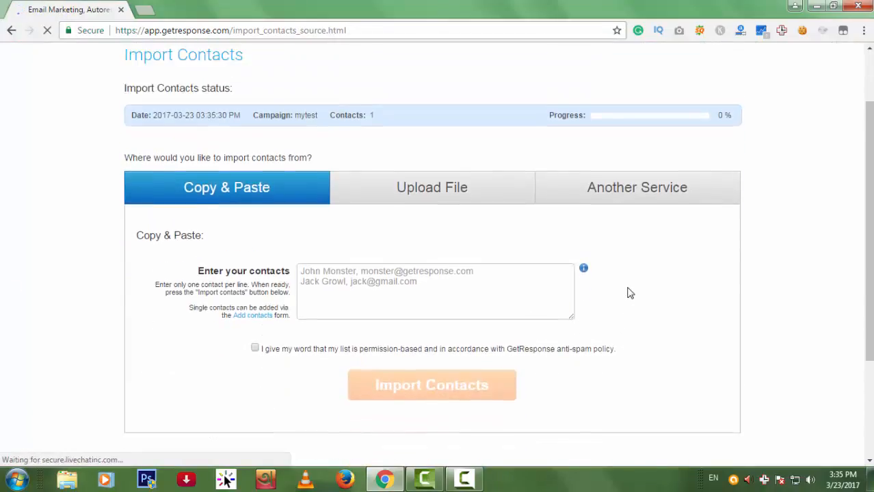
pyautogui.click(460, 209)
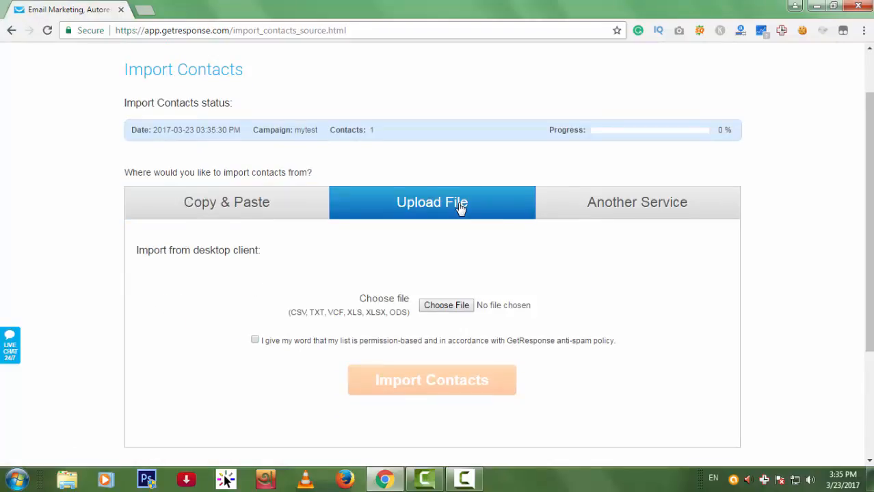
pyautogui.scroll(-1, 529, 264)
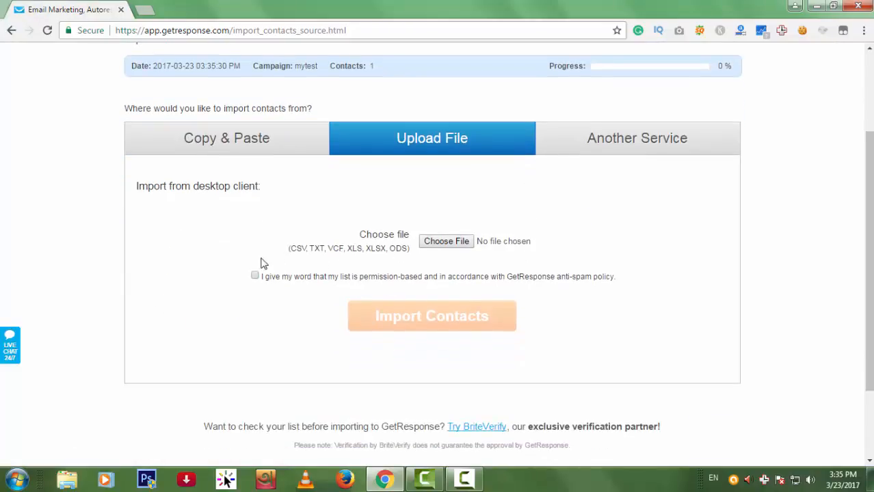
# Upload Desktop\CC Email List.csv, confirm the list is permission-based, and import.
pyautogui.click(465, 245)
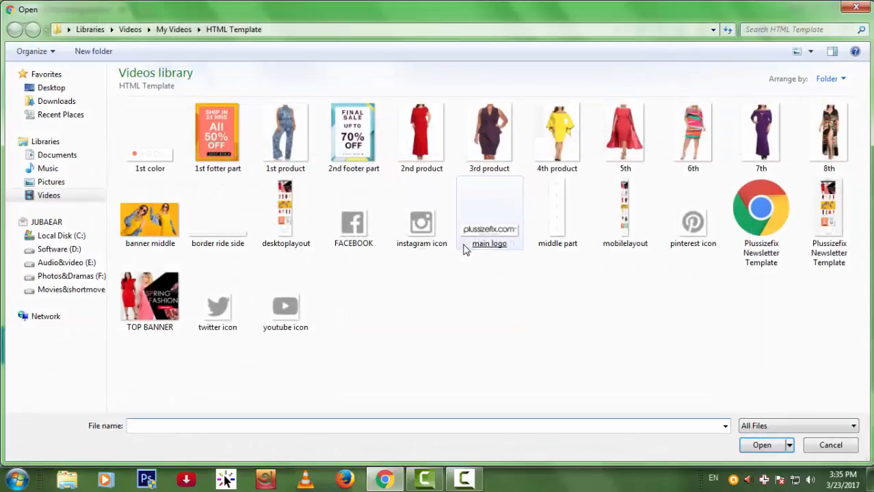
pyautogui.click(61, 89)
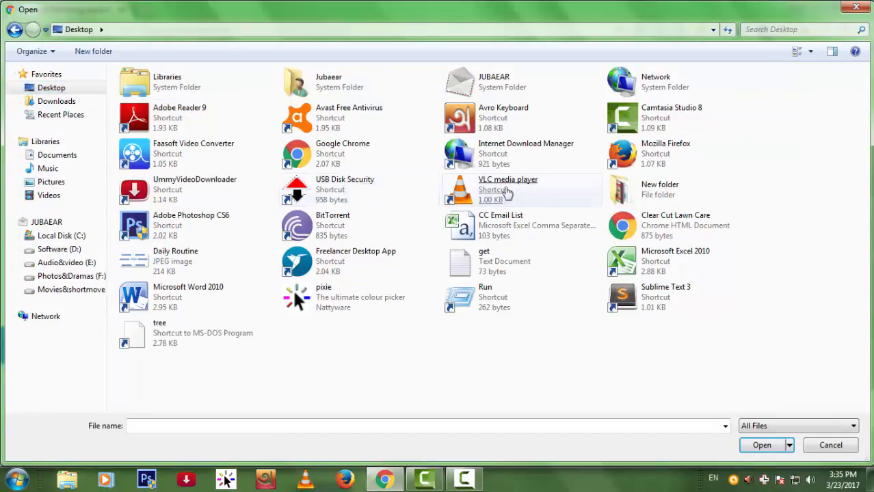
pyautogui.doubleClick(499, 227)
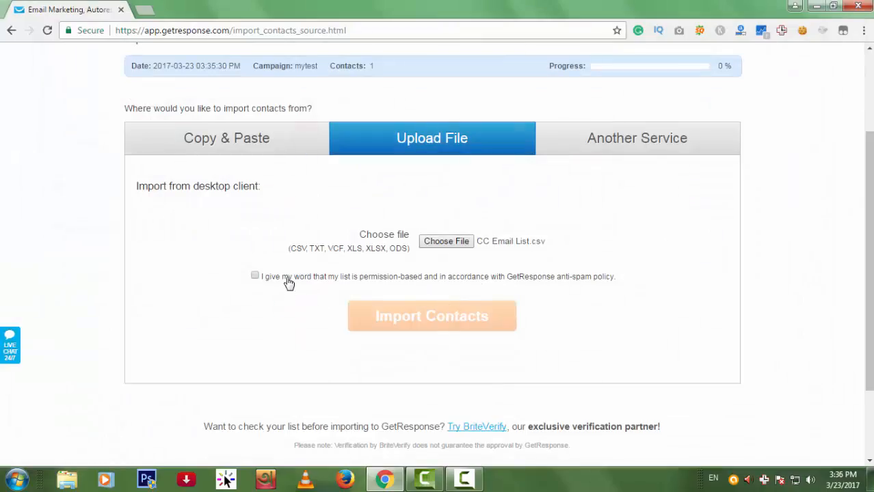
pyautogui.click(287, 280)
pyautogui.click(415, 330)
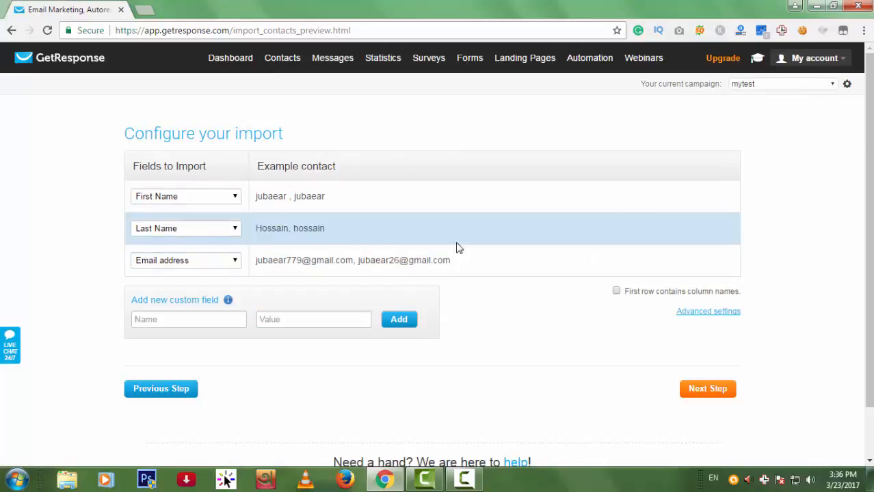
# Go through Next Step and Finish Import to add the file's contacts to mytest.
pyautogui.click(700, 389)
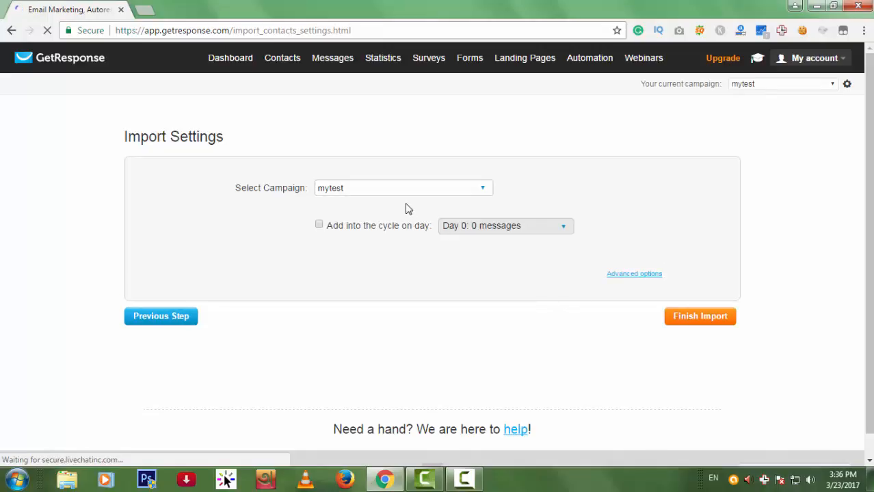
pyautogui.click(697, 320)
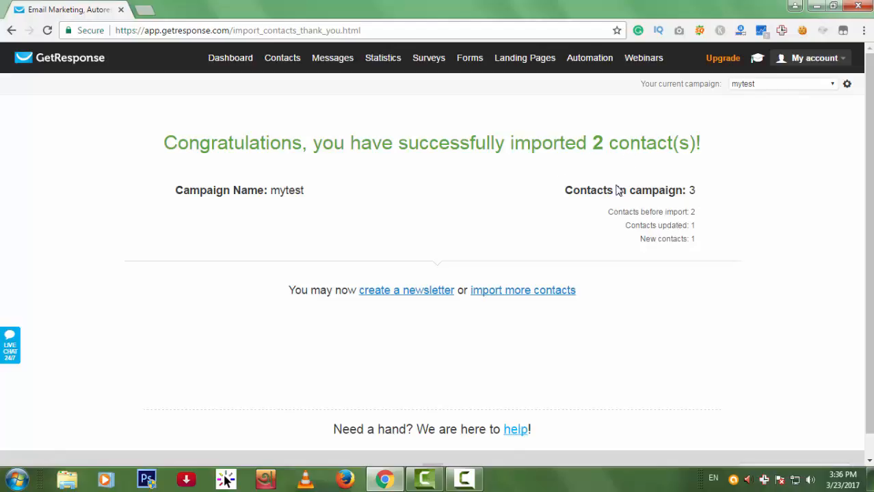
pyautogui.click(816, 6)
# Open CC Email List in Excel to check it, close it, and restore the browser.
pyautogui.click(179, 156)
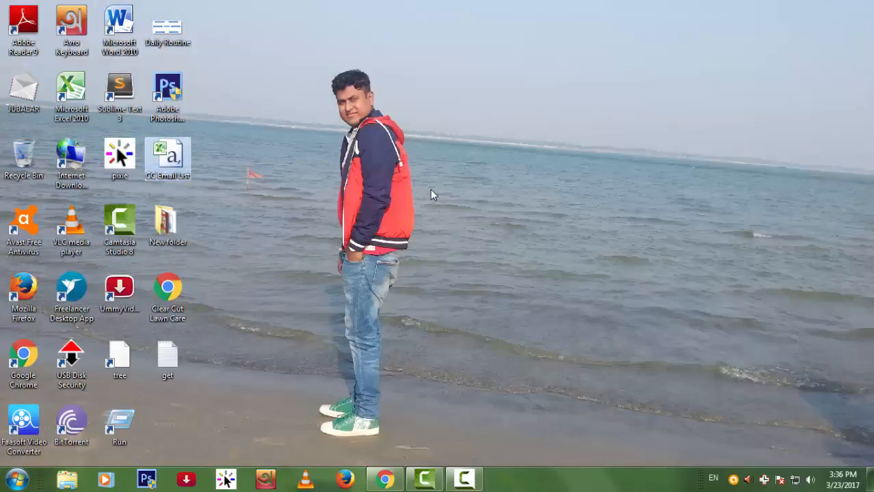
pyautogui.press('Return')
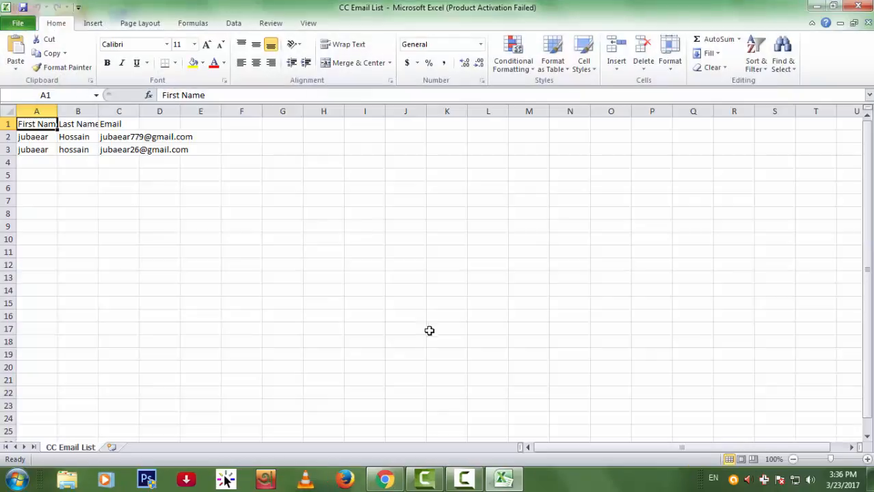
pyautogui.click(175, 186)
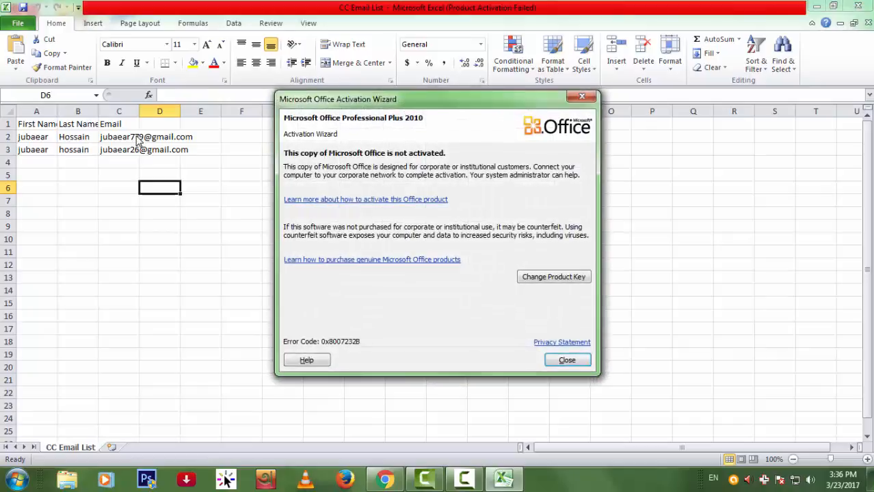
pyautogui.click(562, 363)
pyautogui.click(861, 6)
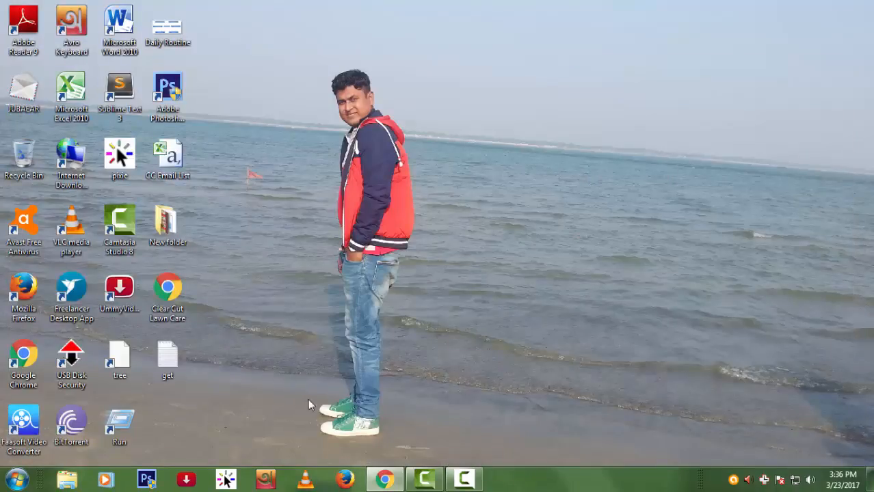
pyautogui.click(378, 476)
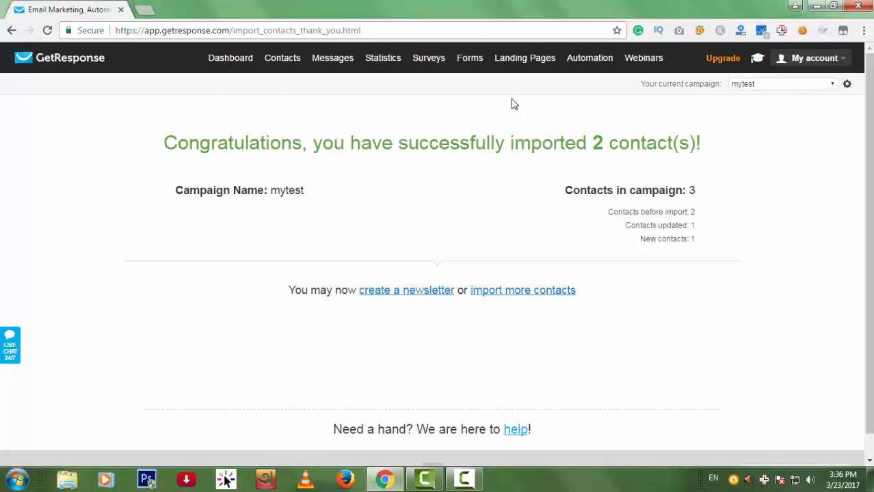
# Open Forms > Create Form and browse templates like Blank, Newsletter Sign Up, Offer of the Week.
pyautogui.moveTo(459, 61)
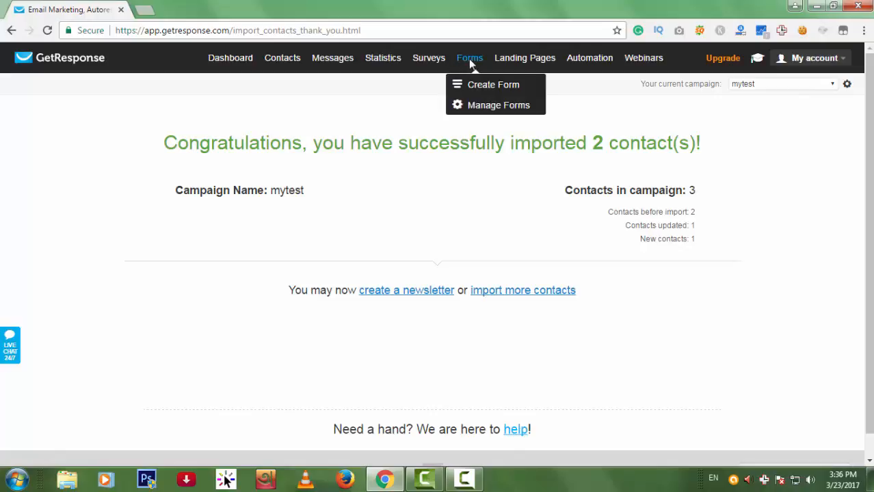
pyautogui.click(479, 84)
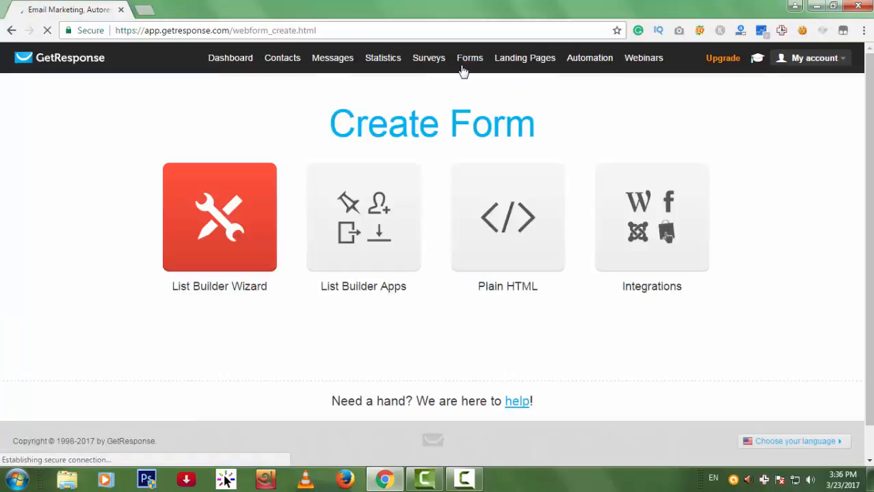
pyautogui.scroll(-1, 270, 179)
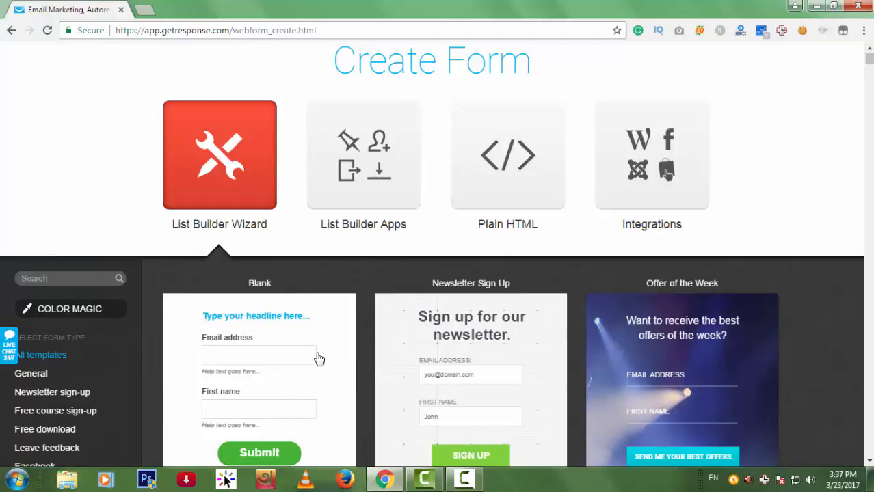
pyautogui.scroll(-2, 307, 337)
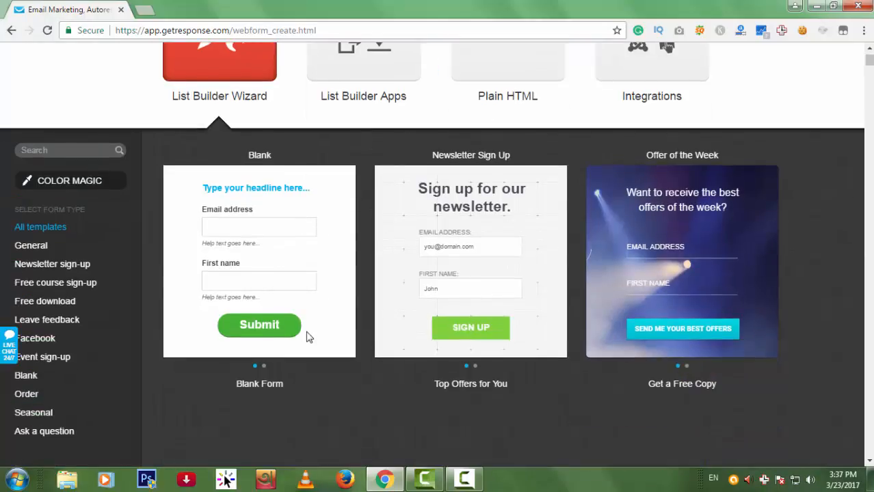
pyautogui.moveTo(307, 336)
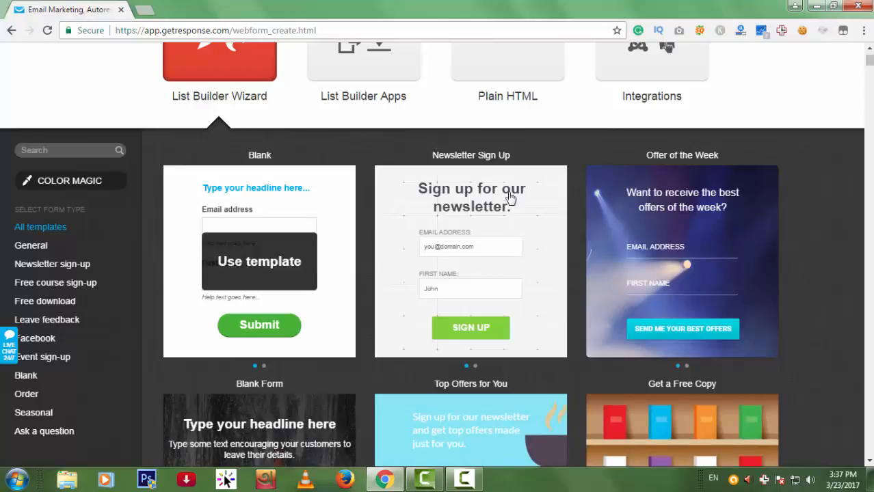
pyautogui.scroll(3, 510, 197)
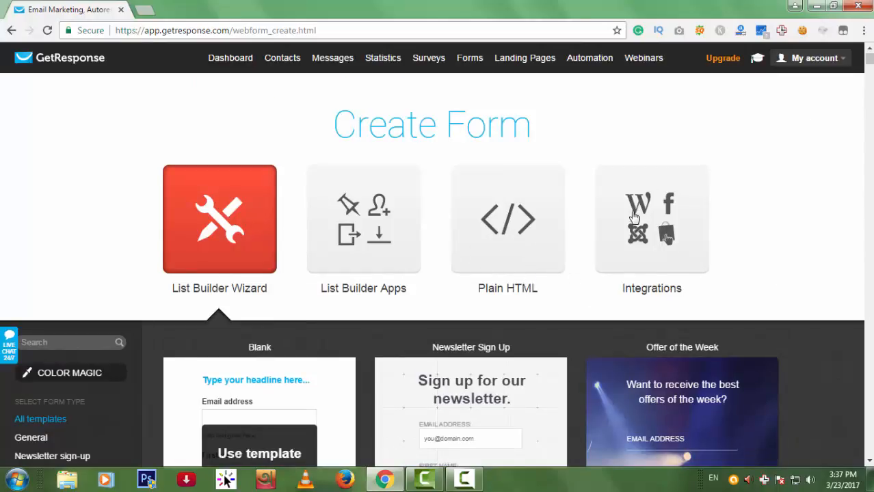
pyautogui.scroll(-1, 673, 252)
pyautogui.scroll(-7, 352, 246)
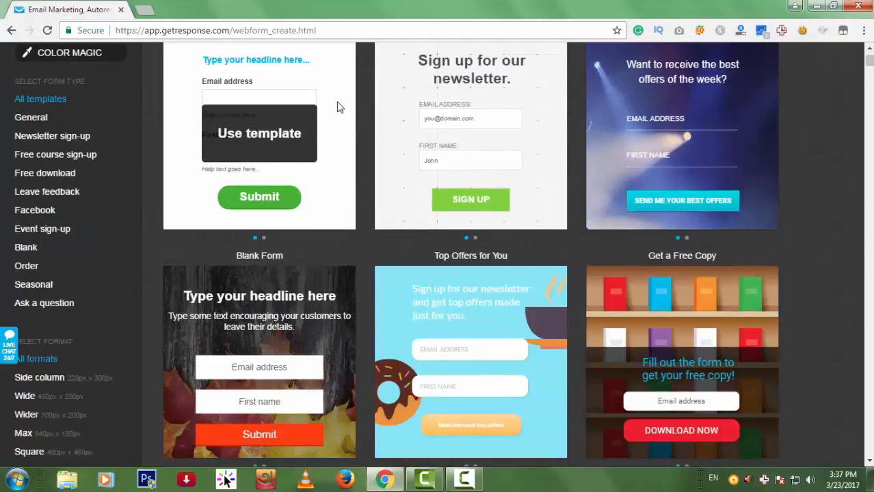
pyautogui.scroll(3, 353, 184)
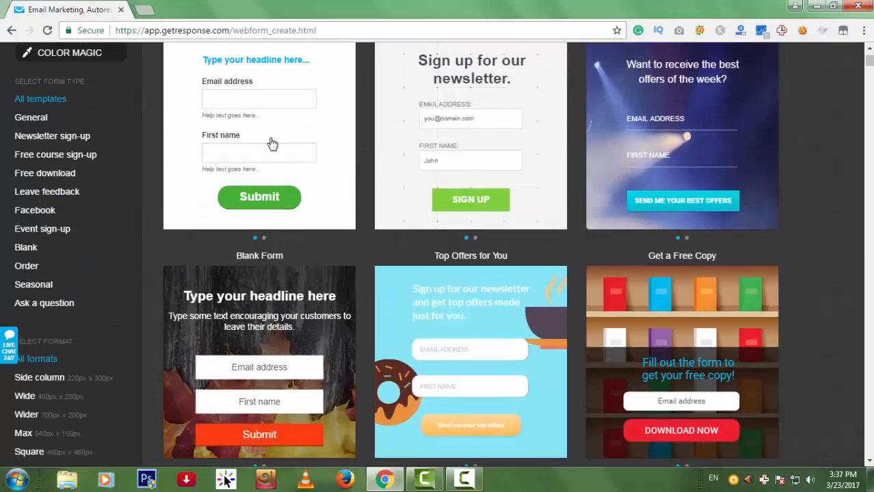
# Choose the Blank template and reload the stalled form editor until it loads.
pyautogui.click(259, 141)
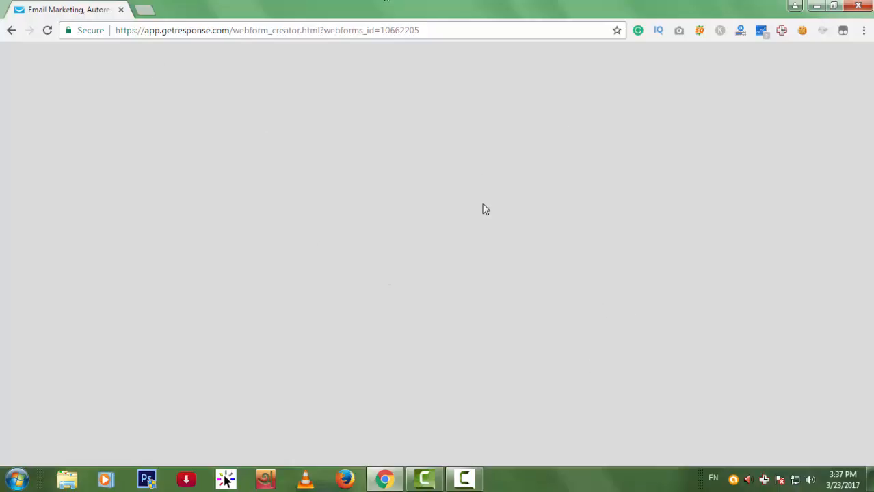
pyautogui.click(46, 31)
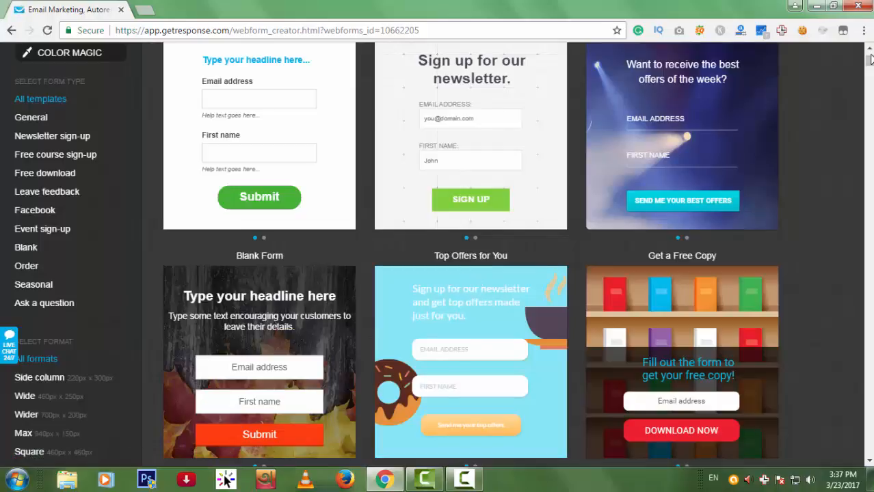
pyautogui.moveTo(871, 57); pyautogui.dragTo(869, 54)
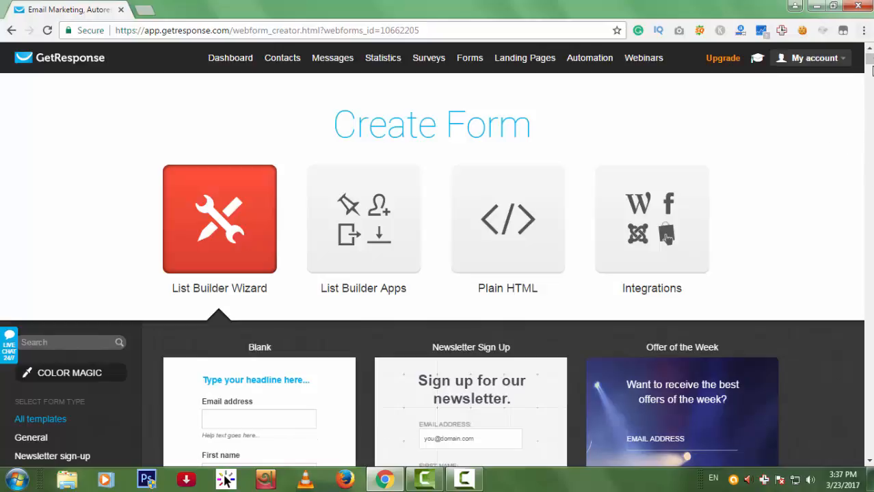
pyautogui.scroll(-2, 347, 313)
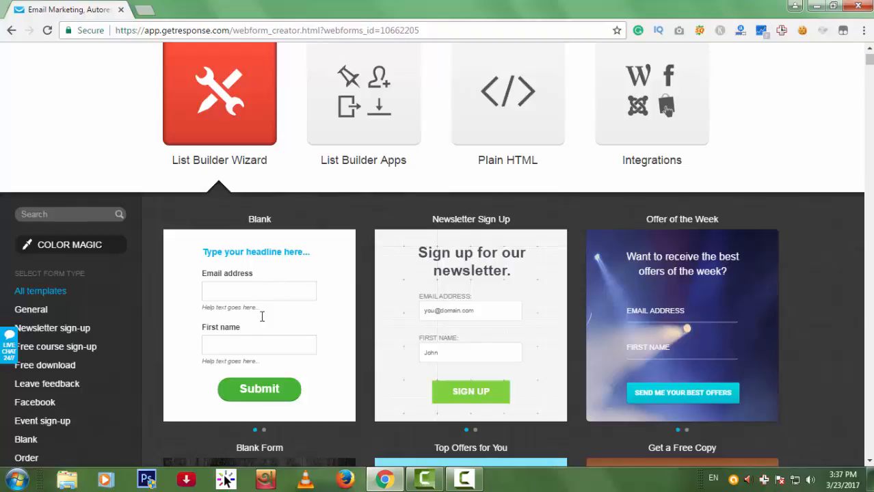
pyautogui.click(48, 30)
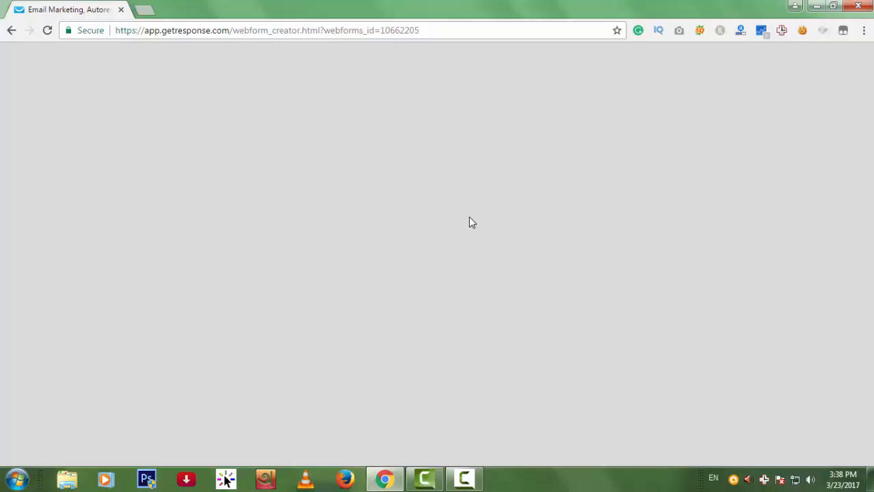
pyautogui.click(416, 32)
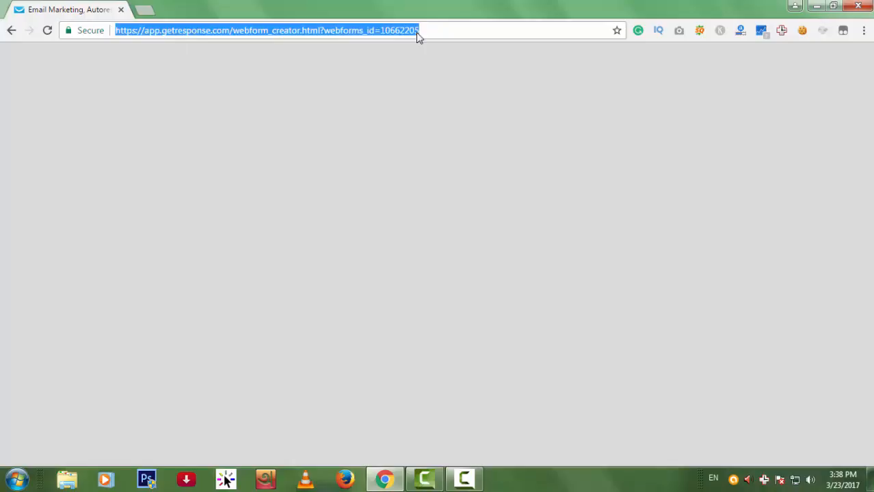
pyautogui.press('Return')
pyautogui.scroll(-3, 490, 96)
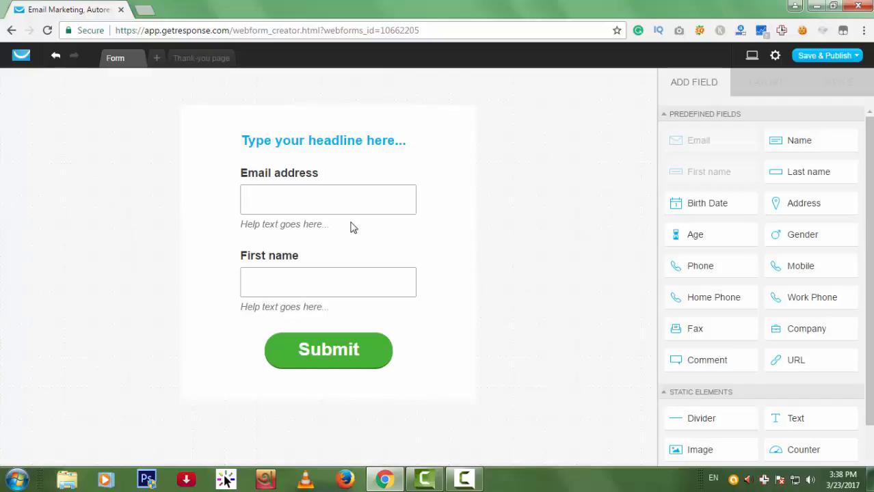
# Set the First name field's label font to Droid Sans after trying Bevan and Courier.
pyautogui.click(293, 277)
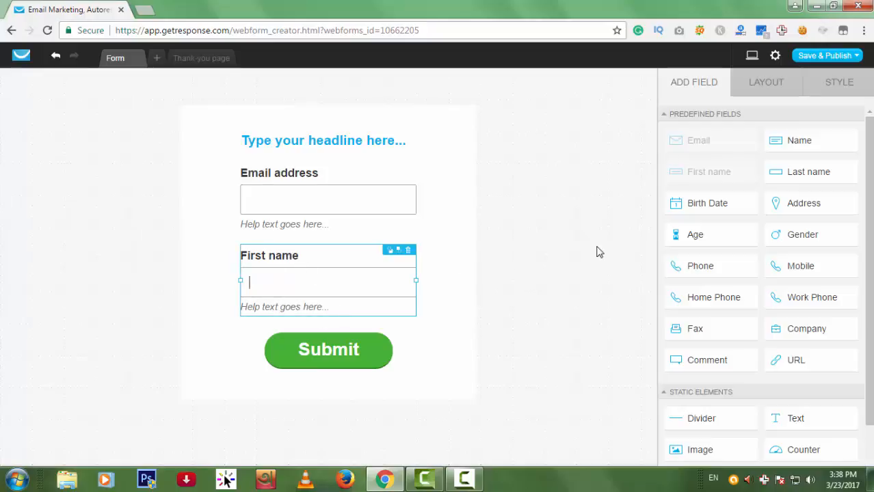
pyautogui.click(846, 82)
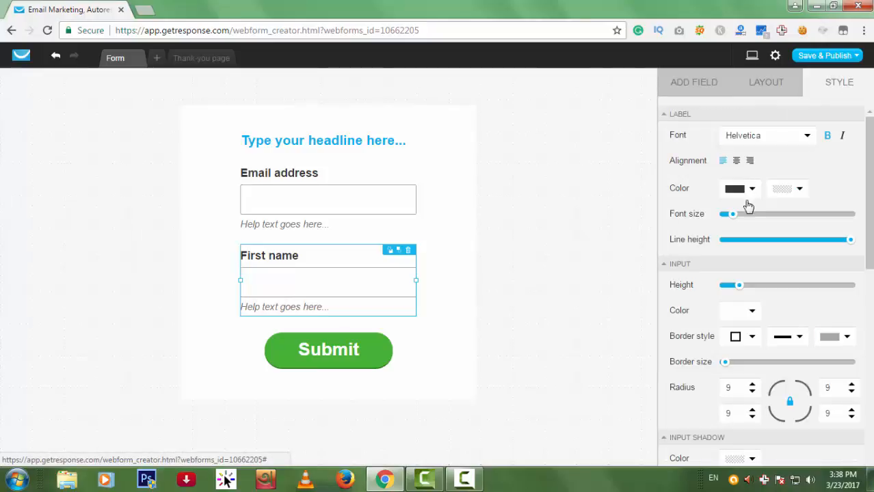
pyautogui.click(790, 140)
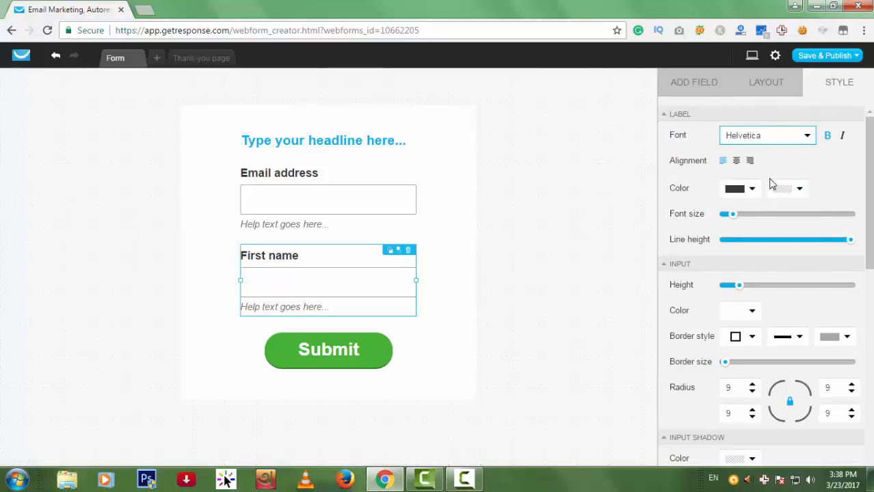
pyautogui.scroll(-1, 751, 236)
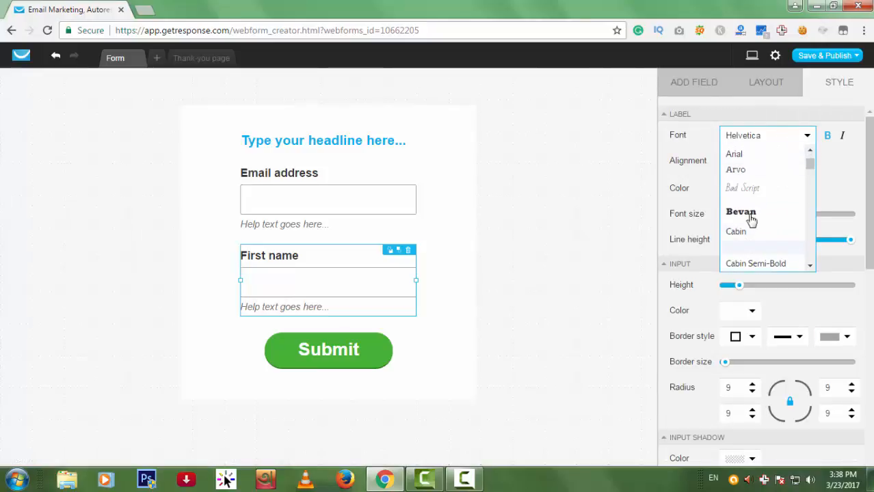
pyautogui.click(750, 212)
pyautogui.click(785, 141)
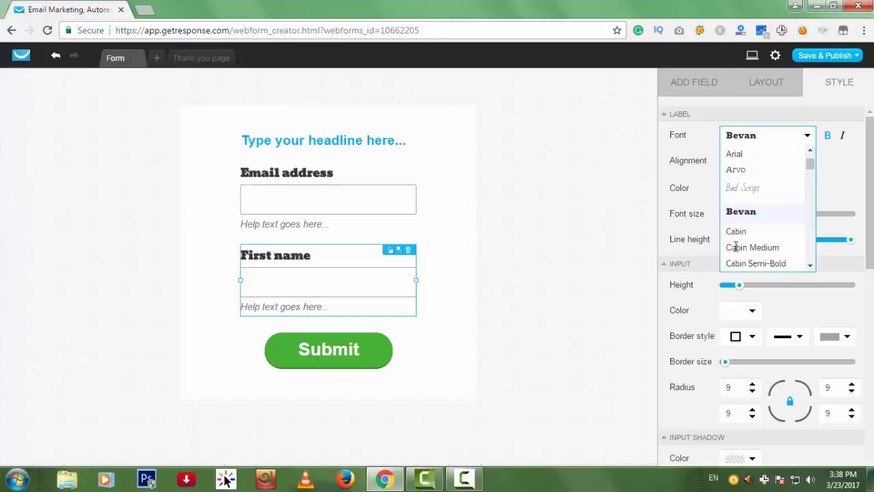
pyautogui.scroll(-3, 745, 218)
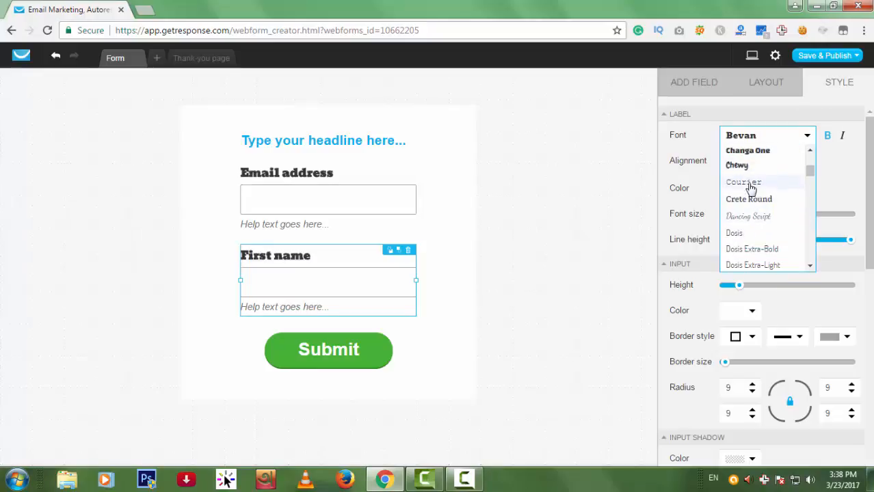
pyautogui.click(750, 183)
pyautogui.click(767, 138)
pyautogui.scroll(-2, 767, 232)
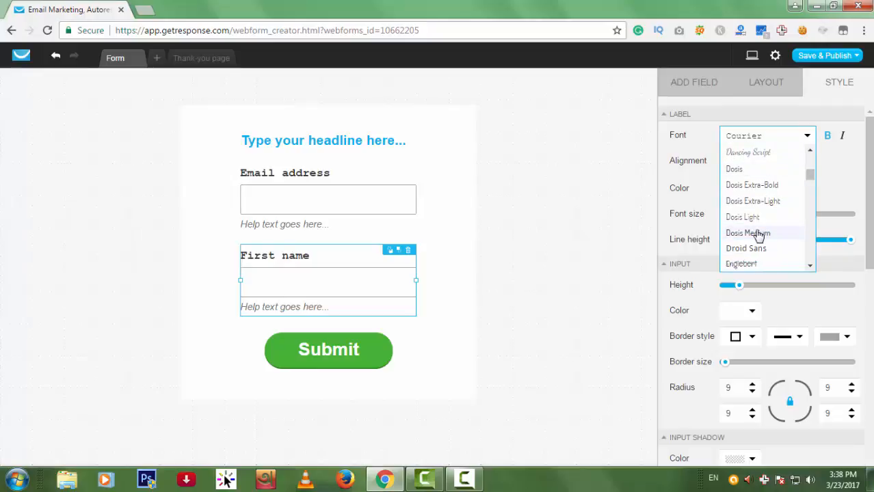
pyautogui.click(748, 250)
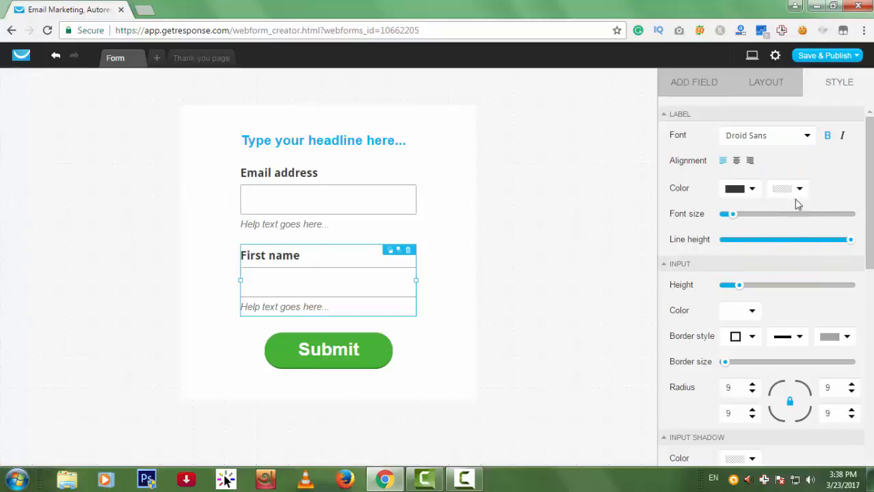
# Change the First name field's label text to 'Your Name'.
pyautogui.click(756, 87)
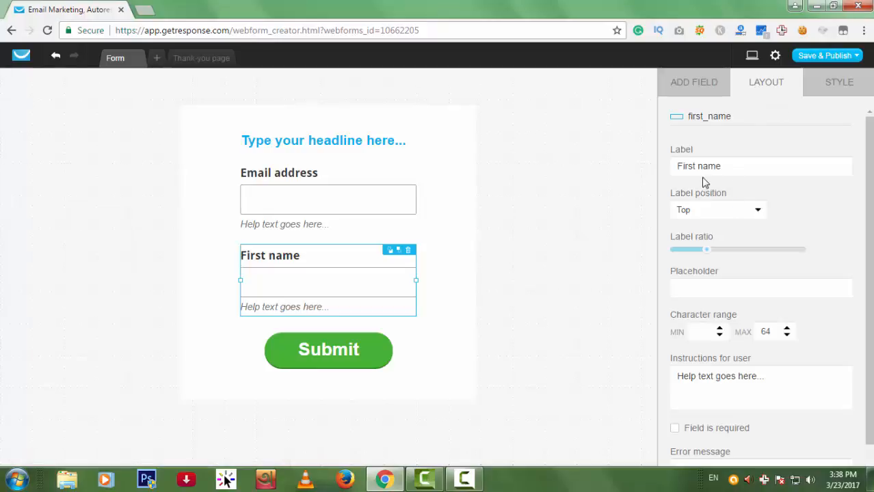
pyautogui.moveTo(697, 166); pyautogui.dragTo(637, 166)
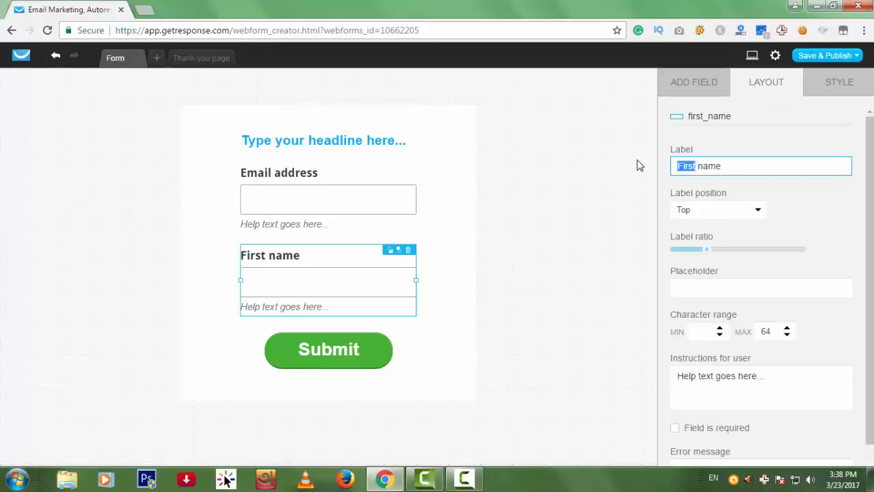
pyautogui.write('Your Name')
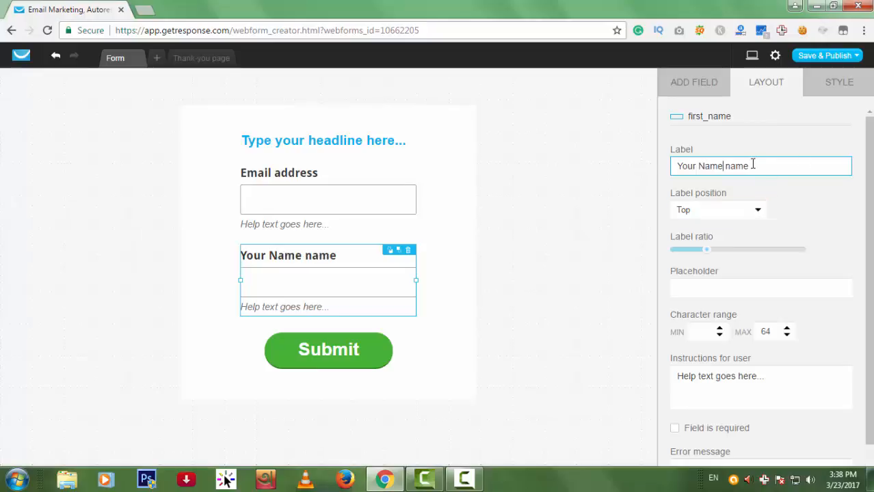
pyautogui.doubleClick(725, 166)
pyautogui.press('BackSpace')
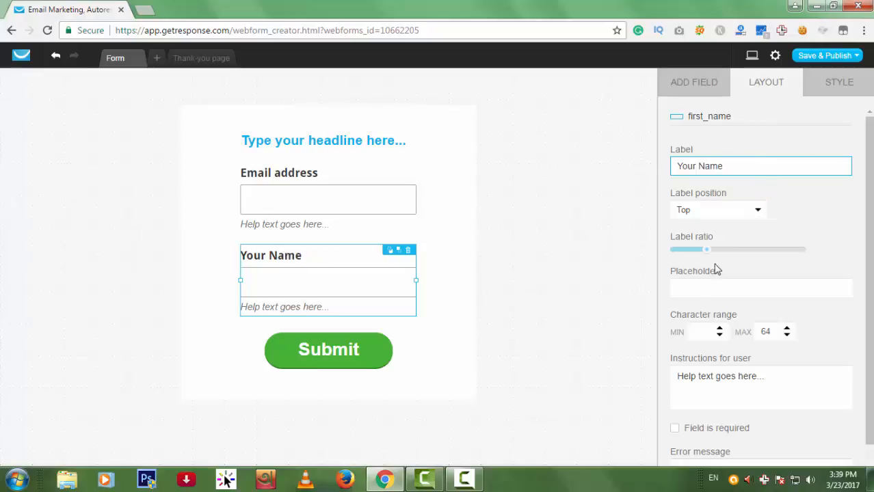
# Try label positions Left, Right and Inside, then set the label back to Top.
pyautogui.click(753, 216)
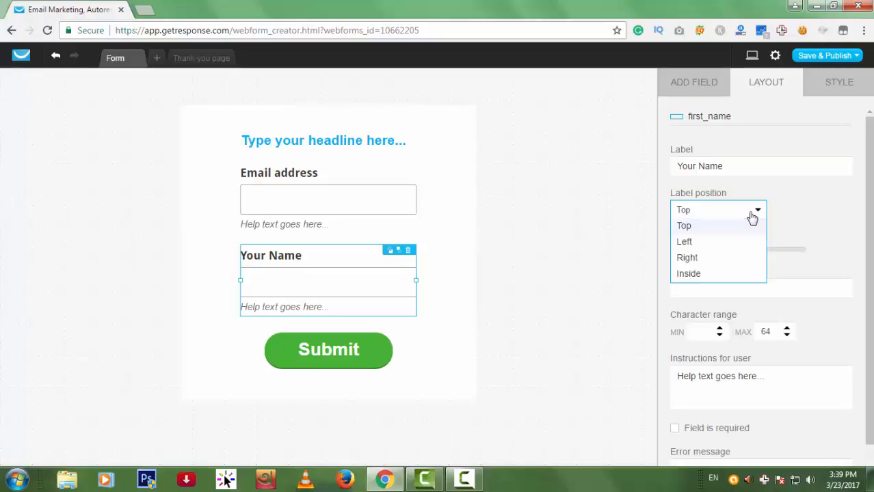
pyautogui.click(689, 242)
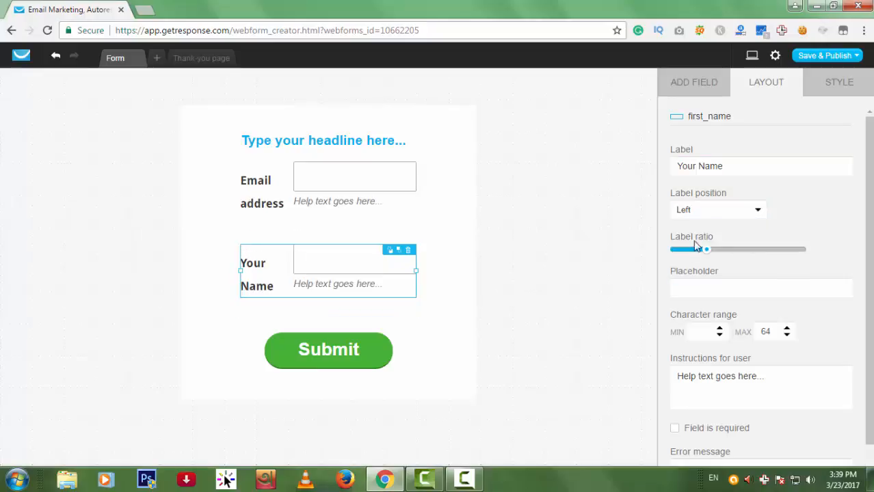
pyautogui.click(724, 216)
pyautogui.click(715, 262)
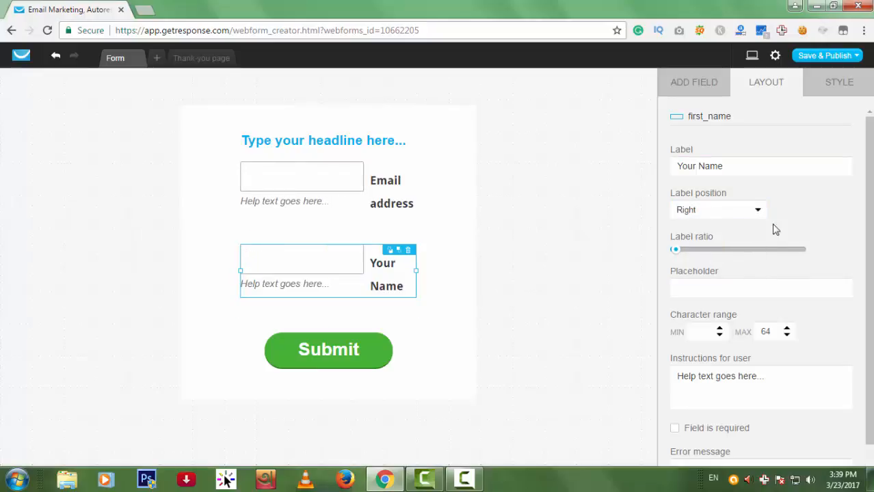
pyautogui.click(759, 213)
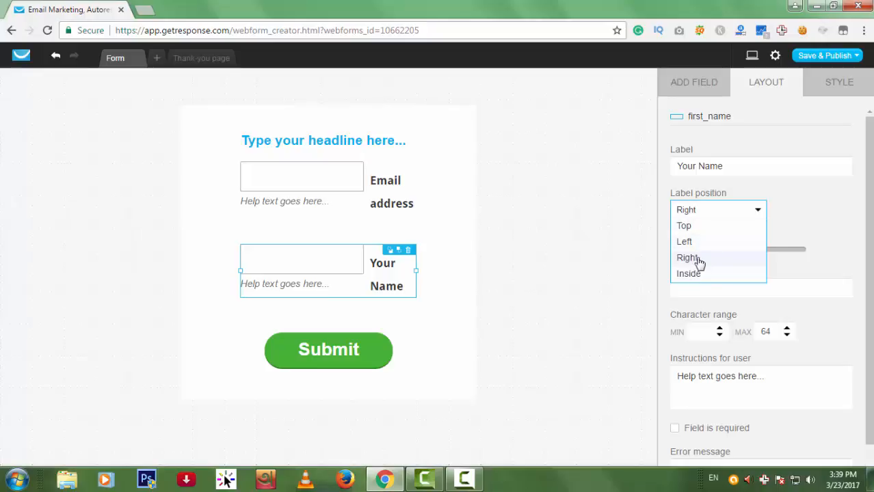
pyautogui.click(698, 260)
pyautogui.click(744, 213)
pyautogui.click(714, 273)
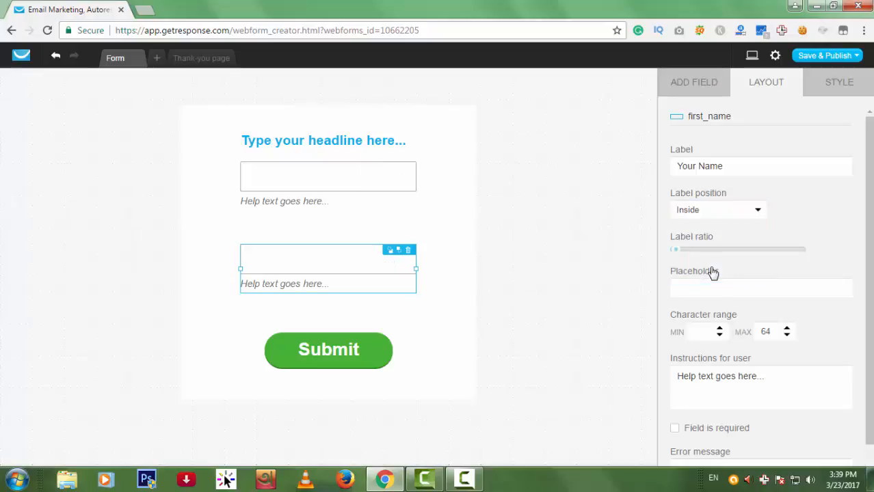
pyautogui.click(730, 213)
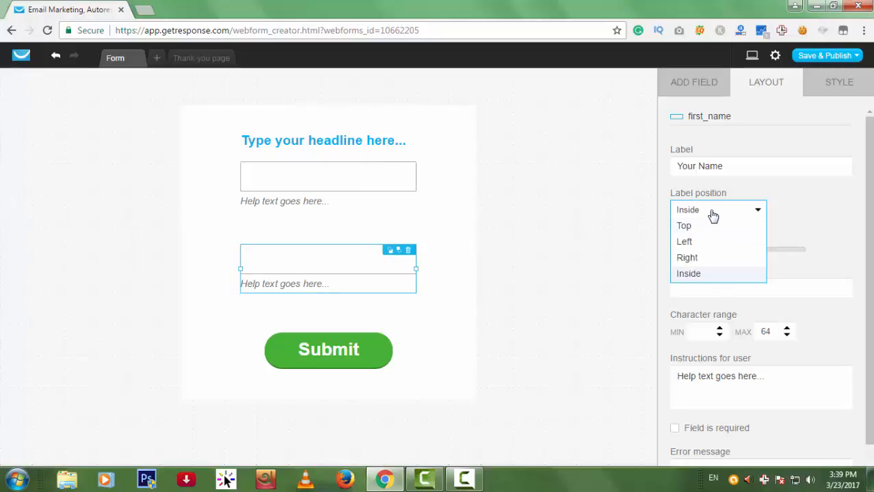
pyautogui.click(704, 226)
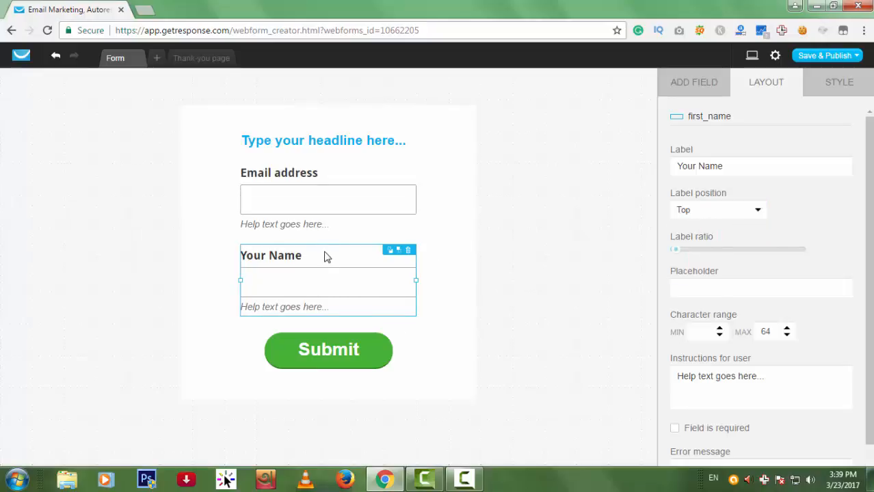
# Make the form wider and taller, then reorder its fields so Your Name sits above Email address.
pyautogui.moveTo(324, 256); pyautogui.dragTo(324, 199)
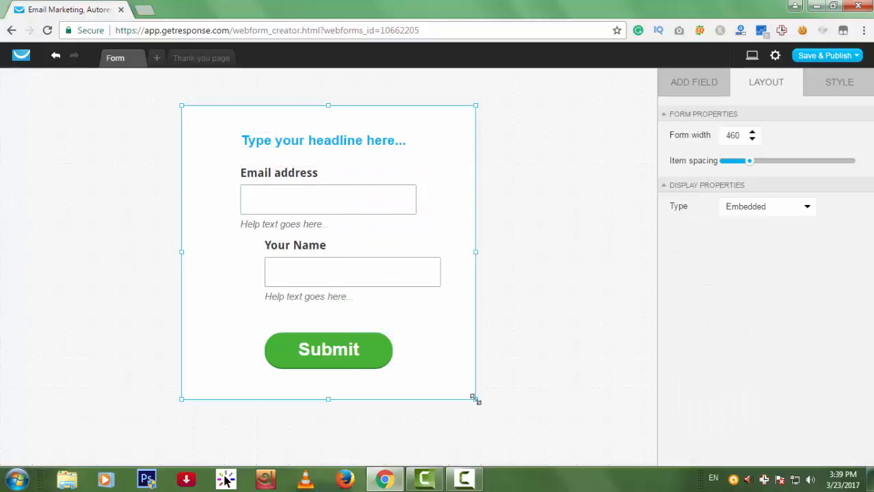
pyautogui.moveTo(477, 400); pyautogui.dragTo(547, 426)
pyautogui.moveTo(274, 239); pyautogui.dragTo(242, 345)
pyautogui.moveTo(263, 176); pyautogui.dragTo(238, 323)
pyautogui.moveTo(236, 386); pyautogui.dragTo(243, 180)
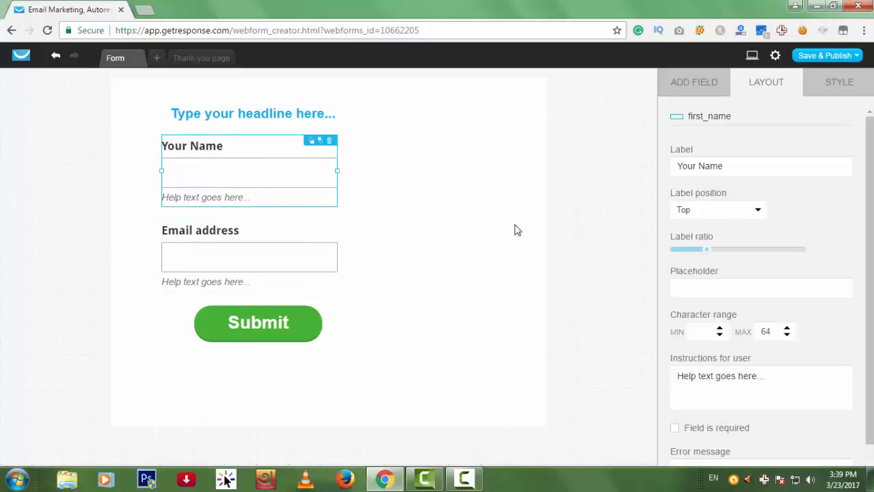
pyautogui.click(258, 325)
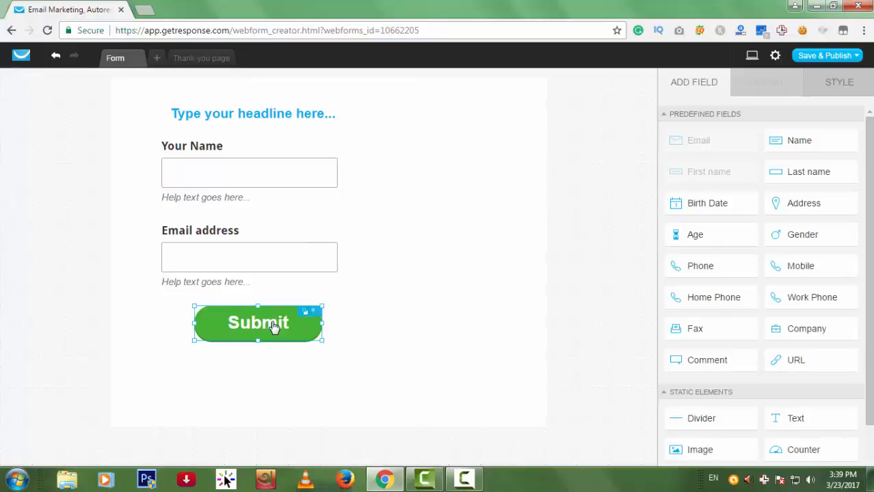
# Change the button text from Submit to 'Subscribe' and nudge the button slightly left and down.
pyautogui.click(855, 89)
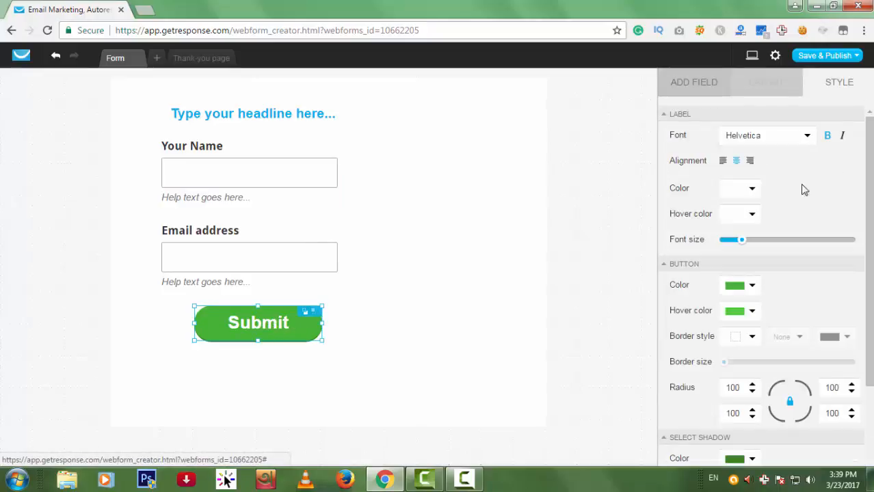
pyautogui.click(272, 332)
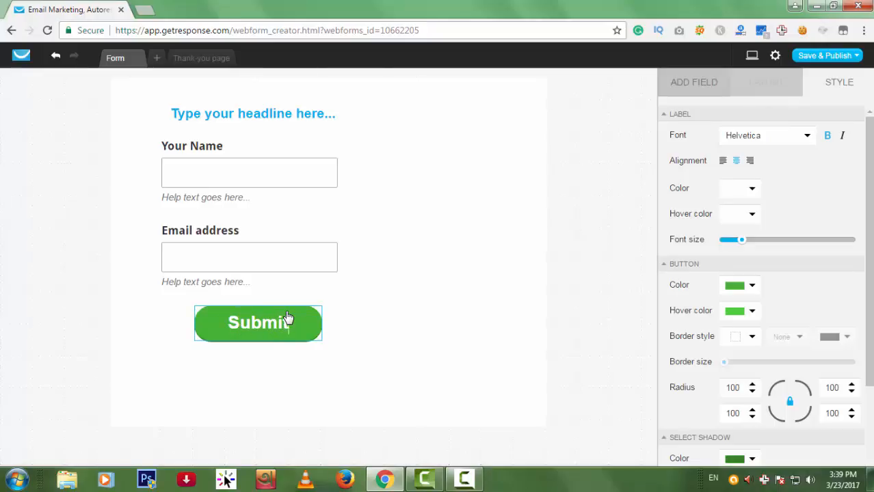
pyautogui.press('BackSpace')
pyautogui.press('BackSpace')
pyautogui.press('BackSpace')
pyautogui.press('BackSpace')
pyautogui.press('BackSpace')
pyautogui.write('u')
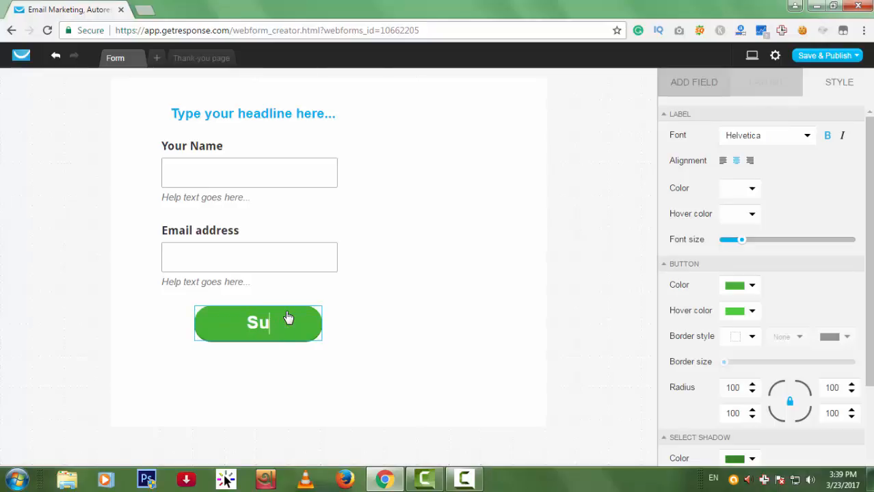
pyautogui.write('bscribe')
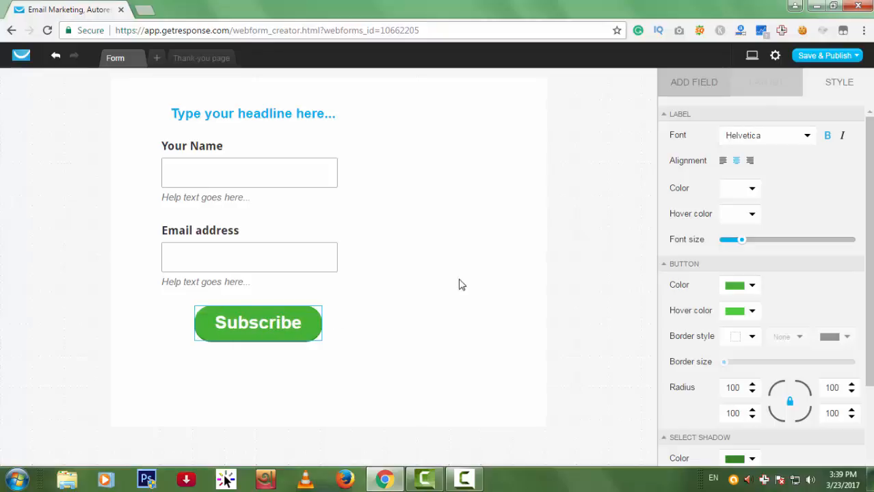
pyautogui.click(461, 284)
pyautogui.click(287, 328)
pyautogui.moveTo(287, 328); pyautogui.dragTo(262, 337)
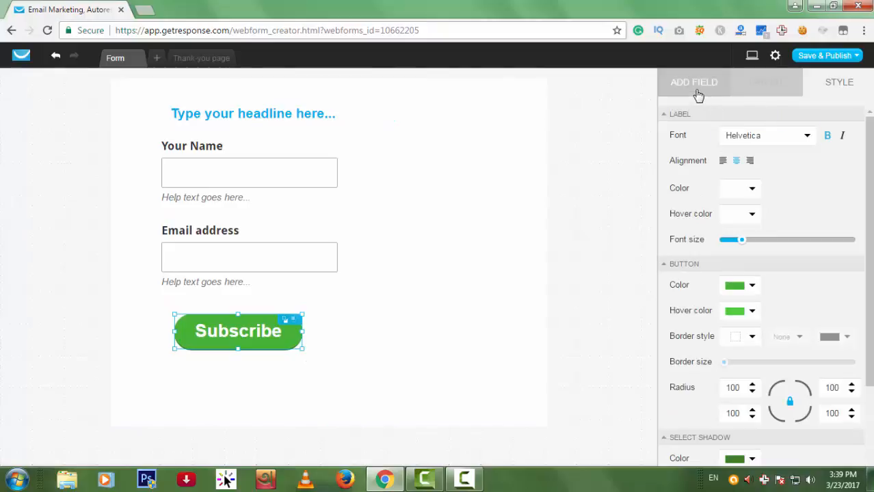
# Drag a Mobile phone field from the Add Field list onto the form.
pyautogui.click(698, 95)
pyautogui.click(608, 253)
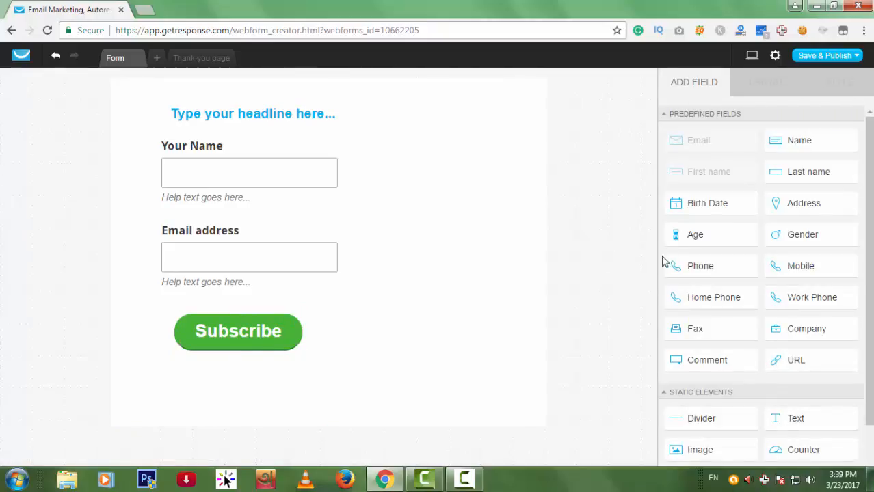
pyautogui.click(807, 203)
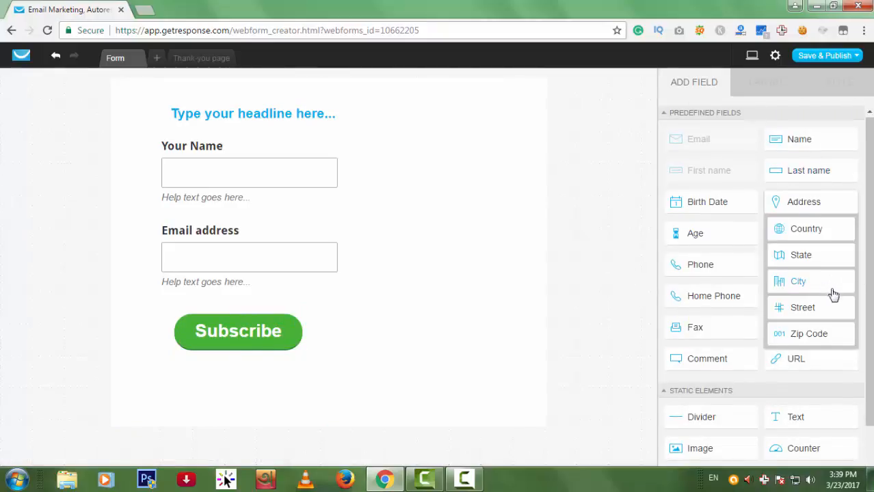
pyautogui.scroll(-1, 832, 294)
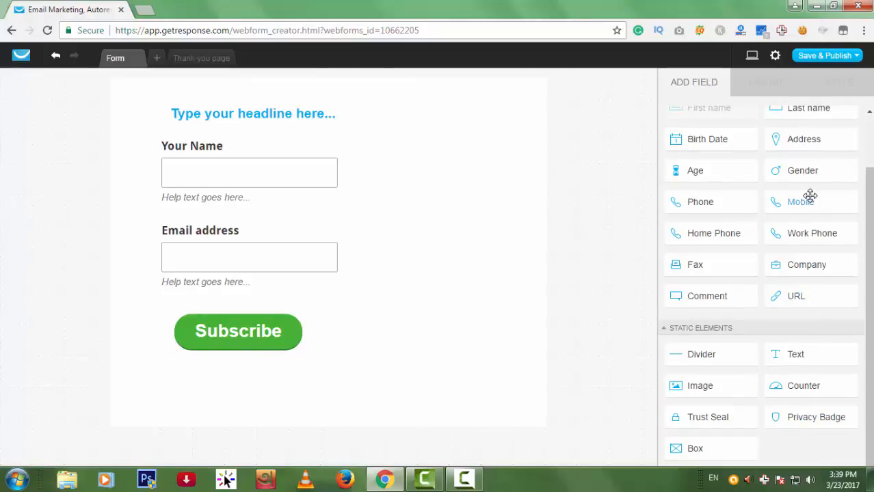
pyautogui.moveTo(811, 203); pyautogui.dragTo(404, 310)
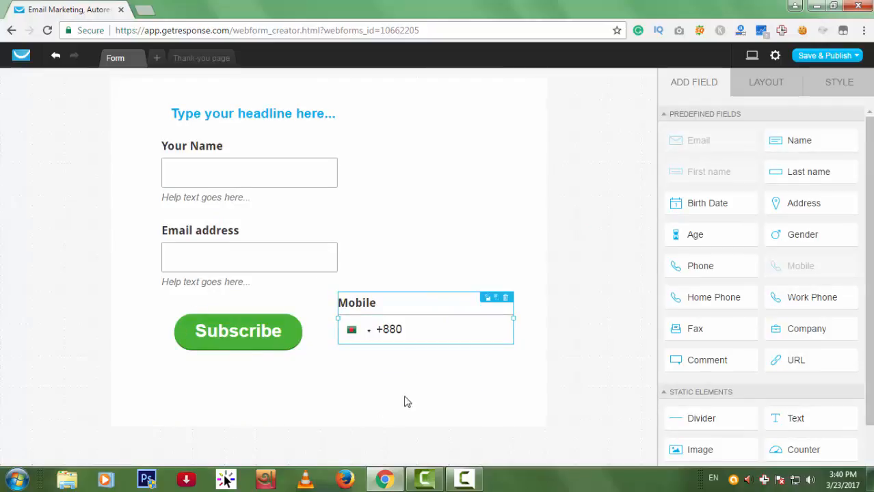
pyautogui.click(583, 373)
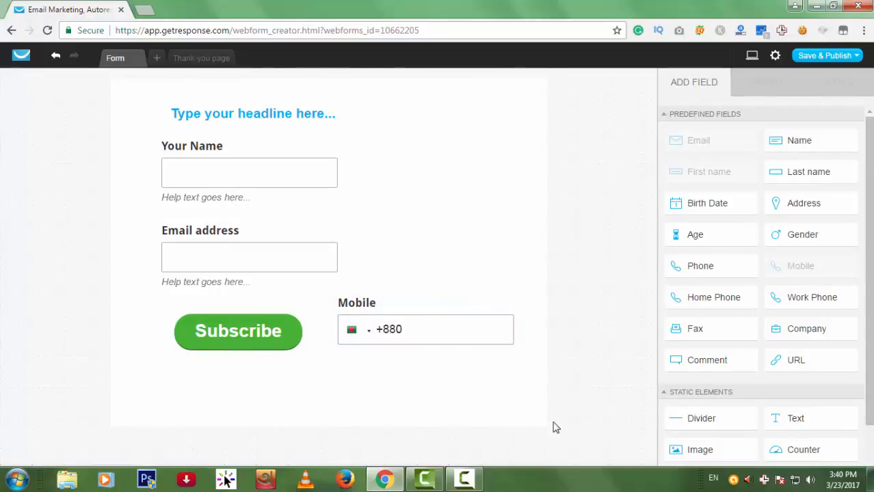
# Enlarge the form, move Subscribe to the bottom, and place Mobile directly below Email address.
pyautogui.click(533, 358)
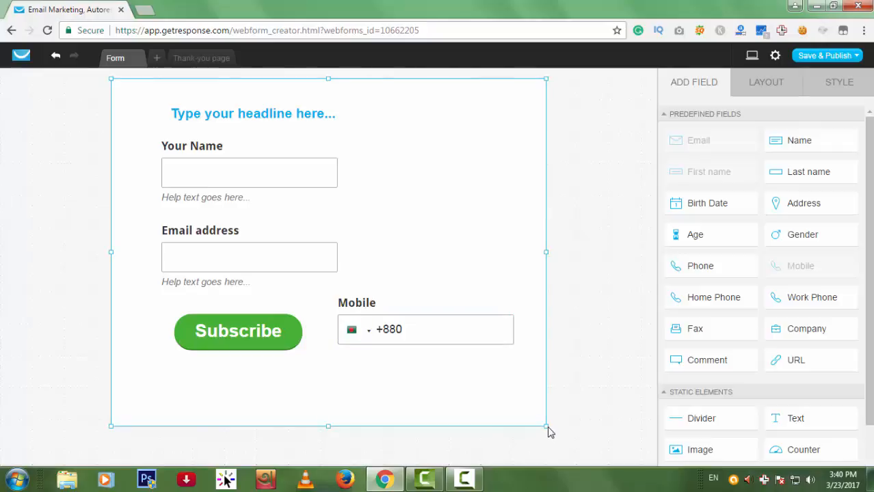
pyautogui.moveTo(549, 429); pyautogui.dragTo(588, 449)
pyautogui.hotkey('ctrl', 'a')
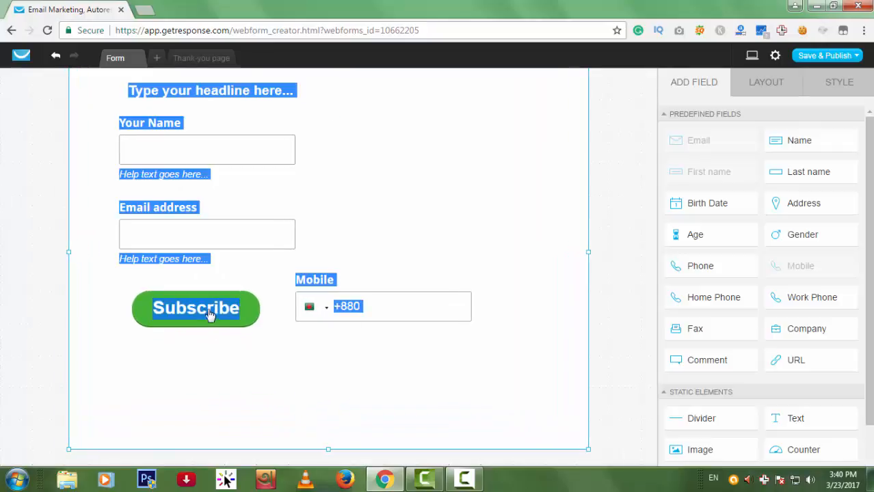
pyautogui.moveTo(198, 316); pyautogui.dragTo(189, 417)
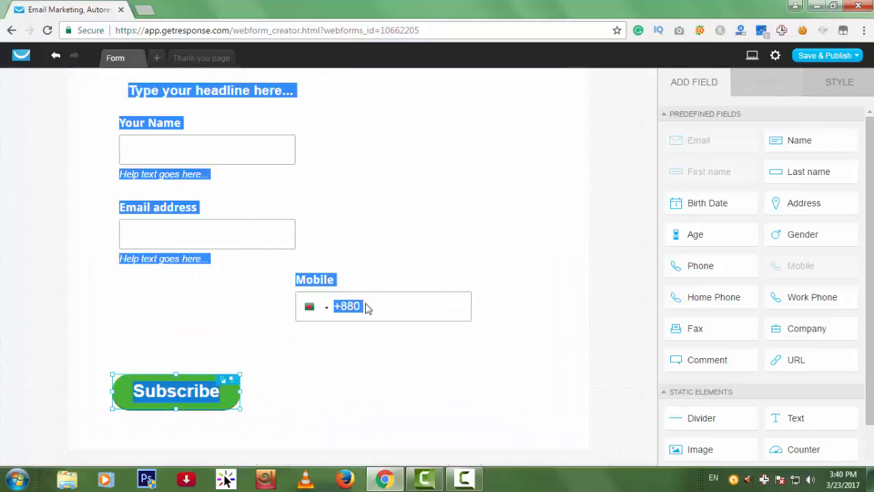
pyautogui.click(540, 293)
pyautogui.click(304, 310)
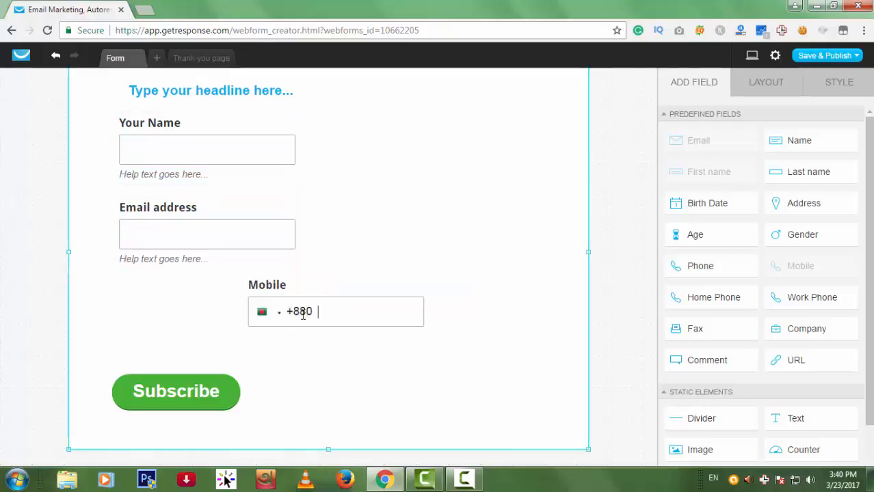
pyautogui.click(605, 316)
pyautogui.moveTo(304, 307); pyautogui.dragTo(199, 309)
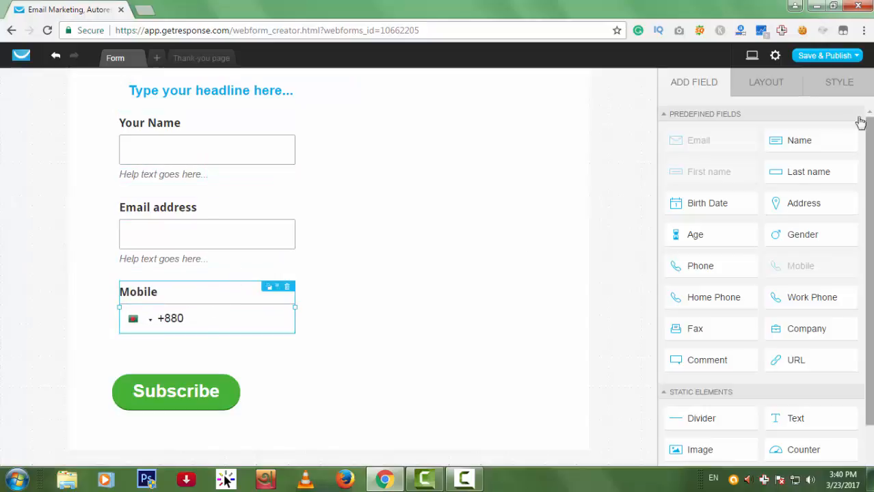
# Change the Mobile field's label to 'Phone Number'.
pyautogui.click(766, 88)
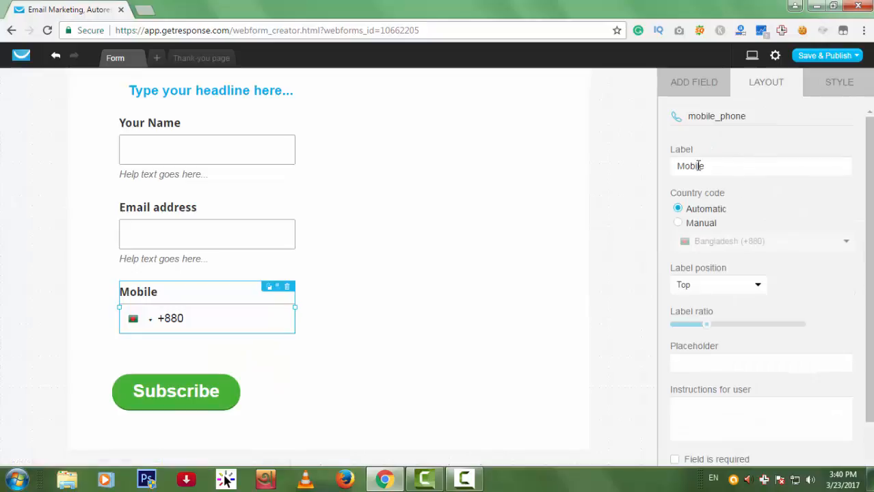
pyautogui.moveTo(726, 162); pyautogui.dragTo(630, 167)
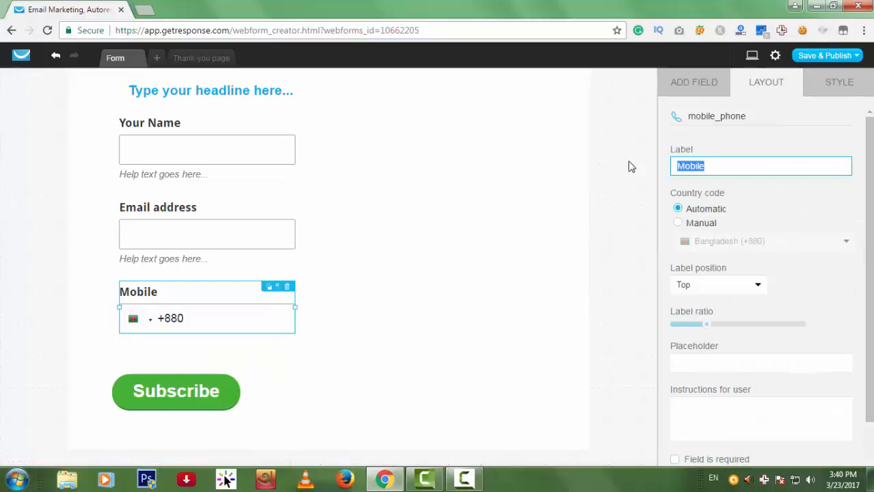
pyautogui.write('Phone Number')
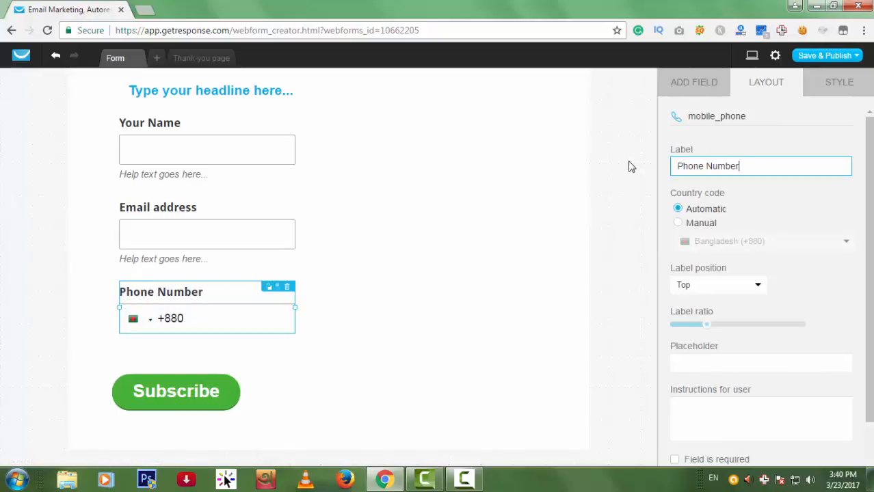
pyautogui.scroll(-2, 772, 274)
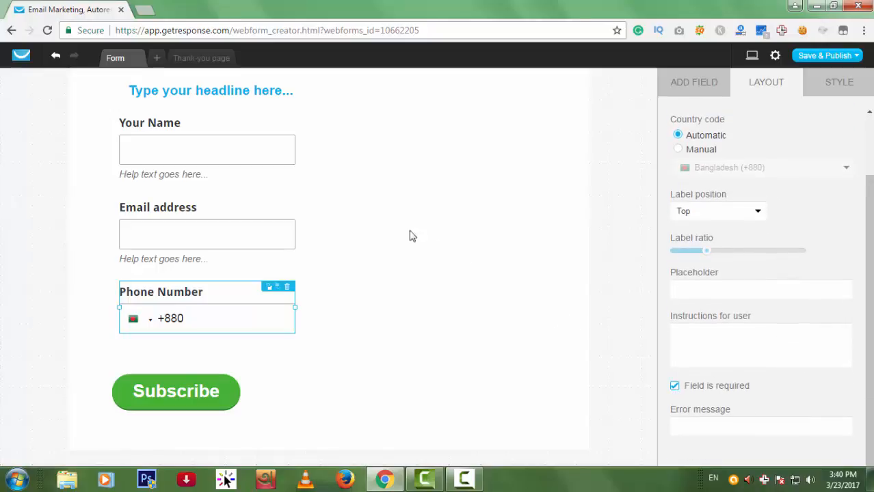
# Narrow the form to 424px wide so it sits centred around its fields.
pyautogui.click(605, 210)
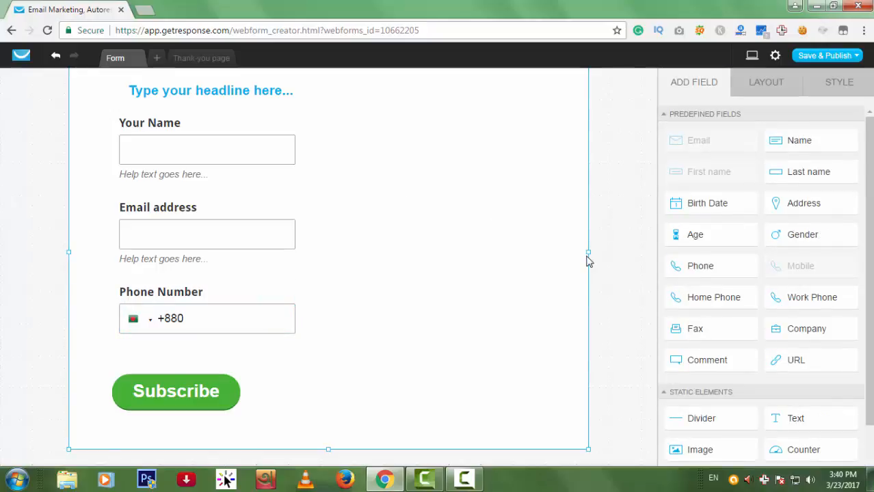
pyautogui.moveTo(589, 258); pyautogui.dragTo(463, 259)
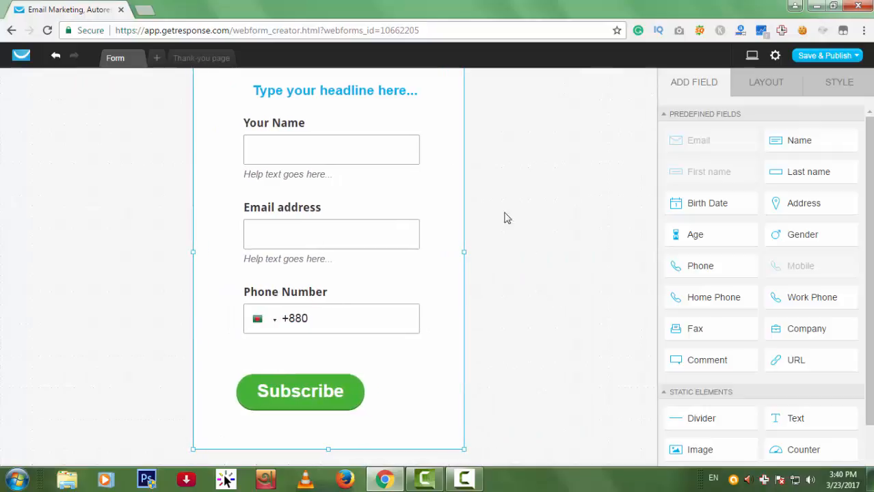
pyautogui.scroll(-2, 870, 313)
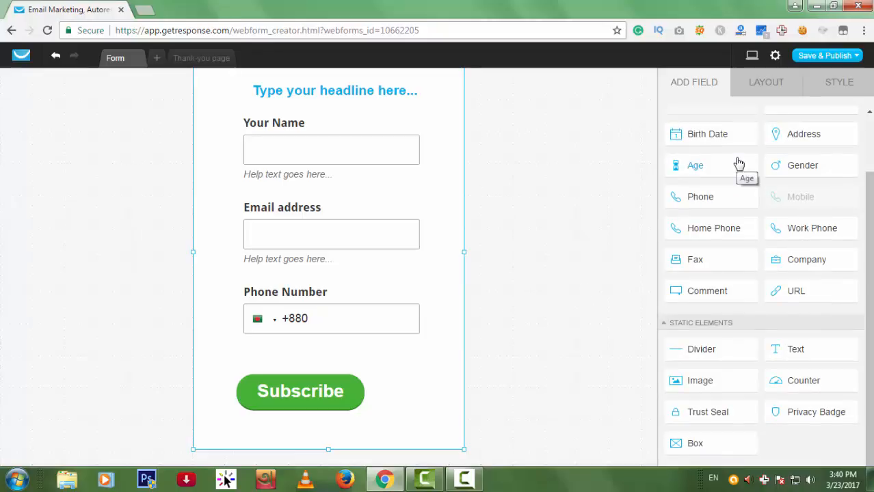
pyautogui.click(775, 57)
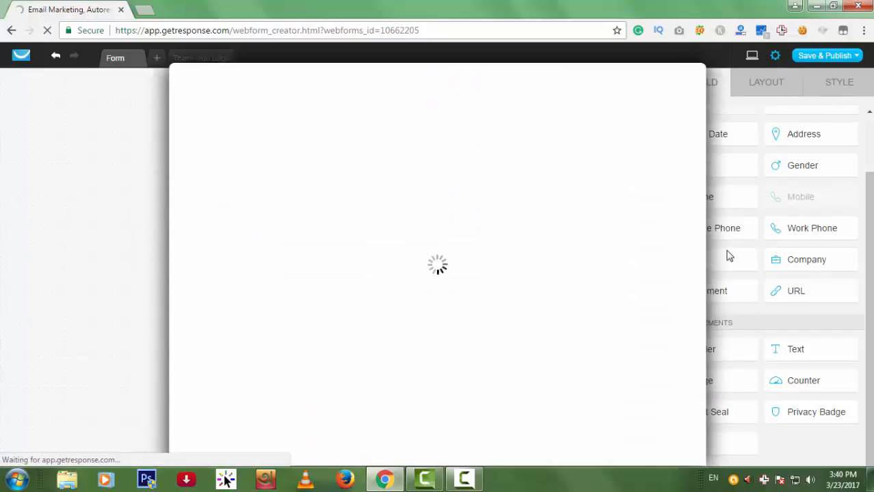
pyautogui.click(517, 217)
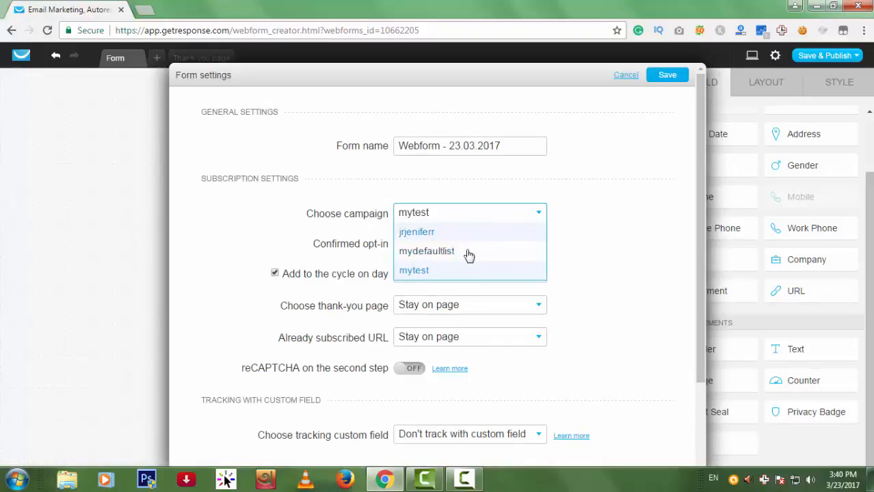
pyautogui.click(435, 271)
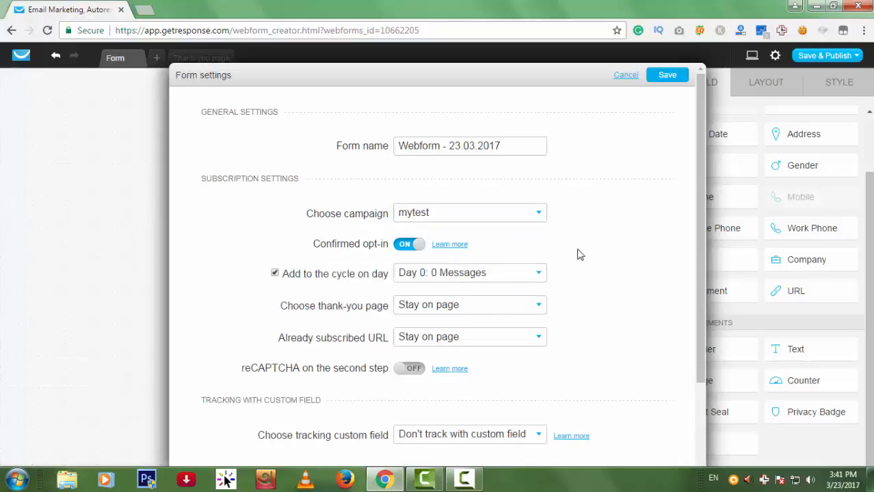
pyautogui.scroll(-3, 574, 214)
pyautogui.click(668, 76)
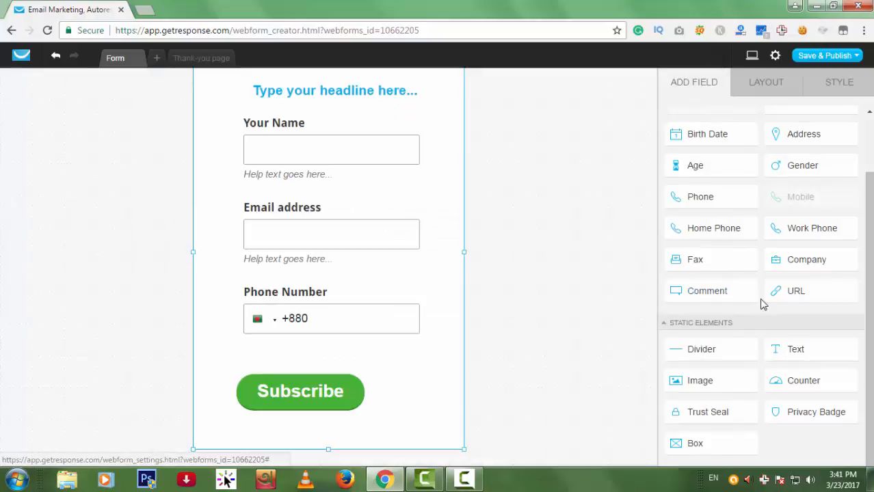
pyautogui.click(751, 61)
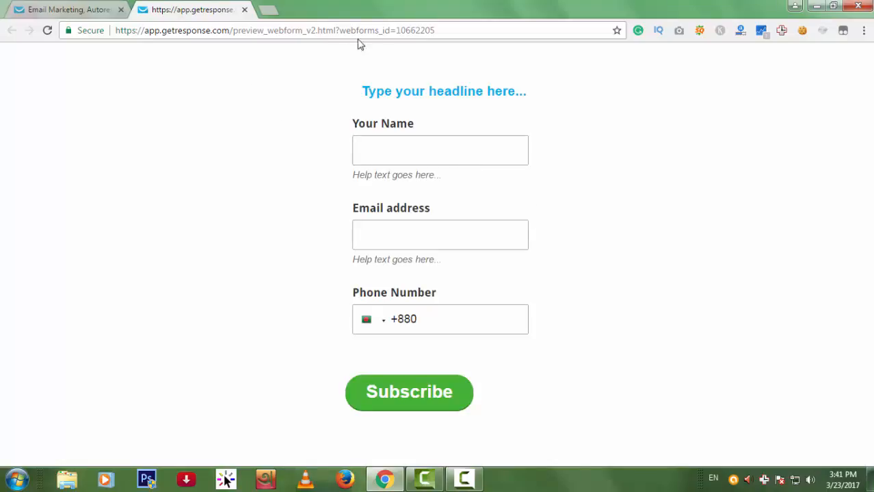
pyautogui.click(448, 25)
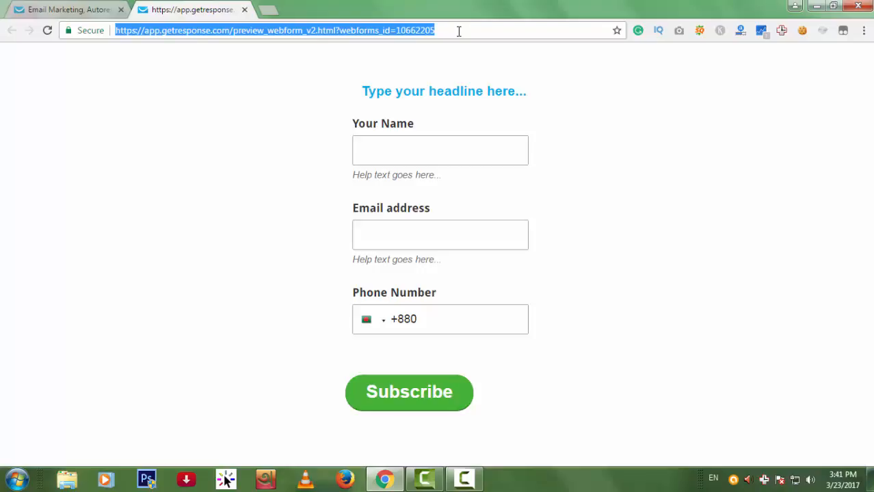
pyautogui.click(244, 11)
pyautogui.scroll(2, 685, 209)
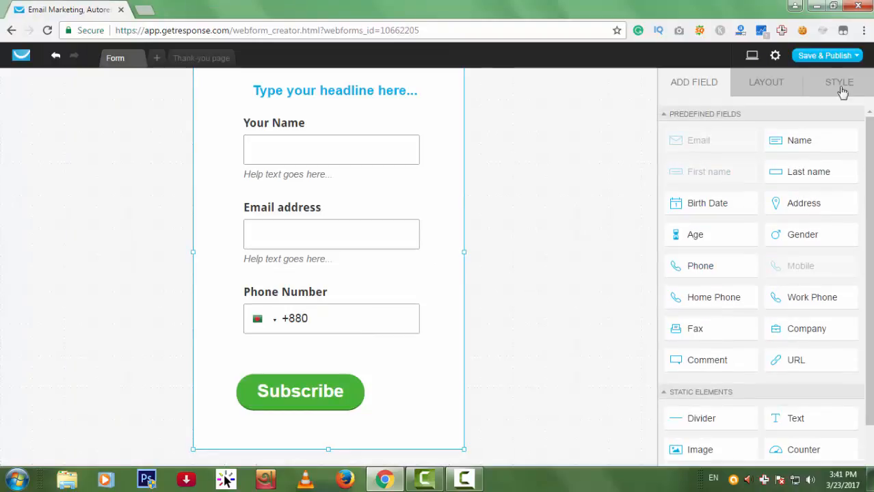
# Save and publish the form, copy its GetResponse-hosted link, and open a new browser tab.
pyautogui.click(827, 60)
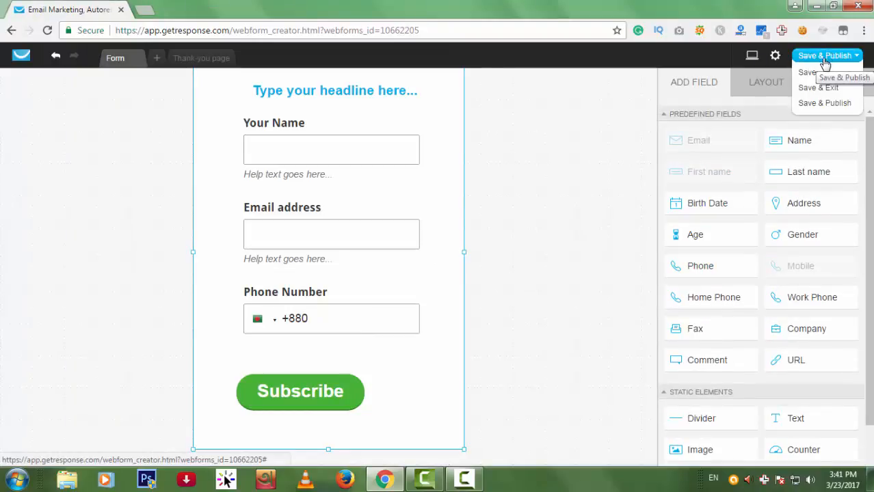
pyautogui.click(824, 103)
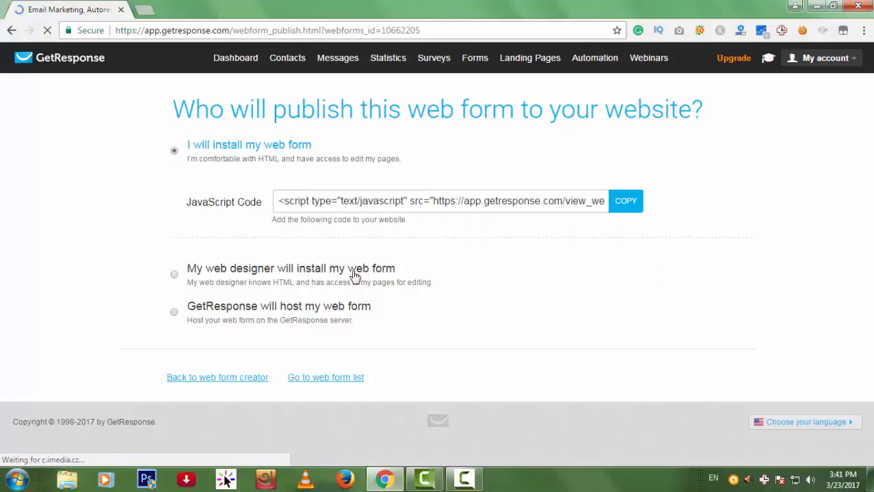
pyautogui.click(620, 203)
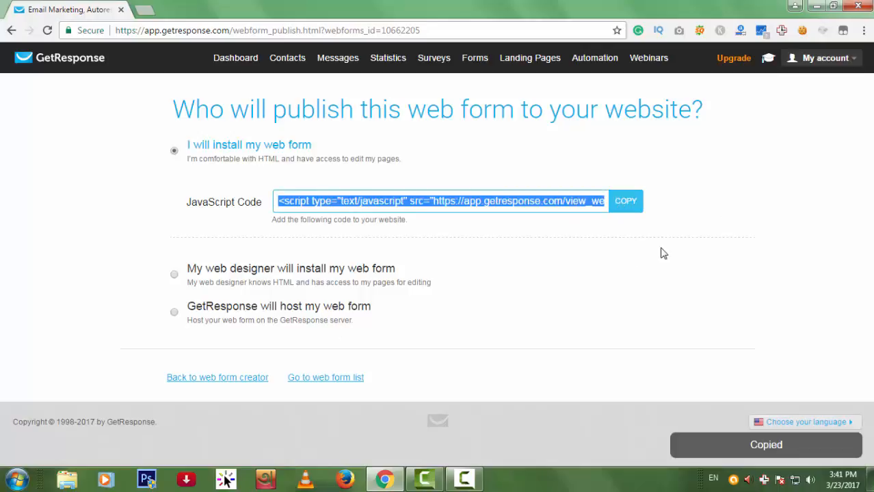
pyautogui.click(332, 308)
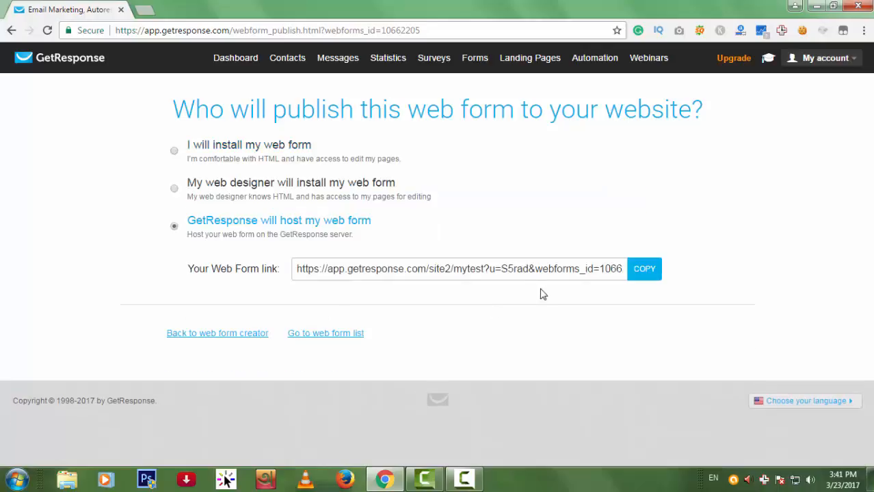
pyautogui.click(654, 275)
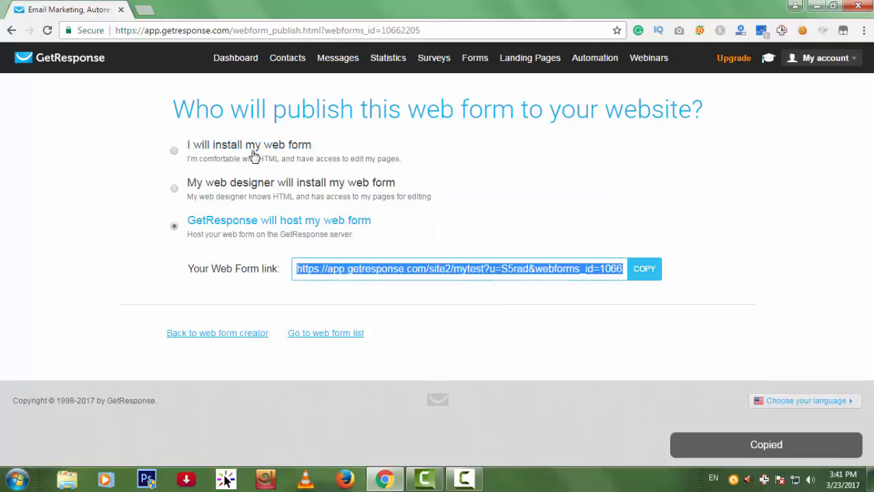
pyautogui.hotkey('ctrl', 't')
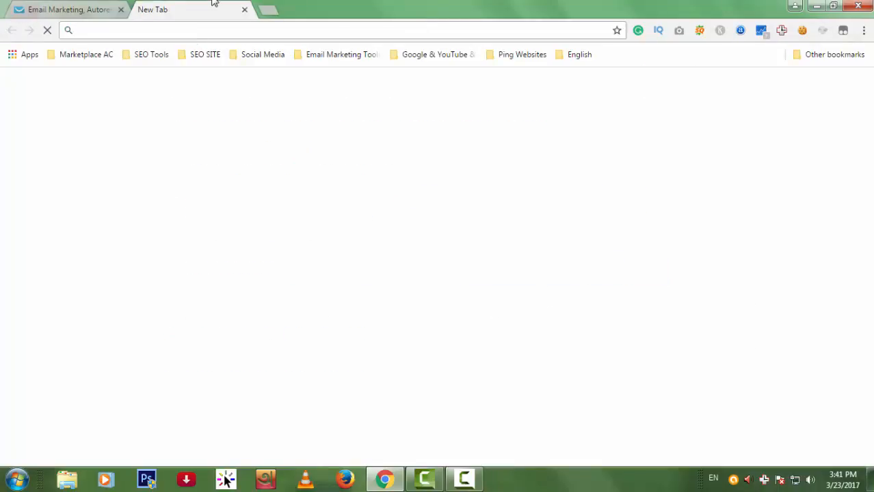
# Load the copied link to view the live form, close that tab, then choose Forms > Create Form.
pyautogui.hotkey('ctrl', 'v')
pyautogui.press('Return')
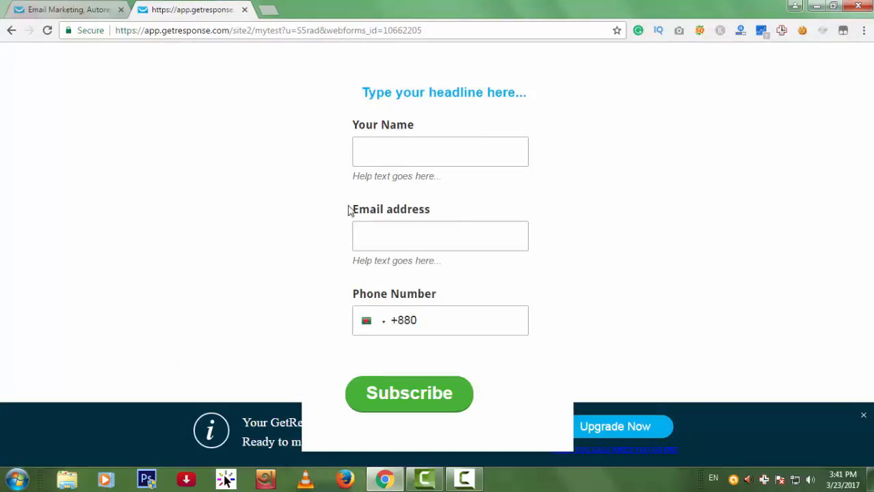
pyautogui.click(245, 9)
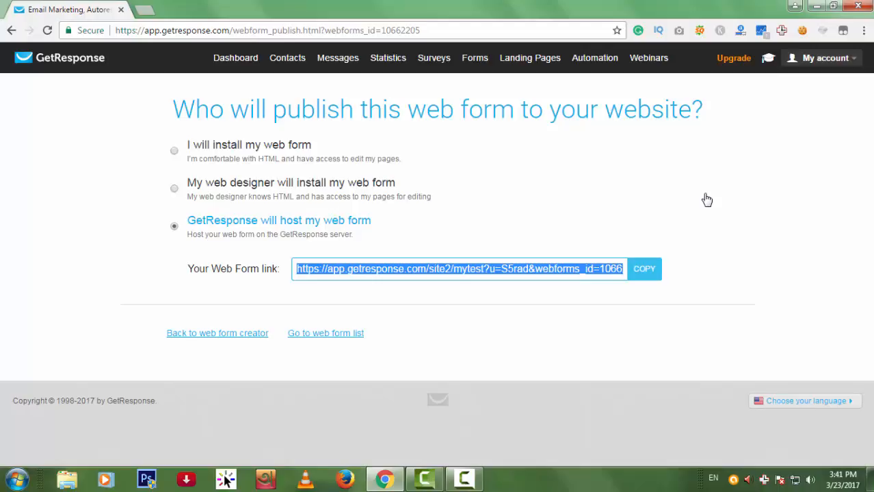
pyautogui.moveTo(466, 64)
pyautogui.click(477, 81)
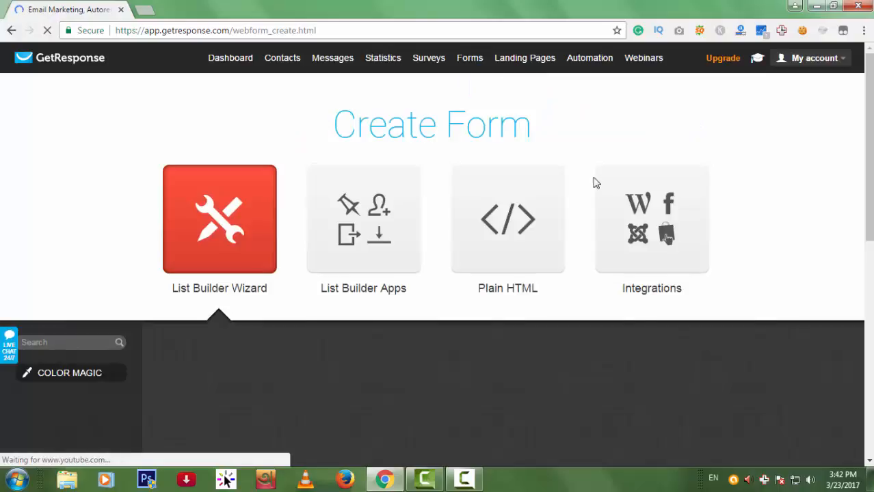
# Start a Plain HTML form with a First name field, linked to the mytest campaign.
pyautogui.click(548, 227)
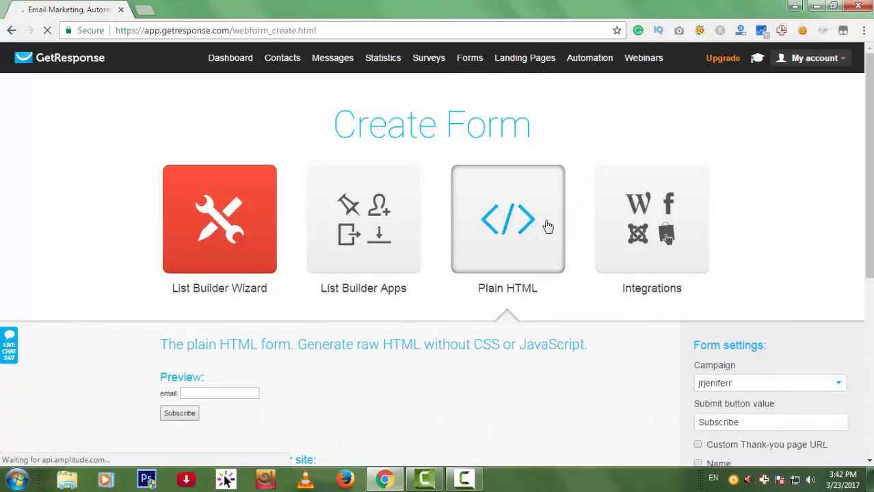
pyautogui.scroll(-2, 643, 259)
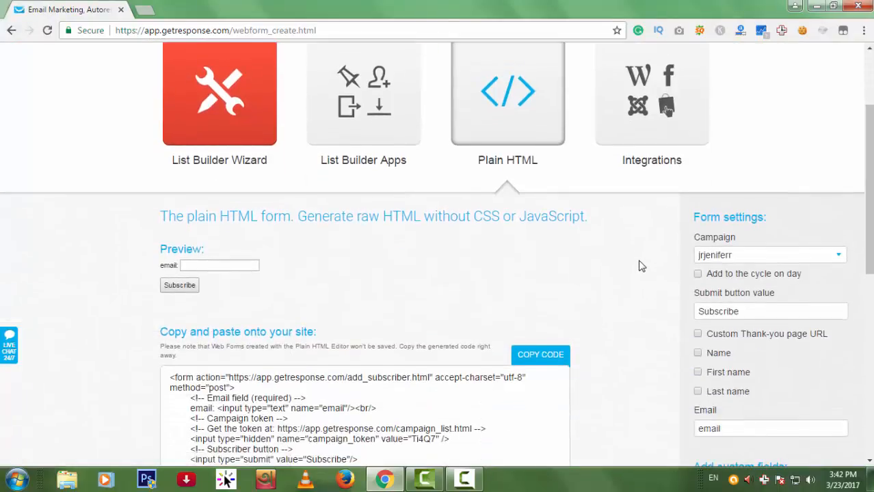
pyautogui.scroll(-1, 640, 264)
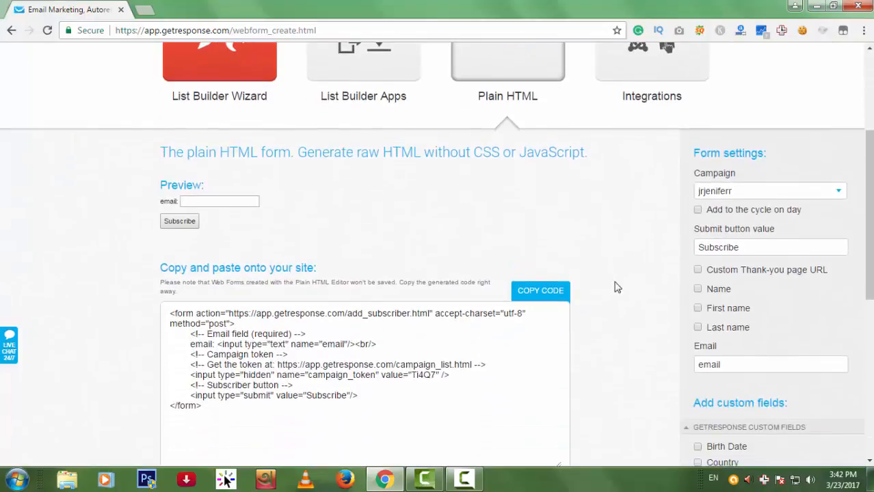
pyautogui.scroll(-1, 438, 309)
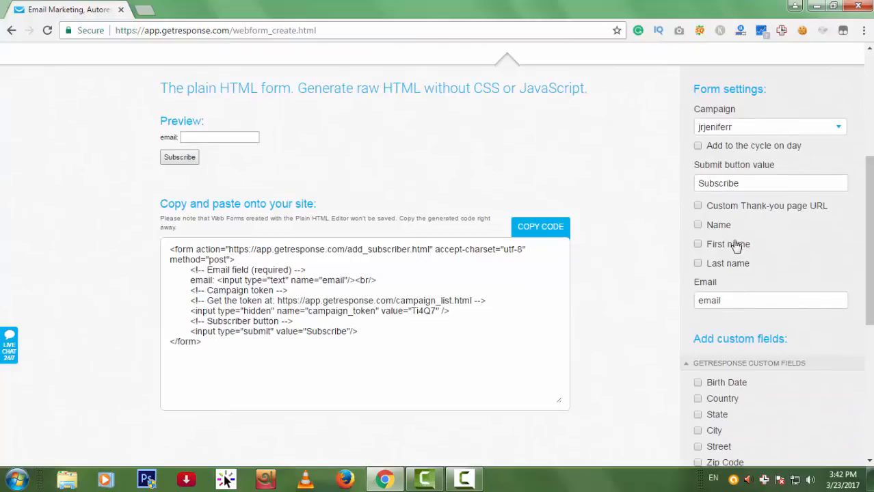
pyautogui.click(697, 244)
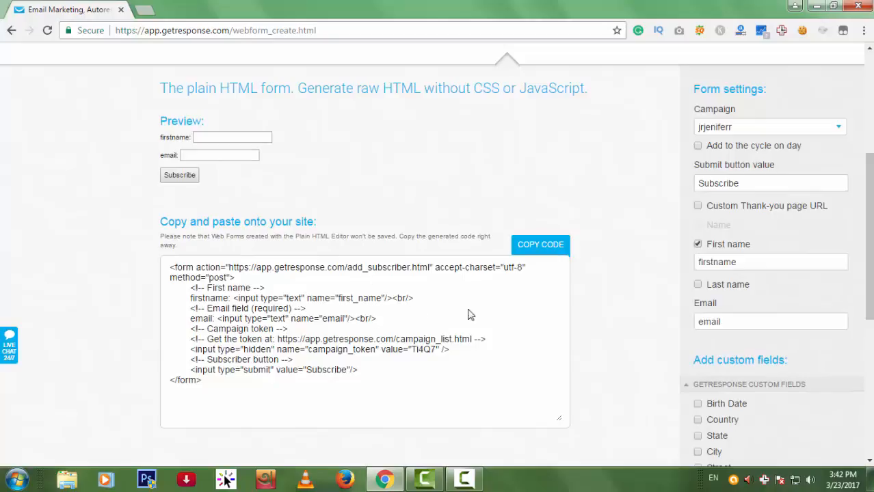
pyautogui.scroll(1, 492, 317)
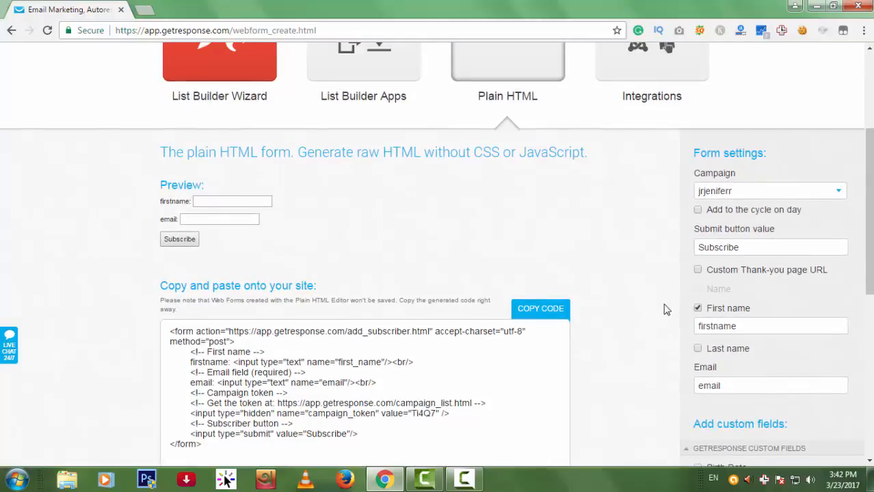
pyautogui.click(803, 193)
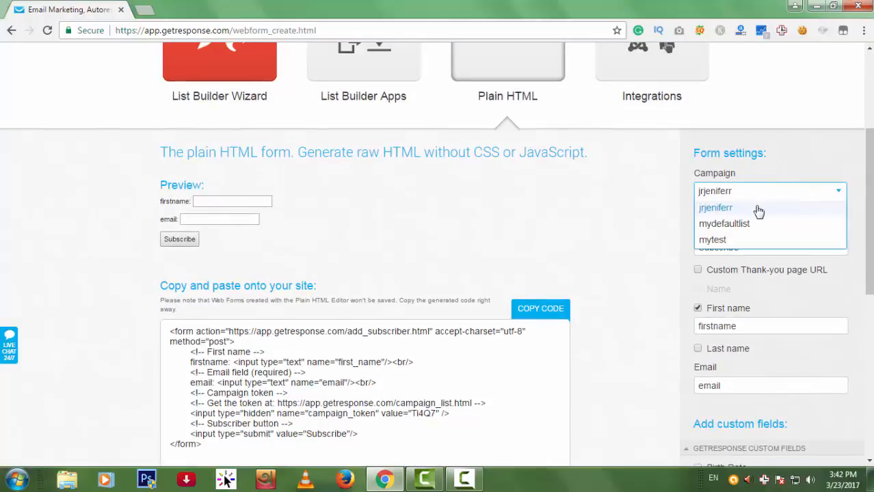
pyautogui.click(730, 239)
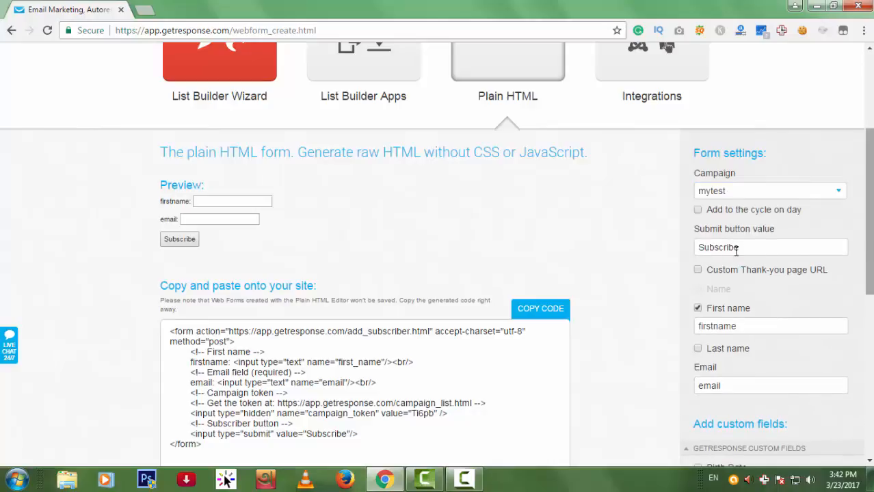
# Change the submit button to 'Subscribe Now' and copy the generated form code.
pyautogui.scroll(-1, 545, 302)
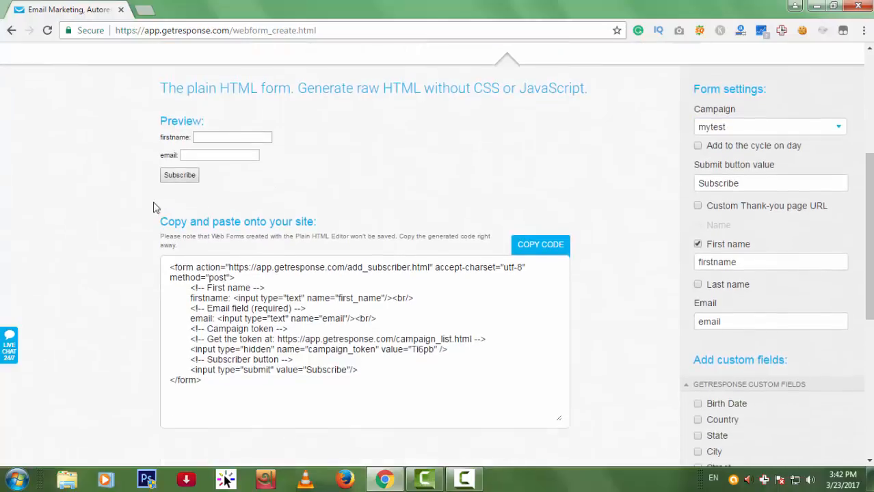
pyautogui.click(742, 186)
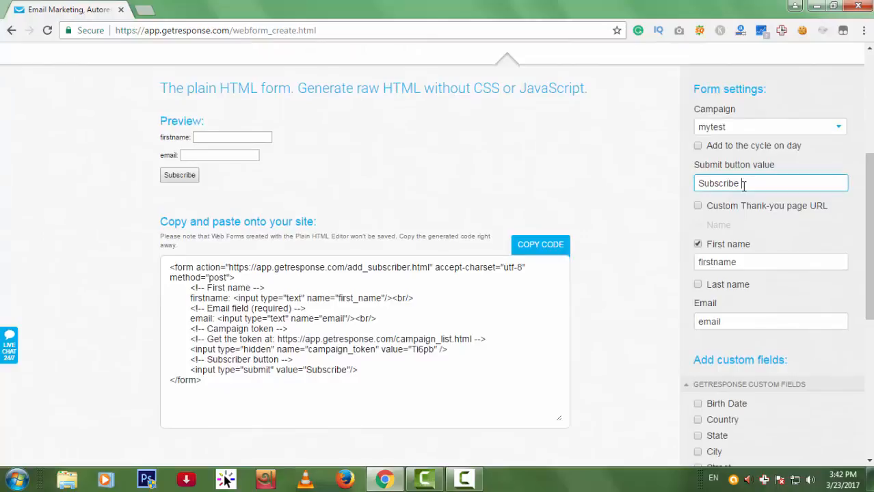
pyautogui.write('Now')
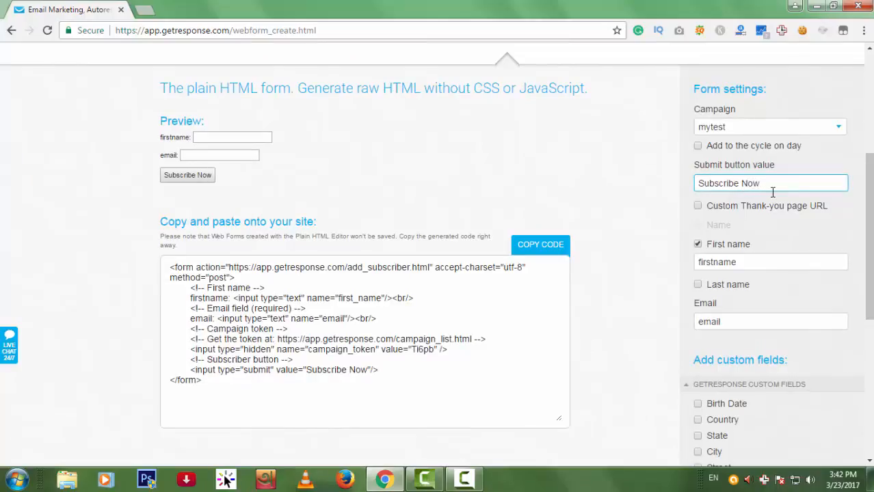
pyautogui.scroll(-1, 828, 223)
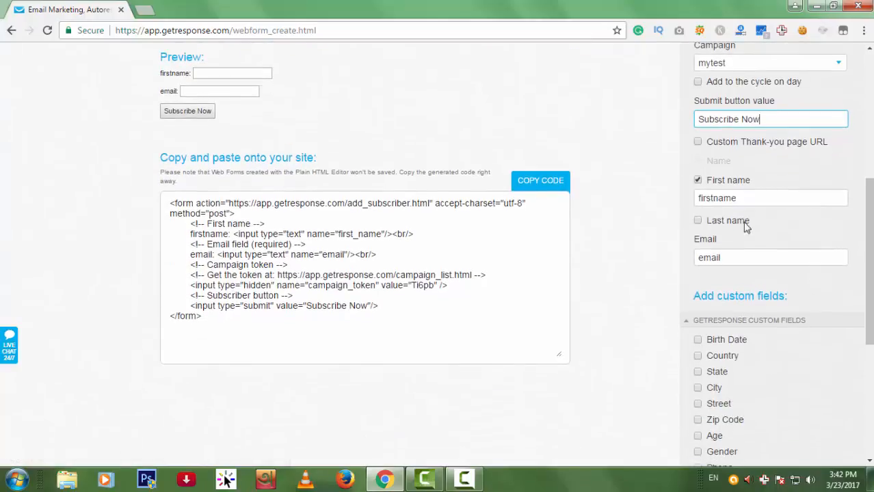
pyautogui.scroll(-1, 828, 308)
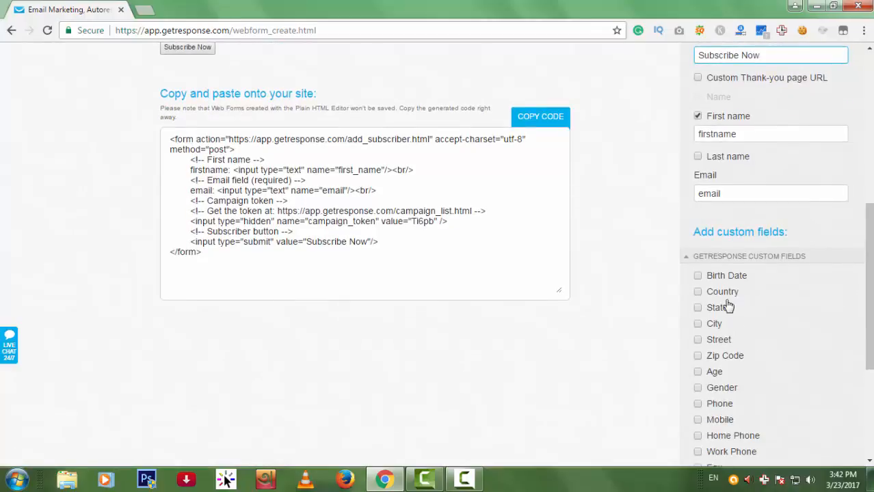
pyautogui.click(697, 292)
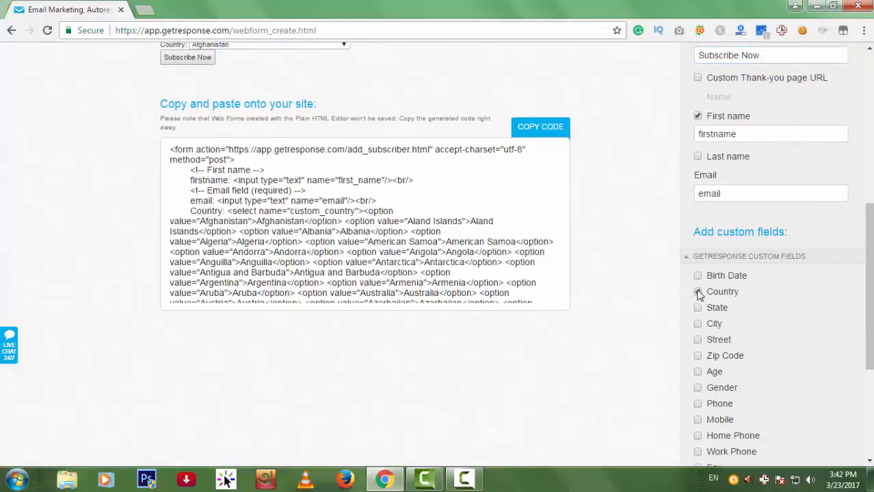
pyautogui.scroll(1, 402, 304)
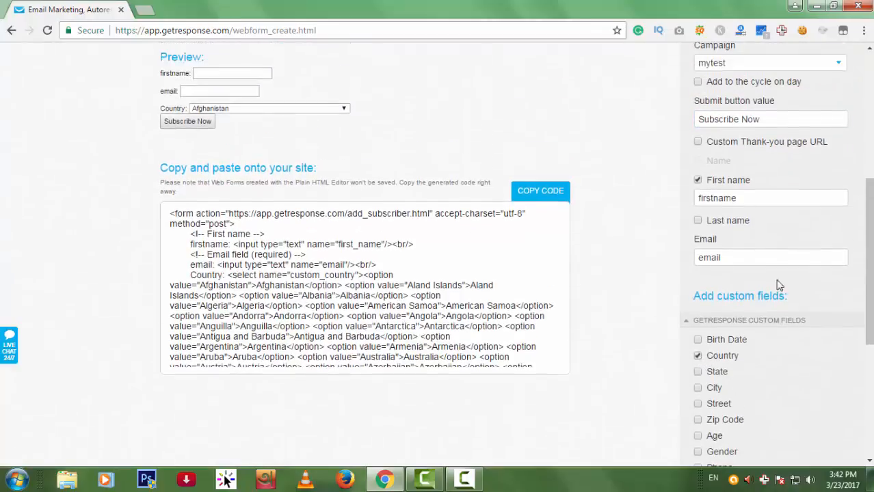
pyautogui.click(698, 355)
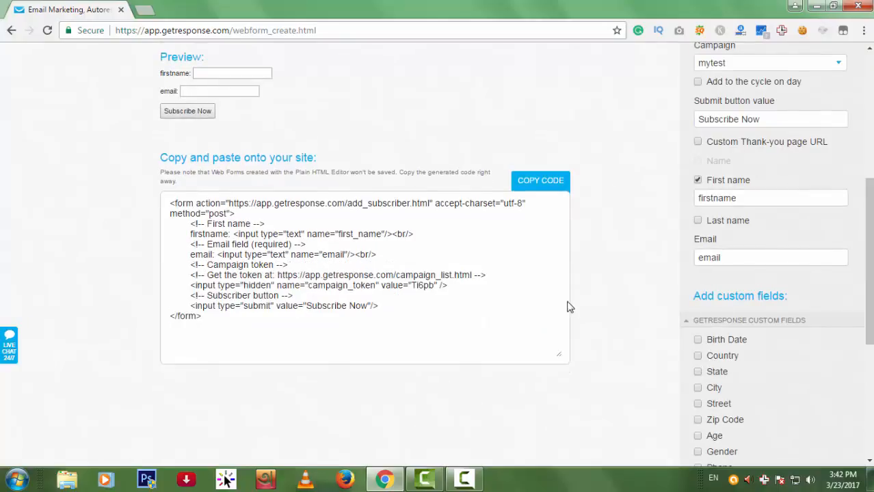
pyautogui.click(554, 189)
pyautogui.click(564, 189)
pyautogui.scroll(5, 691, 225)
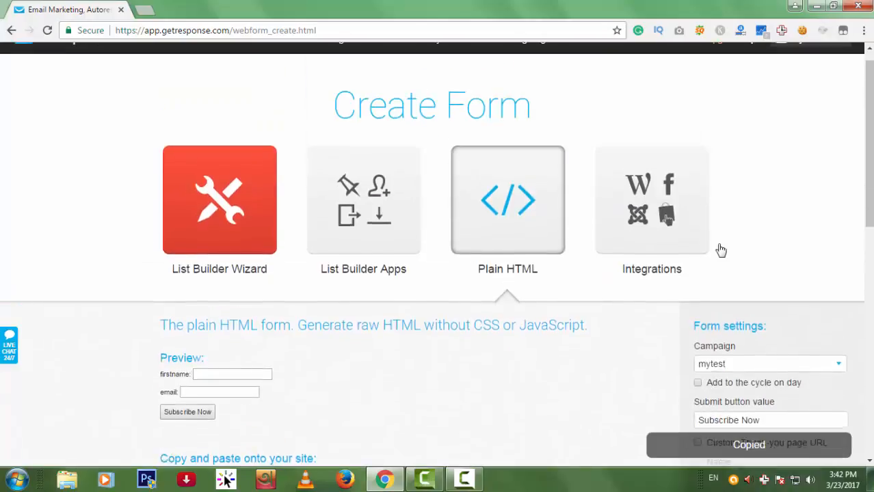
# Return to the top of the page and reveal the Messages dropdown menu.
pyautogui.scroll(1, 752, 256)
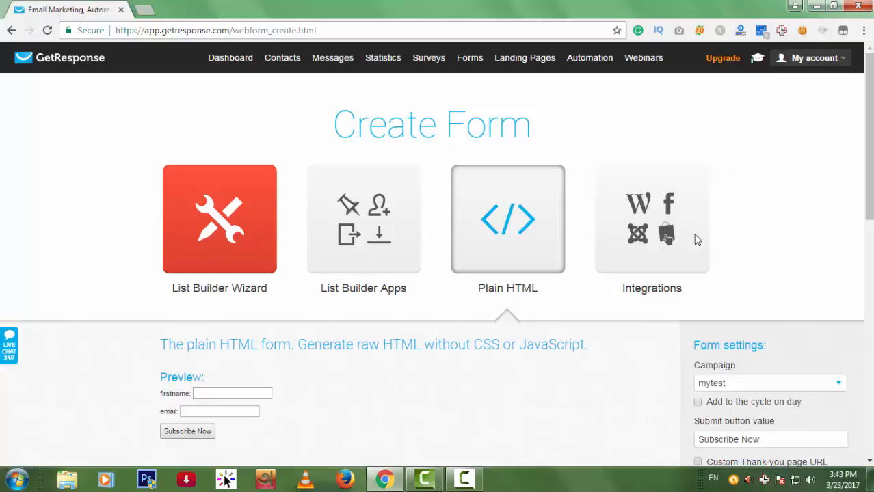
pyautogui.scroll(-1, 757, 246)
pyautogui.scroll(1, 757, 246)
pyautogui.moveTo(333, 62)
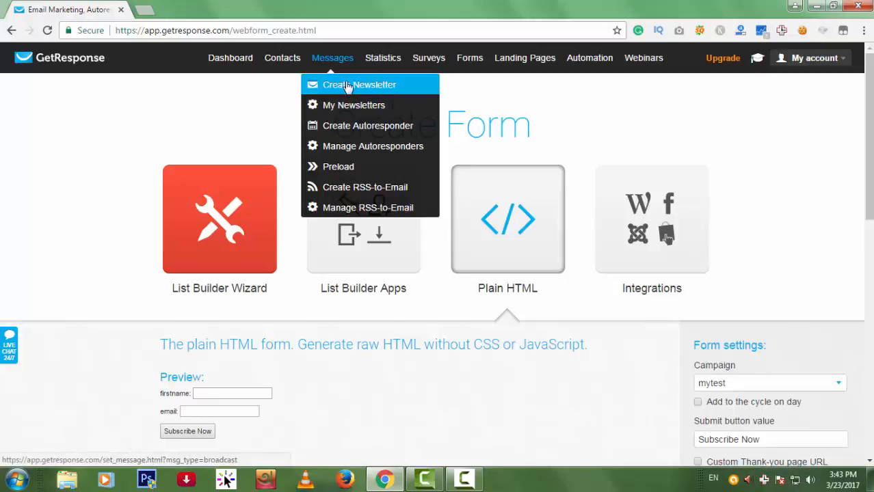
# Choose Messages > Create Newsletter and pick the Drag-and-Drop Email Editor.
pyautogui.click(349, 84)
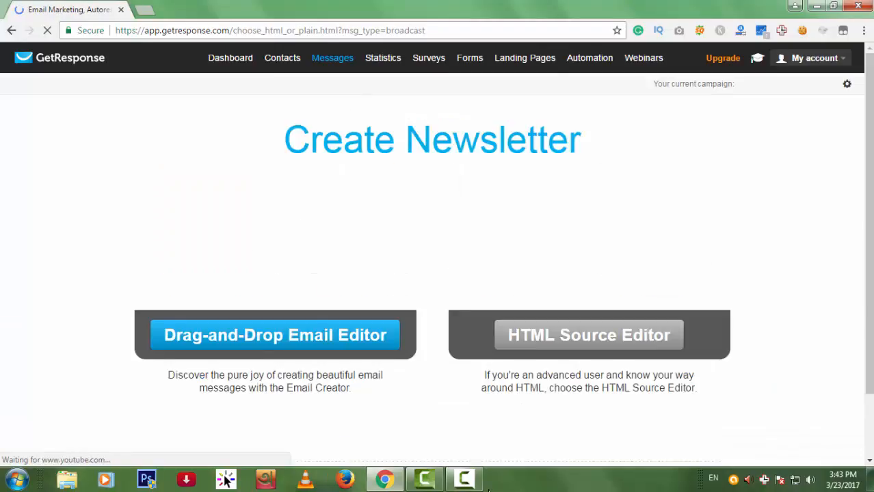
pyautogui.click(464, 480)
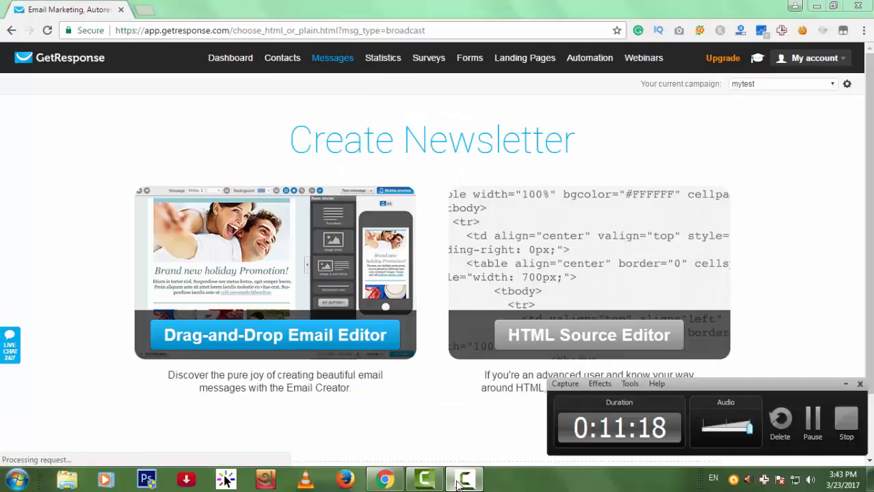
pyautogui.click(464, 480)
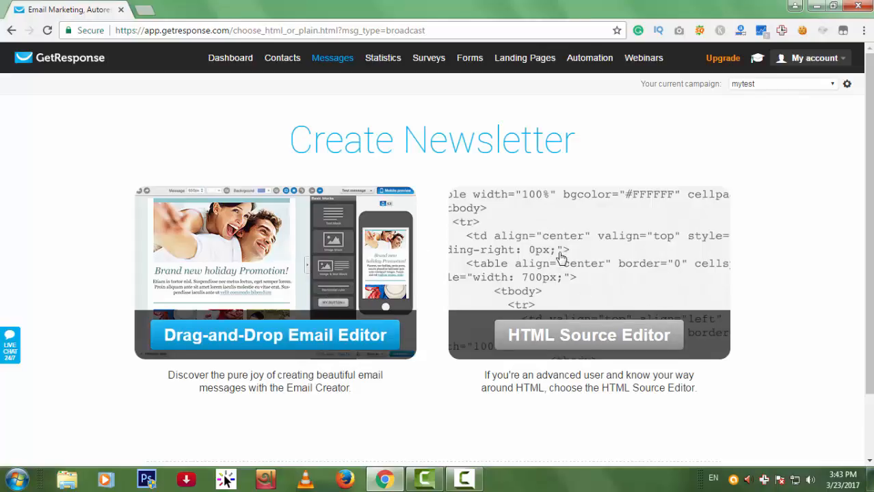
pyautogui.click(287, 335)
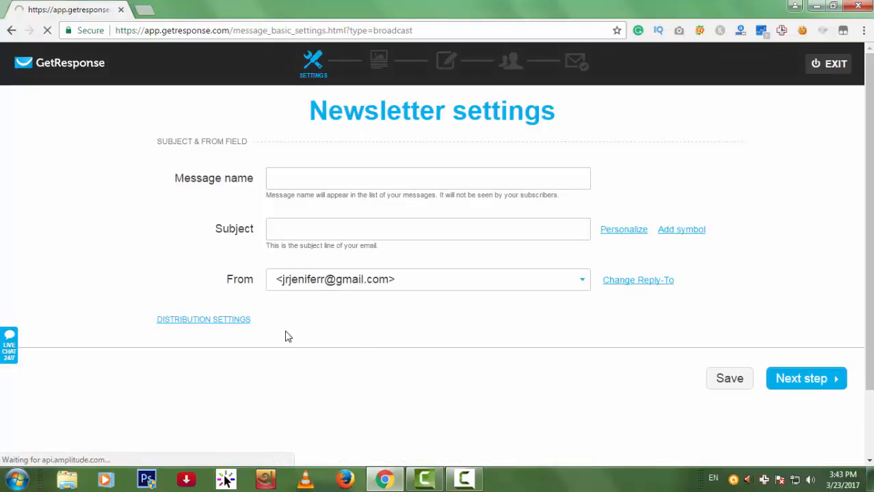
# Enter the message name 'My Test campaign For Tutorial', fixing the misspelling with spellcheck.
pyautogui.click(382, 177)
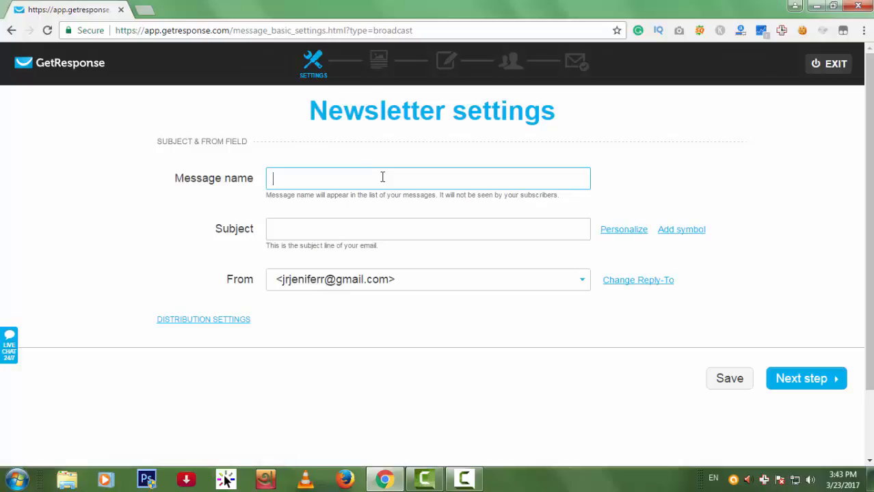
pyautogui.write('My Test camapign For')
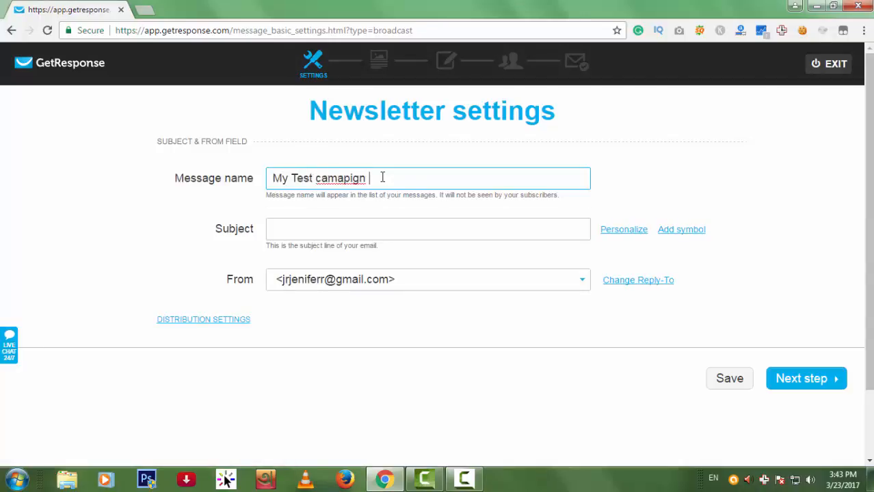
pyautogui.rightClick(345, 177)
pyautogui.click(417, 185)
# Set the subject to 'learn Email Marketing With Me' and continue to the template step.
pyautogui.click(372, 233)
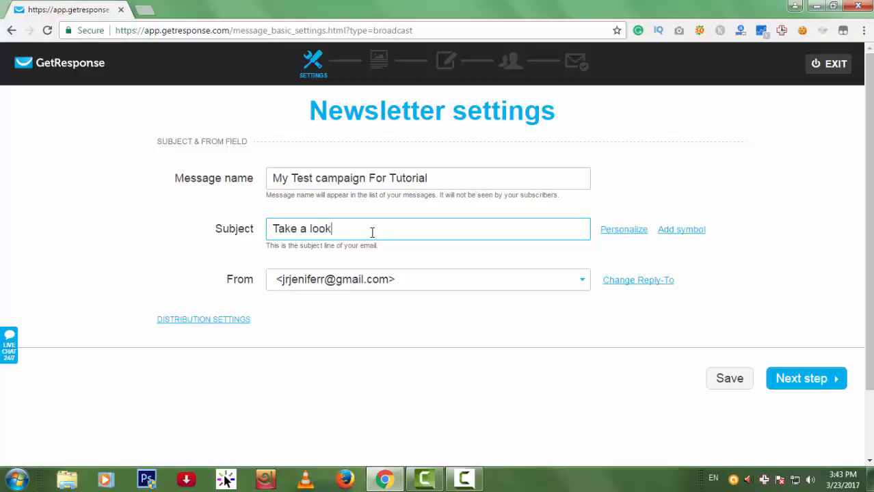
pyautogui.write('Take a loo')
pyautogui.press('BackSpace')
pyautogui.press('BackSpace')
pyautogui.press('BackSpace')
pyautogui.press('BackSpace')
pyautogui.press('BackSpace')
pyautogui.press('BackSpace')
pyautogui.press('BackSpace')
pyautogui.press('BackSpace')
pyautogui.press('BackSpace')
pyautogui.press('BackSpace')
pyautogui.write('learn ')
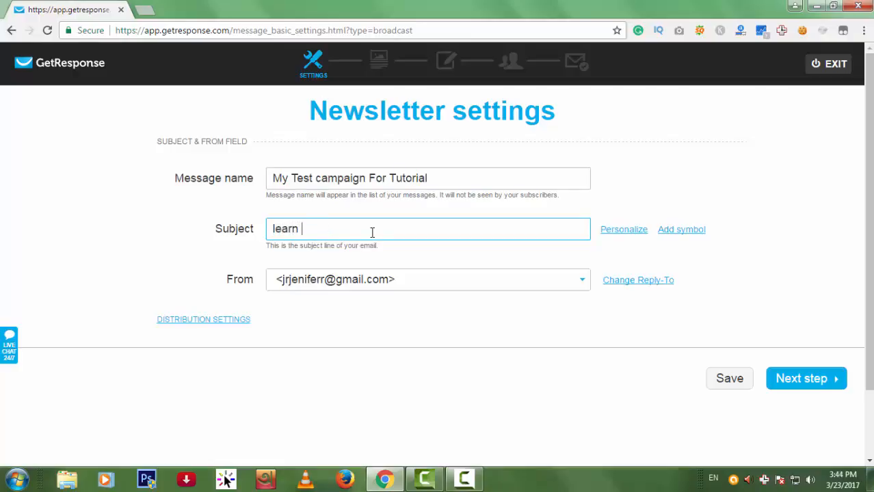
pyautogui.write('Email Marketing With Me')
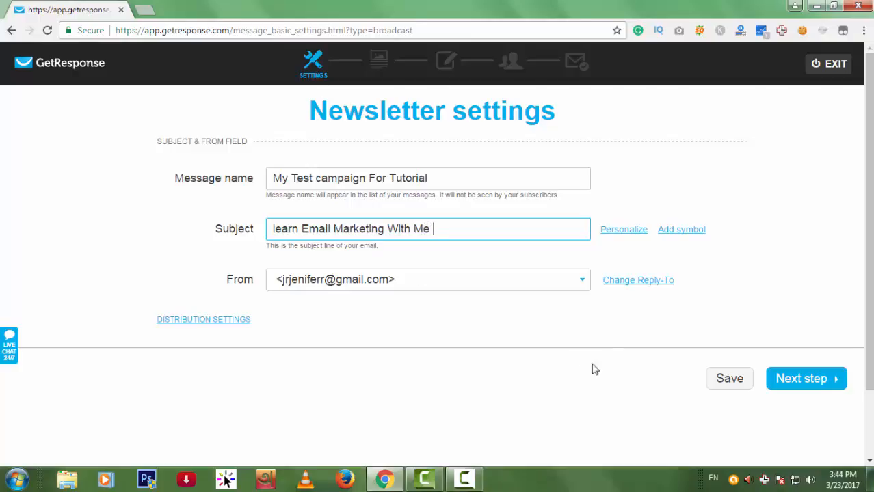
pyautogui.scroll(-2, 594, 369)
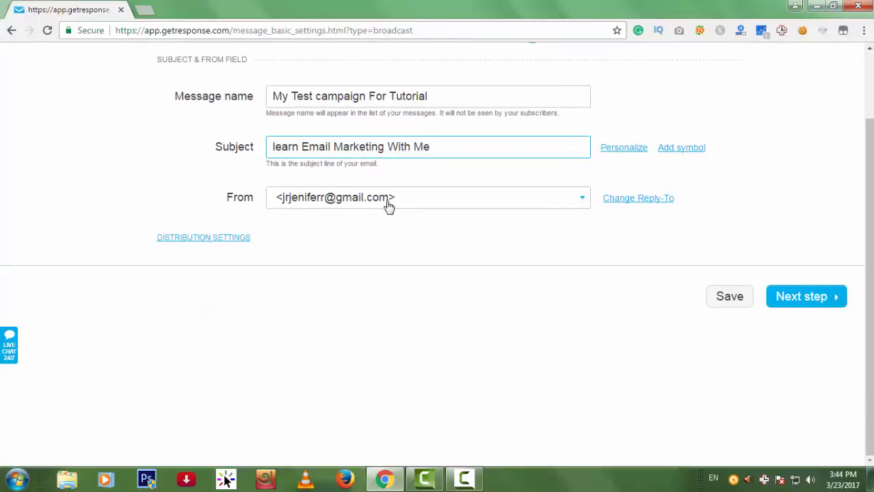
pyautogui.click(816, 299)
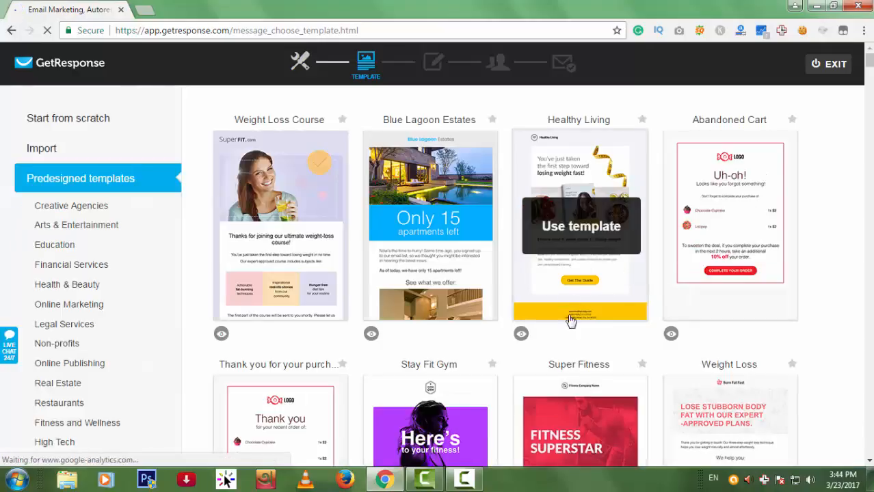
pyautogui.scroll(-2, 626, 315)
pyautogui.scroll(-6, 630, 306)
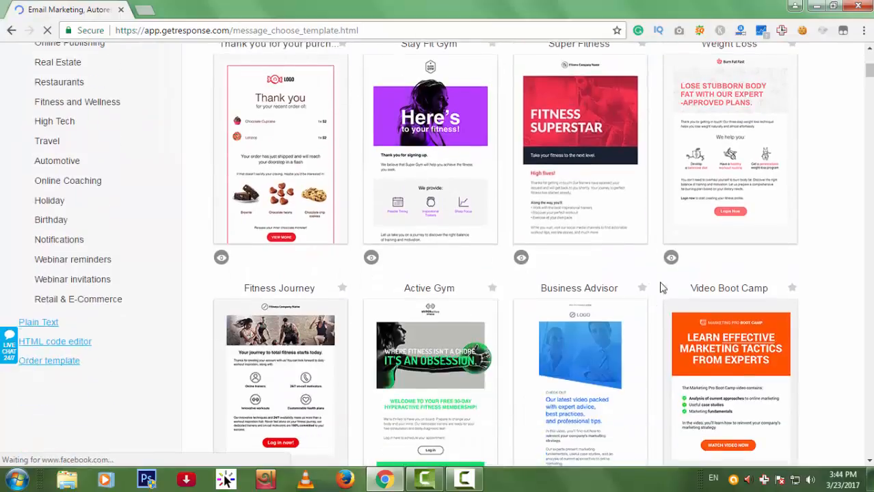
pyautogui.scroll(-8, 615, 247)
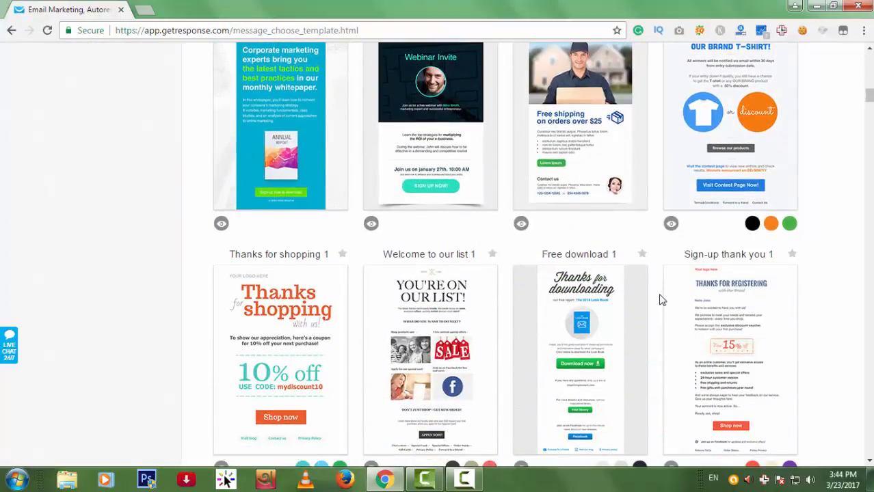
pyautogui.scroll(-3, 588, 287)
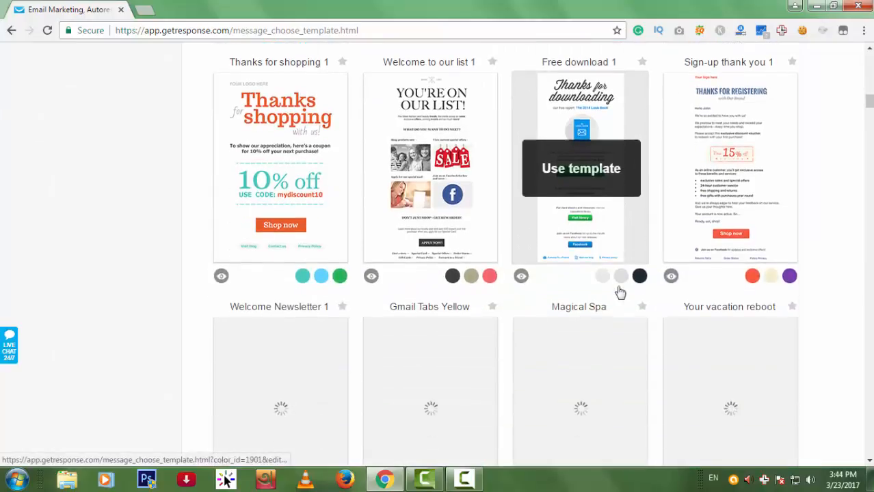
pyautogui.scroll(-4, 759, 305)
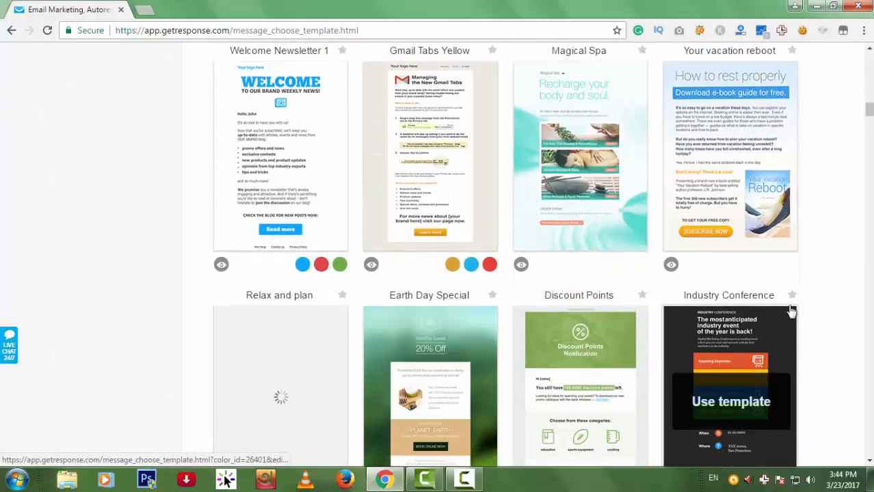
pyautogui.scroll(-5, 808, 311)
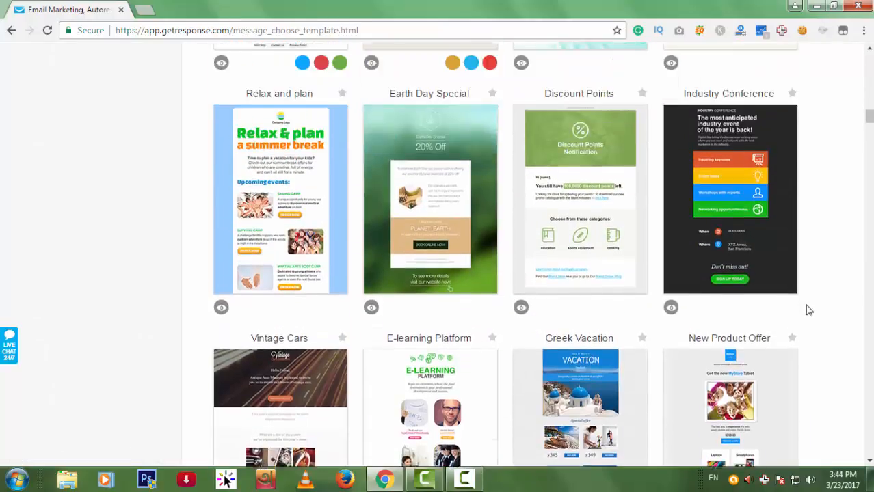
pyautogui.scroll(-4, 808, 311)
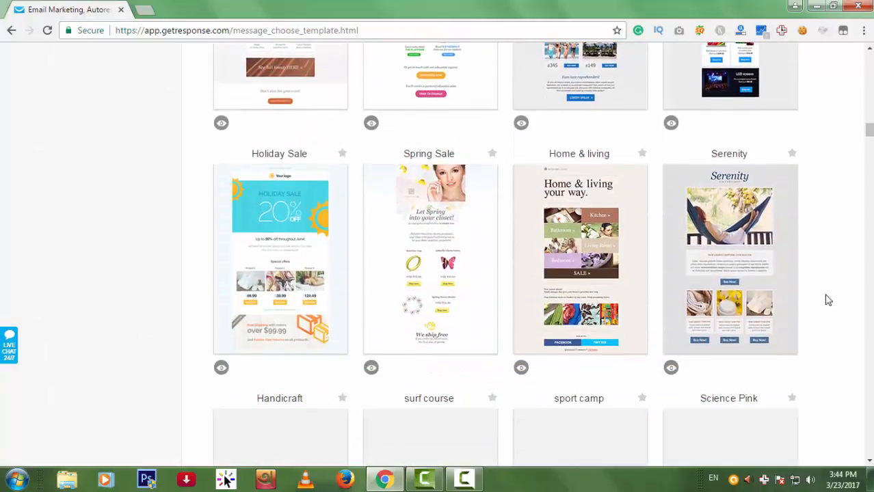
pyautogui.scroll(-1, 830, 304)
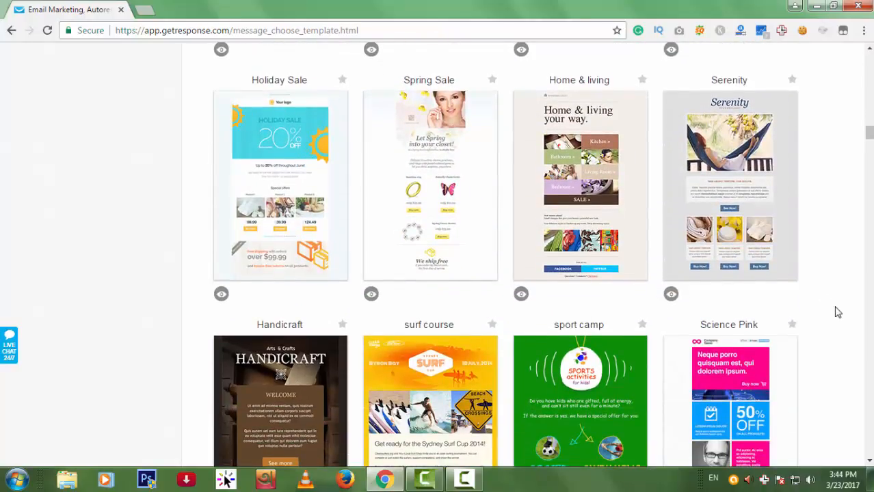
pyautogui.scroll(-1, 837, 311)
pyautogui.scroll(-4, 842, 313)
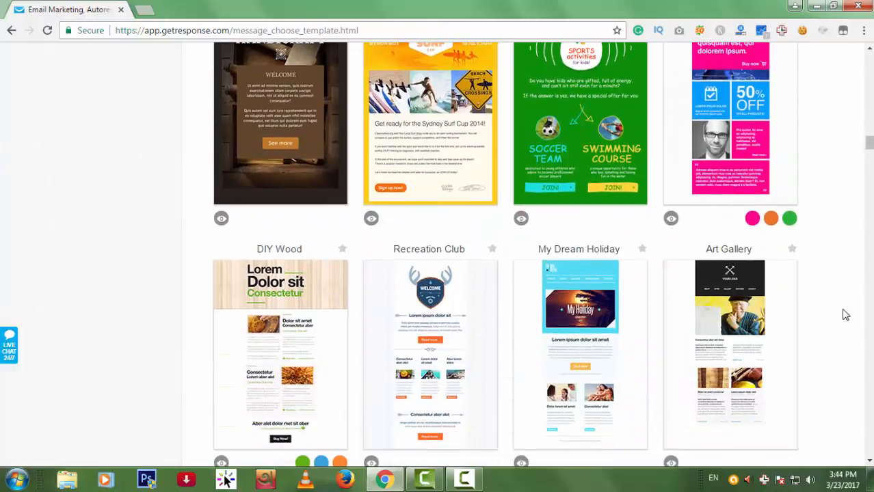
pyautogui.scroll(-8, 845, 315)
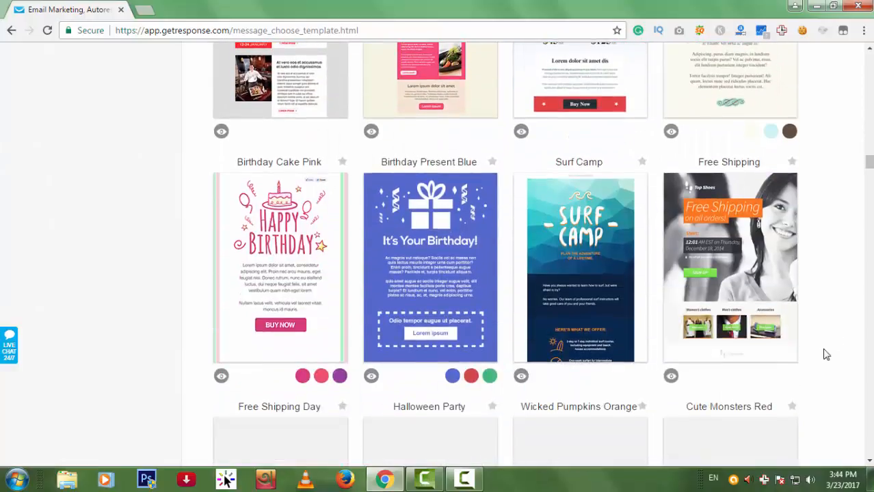
pyautogui.scroll(-9, 826, 354)
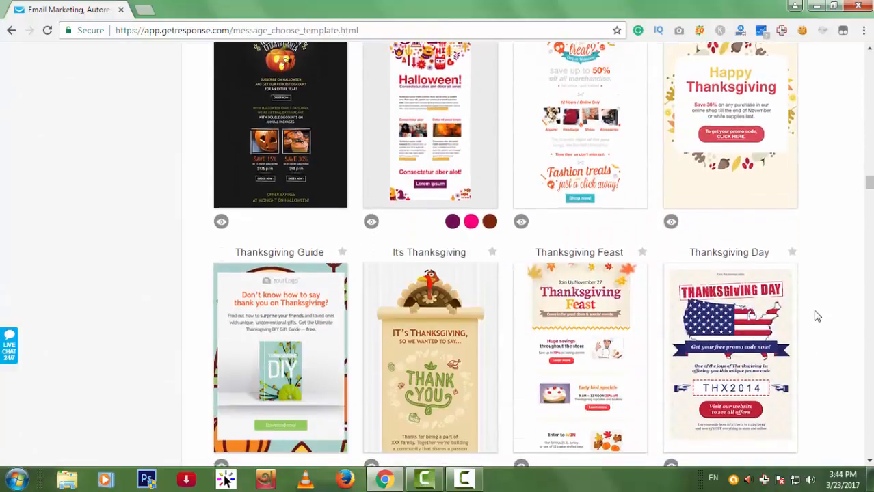
pyautogui.scroll(-10, 817, 313)
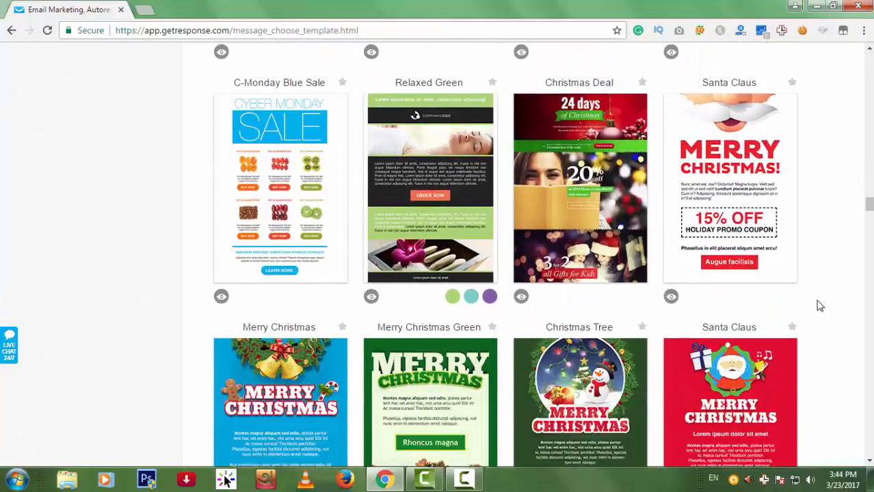
pyautogui.scroll(-8, 820, 305)
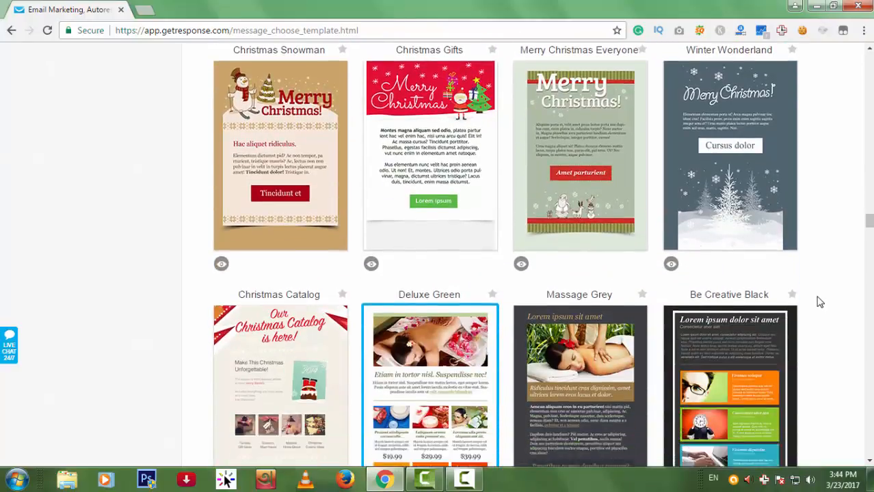
pyautogui.scroll(-2, 820, 300)
pyautogui.scroll(-7, 821, 301)
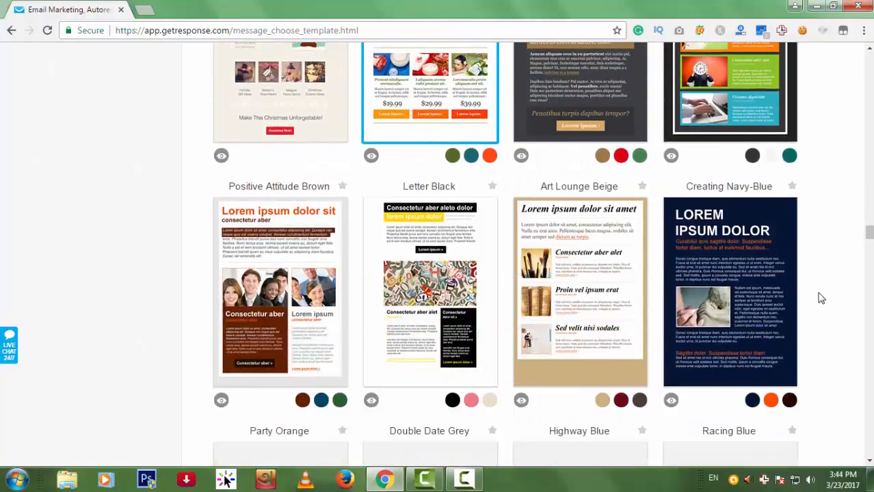
pyautogui.scroll(-5, 826, 312)
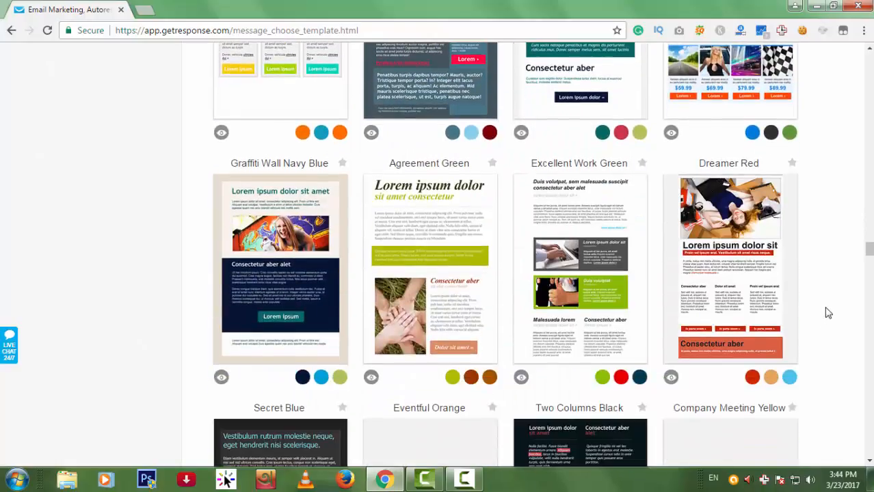
pyautogui.scroll(-4, 832, 304)
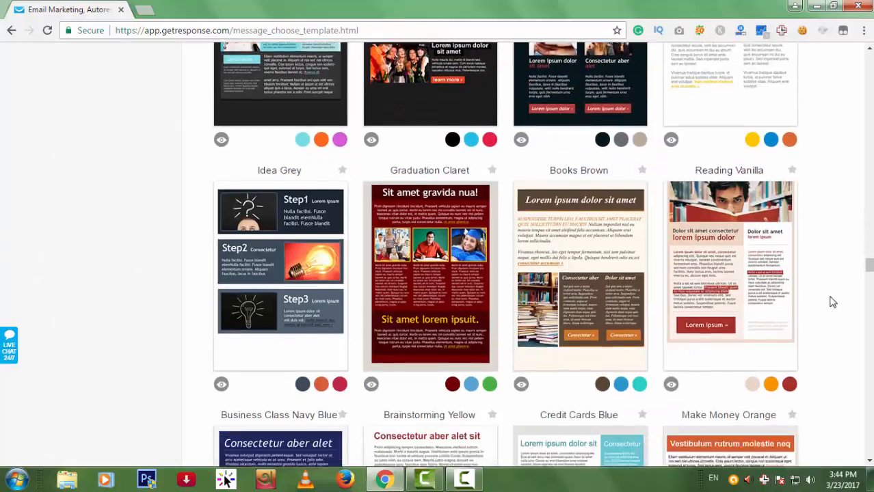
pyautogui.scroll(-5, 833, 301)
pyautogui.scroll(-9, 831, 300)
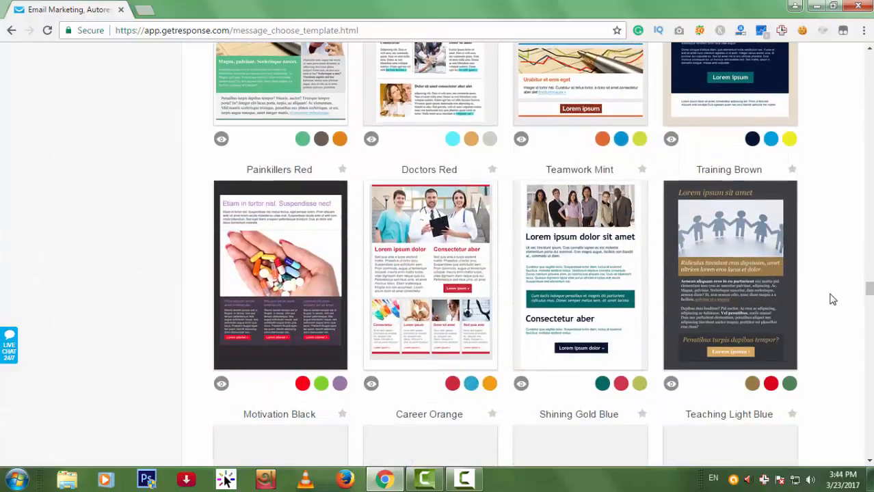
pyautogui.scroll(-4, 833, 297)
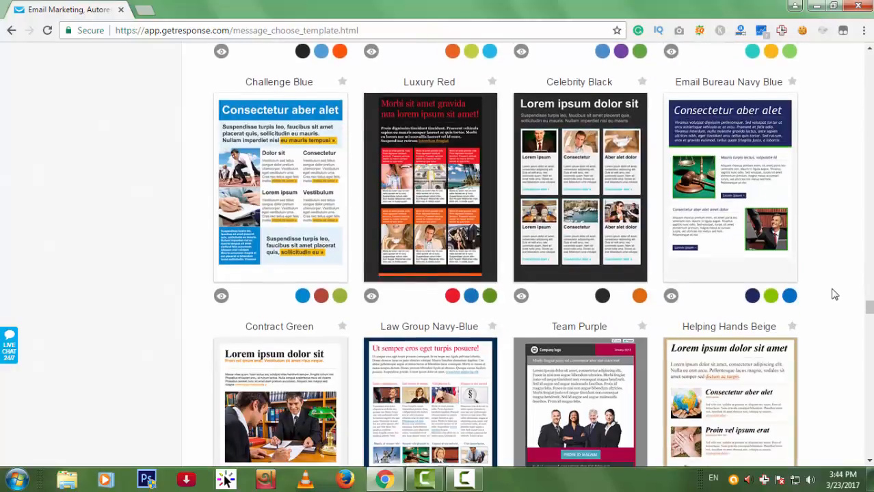
pyautogui.scroll(-5, 834, 296)
pyautogui.scroll(-8, 837, 295)
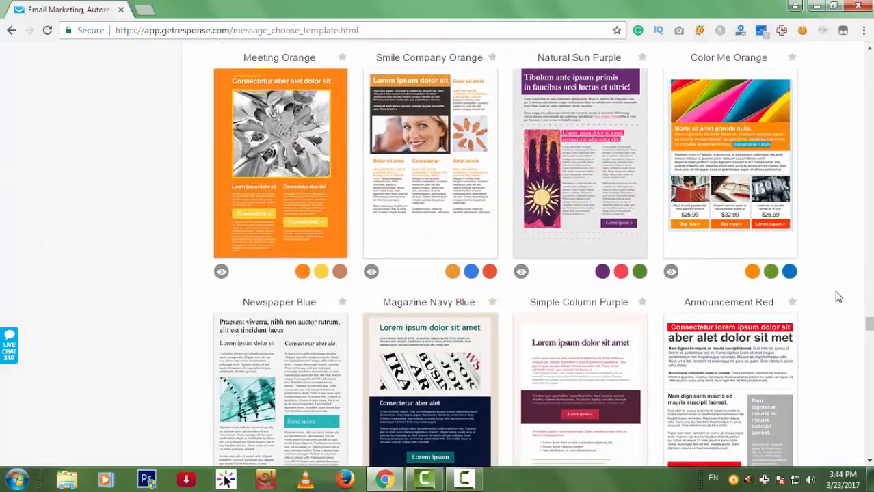
pyautogui.scroll(-7, 840, 297)
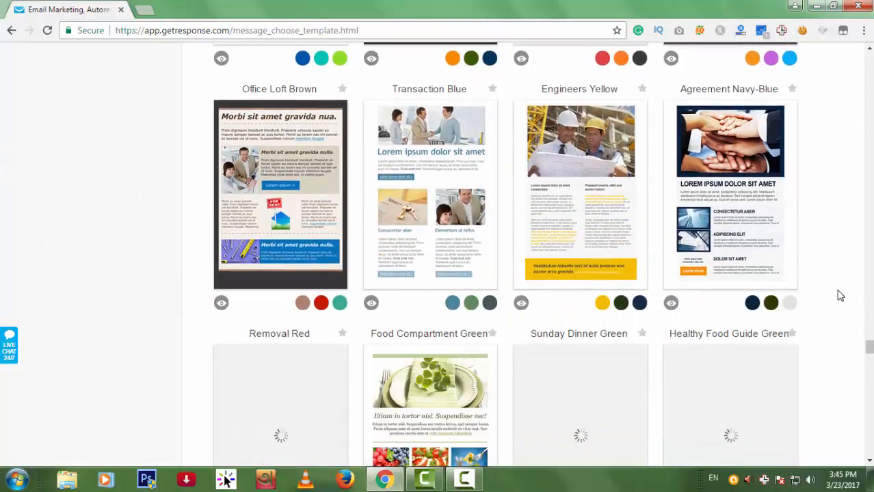
pyautogui.scroll(-8, 842, 296)
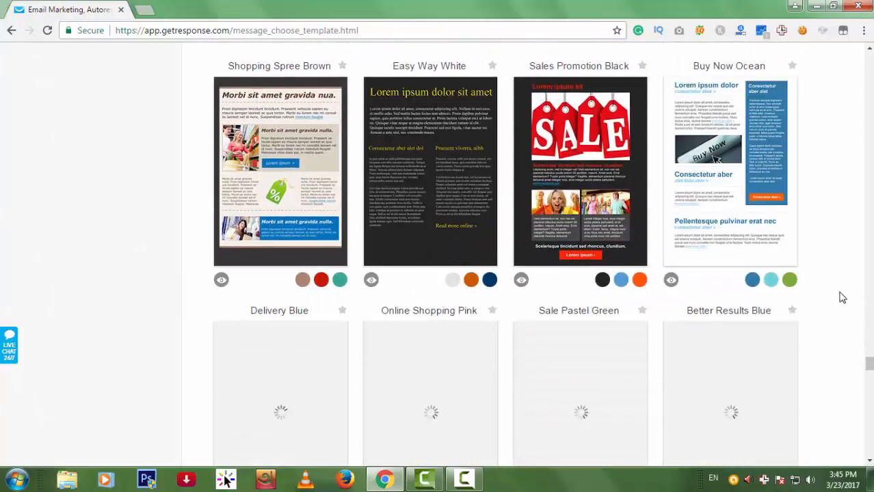
pyautogui.scroll(-4, 845, 297)
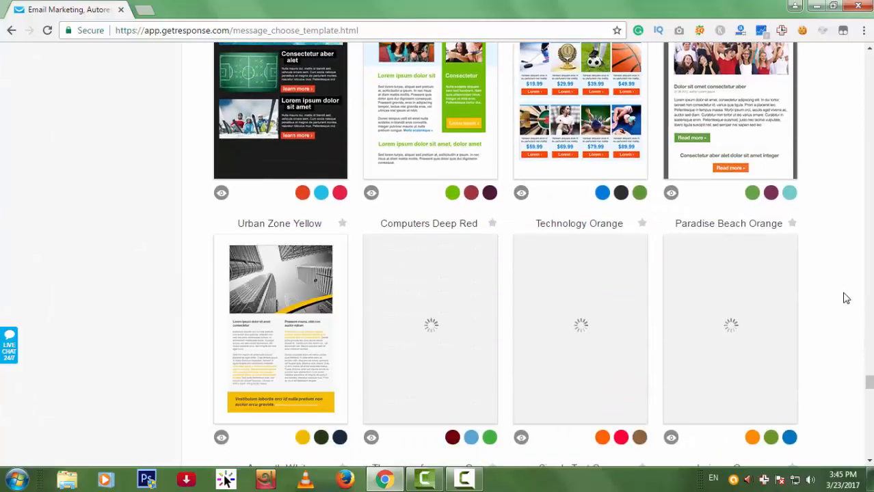
pyautogui.scroll(2, 841, 298)
pyautogui.scroll(3, 839, 298)
pyautogui.scroll(-9, 834, 297)
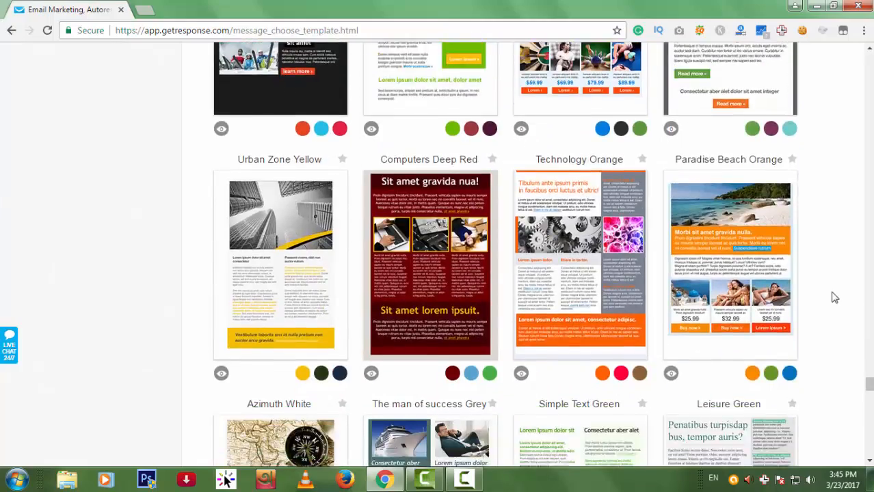
pyautogui.scroll(7, 821, 287)
pyautogui.scroll(15, 824, 202)
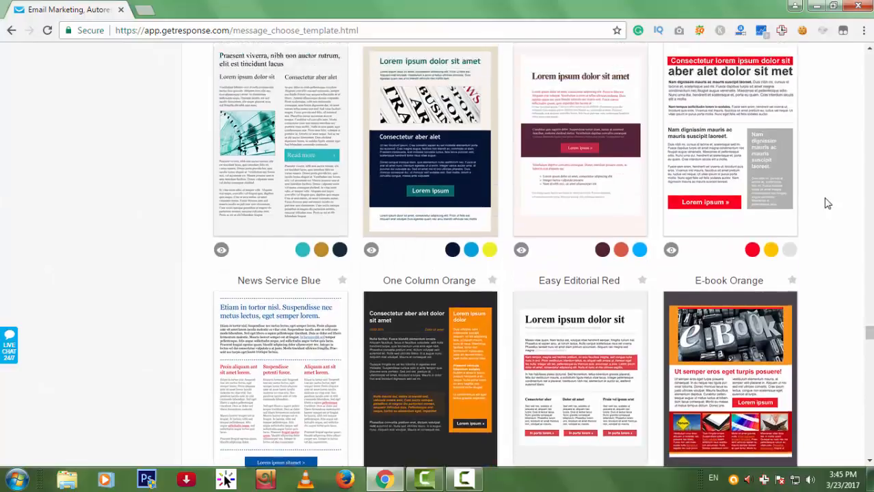
pyautogui.scroll(5, 827, 203)
pyautogui.scroll(10, 826, 203)
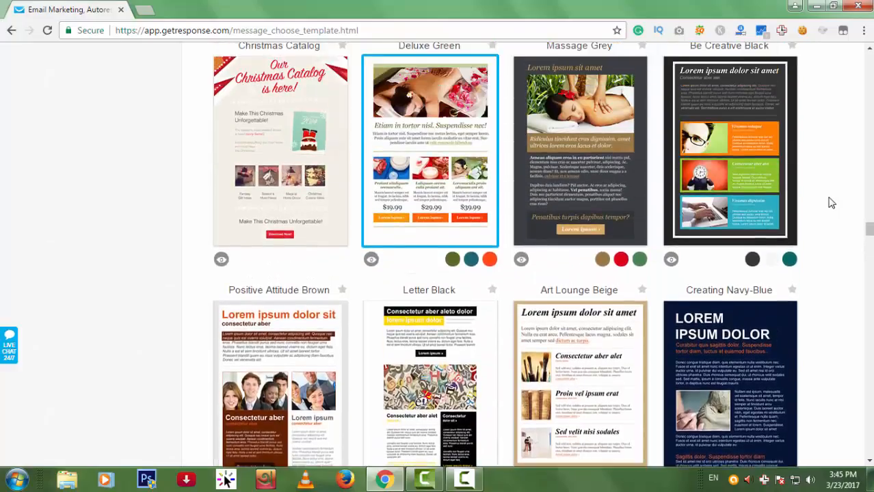
pyautogui.scroll(1, 831, 203)
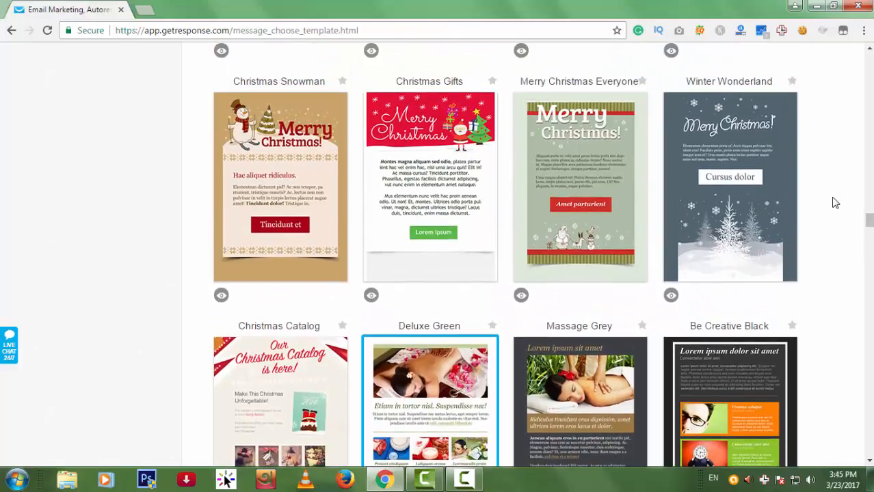
pyautogui.scroll(-2, 835, 203)
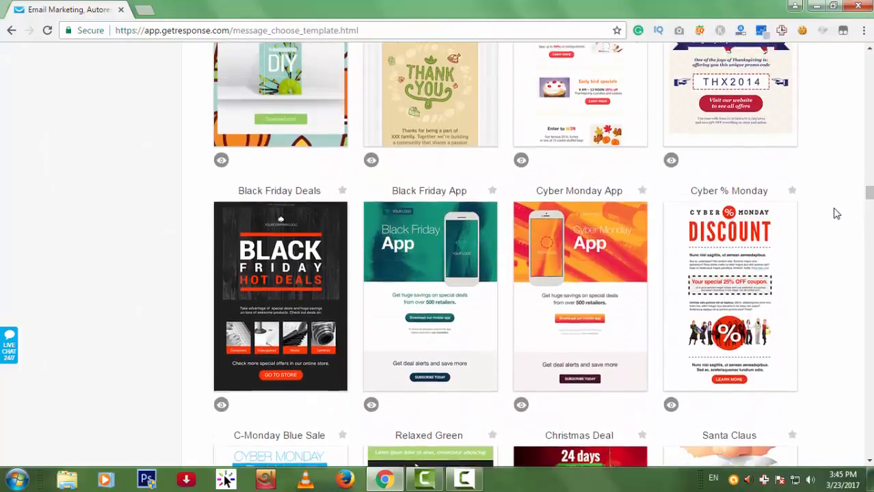
pyautogui.scroll(7, 835, 214)
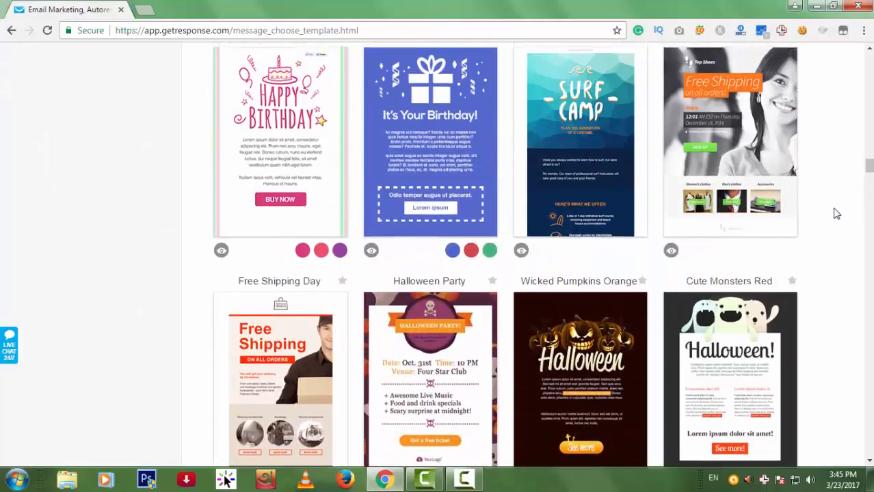
pyautogui.scroll(10, 835, 214)
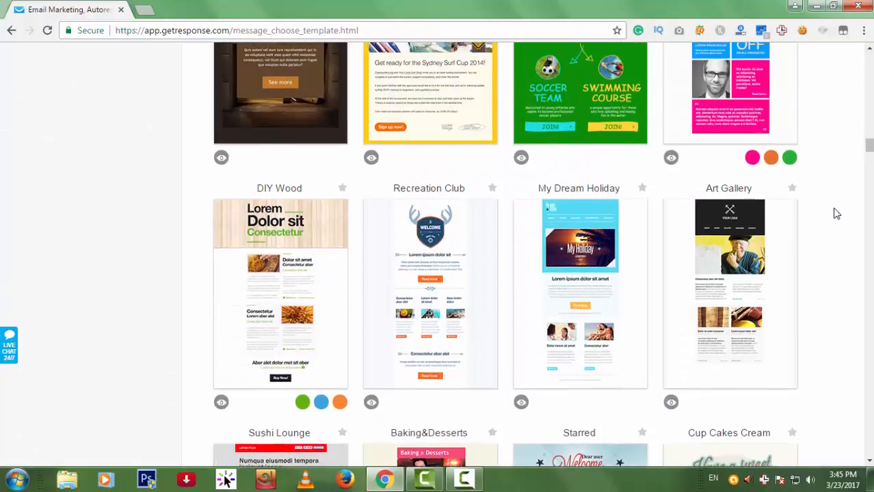
pyautogui.scroll(8, 834, 214)
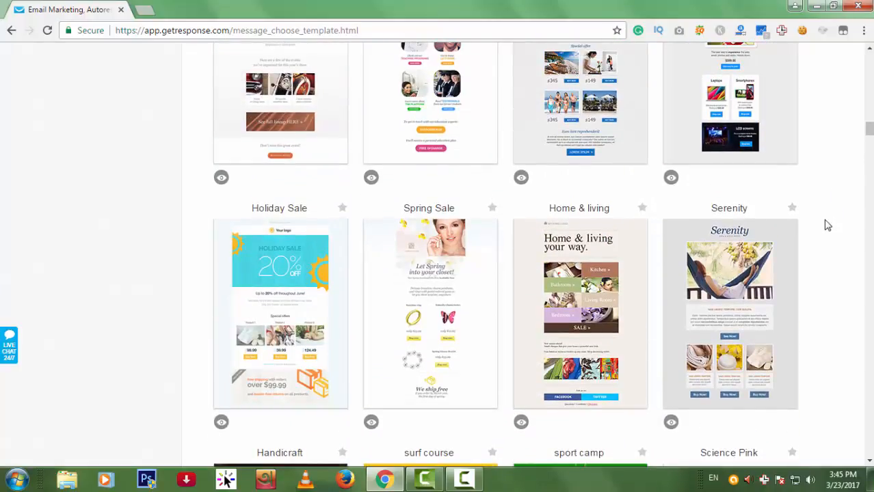
pyautogui.scroll(5, 793, 277)
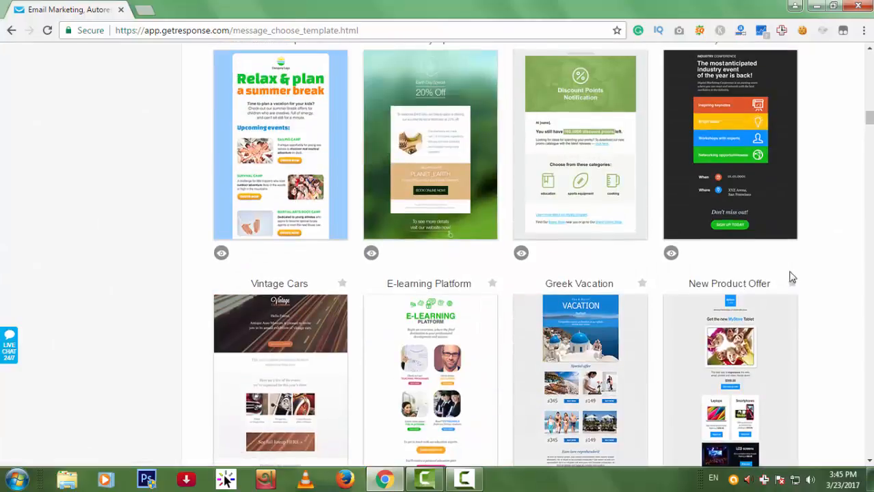
pyautogui.scroll(-5, 797, 283)
# Start a message from the Serenity template and begin editing its 'Serenity' header text at the top.
pyautogui.click(734, 326)
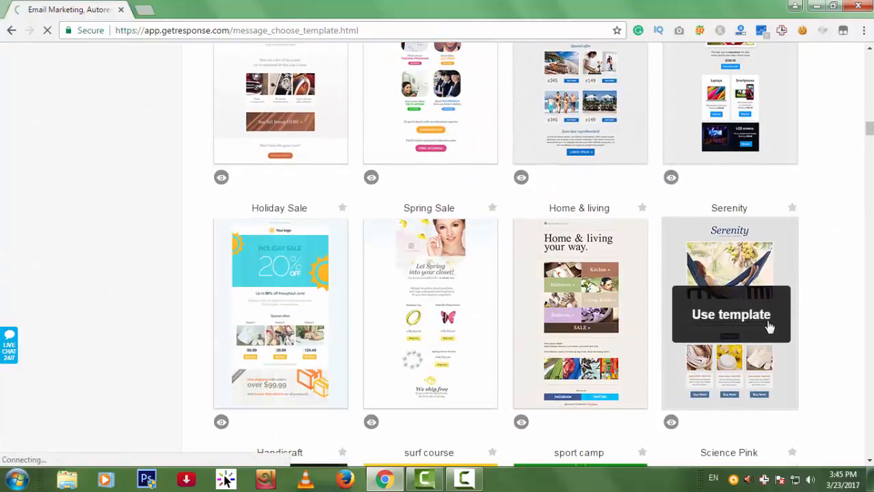
pyautogui.scroll(-2, 734, 294)
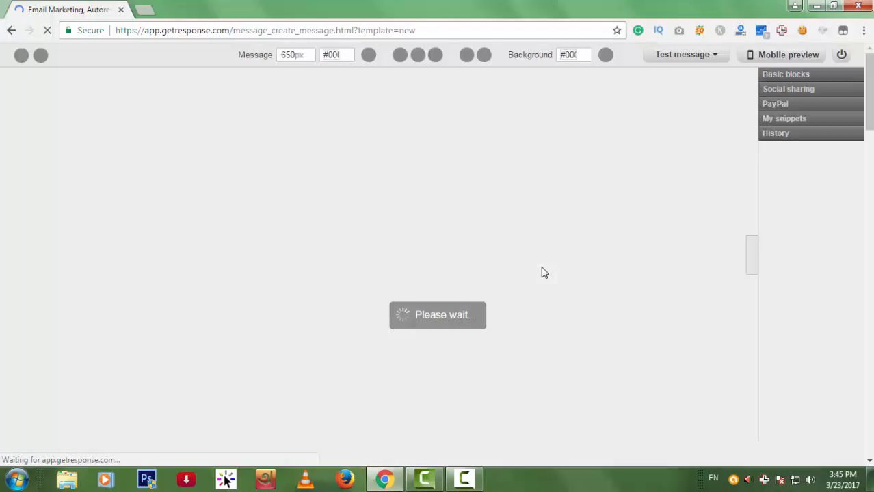
pyautogui.scroll(-2, 600, 271)
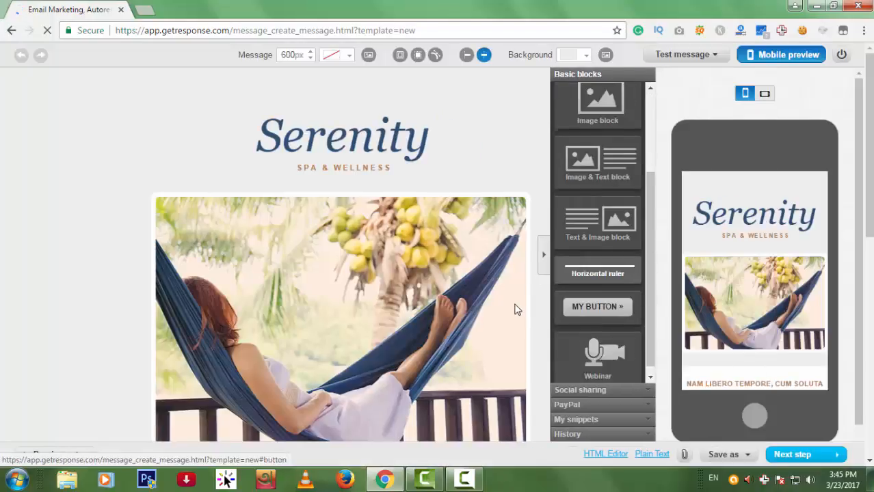
pyautogui.scroll(-10, 517, 306)
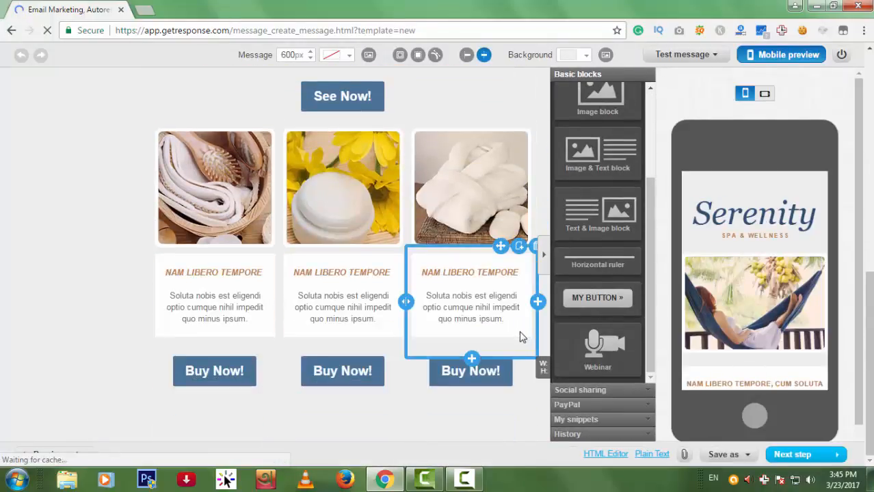
pyautogui.scroll(3, 482, 343)
pyautogui.scroll(5, 482, 343)
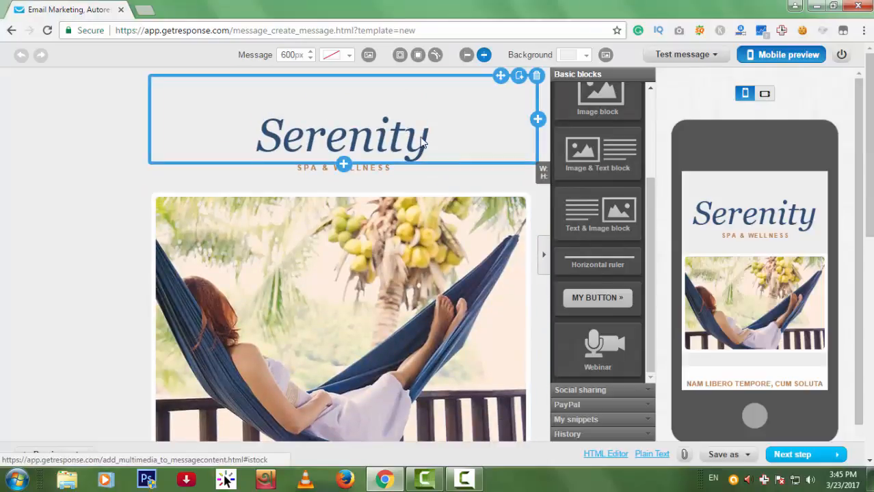
pyautogui.click(431, 149)
# Erase the 'Serenity' heading text from the header.
pyautogui.moveTo(435, 144); pyautogui.dragTo(278, 141)
pyautogui.press('BackSpace')
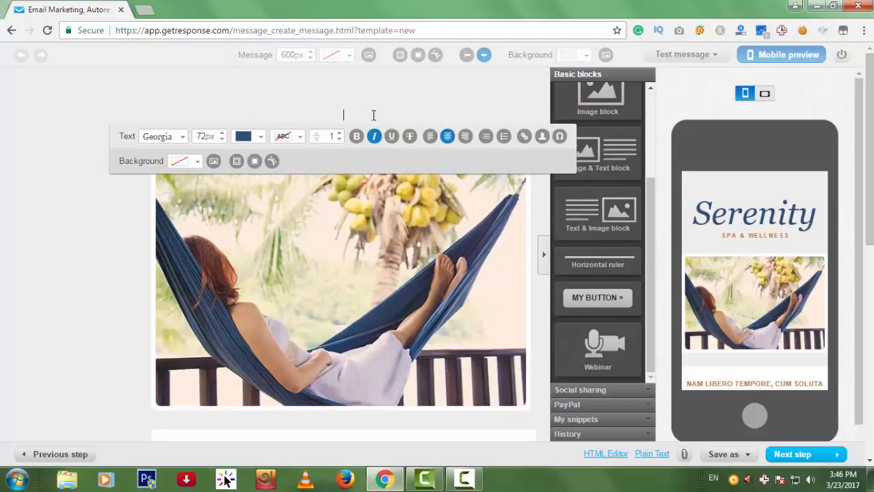
pyautogui.click(195, 303)
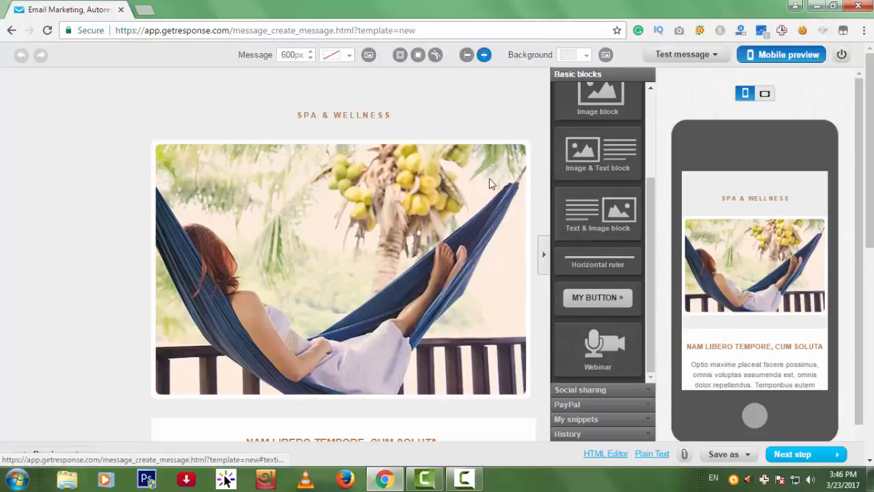
# Erase the 'SPA & WELLNESS' subtitle and delete the now-empty header block.
pyautogui.click(423, 120)
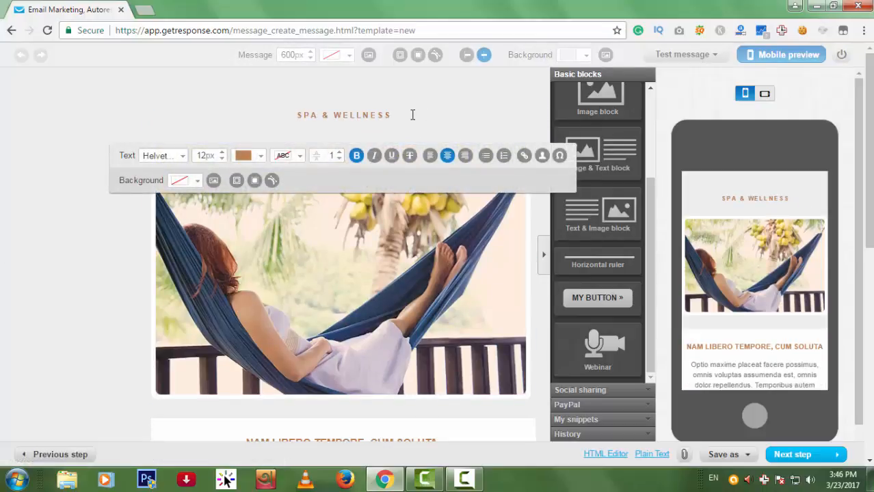
pyautogui.moveTo(412, 115); pyautogui.dragTo(285, 123)
pyautogui.press('BackSpace')
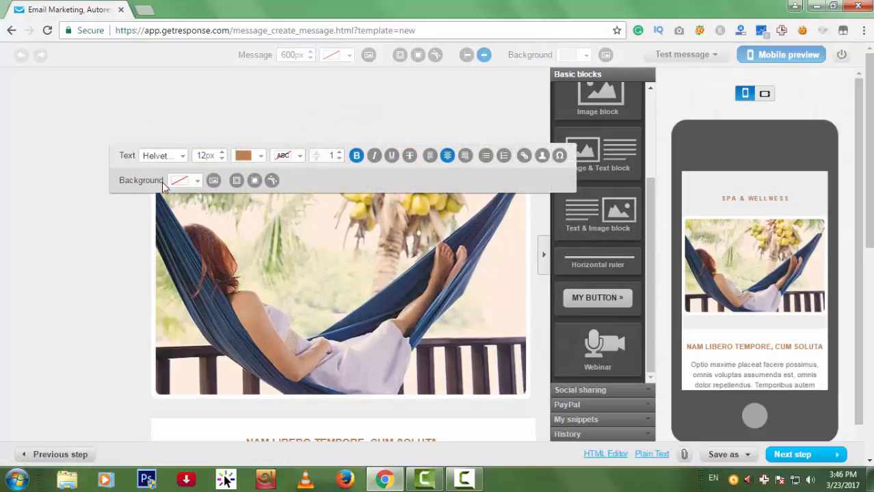
pyautogui.click(271, 180)
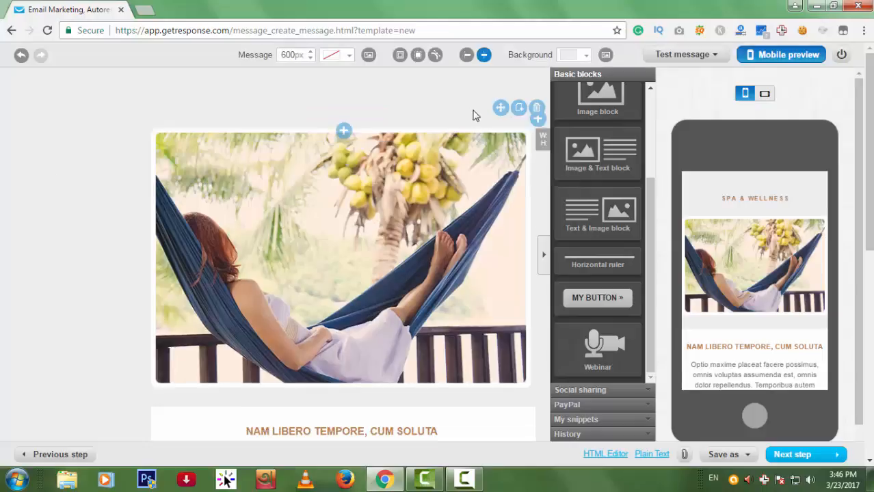
pyautogui.click(536, 107)
pyautogui.scroll(1, 599, 225)
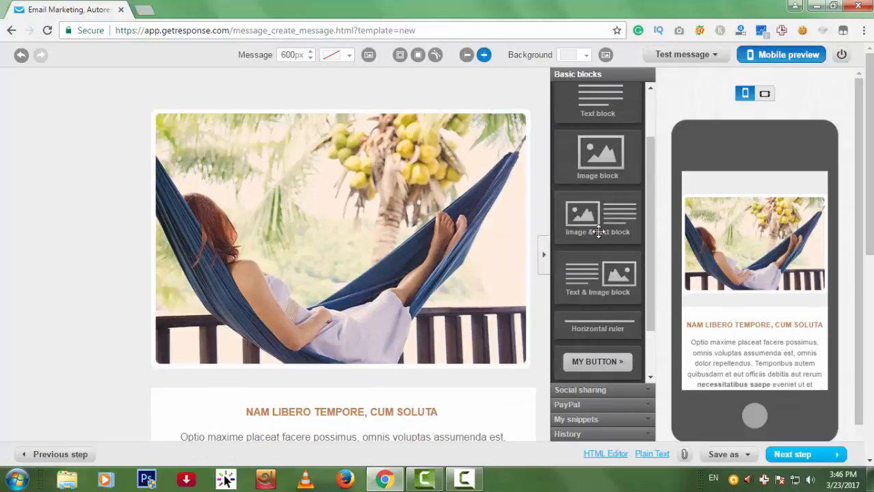
pyautogui.scroll(1, 617, 229)
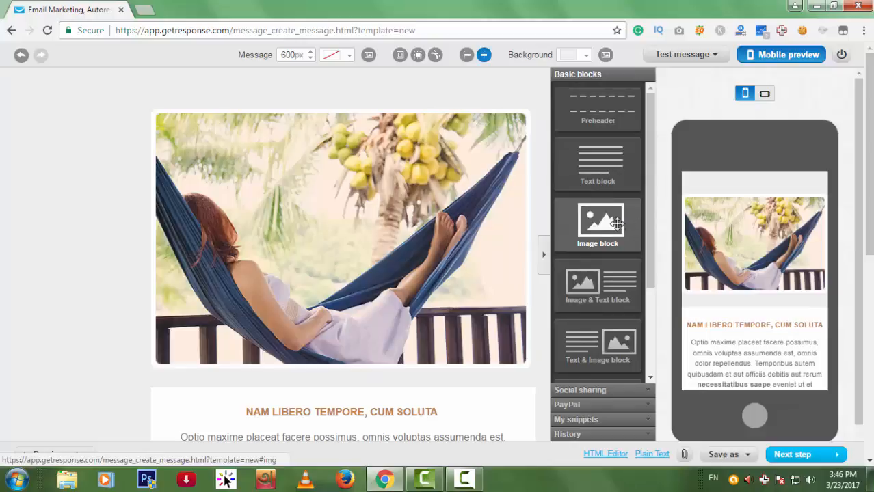
# Insert an Image block above the hammock photo containing the 'main logo' image from My Images.
pyautogui.moveTo(618, 223); pyautogui.dragTo(417, 142)
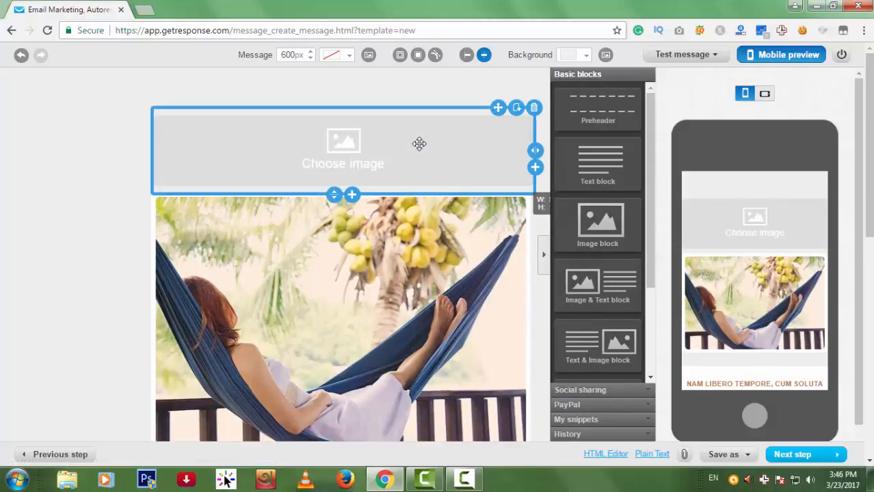
pyautogui.click(347, 142)
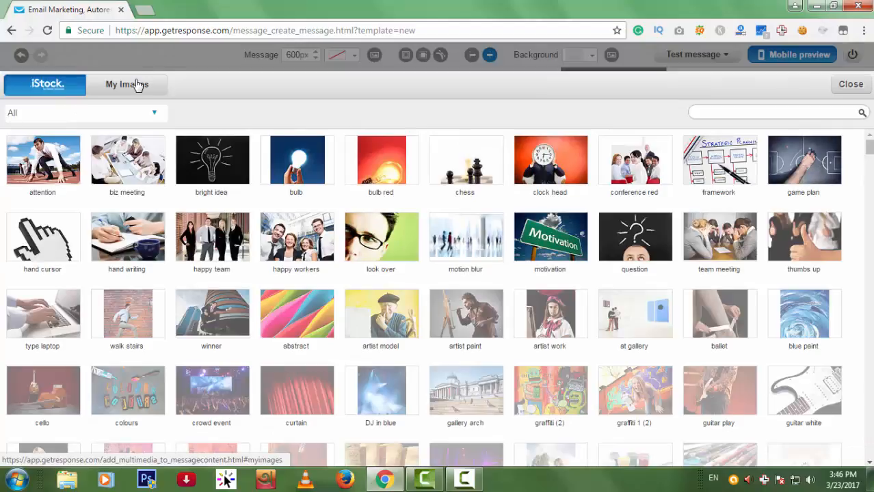
pyautogui.click(138, 85)
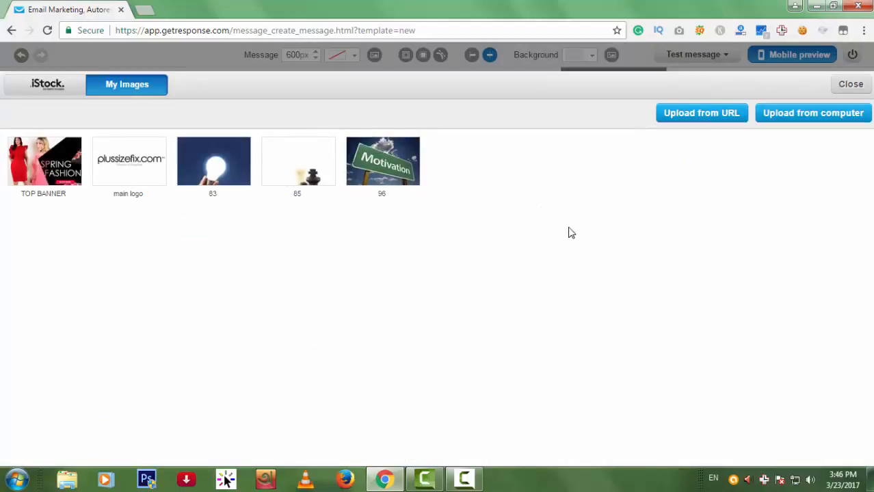
pyautogui.click(137, 177)
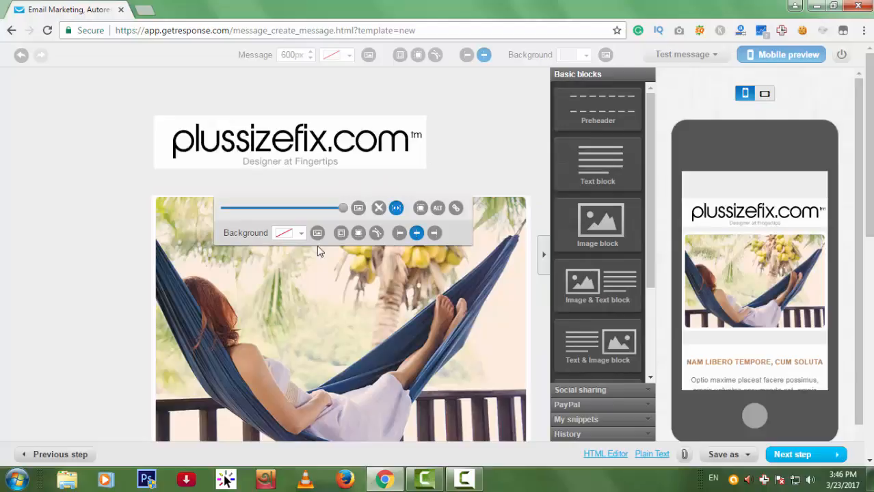
# Give the logo image 79px of left-side padding to centre it.
pyautogui.click(340, 233)
pyautogui.click(342, 255)
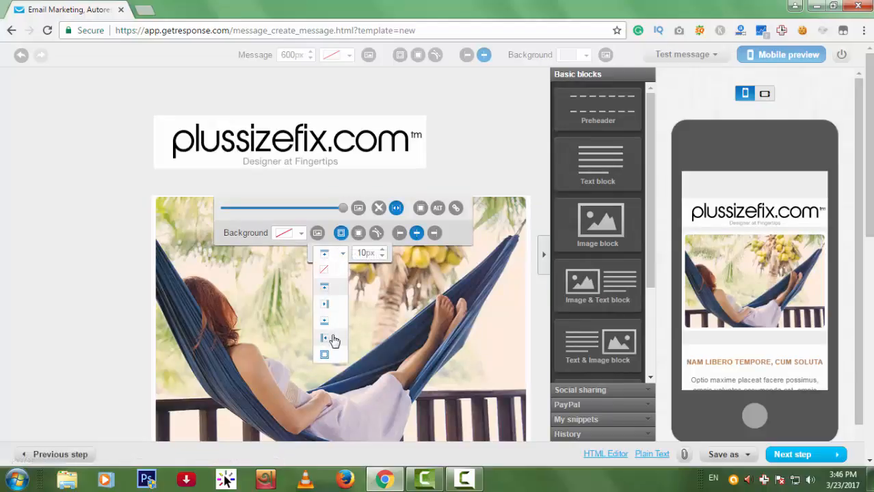
pyautogui.click(326, 339)
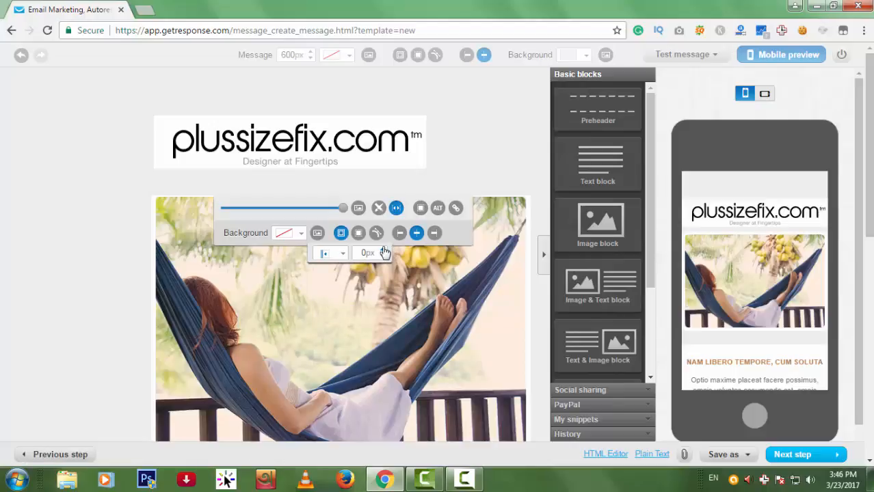
pyautogui.click(383, 250)
pyautogui.click(383, 250)
pyautogui.click(383, 250)
pyautogui.click(382, 250)
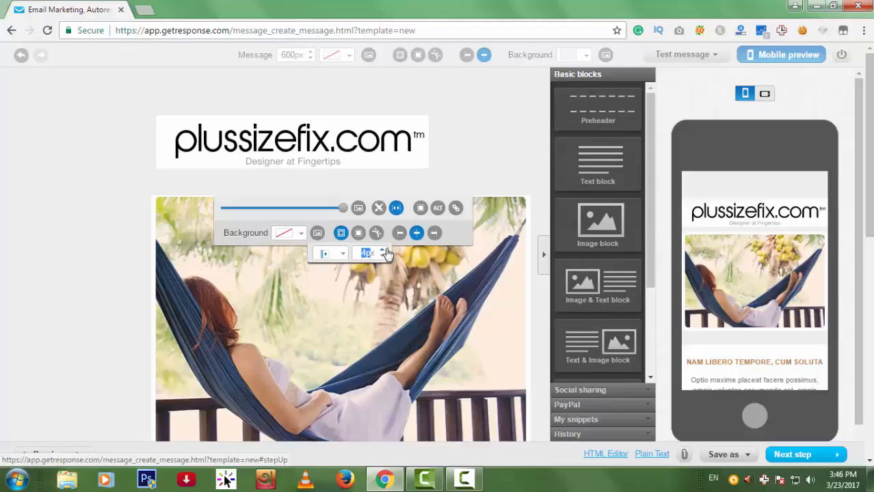
pyautogui.click(383, 251)
pyautogui.click(383, 251)
pyautogui.click(383, 251)
pyautogui.click(383, 251)
pyautogui.click(383, 251)
pyautogui.click(382, 251)
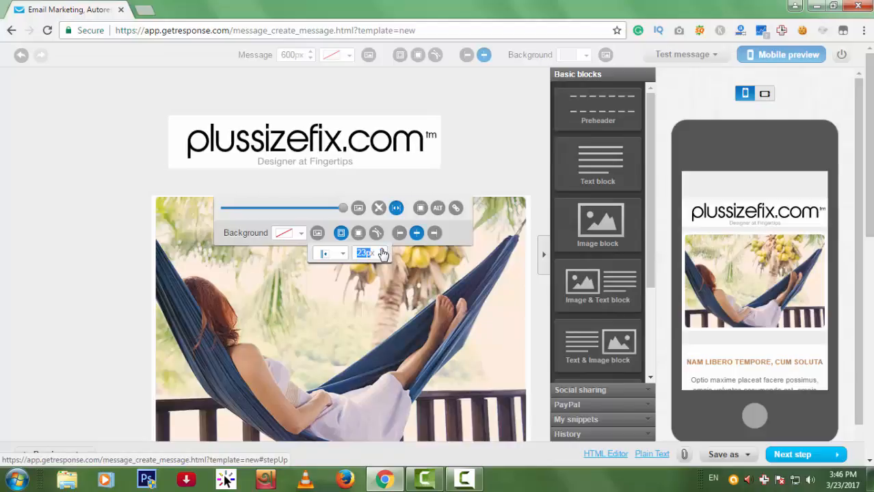
pyautogui.click(383, 250)
pyautogui.click(383, 251)
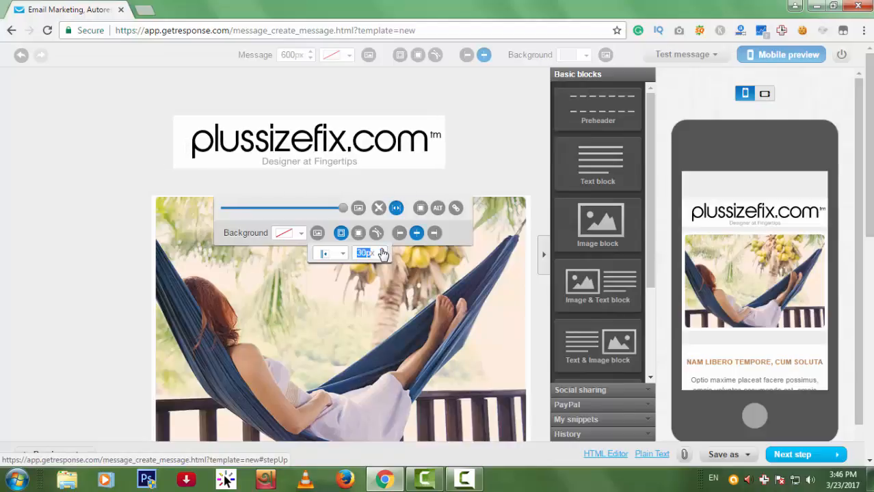
pyautogui.click(383, 251)
pyautogui.click(383, 251)
pyautogui.click(383, 251)
pyautogui.click(383, 251)
pyautogui.click(383, 251)
pyautogui.click(383, 251)
pyautogui.click(382, 251)
pyautogui.click(383, 251)
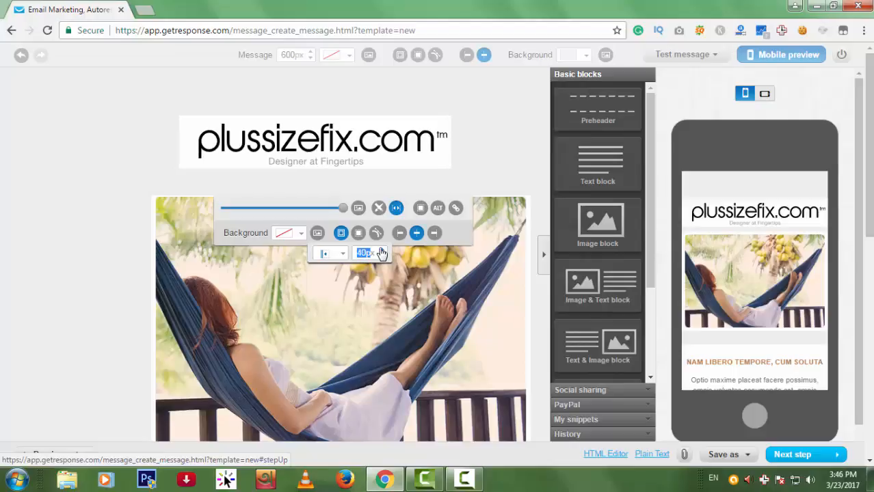
pyautogui.click(382, 251)
pyautogui.click(382, 251)
pyautogui.click(382, 251)
pyautogui.click(383, 251)
pyautogui.click(383, 251)
pyautogui.click(382, 251)
pyautogui.click(382, 251)
pyautogui.click(383, 251)
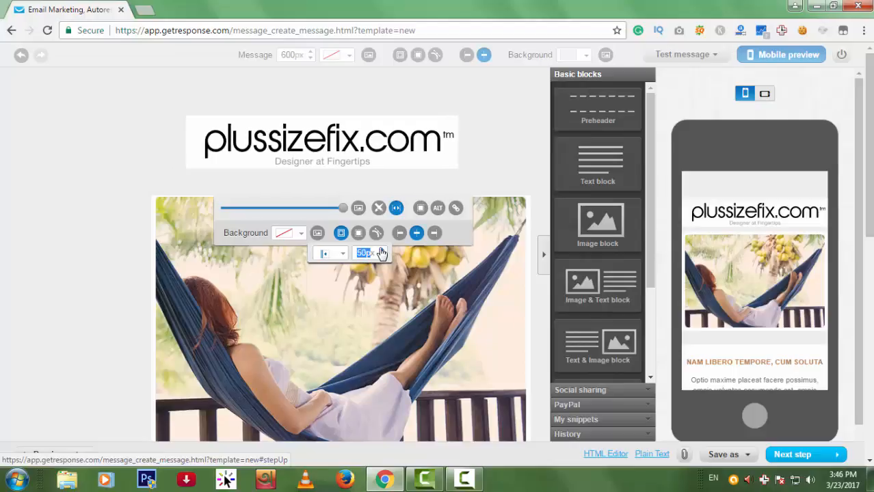
pyautogui.click(382, 251)
pyautogui.click(382, 251)
pyautogui.click(383, 251)
pyautogui.click(383, 251)
pyautogui.click(382, 251)
pyautogui.click(382, 250)
pyautogui.click(382, 251)
pyautogui.click(382, 251)
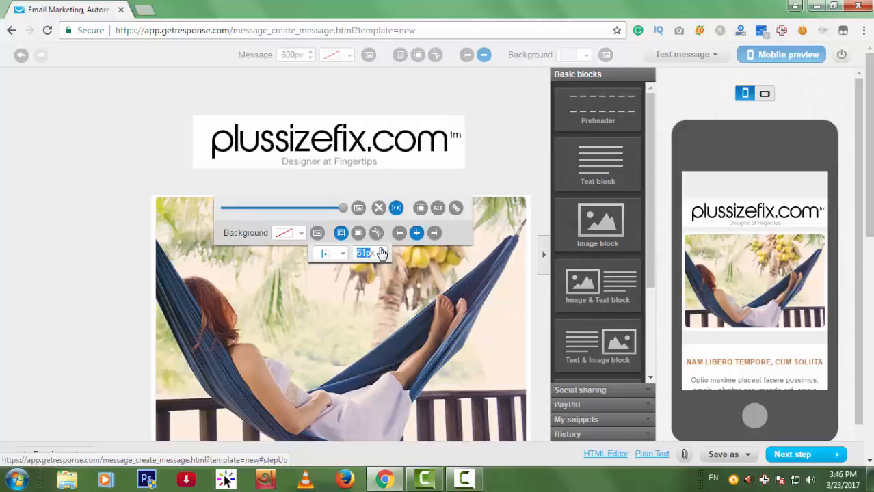
pyautogui.click(383, 251)
pyautogui.click(382, 251)
pyautogui.click(382, 251)
pyautogui.click(382, 251)
pyautogui.click(382, 251)
pyautogui.click(382, 251)
pyautogui.click(382, 251)
pyautogui.click(382, 251)
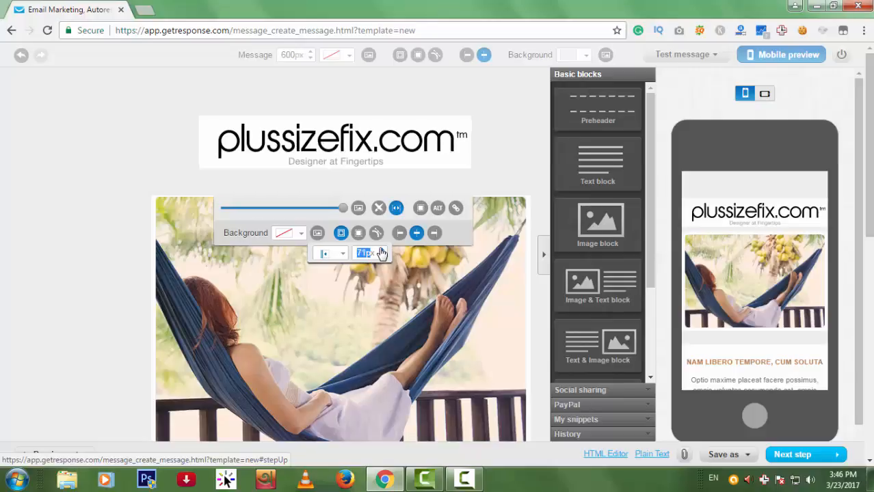
pyautogui.click(383, 251)
pyautogui.click(382, 250)
pyautogui.click(382, 251)
pyautogui.click(382, 250)
pyautogui.click(383, 251)
pyautogui.click(382, 251)
pyautogui.click(382, 251)
pyautogui.click(382, 251)
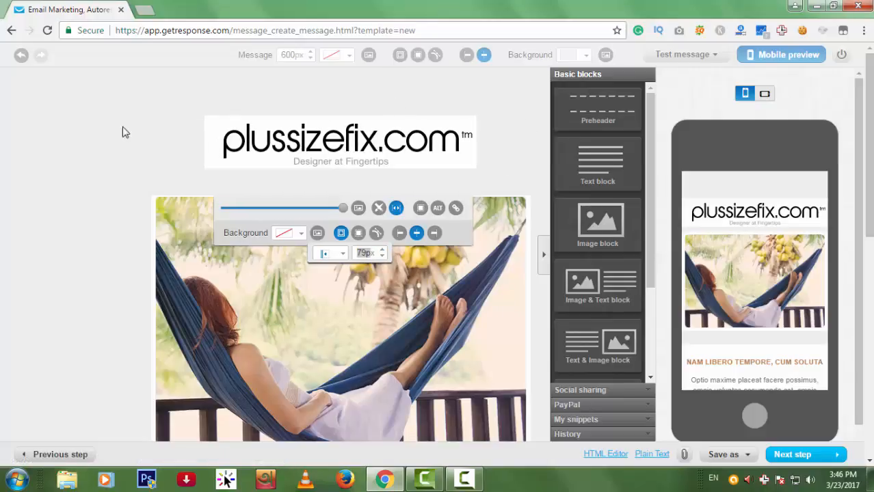
pyautogui.click(88, 118)
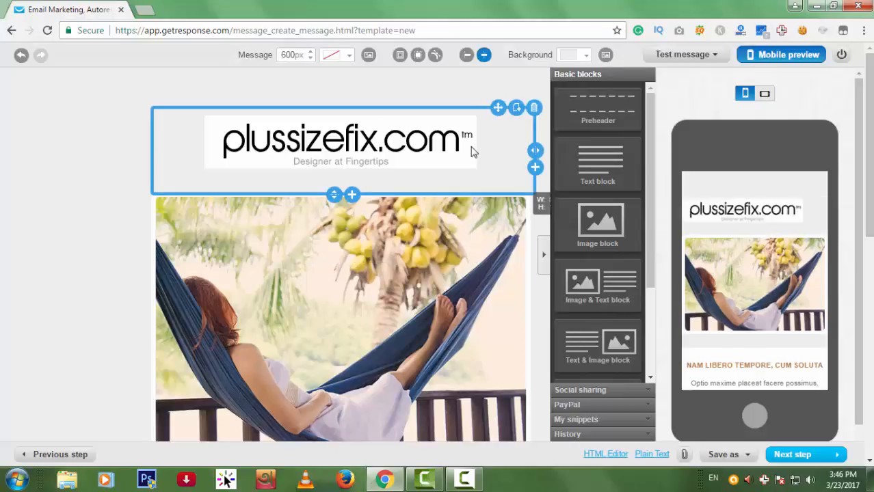
# Set the message border colour to white (FFFFFF).
pyautogui.click(345, 56)
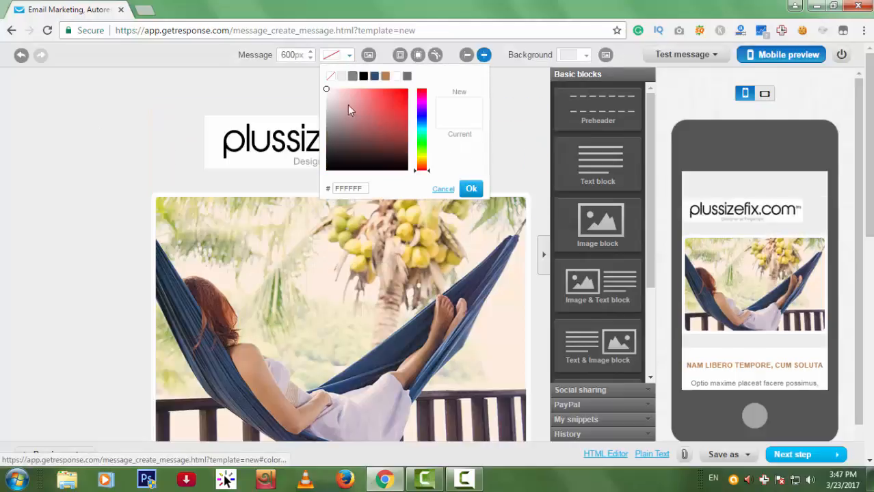
pyautogui.moveTo(343, 117)
pyautogui.mouseDown()
pyautogui.moveTo(328, 111)
pyautogui.moveTo(316, 86)
pyautogui.mouseUp()
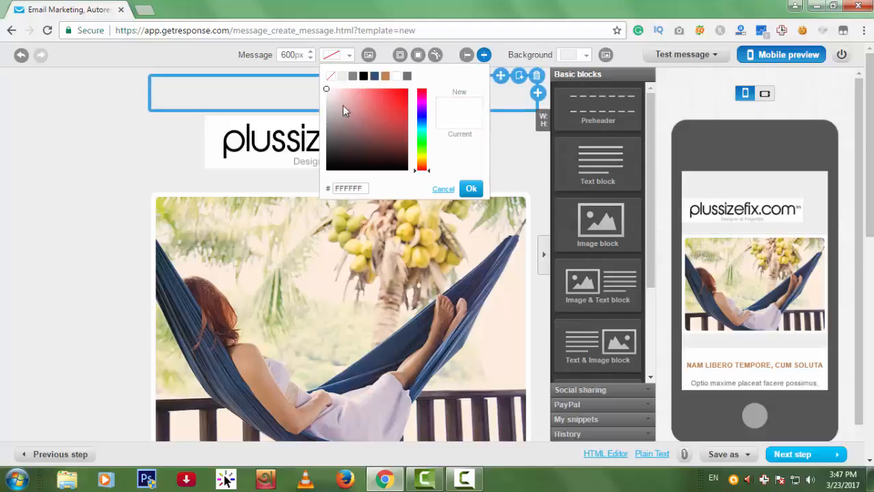
pyautogui.click(470, 189)
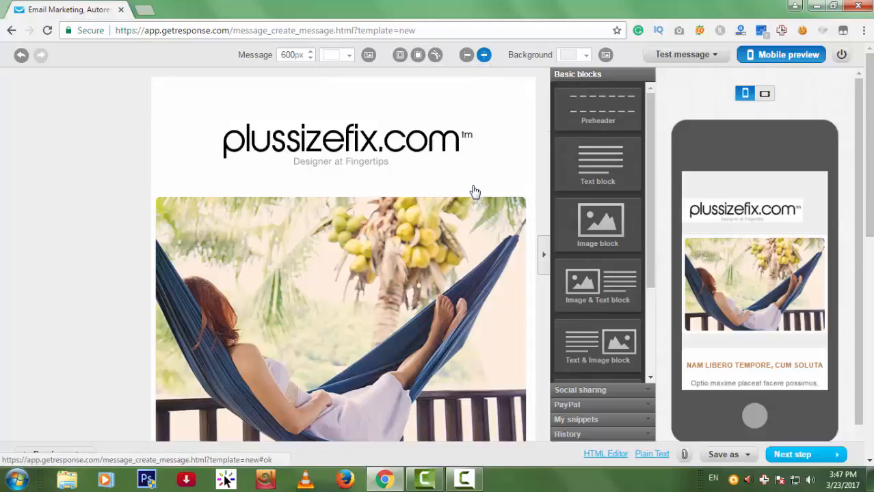
# Delete the empty block above the logo and shorten the logo header so the photo moves up.
pyautogui.scroll(-1, 523, 270)
pyautogui.scroll(-9, 523, 269)
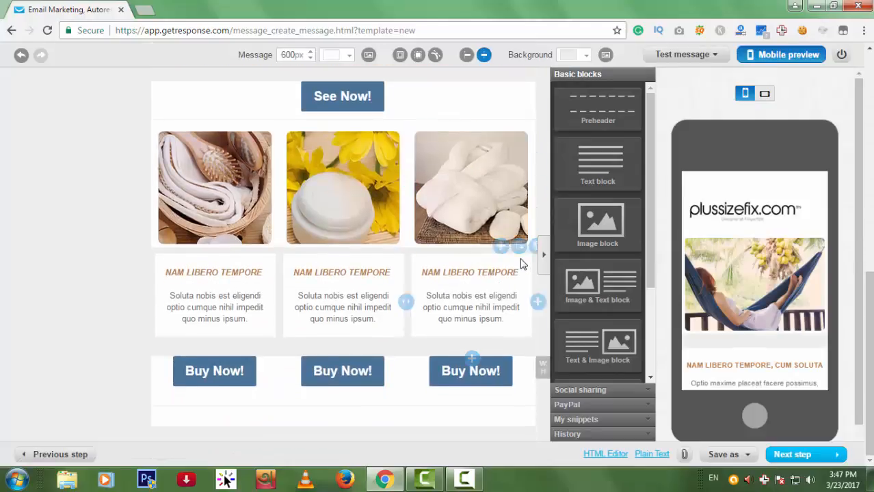
pyautogui.scroll(4, 521, 264)
pyautogui.scroll(6, 521, 264)
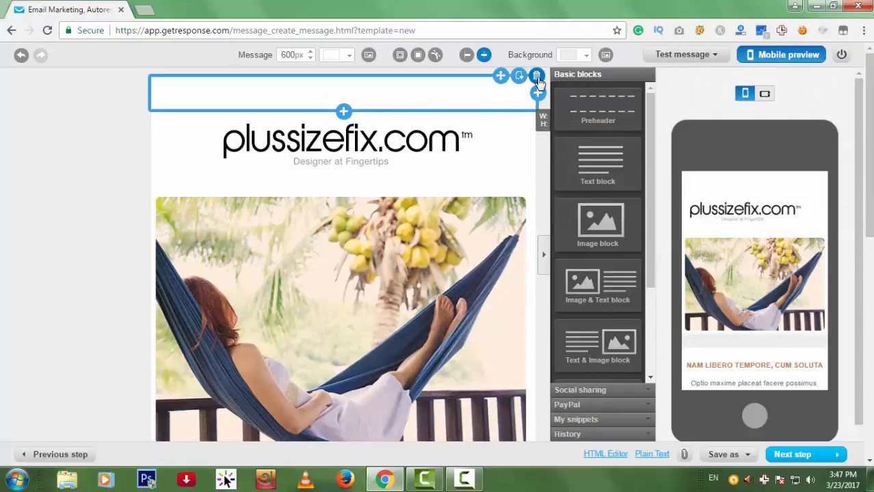
pyautogui.click(536, 76)
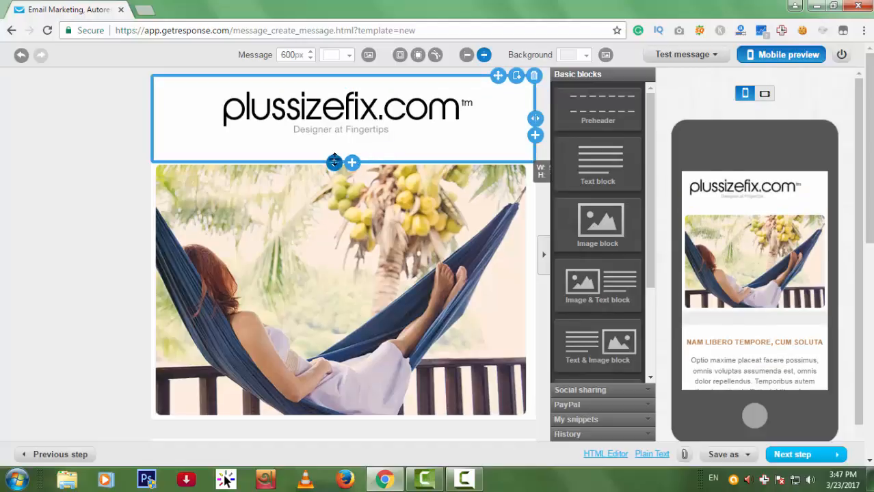
pyautogui.moveTo(333, 159); pyautogui.dragTo(334, 148)
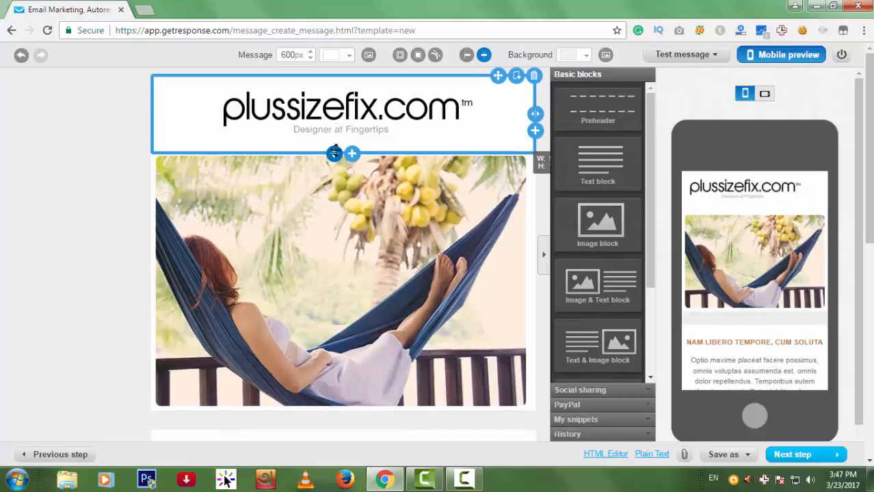
pyautogui.click(413, 249)
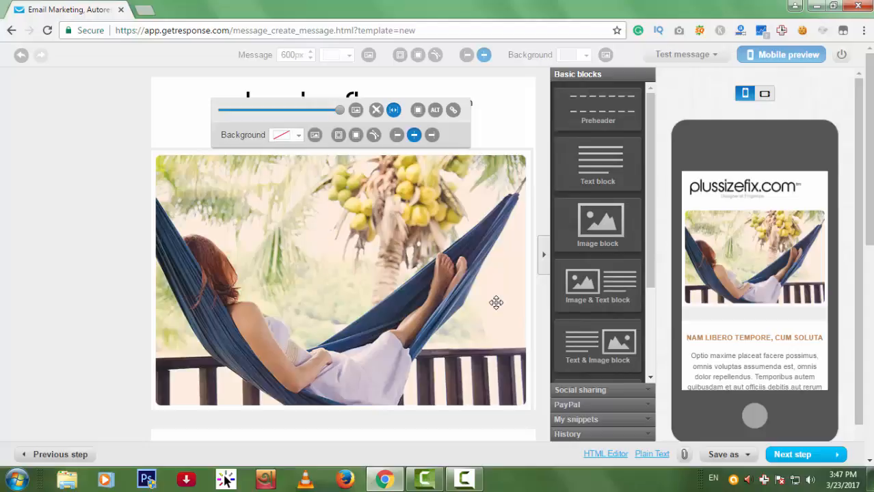
# Swap the hammock photo for the TOP BANNER Spring Fashion image, resized back to full width.
pyautogui.click(355, 111)
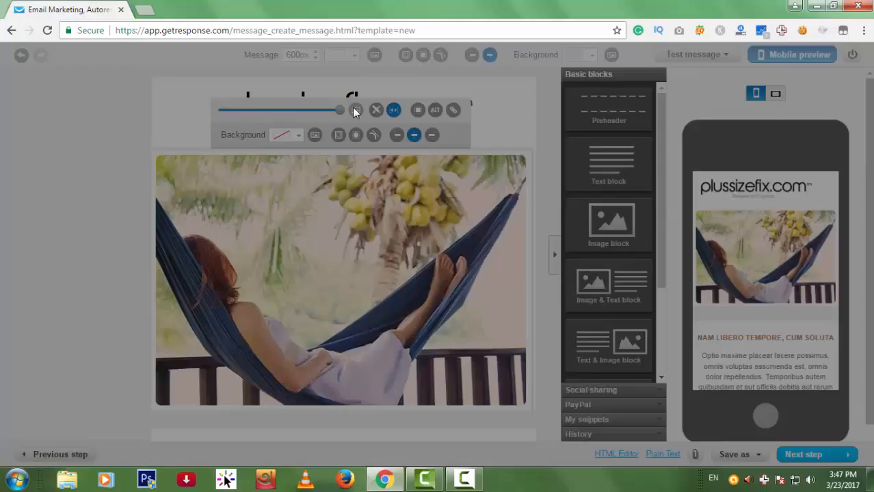
pyautogui.click(64, 162)
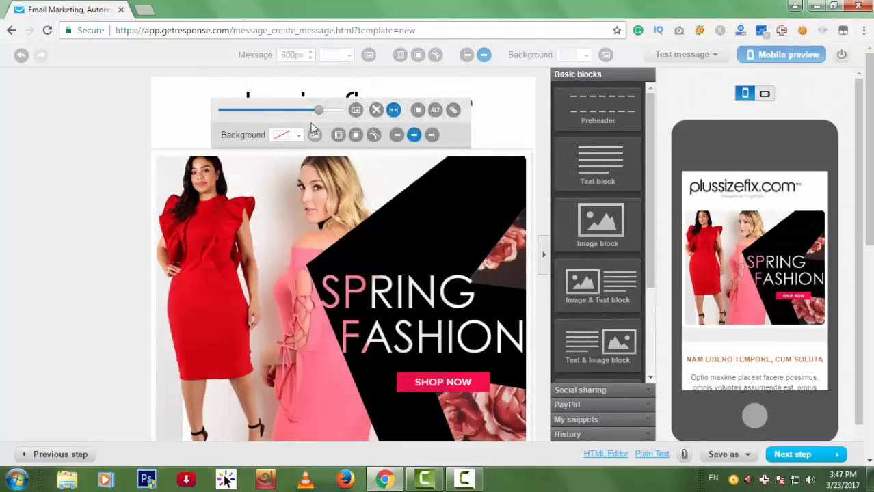
pyautogui.moveTo(334, 115)
pyautogui.mouseDown()
pyautogui.moveTo(305, 115)
pyautogui.moveTo(318, 121)
pyautogui.mouseUp()
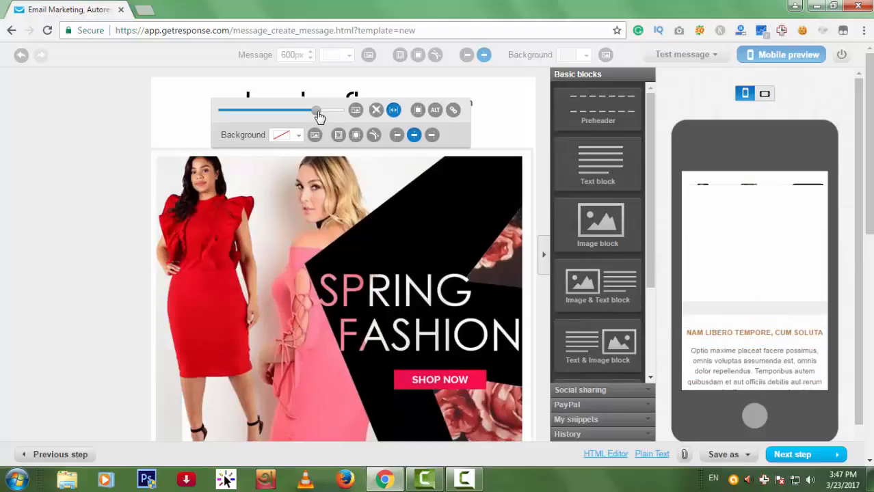
pyautogui.moveTo(319, 118); pyautogui.dragTo(326, 117)
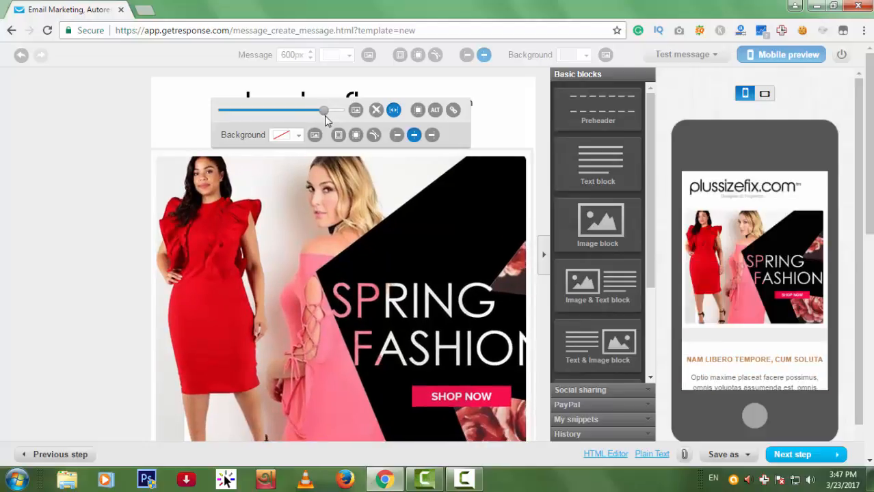
pyautogui.scroll(-2, 220, 211)
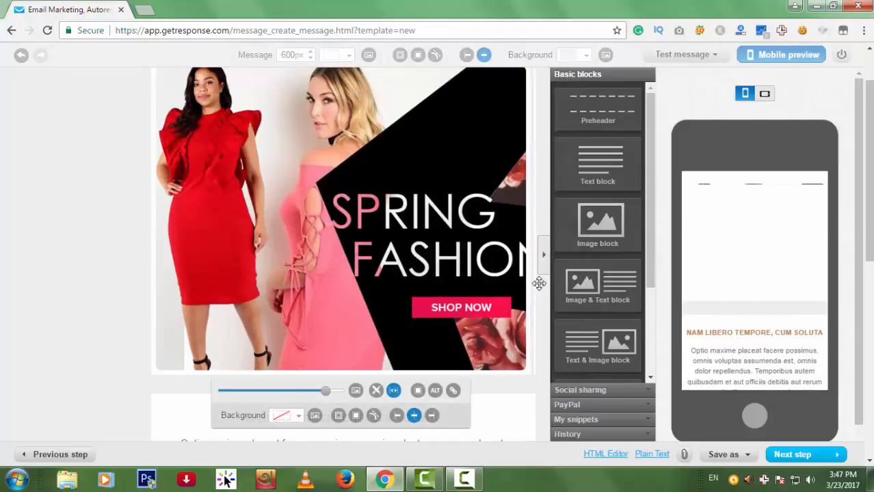
pyautogui.scroll(2, 539, 283)
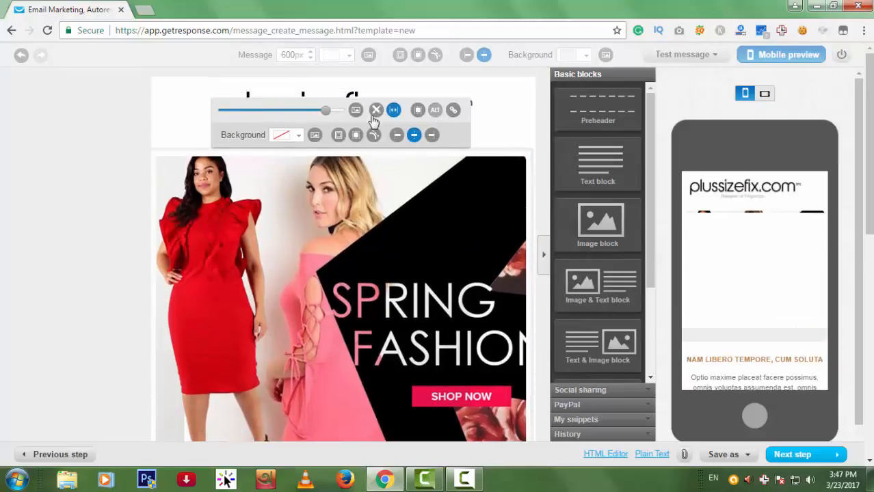
pyautogui.click(453, 110)
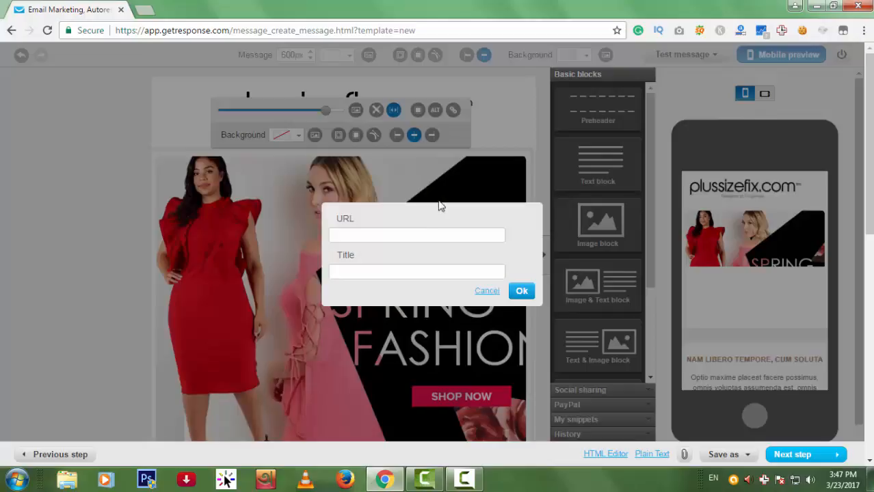
pyautogui.click(402, 234)
pyautogui.write('www.google.com')
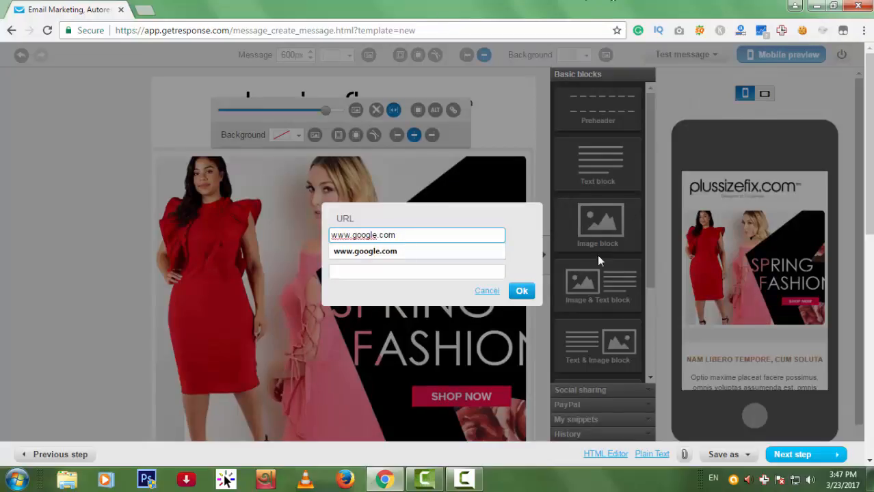
pyautogui.click(521, 291)
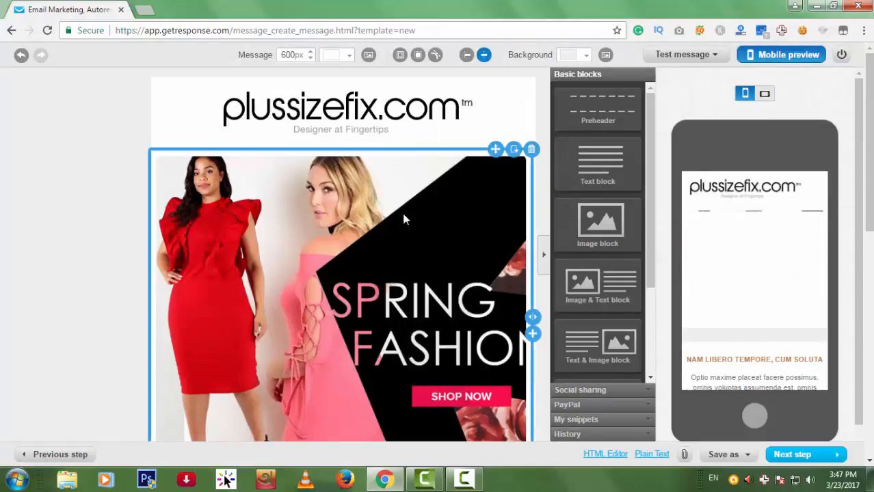
pyautogui.click(391, 121)
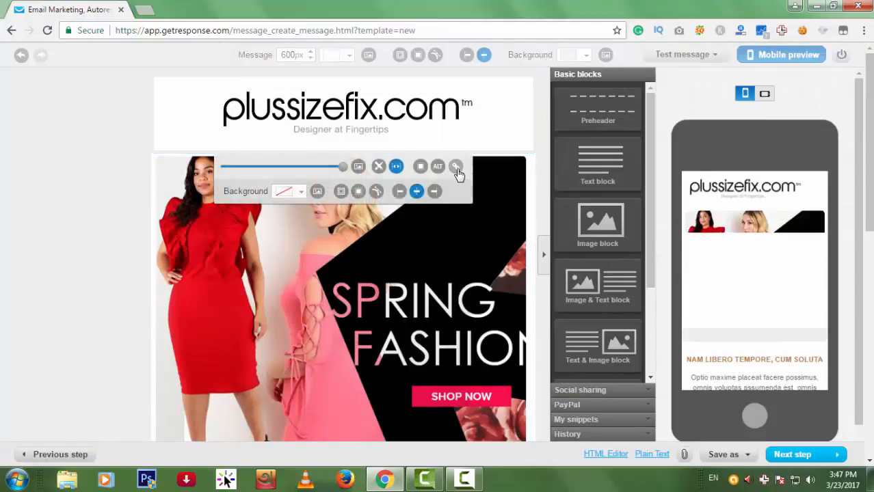
pyautogui.click(455, 166)
pyautogui.click(387, 228)
pyautogui.click(403, 251)
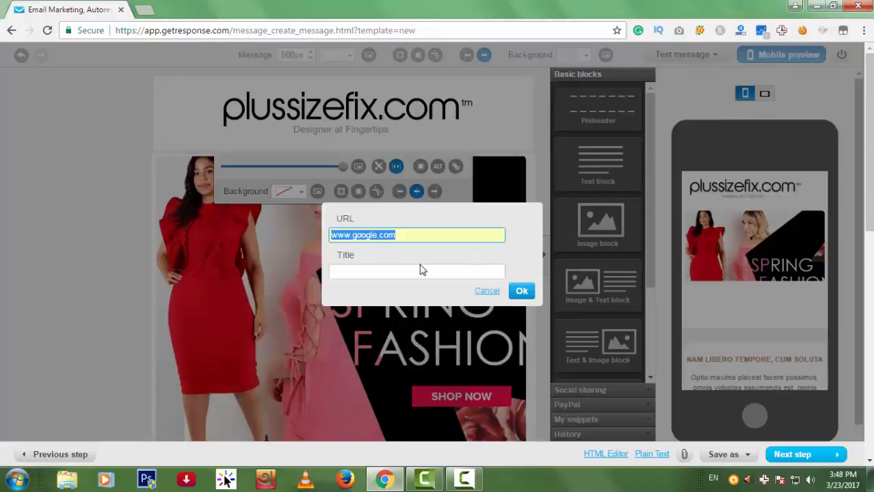
pyautogui.click(521, 290)
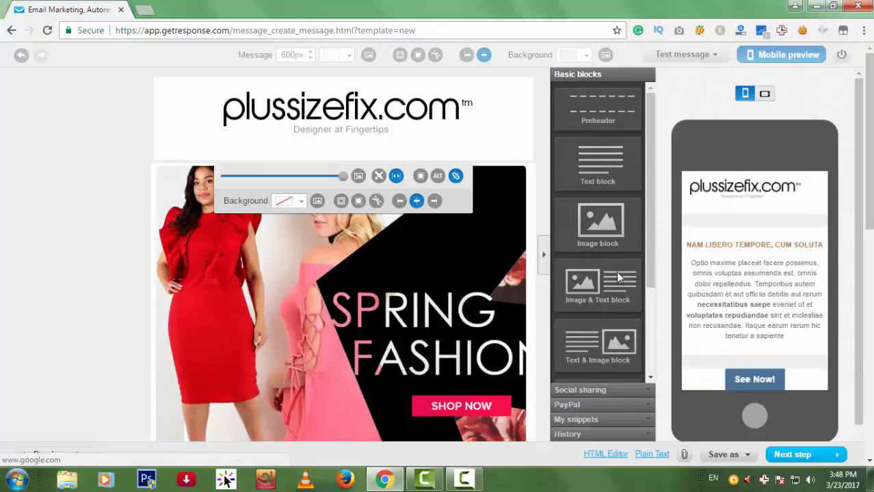
pyautogui.click(540, 233)
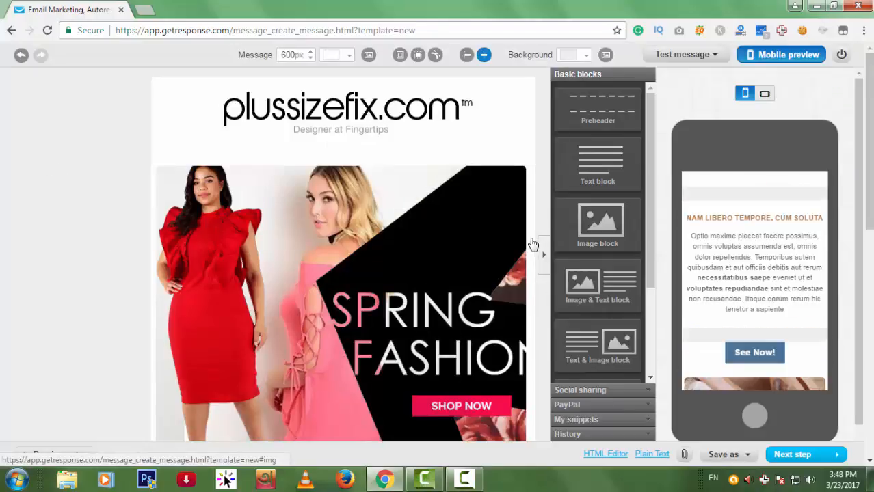
pyautogui.scroll(-4, 533, 243)
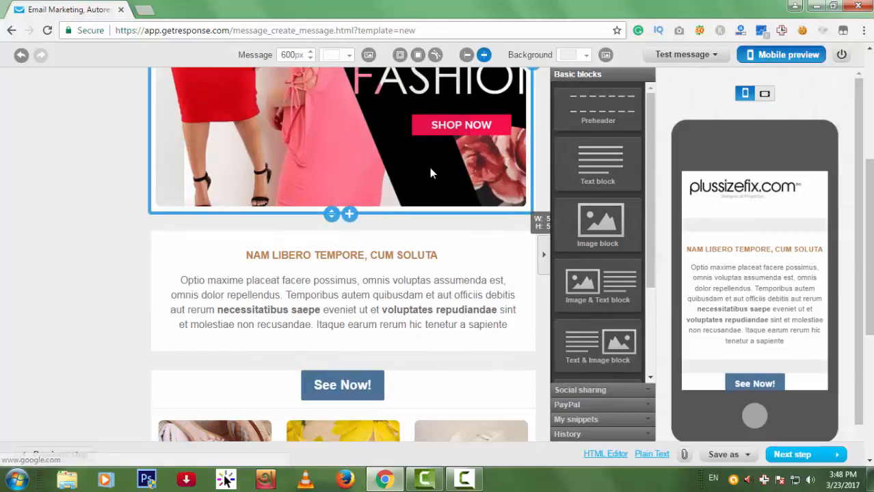
pyautogui.scroll(-1, 457, 234)
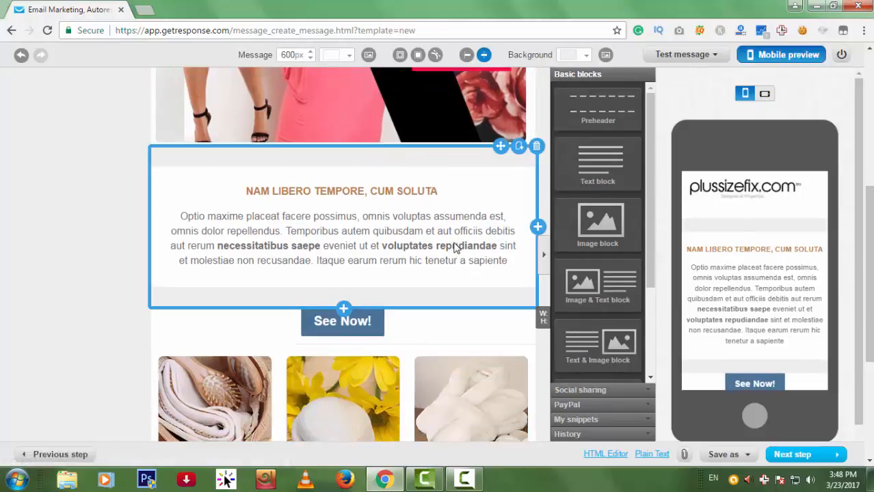
# Enlarge the NAM LIBERO TEMPORE, CUM SOLUTA heading to 21px and set it in Trebuchet.
pyautogui.click(430, 205)
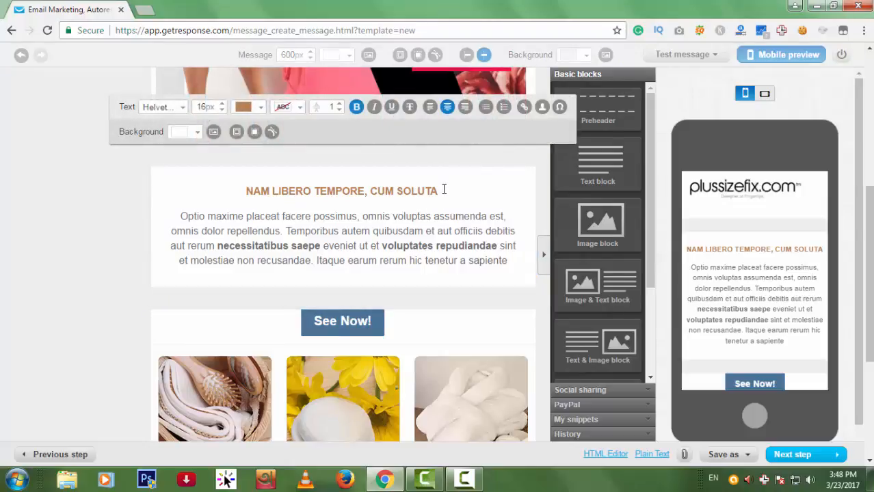
pyautogui.moveTo(444, 190); pyautogui.dragTo(250, 187)
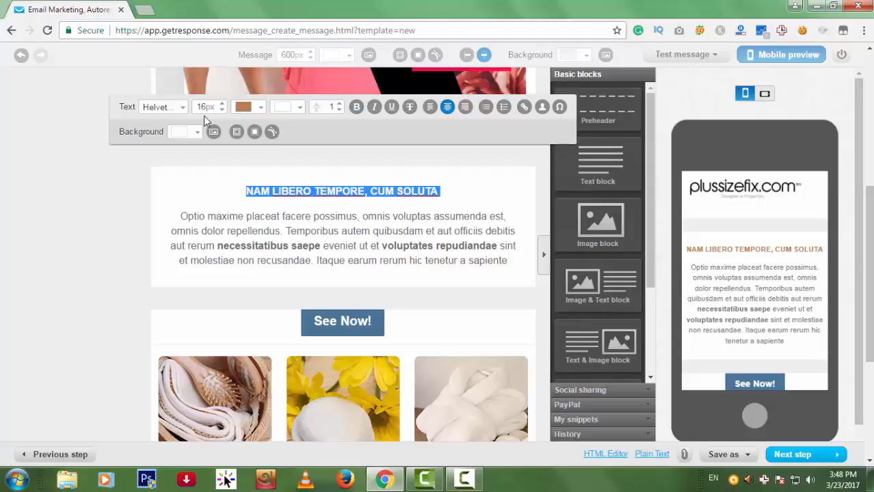
pyautogui.click(223, 103)
pyautogui.click(223, 104)
pyautogui.click(222, 103)
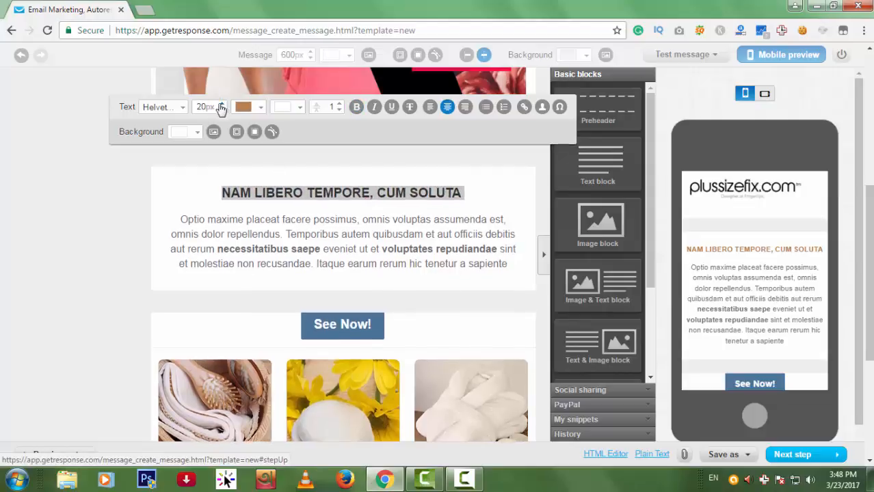
pyautogui.click(223, 104)
pyautogui.click(177, 108)
pyautogui.scroll(-2, 170, 183)
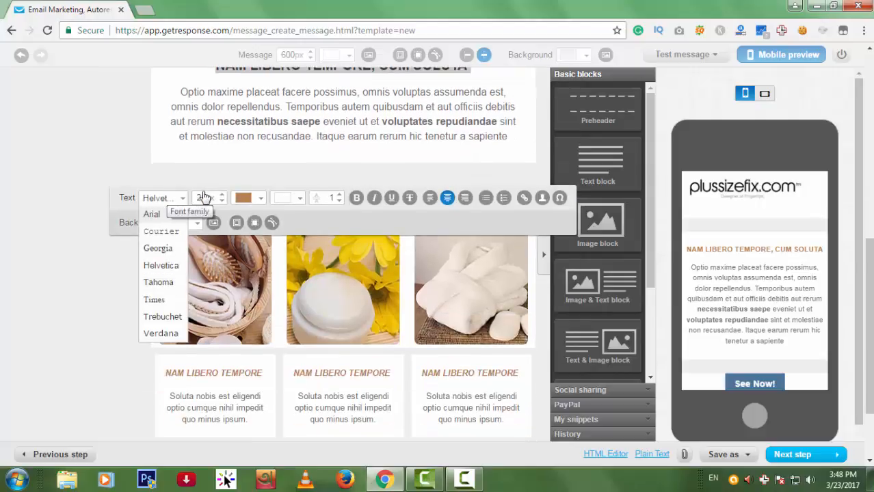
pyautogui.click(162, 316)
pyautogui.scroll(2, 462, 309)
# Colour the heading pink (E9276F), then select the paragraph's closing words.
pyautogui.click(491, 197)
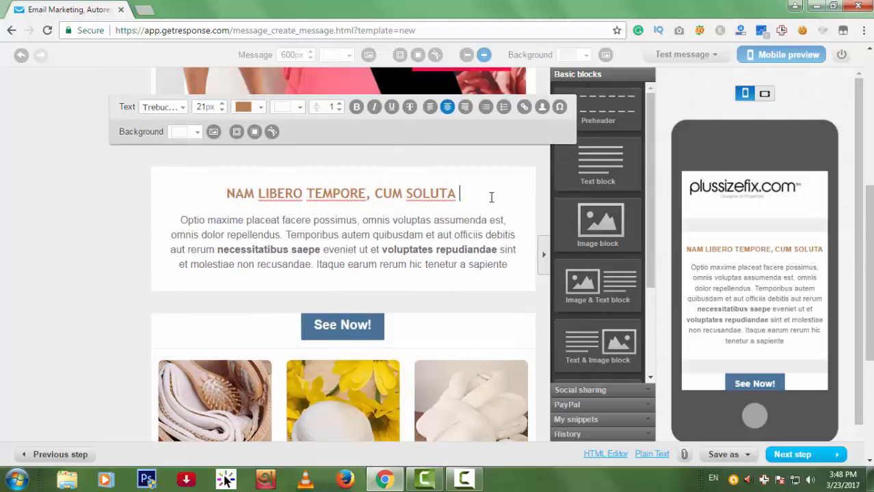
pyautogui.tripleClick(186, 185)
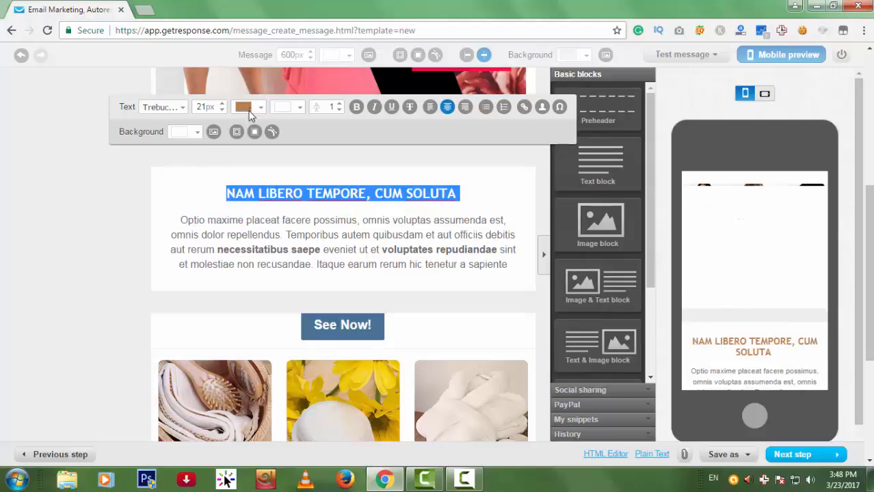
pyautogui.click(257, 108)
pyautogui.click(265, 156)
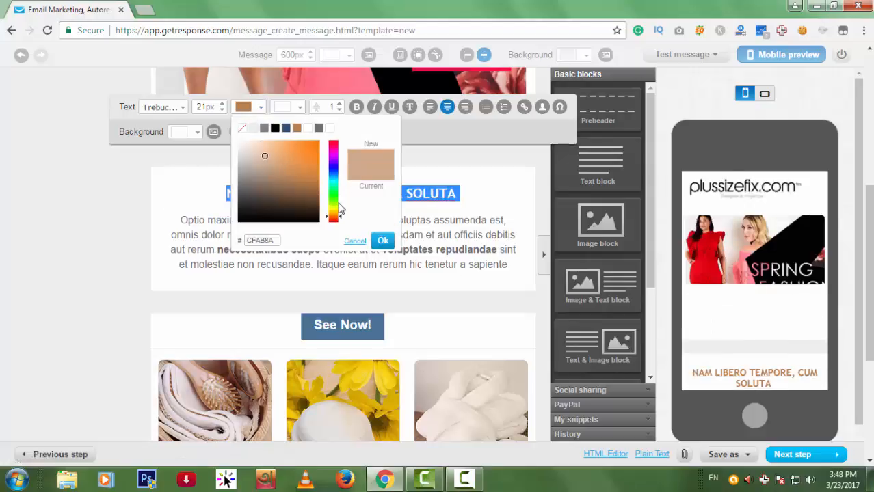
pyautogui.moveTo(340, 210); pyautogui.dragTo(330, 158)
pyautogui.click(305, 148)
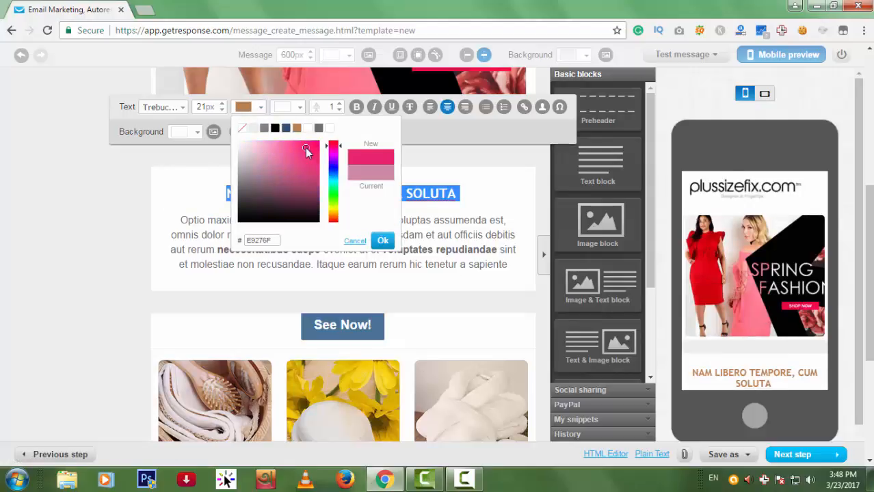
pyautogui.click(382, 240)
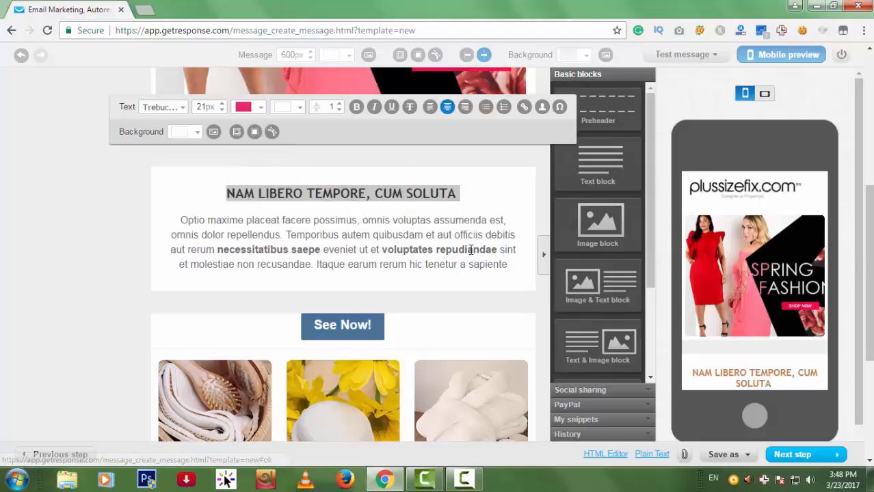
pyautogui.click(259, 193)
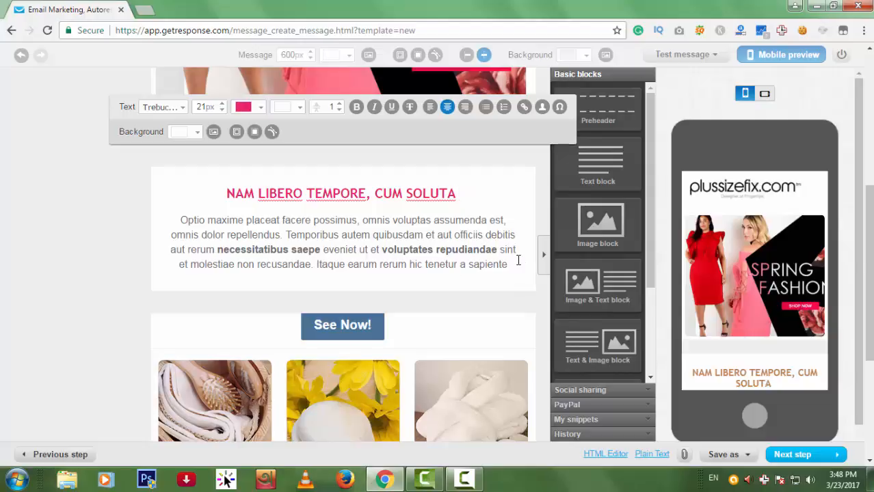
pyautogui.moveTo(518, 260); pyautogui.dragTo(480, 264)
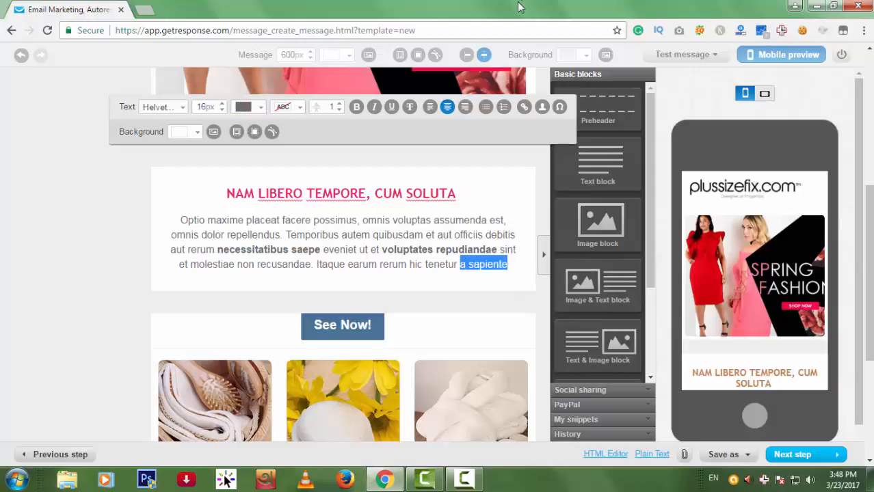
pyautogui.write('Read More')
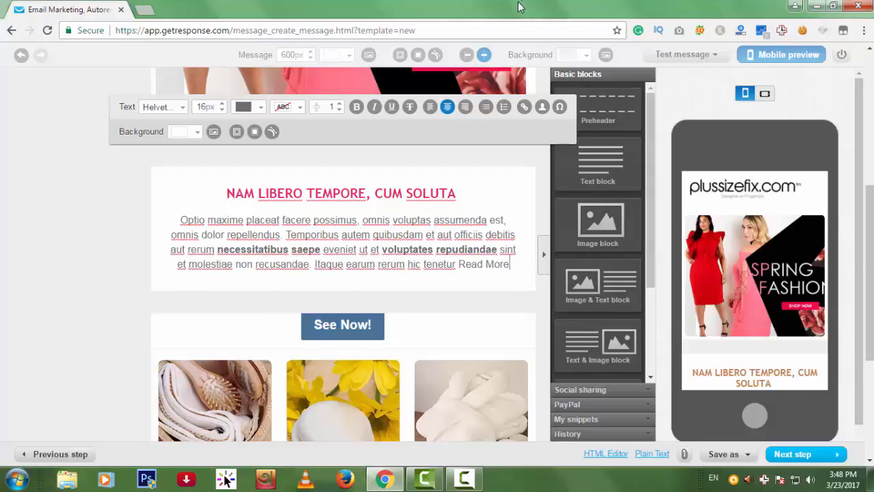
pyautogui.hotkey('shift', 'Left')
pyautogui.hotkey('shift', 'Left')
pyautogui.hotkey('shift', 'Left')
pyautogui.hotkey('shift', 'Left')
pyautogui.hotkey('shift', 'Left')
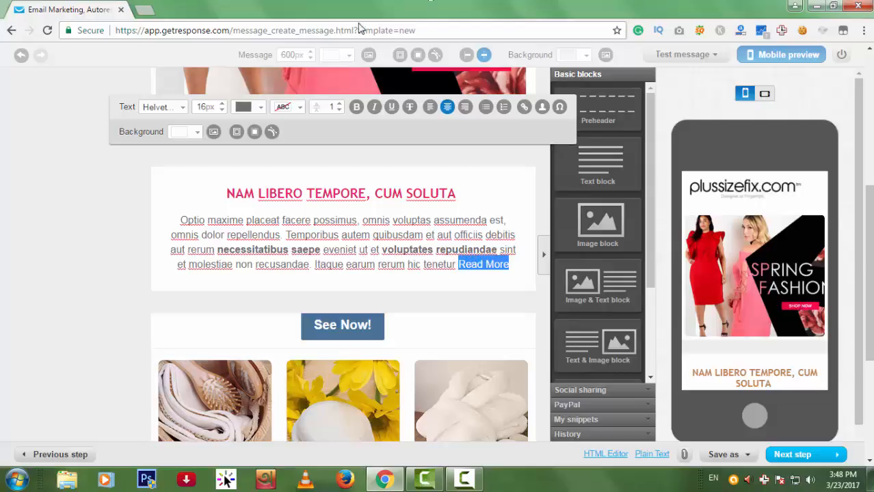
pyautogui.click(524, 107)
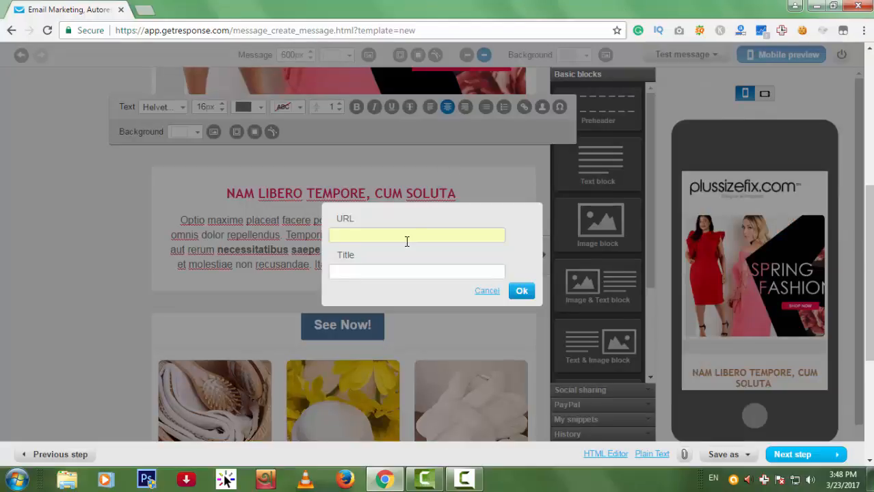
pyautogui.click(404, 238)
pyautogui.click(397, 250)
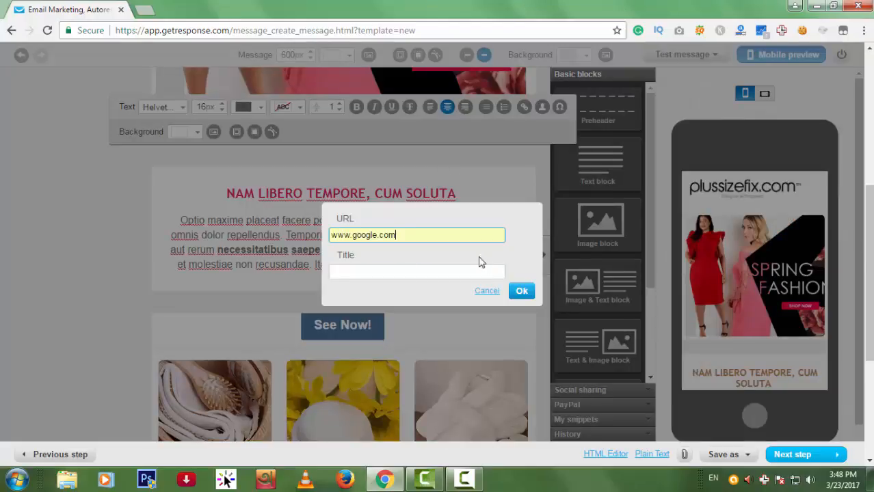
pyautogui.click(521, 290)
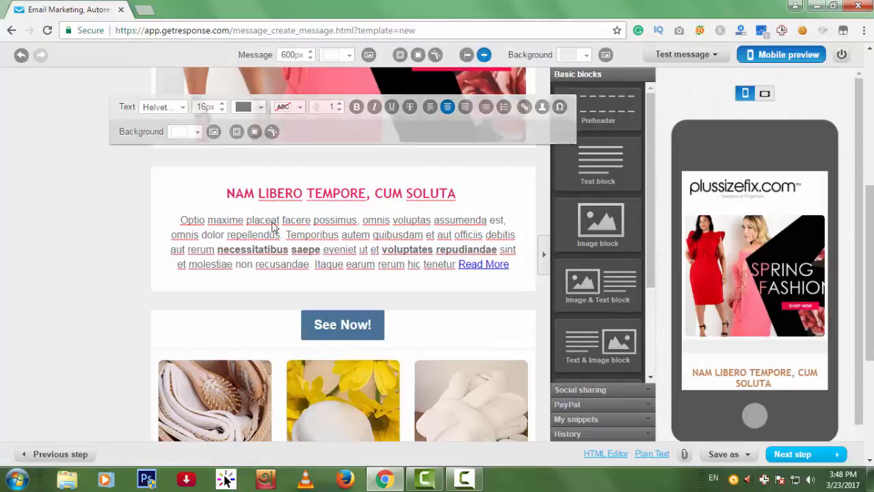
pyautogui.click(364, 194)
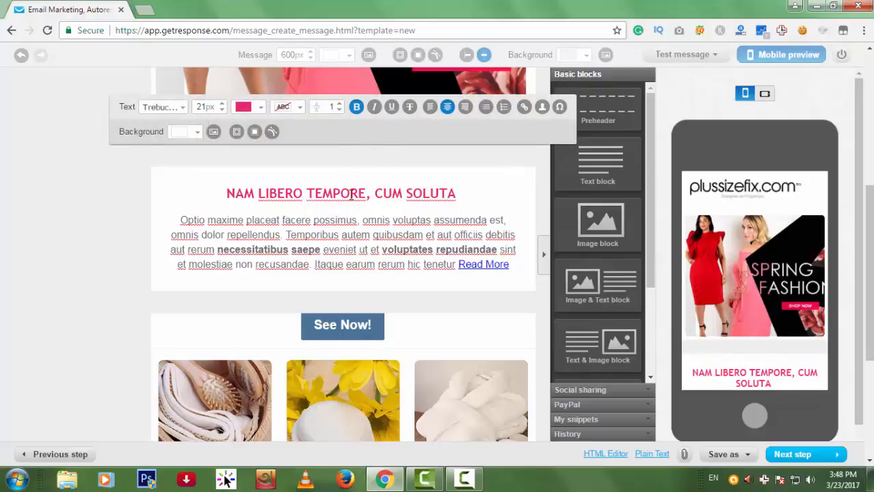
# Increase the text block's top and bottom padding.
pyautogui.click(238, 132)
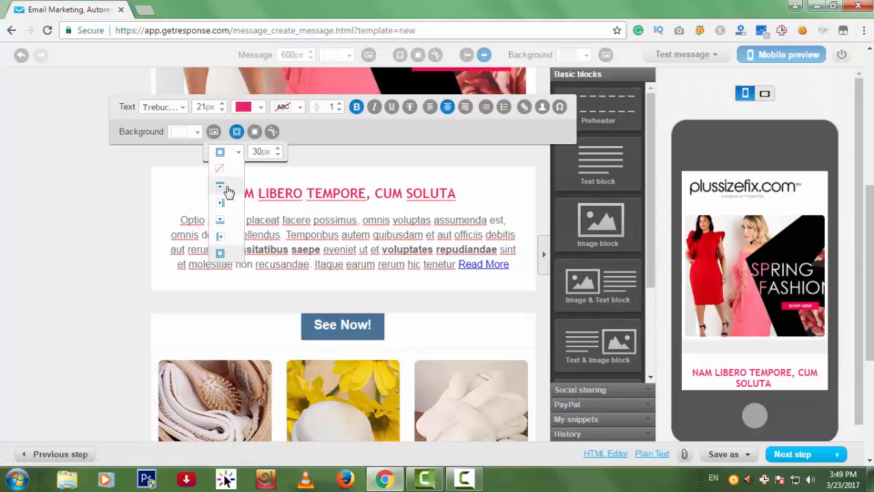
pyautogui.click(220, 186)
pyautogui.click(279, 149)
pyautogui.click(279, 149)
pyautogui.click(278, 149)
pyautogui.click(278, 148)
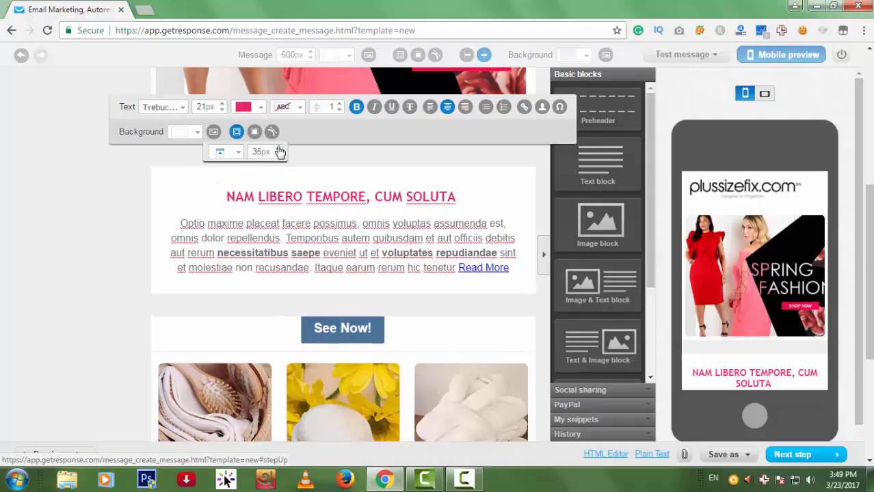
pyautogui.click(278, 149)
pyautogui.click(278, 149)
pyautogui.click(278, 149)
pyautogui.click(278, 148)
pyautogui.click(279, 148)
pyautogui.click(238, 159)
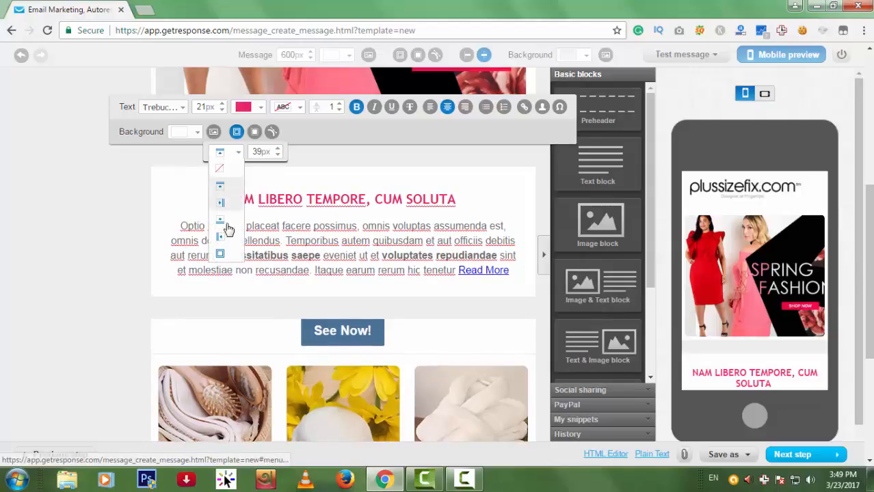
pyautogui.click(221, 227)
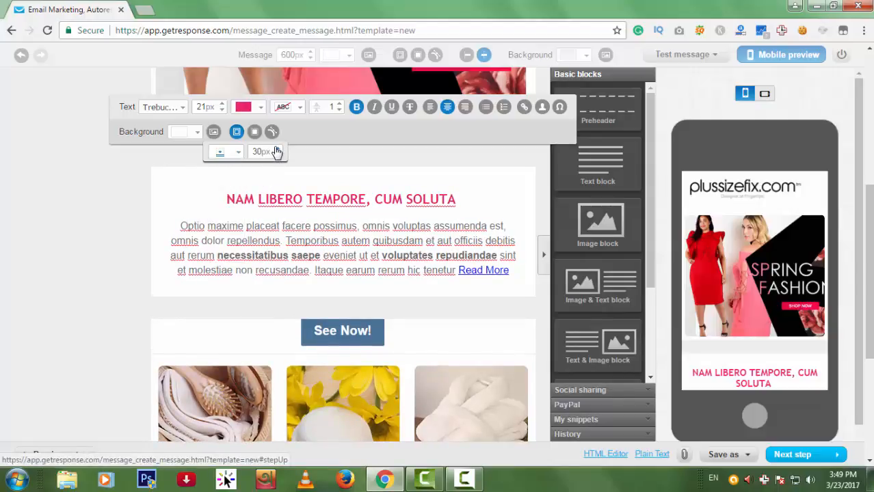
pyautogui.click(277, 149)
pyautogui.click(277, 149)
pyautogui.click(277, 149)
pyautogui.click(278, 149)
pyautogui.click(277, 149)
pyautogui.click(278, 149)
pyautogui.click(278, 149)
pyautogui.click(277, 149)
pyautogui.click(277, 149)
pyautogui.click(277, 150)
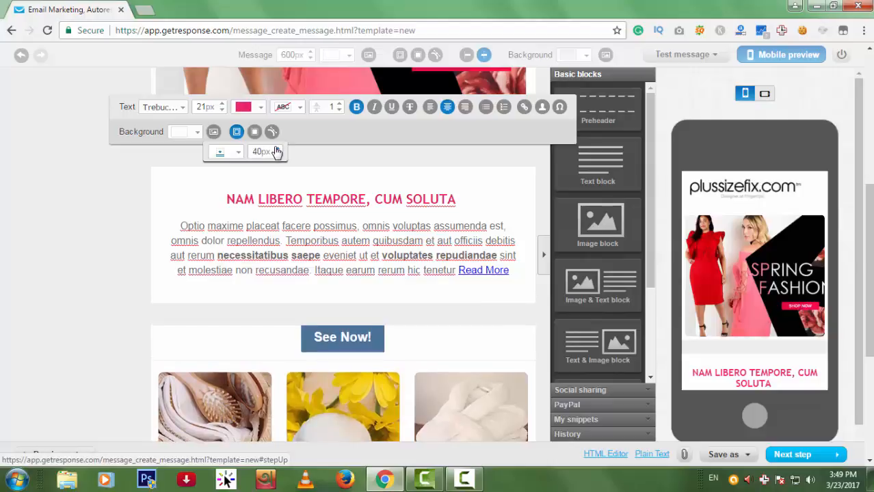
pyautogui.click(278, 149)
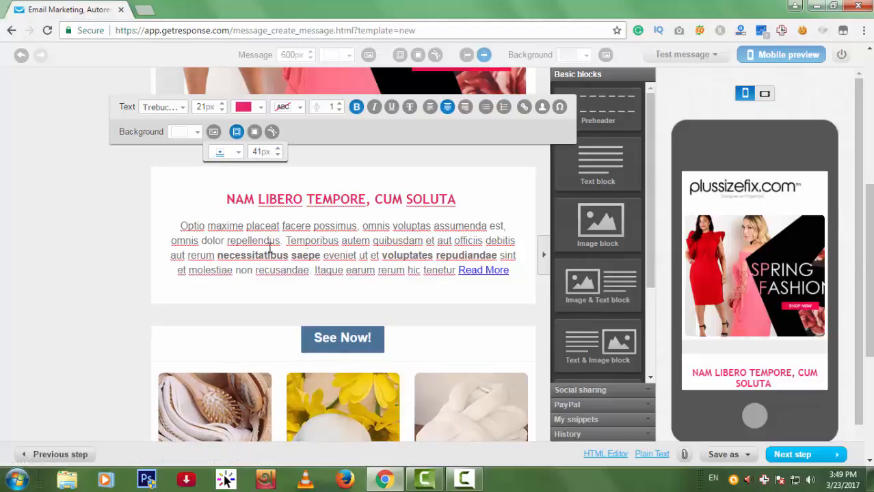
# Left-align the body paragraph.
pyautogui.click(500, 255)
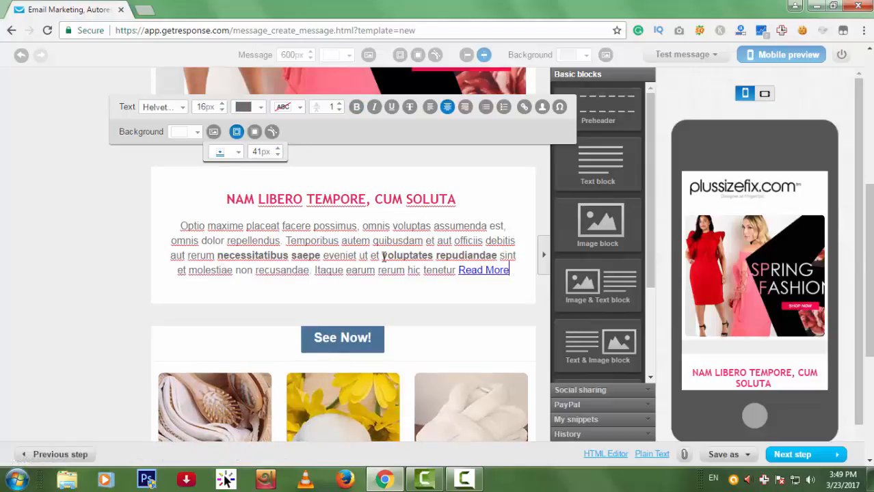
pyautogui.moveTo(384, 256); pyautogui.dragTo(193, 226)
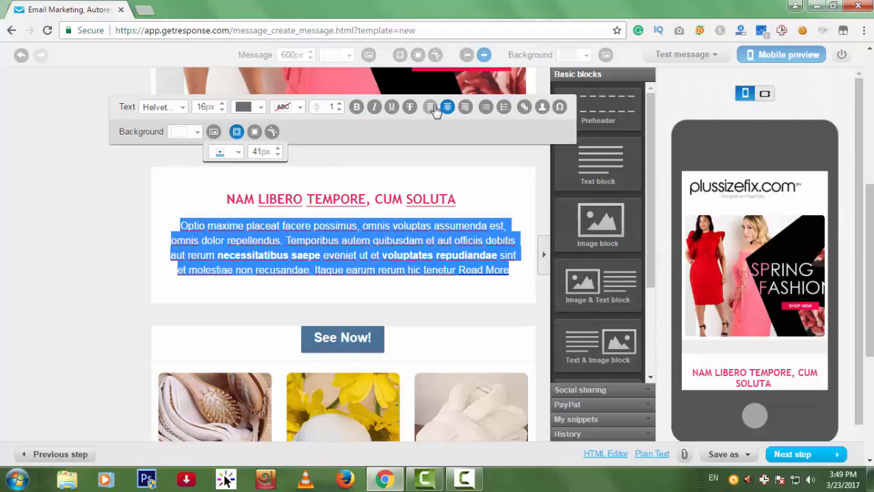
pyautogui.click(431, 107)
pyautogui.click(466, 111)
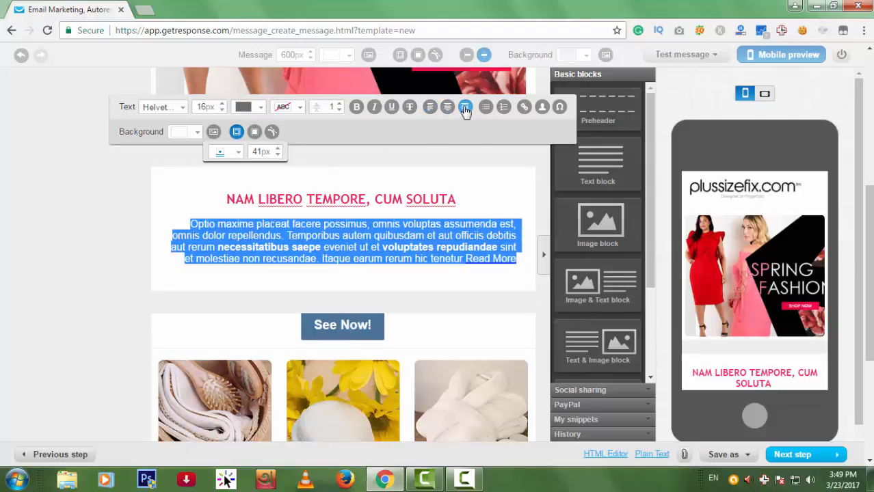
pyautogui.click(431, 109)
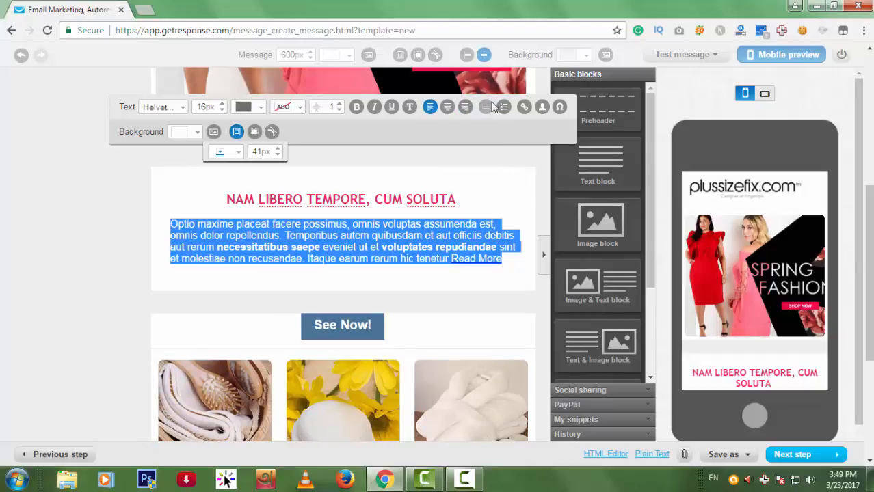
# Give the text block a dusty pink BF9696 background colour.
pyautogui.click(560, 108)
pyautogui.click(198, 132)
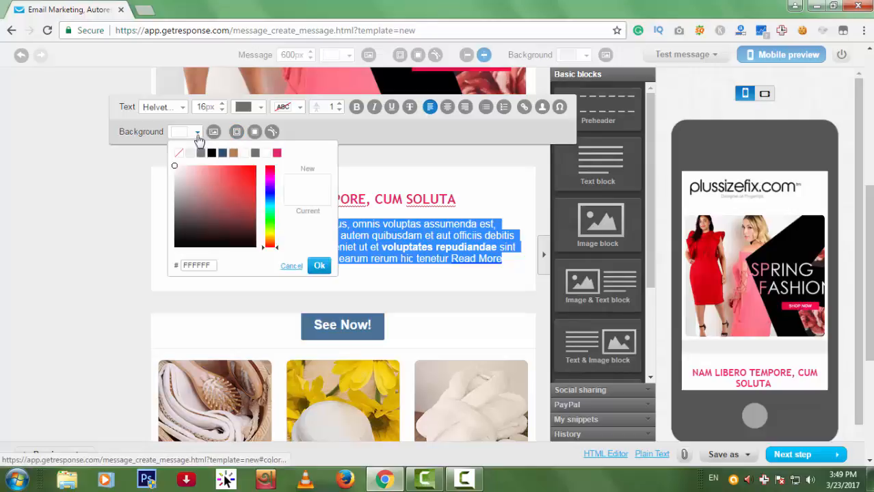
pyautogui.click(192, 188)
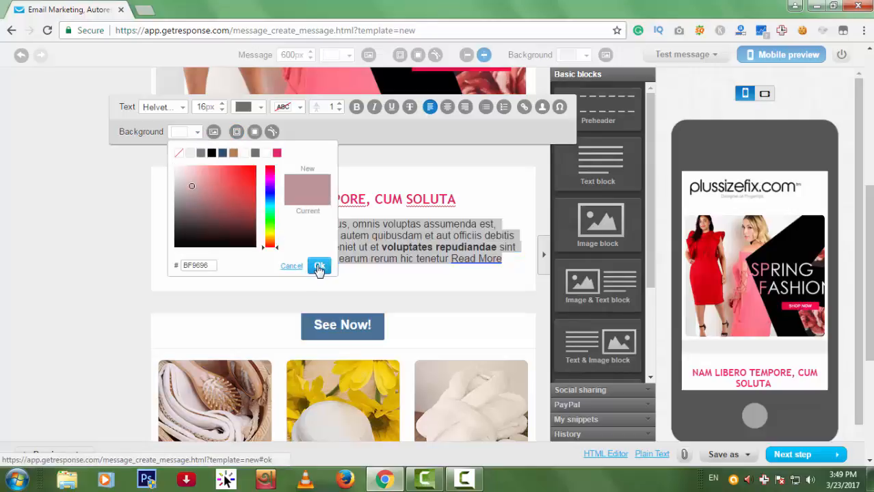
pyautogui.click(318, 266)
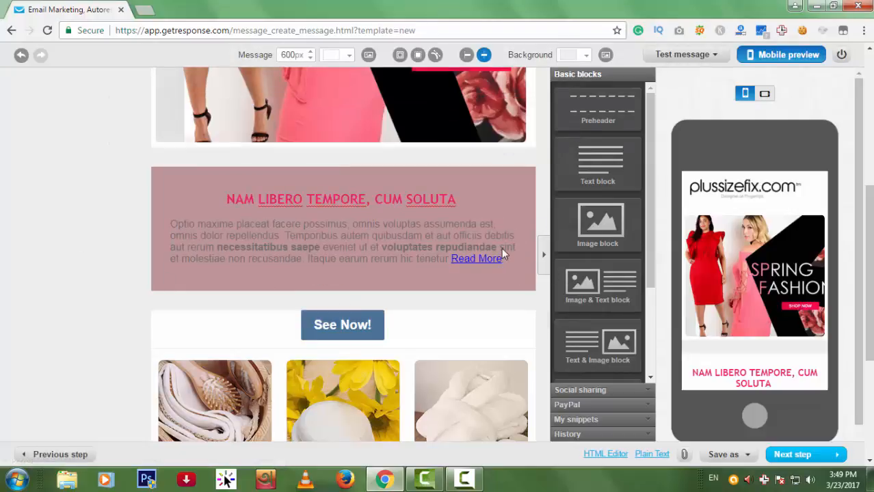
# Recolour the heading, paragraph and Read More link white (FFFFFF).
pyautogui.moveTo(506, 261); pyautogui.dragTo(226, 198)
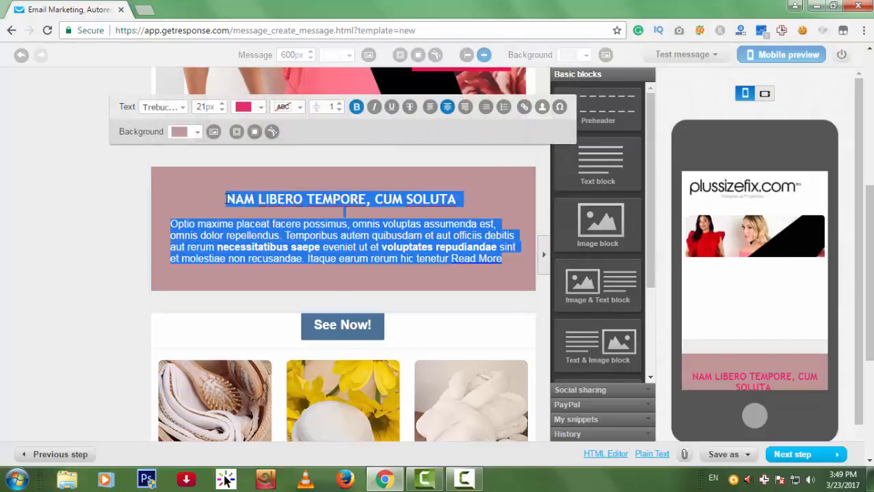
pyautogui.click(260, 113)
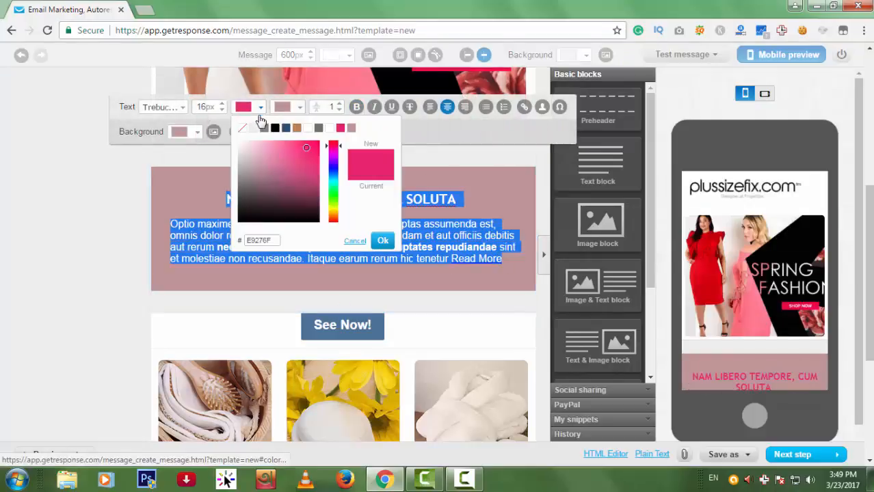
pyautogui.click(382, 242)
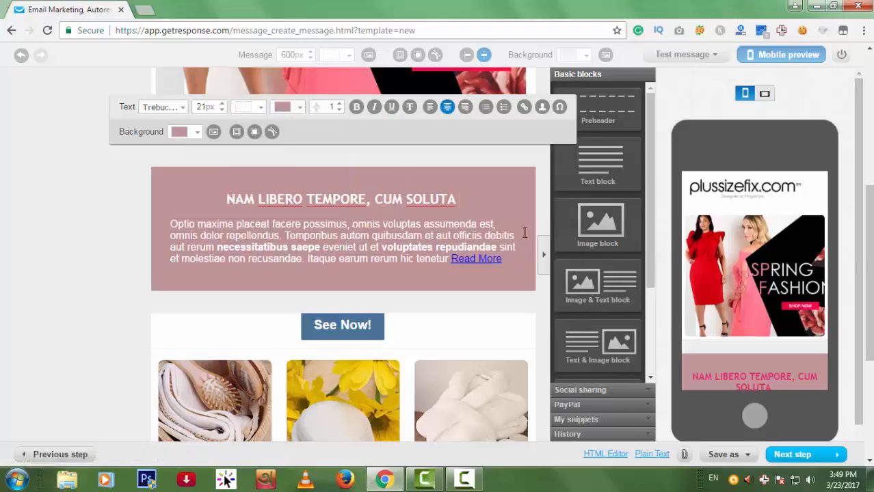
pyautogui.moveTo(514, 264); pyautogui.dragTo(450, 260)
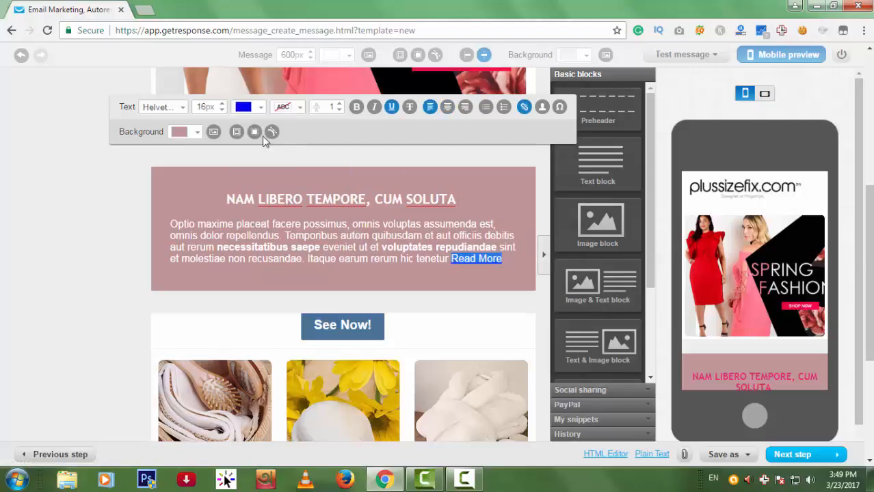
pyautogui.click(260, 112)
pyautogui.moveTo(285, 171); pyautogui.dragTo(237, 141)
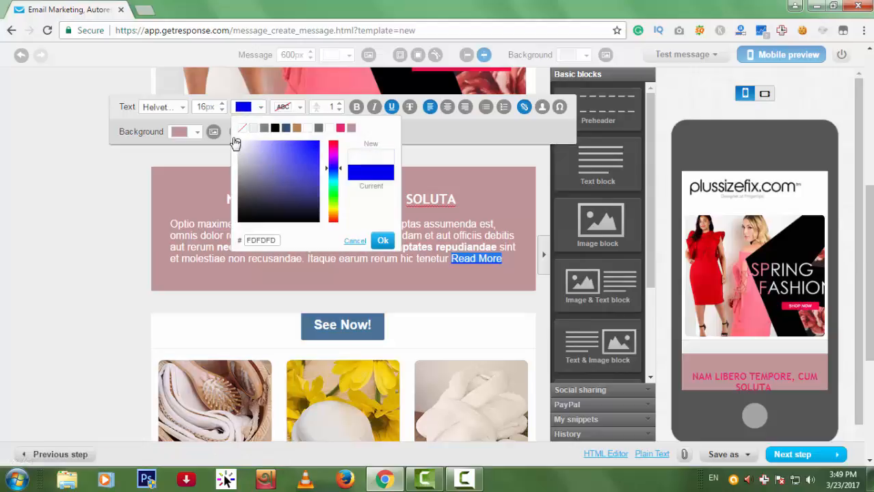
pyautogui.click(382, 241)
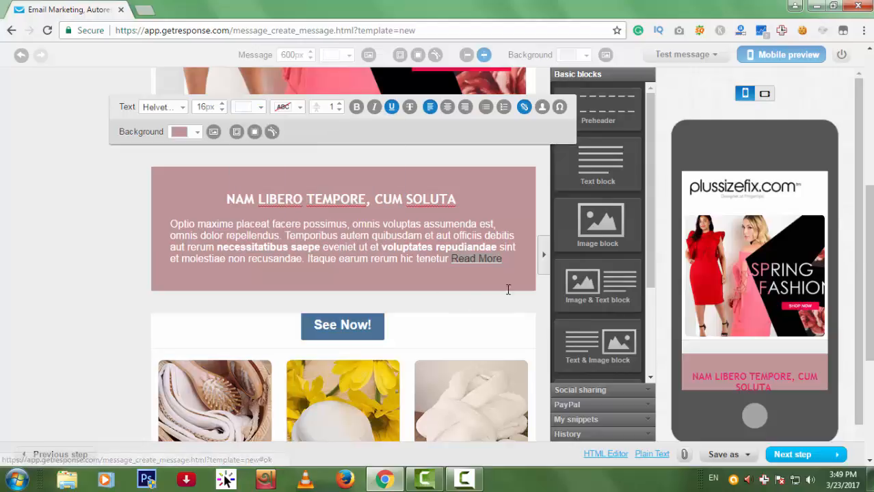
pyautogui.click(518, 202)
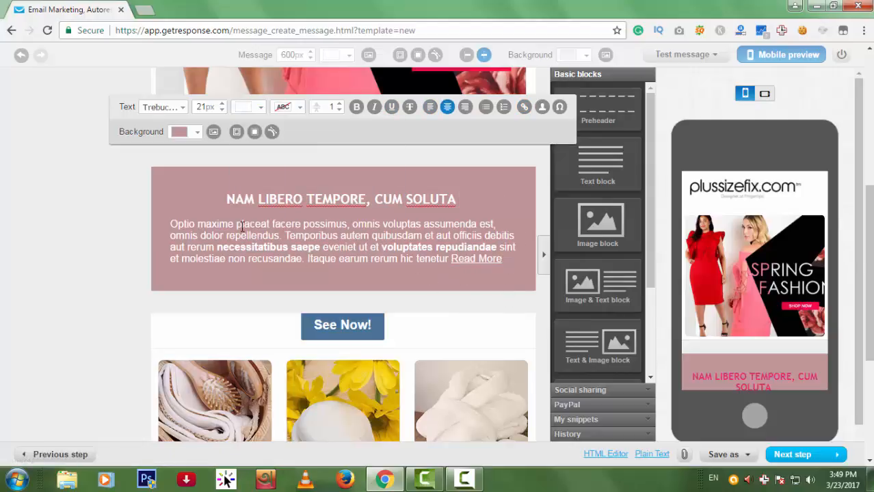
# Relabel the See Now! button to 'Order Now!' and give it a link.
pyautogui.click(518, 296)
pyautogui.scroll(-1, 527, 295)
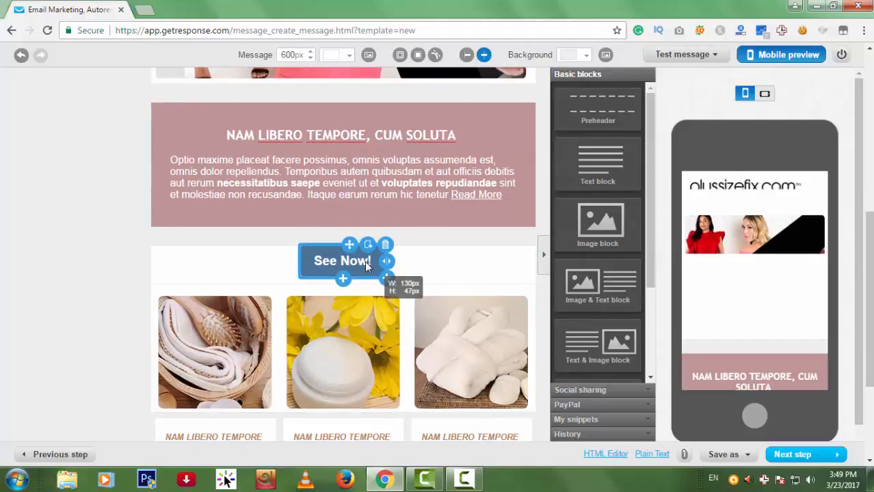
pyautogui.click(364, 260)
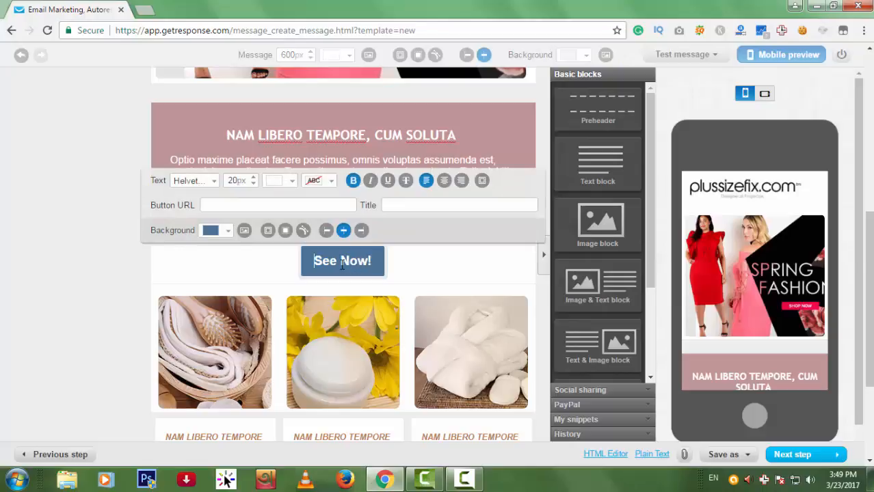
pyautogui.write('Our')
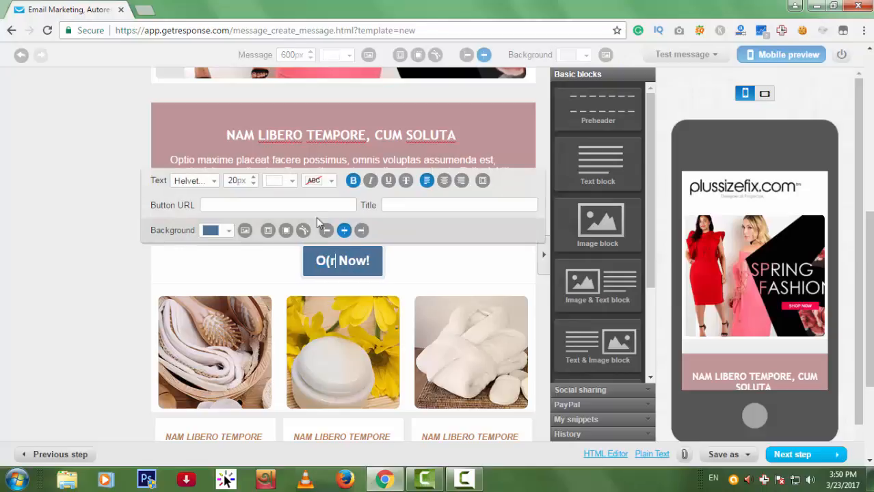
pyautogui.press('BackSpace')
pyautogui.press('BackSpace')
pyautogui.write('rder')
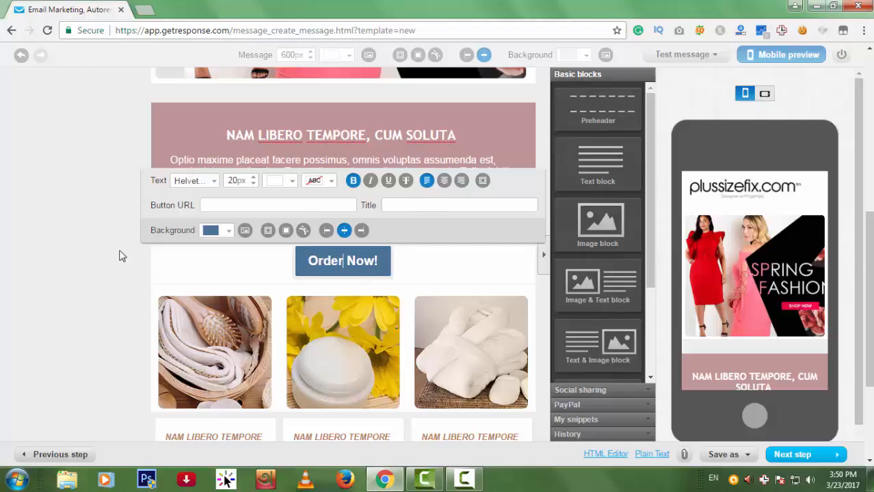
pyautogui.click(248, 290)
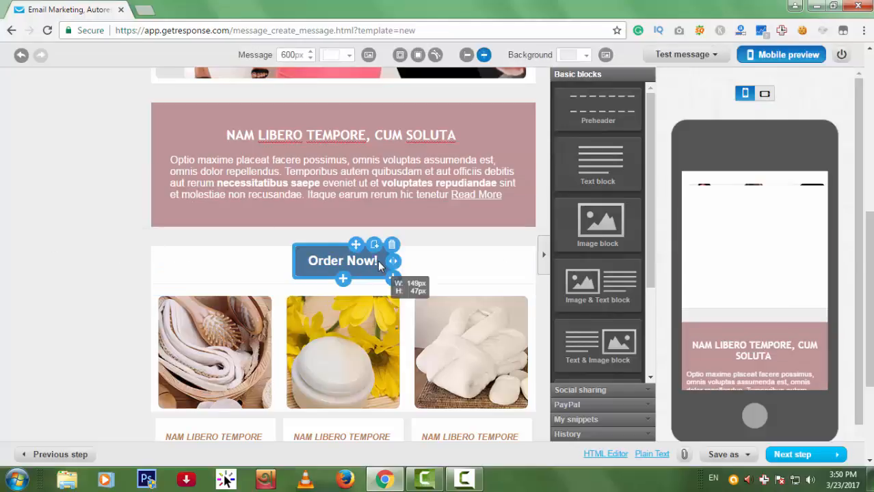
pyautogui.click(378, 260)
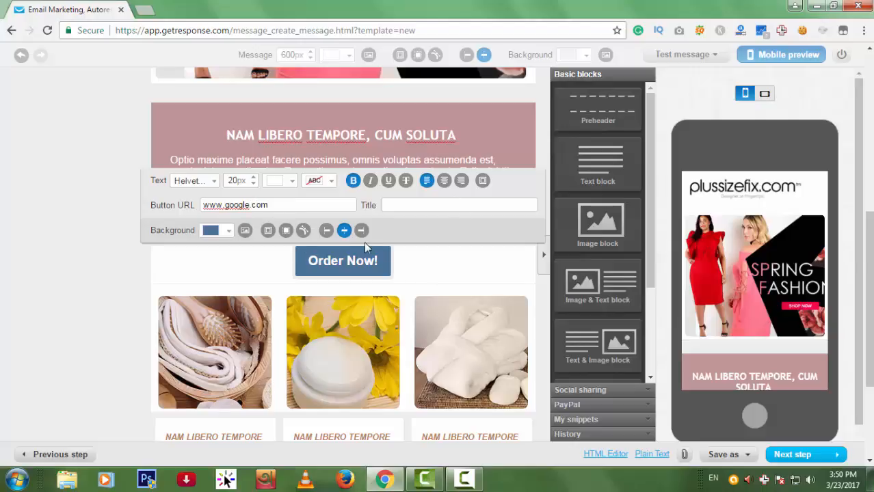
pyautogui.click(38, 218)
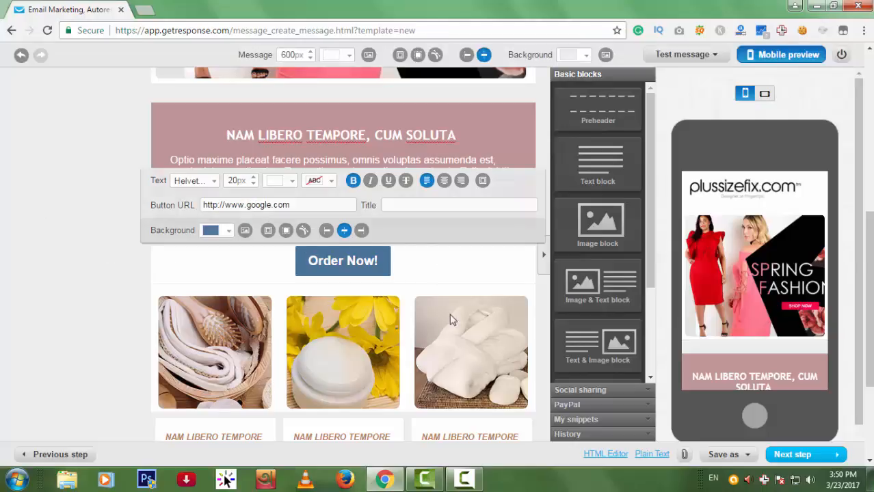
# Move the Order Now! button into the pink block, then delete it.
pyautogui.click(380, 258)
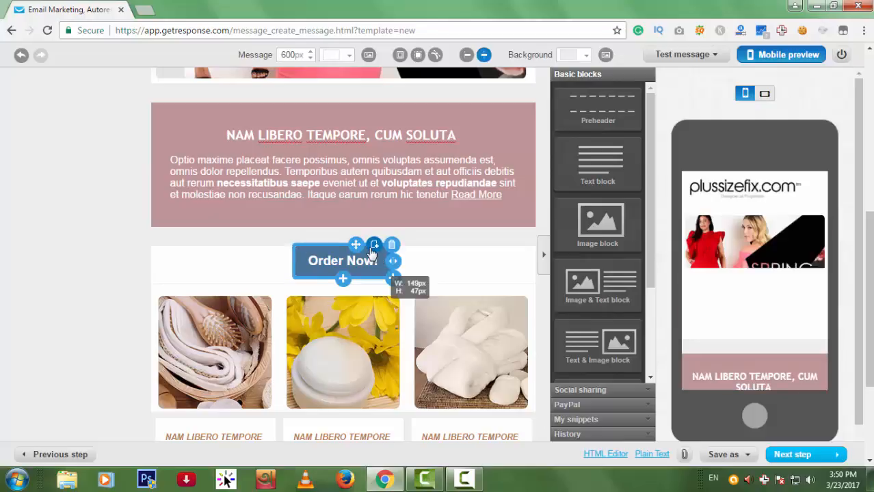
pyautogui.moveTo(356, 244); pyautogui.dragTo(355, 217)
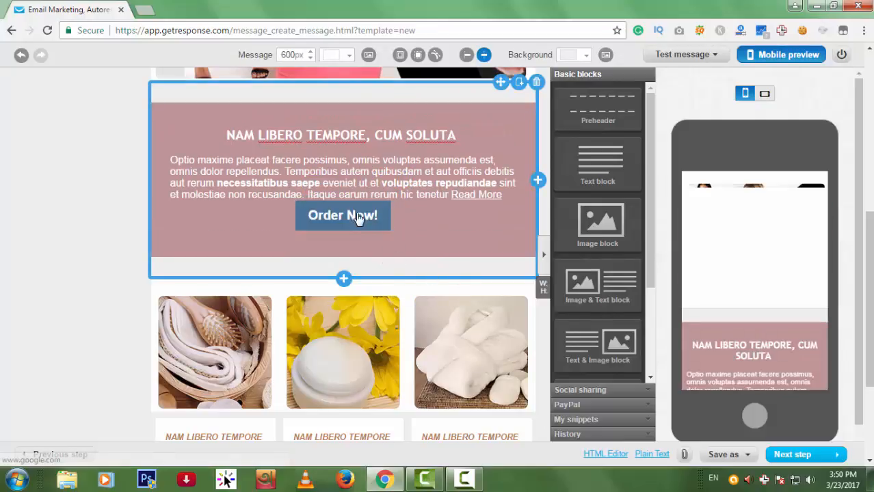
pyautogui.click(357, 217)
pyautogui.click(458, 234)
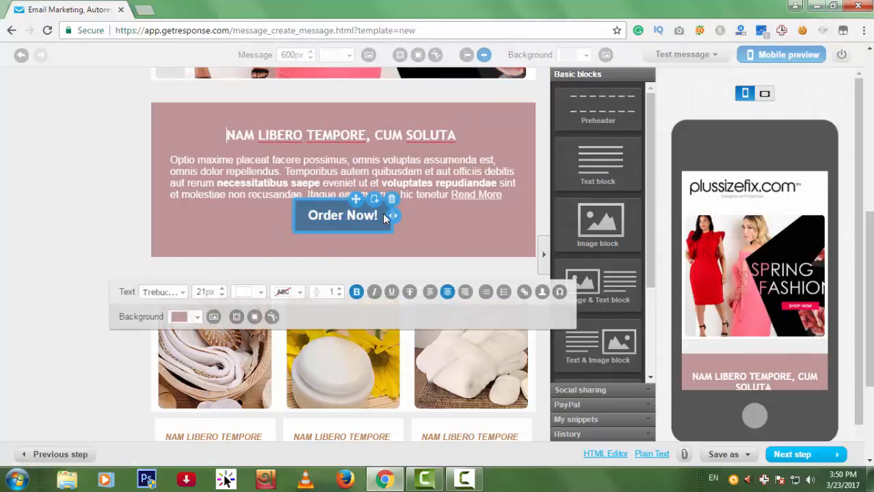
pyautogui.click(392, 200)
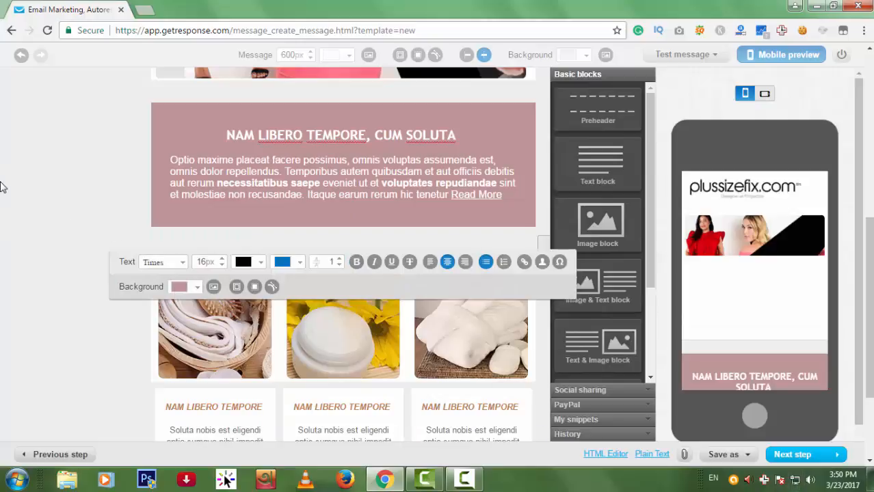
pyautogui.scroll(-4, 618, 321)
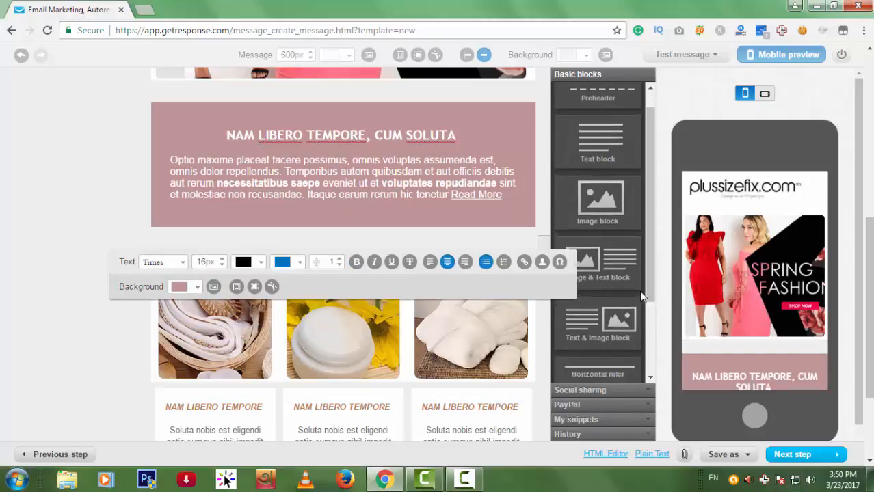
pyautogui.moveTo(619, 305); pyautogui.dragTo(373, 236)
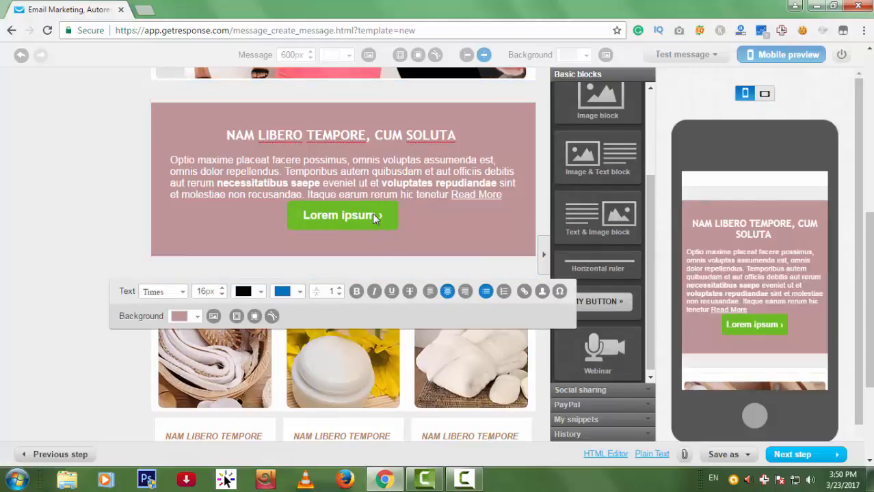
pyautogui.click(377, 217)
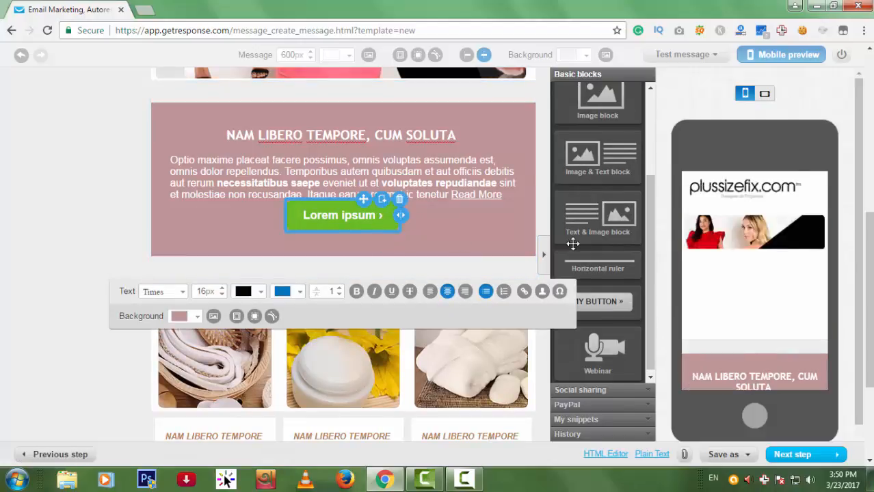
pyautogui.click(362, 219)
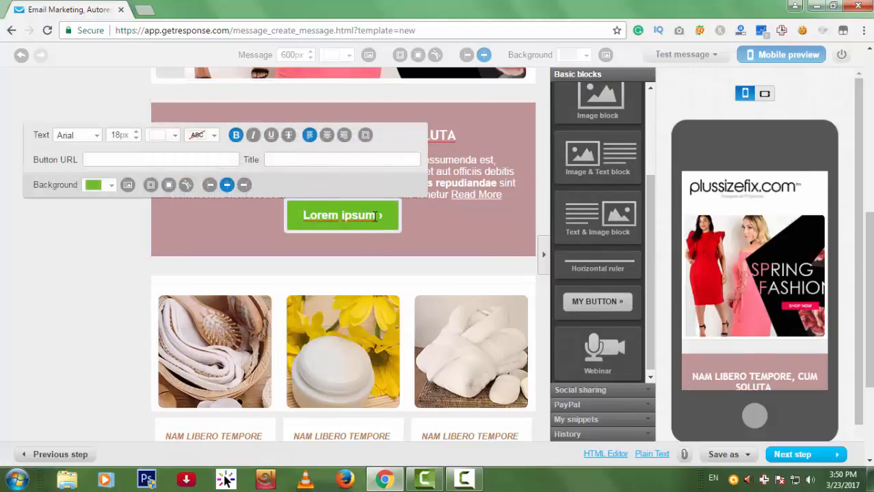
pyautogui.moveTo(376, 215); pyautogui.dragTo(301, 216)
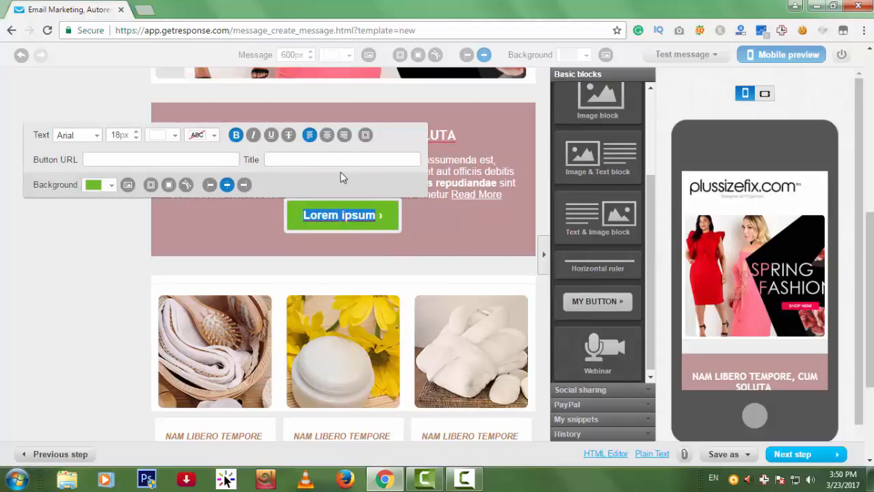
pyautogui.write('Order Now')
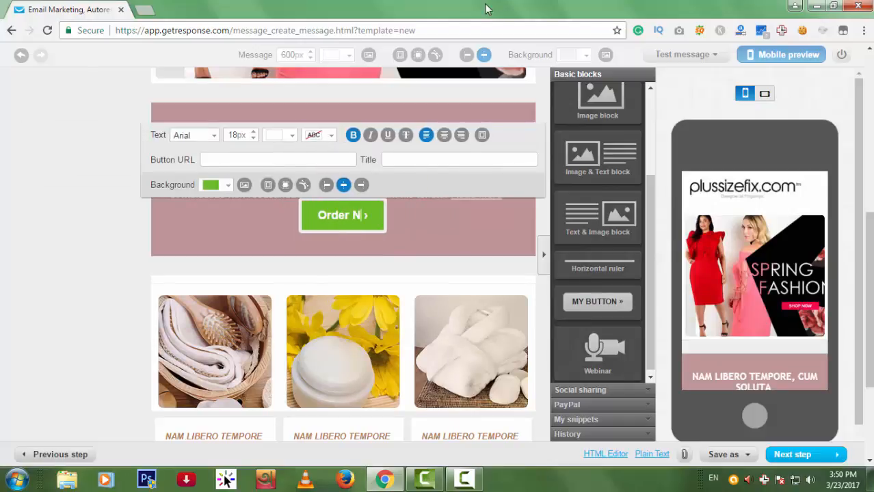
pyautogui.click(244, 158)
pyautogui.click(248, 173)
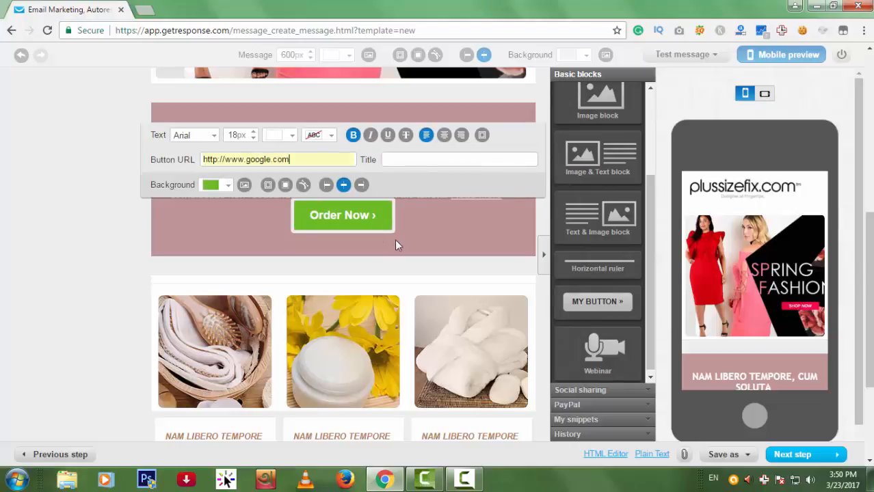
pyautogui.click(19, 237)
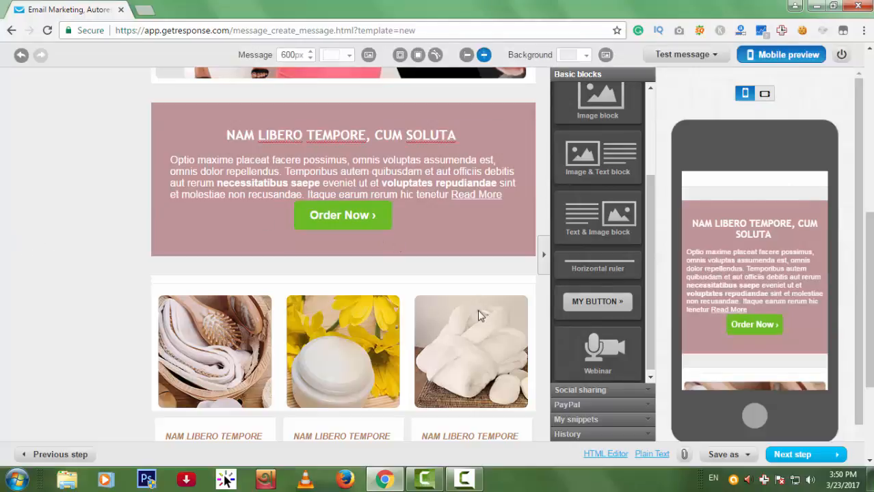
# Give the Order Now button a solid 13px border.
pyautogui.click(373, 219)
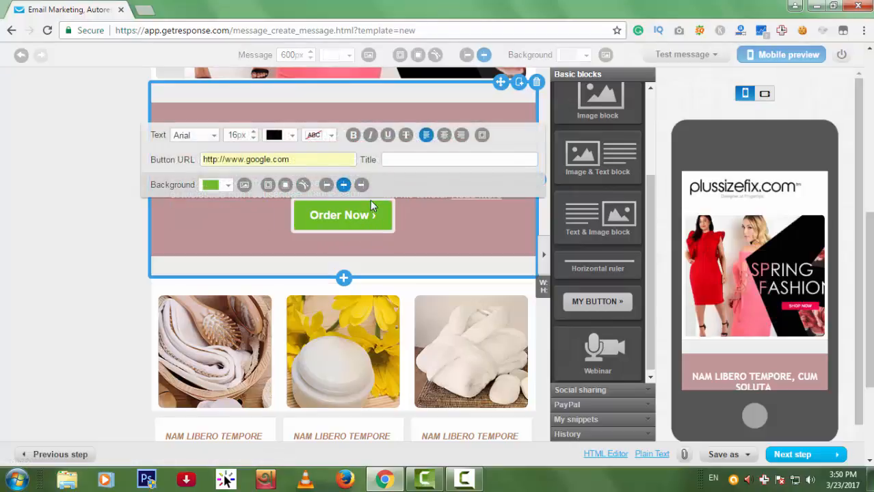
pyautogui.click(267, 184)
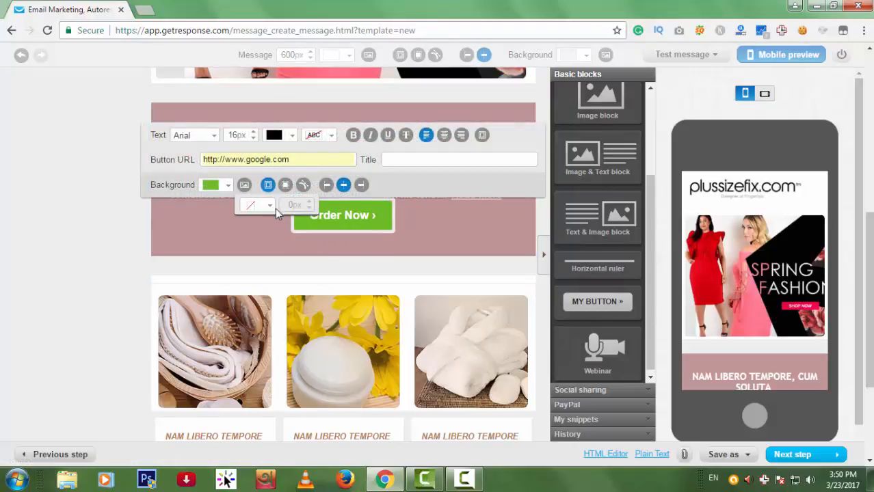
pyautogui.click(270, 206)
pyautogui.click(250, 236)
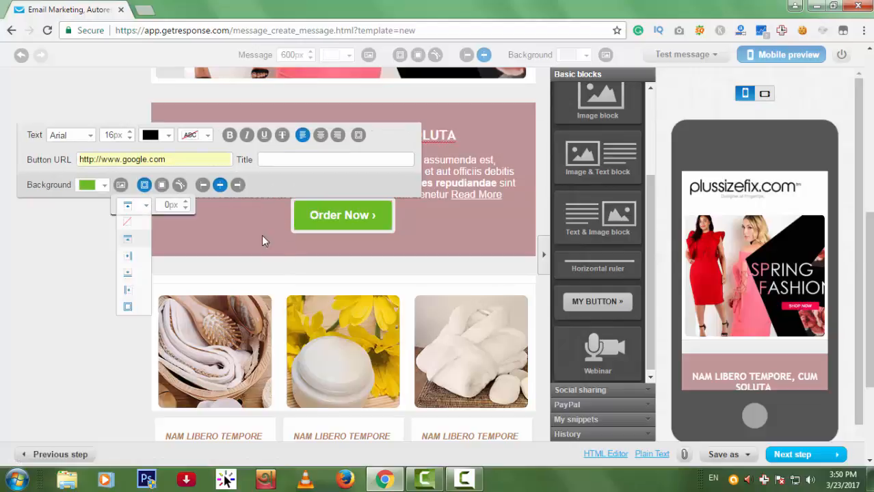
pyautogui.click(309, 205)
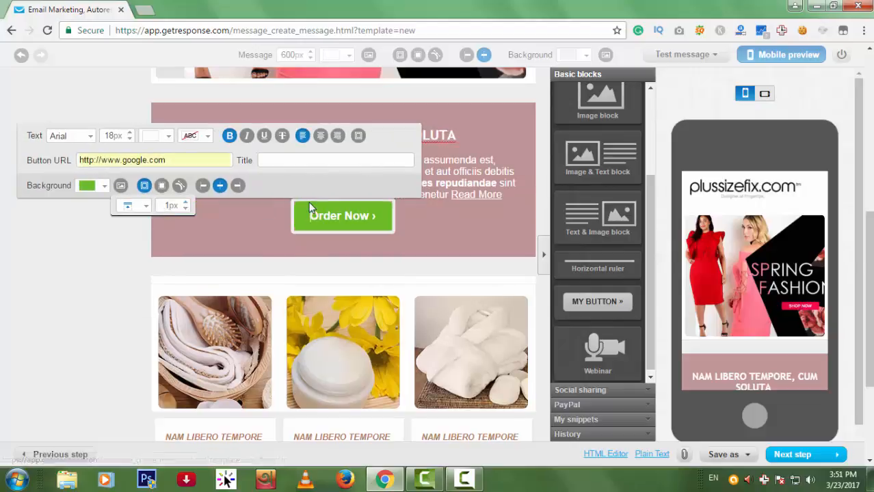
pyautogui.click(188, 203)
pyautogui.click(187, 203)
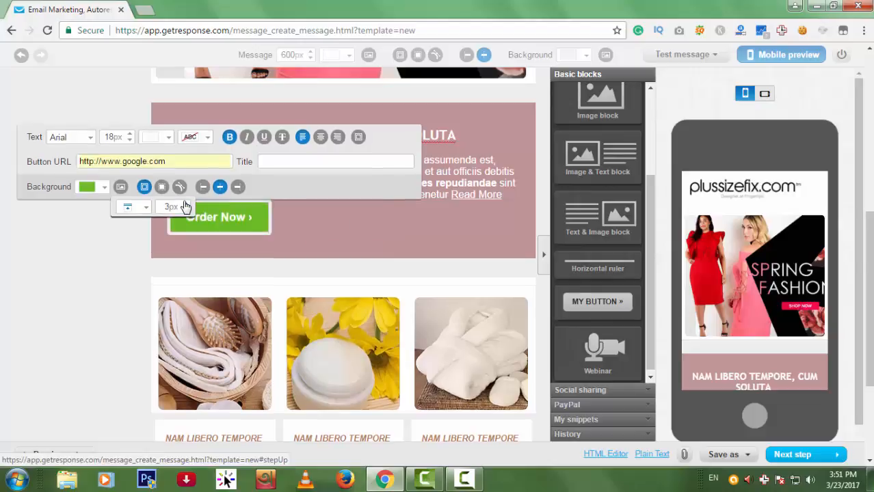
pyautogui.click(188, 203)
pyautogui.click(188, 203)
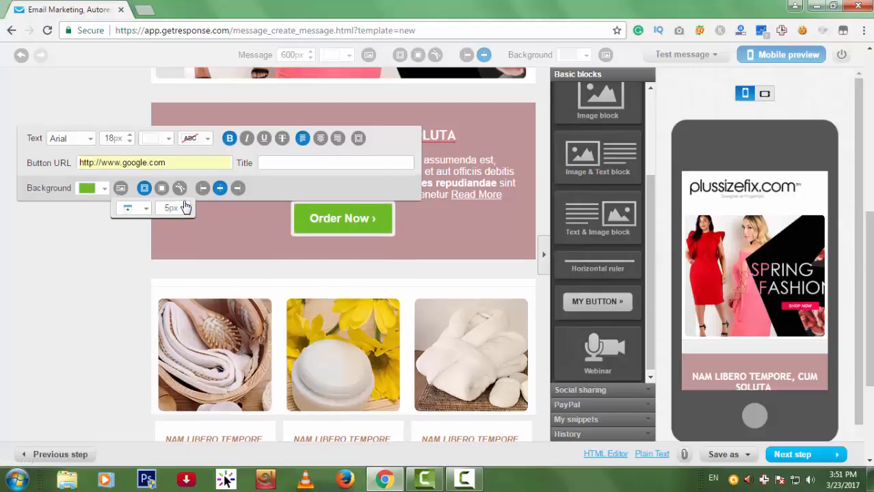
pyautogui.click(186, 205)
pyautogui.click(186, 206)
pyautogui.click(186, 205)
pyautogui.click(186, 208)
pyautogui.click(187, 208)
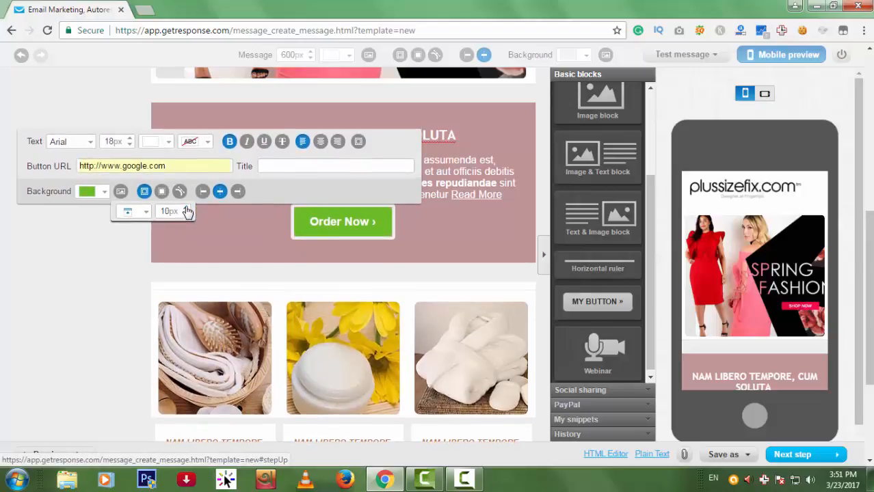
pyautogui.click(187, 211)
pyautogui.click(187, 211)
pyautogui.click(188, 212)
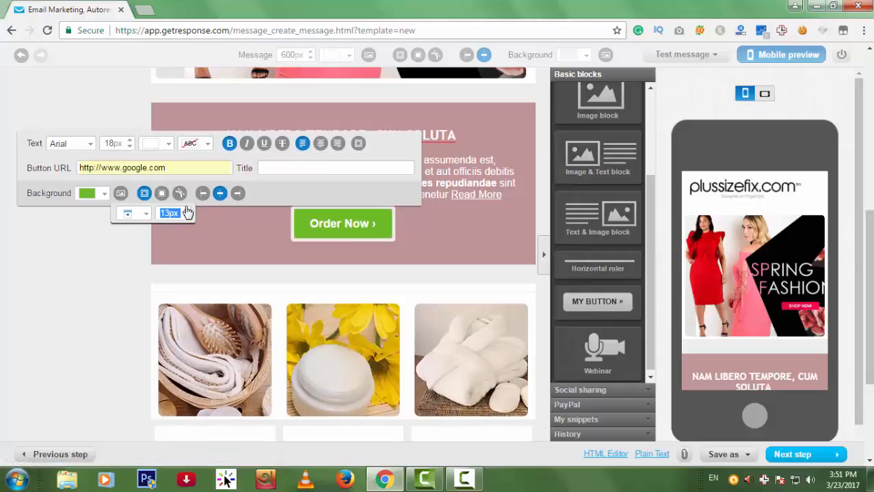
pyautogui.click(136, 274)
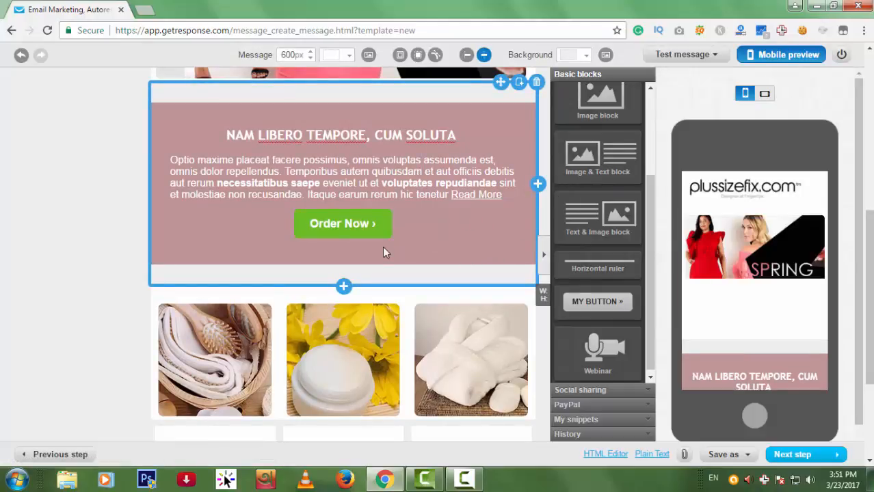
pyautogui.click(368, 224)
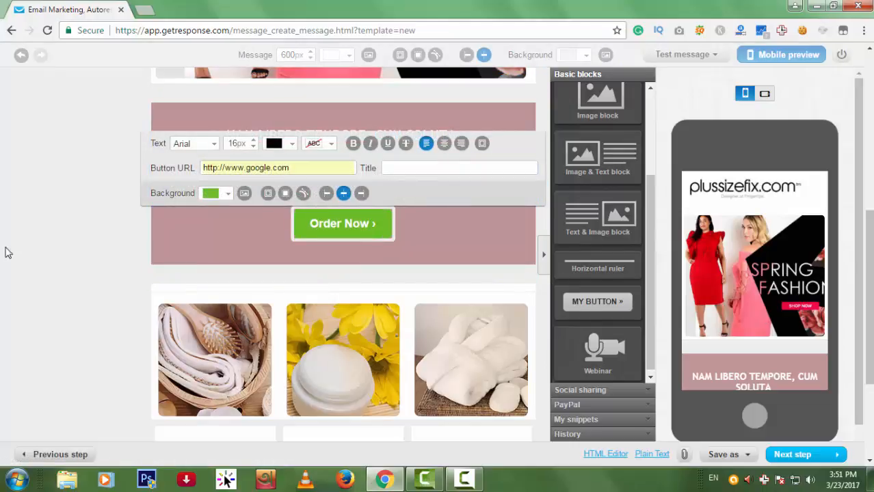
# Add a text block below the pink section and remove the 'View this email online' preheader line.
pyautogui.scroll(-2, 394, 297)
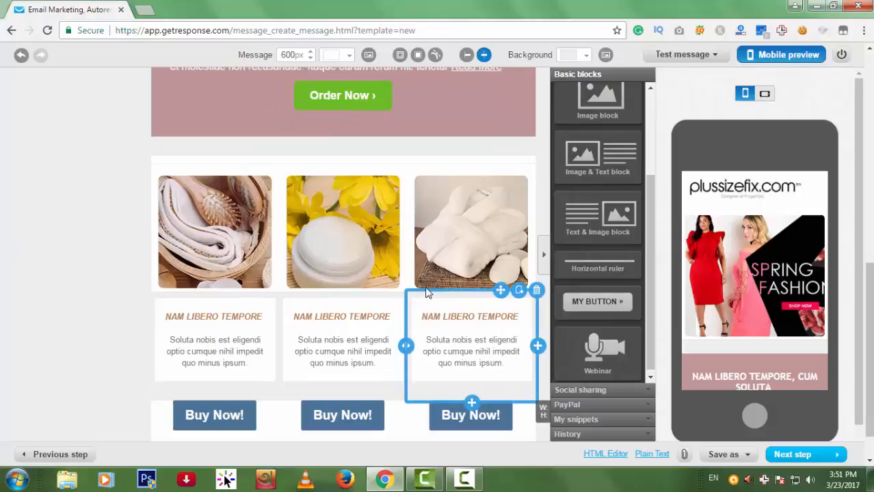
pyautogui.scroll(5, 626, 291)
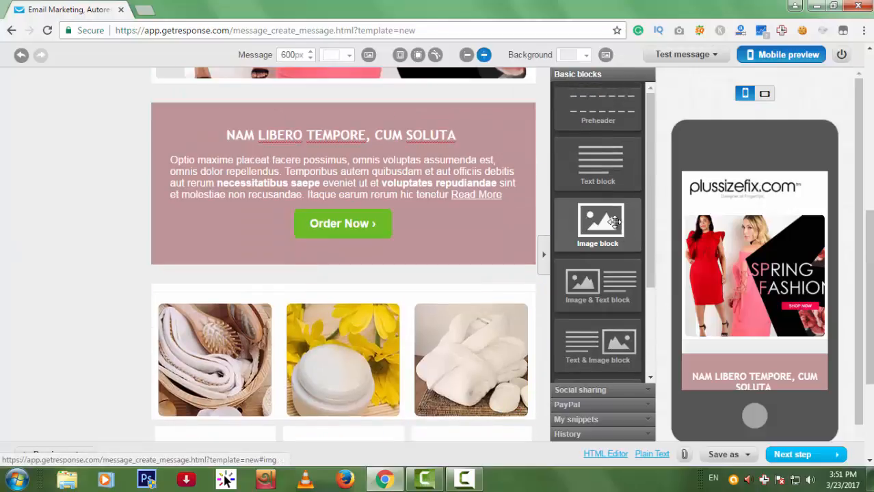
pyautogui.moveTo(611, 164); pyautogui.dragTo(380, 349)
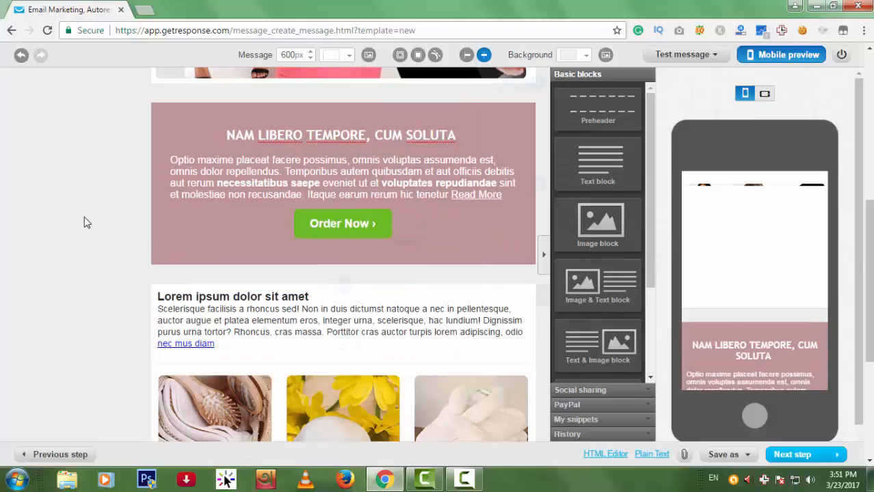
pyautogui.scroll(3, 608, 219)
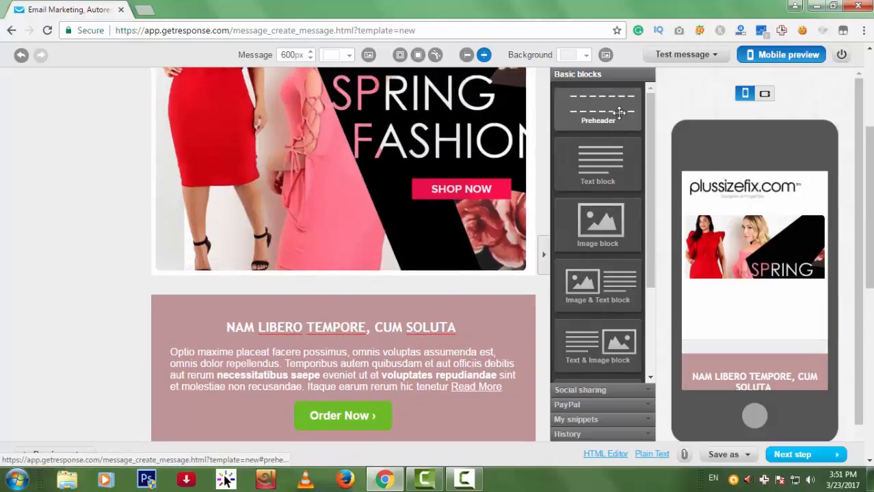
pyautogui.moveTo(616, 110); pyautogui.dragTo(408, 297)
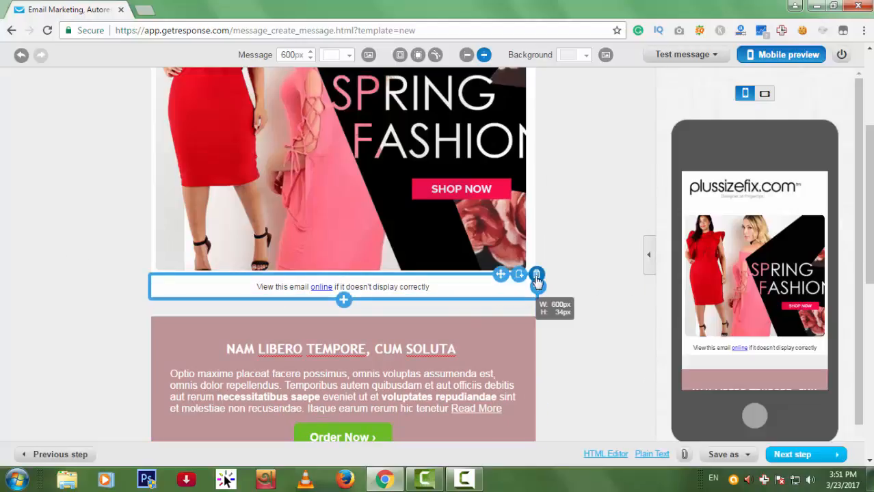
pyautogui.click(536, 275)
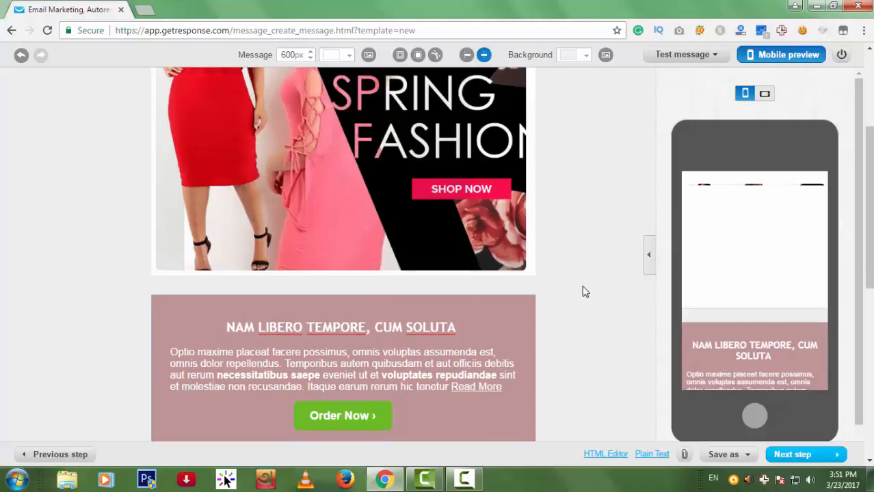
# Place an empty image block below the pink section and begin choosing its picture.
pyautogui.scroll(-1, 581, 290)
pyautogui.click(651, 254)
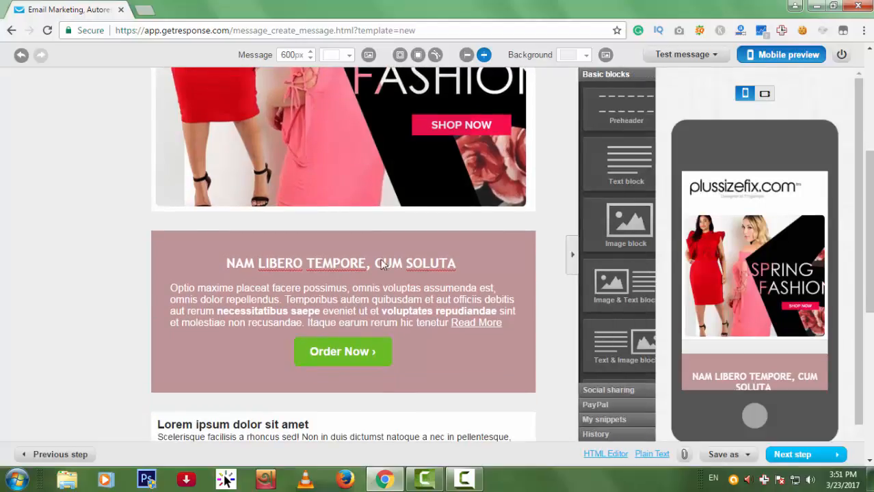
pyautogui.scroll(-1, 424, 282)
pyautogui.scroll(-2, 423, 282)
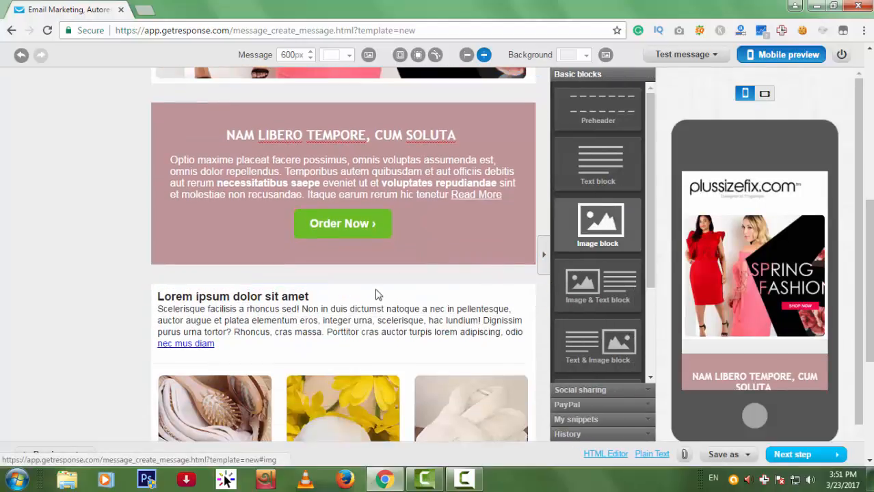
pyautogui.scroll(3, 414, 293)
pyautogui.scroll(-3, 439, 281)
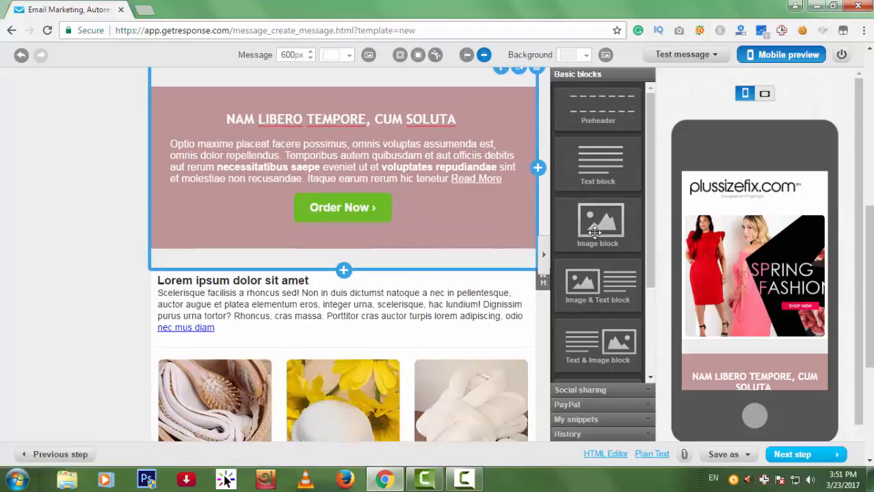
pyautogui.moveTo(595, 232); pyautogui.dragTo(437, 259)
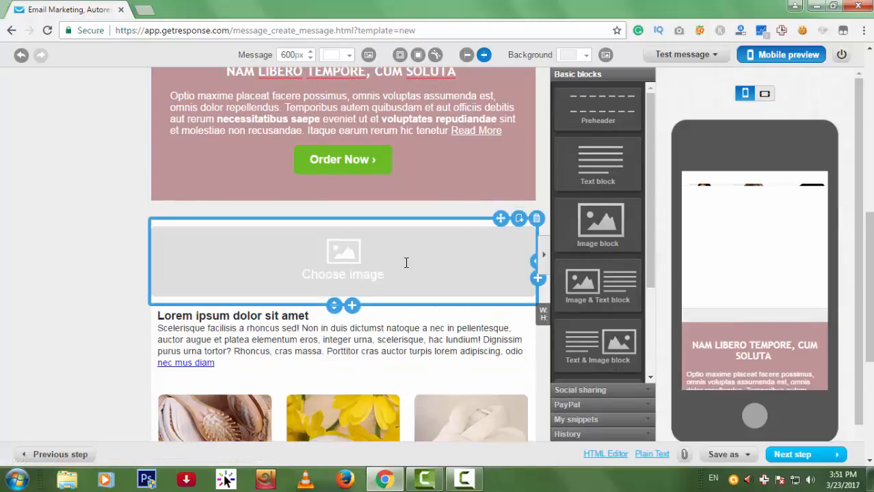
pyautogui.click(406, 262)
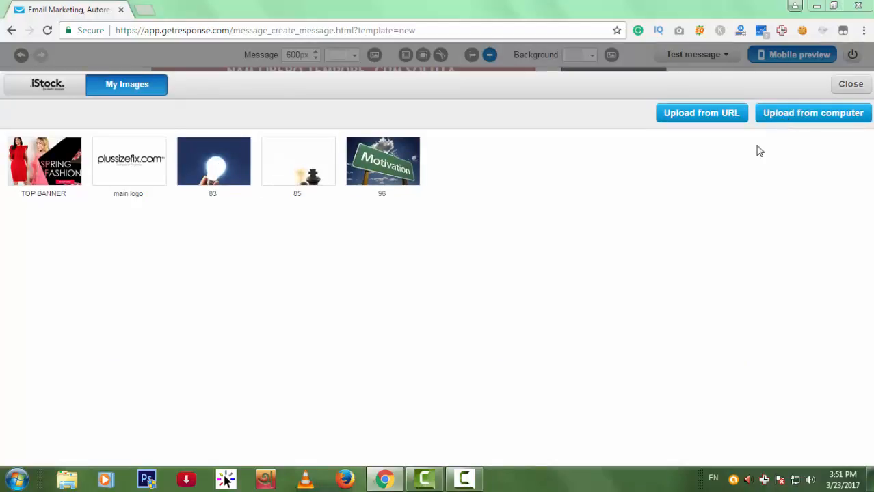
# Upload 'banner middle' from Videos > HTML Template and place it in the empty image block.
pyautogui.click(793, 114)
pyautogui.click(54, 183)
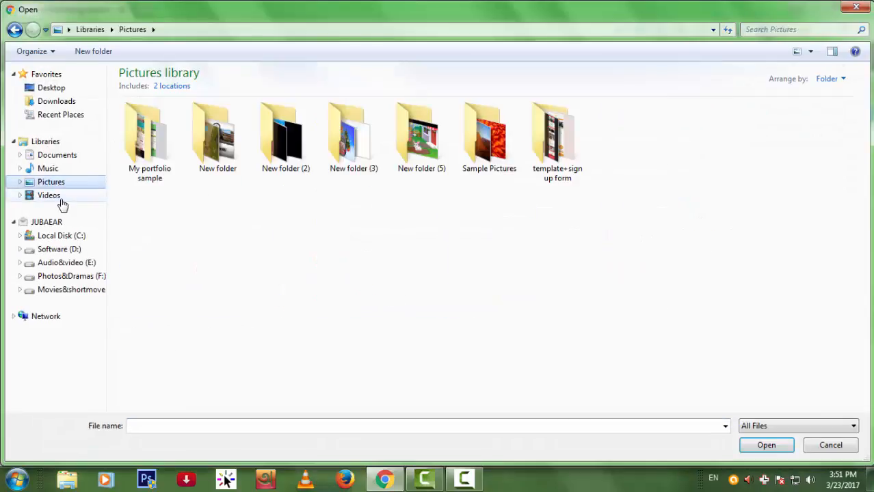
pyautogui.click(49, 197)
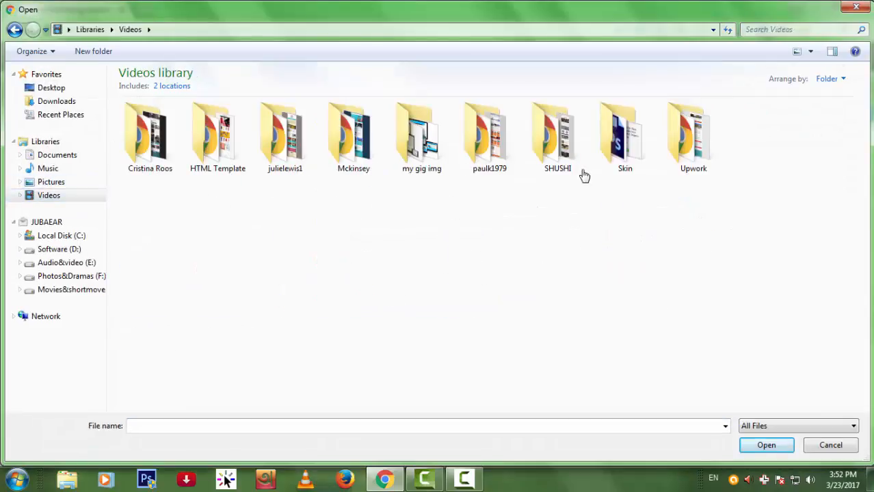
pyautogui.doubleClick(236, 155)
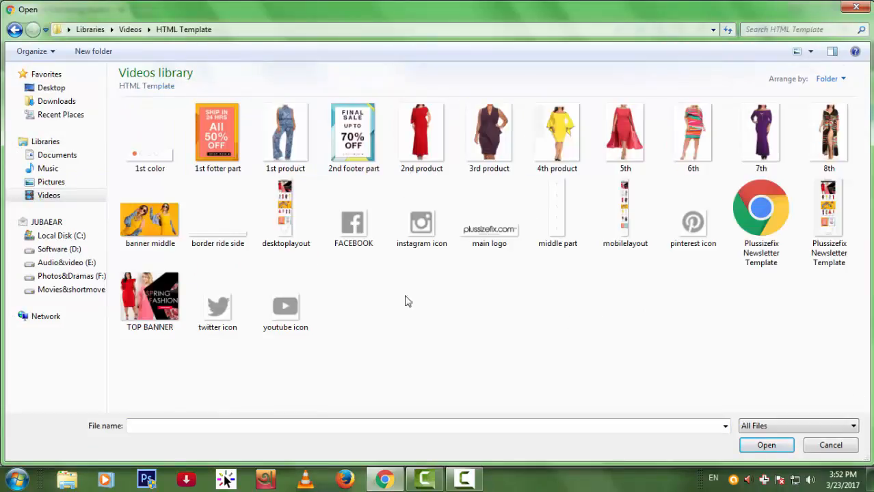
pyautogui.doubleClick(150, 220)
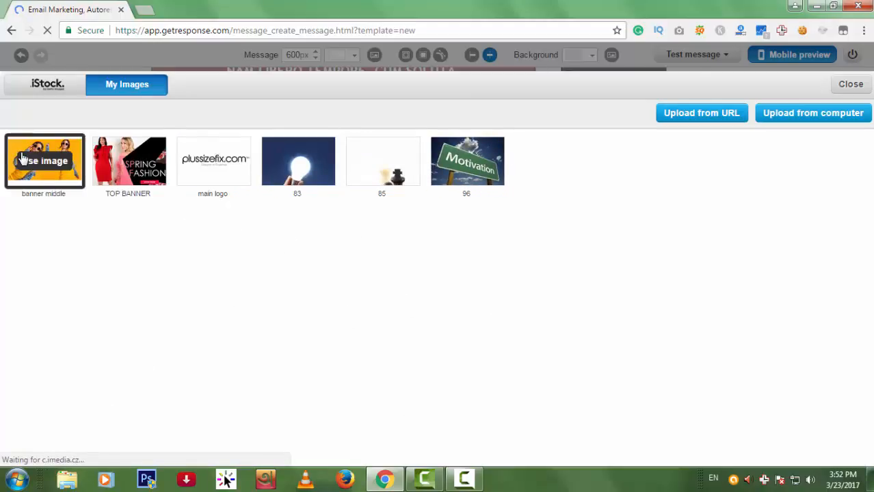
pyautogui.click(28, 158)
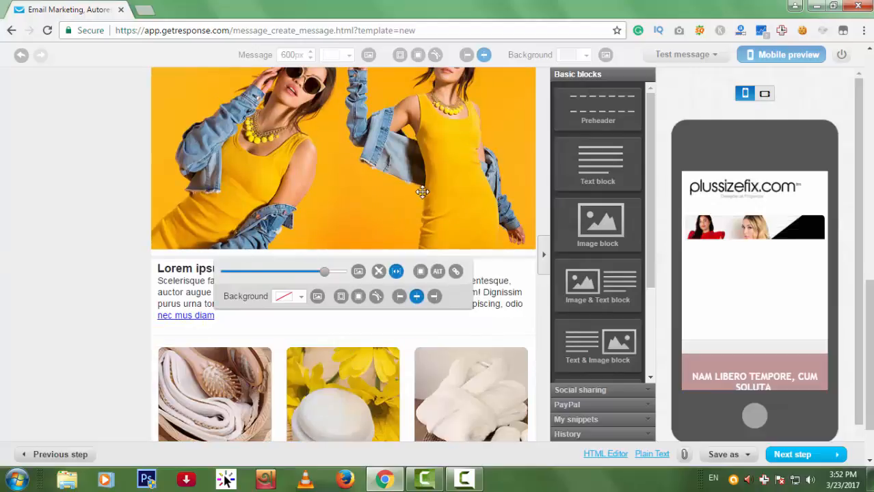
# Shorten the yellow banner image by about 88 px.
pyautogui.click(24, 222)
pyautogui.moveTo(318, 210)
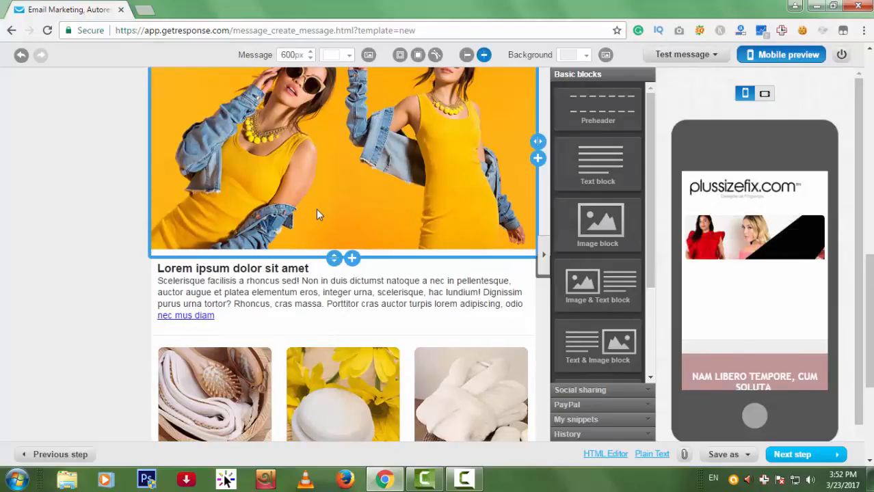
pyautogui.moveTo(336, 250); pyautogui.dragTo(336, 190)
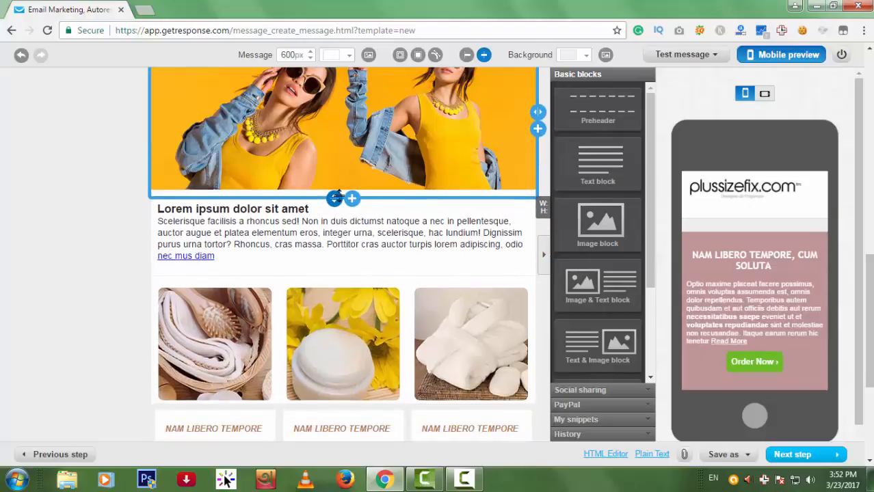
# Add an Image & Text block directly below the banner.
pyautogui.scroll(4, 540, 369)
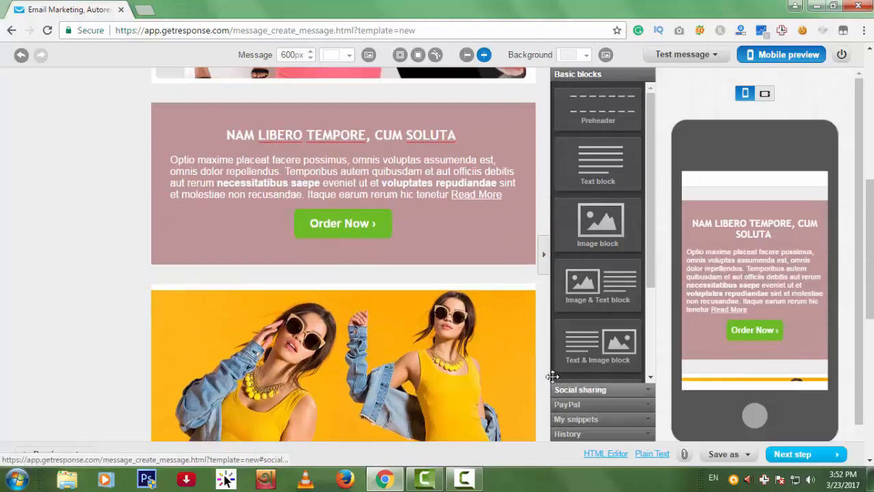
pyautogui.scroll(-2, 518, 349)
pyautogui.scroll(-2, 504, 352)
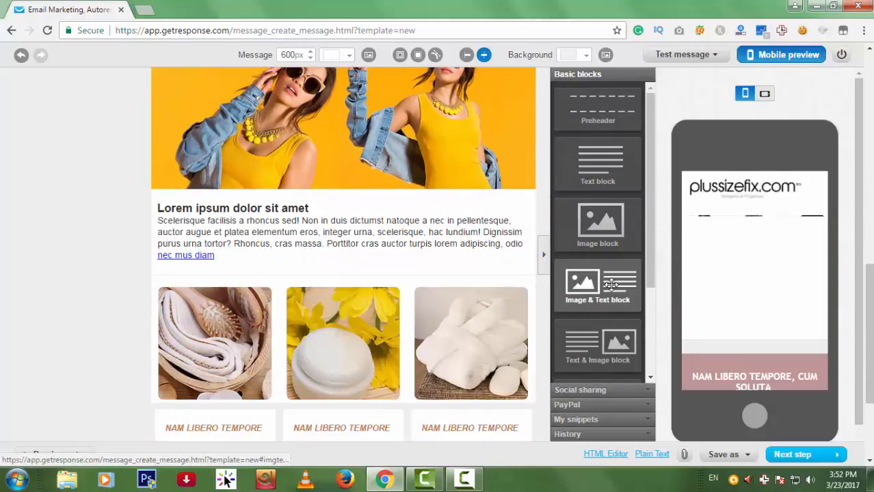
pyautogui.moveTo(597, 283); pyautogui.dragTo(363, 236)
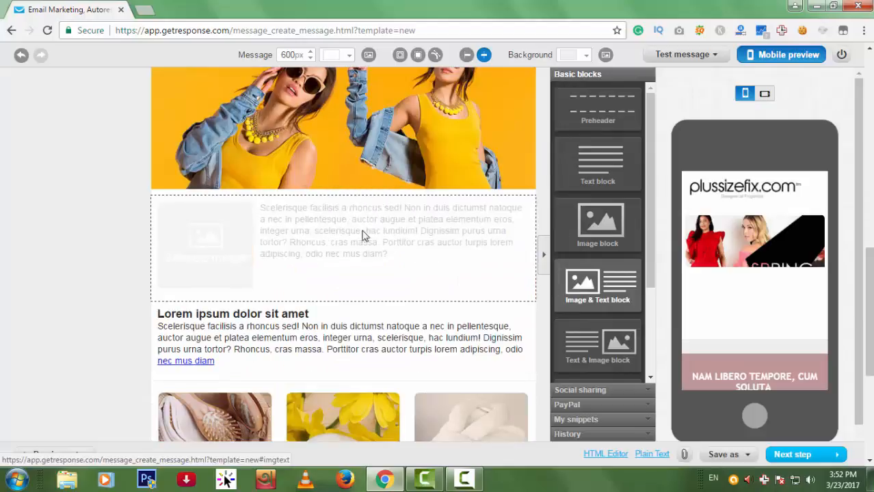
# Put the 'banner middle' picture from My Images into the new block and enlarge it.
pyautogui.click(227, 244)
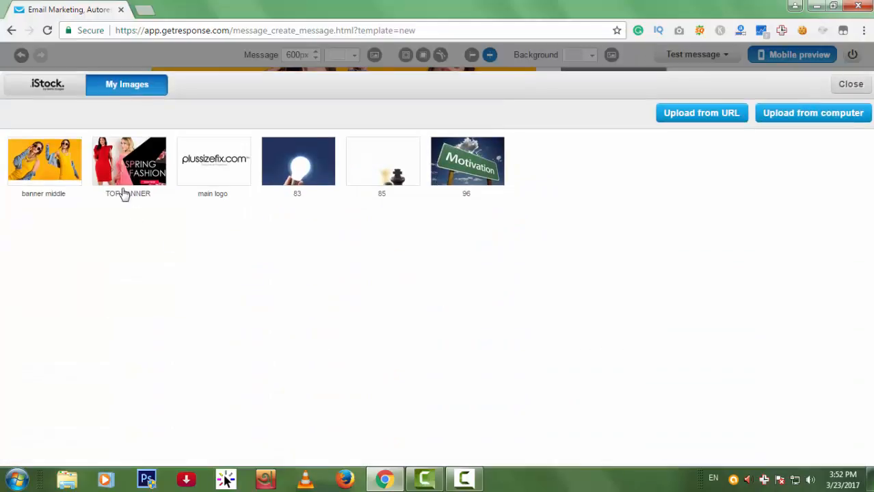
pyautogui.moveTo(122, 169)
pyautogui.moveTo(301, 164)
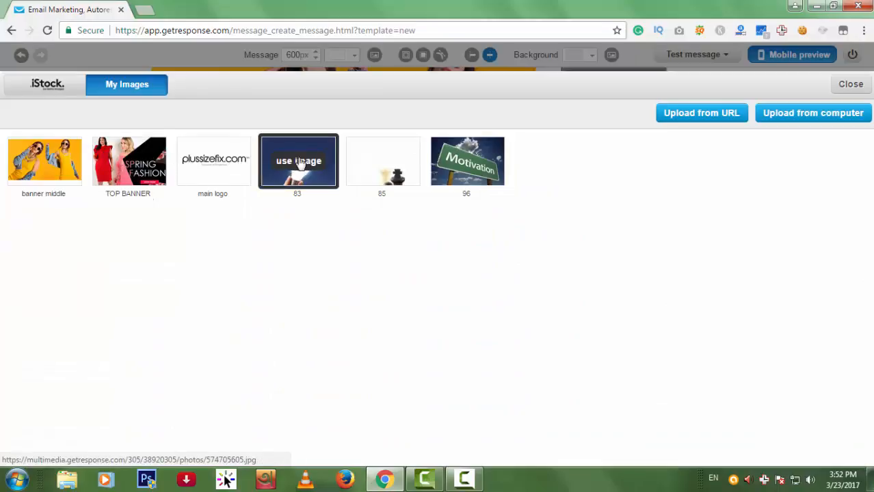
pyautogui.click(43, 163)
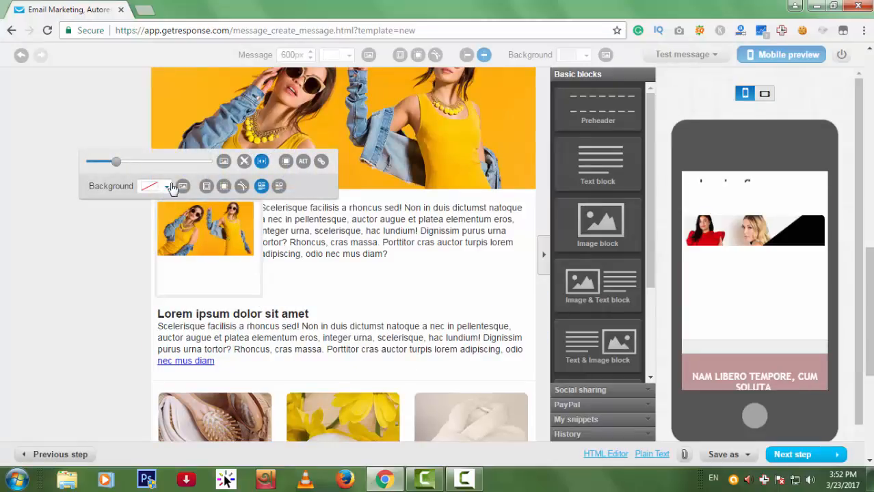
pyautogui.moveTo(116, 162)
pyautogui.mouseDown()
pyautogui.moveTo(150, 163)
pyautogui.moveTo(120, 169)
pyautogui.mouseUp()
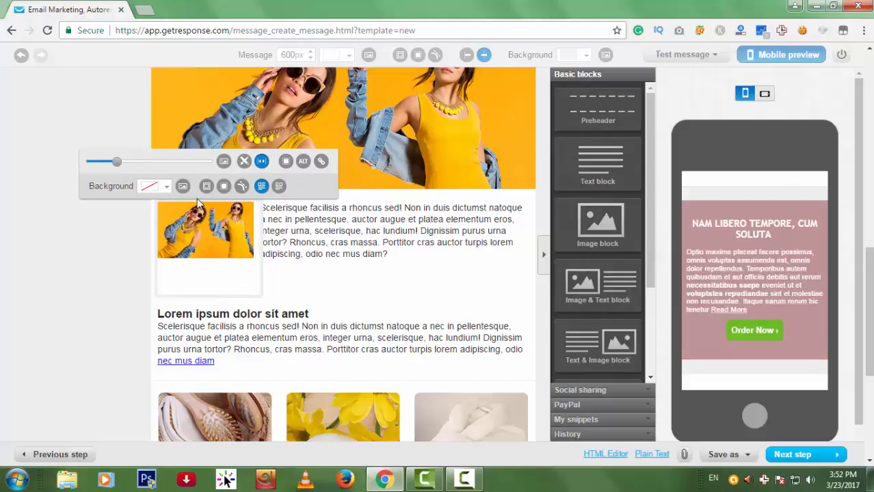
# Raise the block picture's padding to 20px.
pyautogui.click(208, 189)
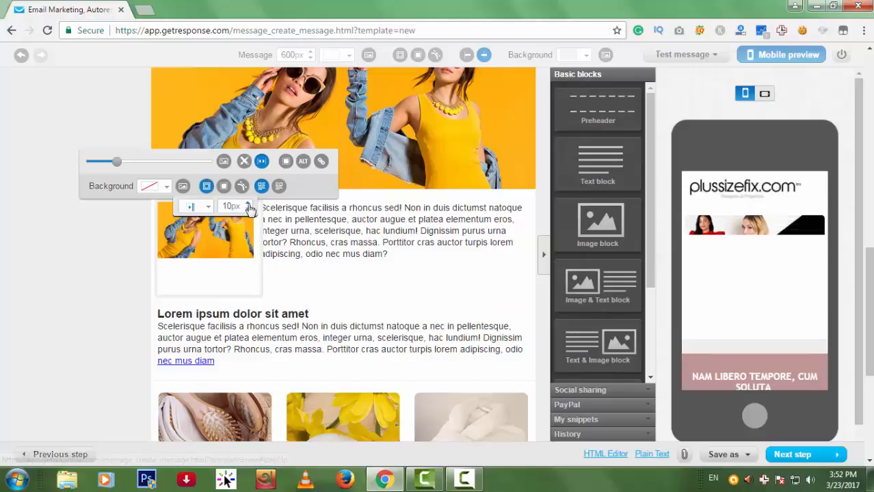
pyautogui.click(249, 204)
pyautogui.click(249, 203)
pyautogui.click(249, 203)
pyautogui.click(248, 204)
pyautogui.click(249, 204)
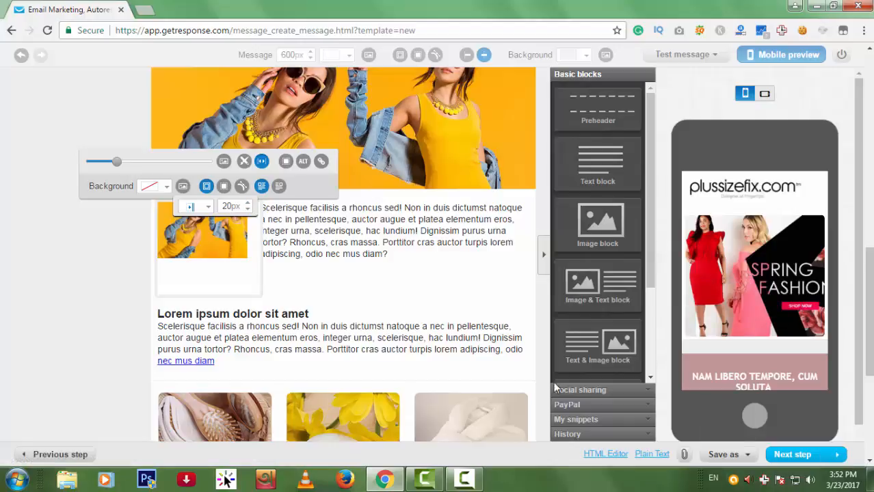
pyautogui.click(464, 479)
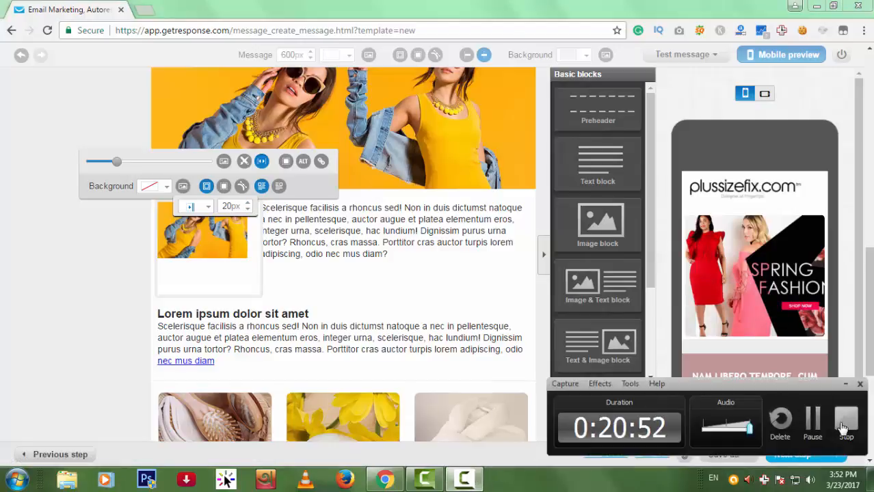
pyautogui.click(814, 422)
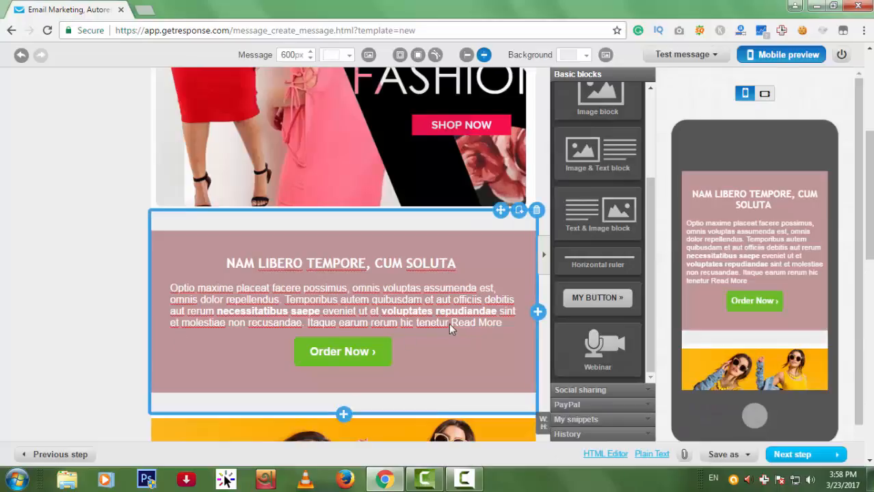
# Add the full social sharing button row below the text.
pyautogui.scroll(-5, 449, 323)
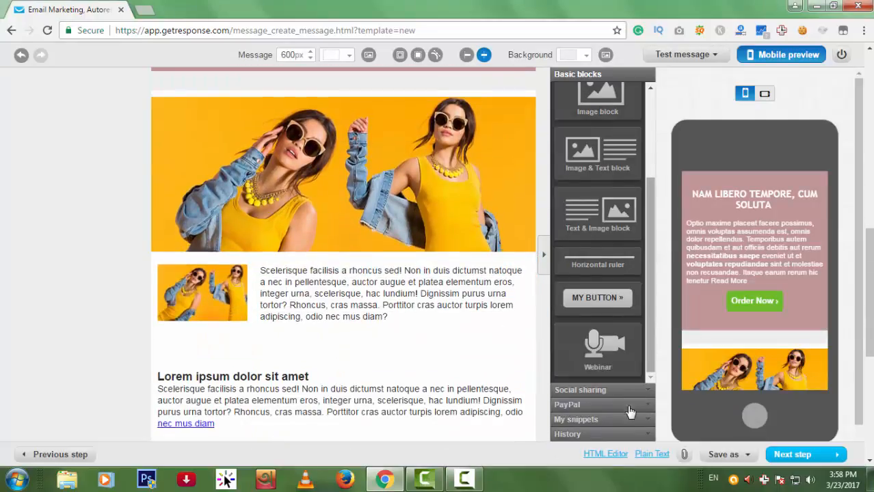
pyautogui.scroll(-2, 605, 390)
pyautogui.scroll(-3, 361, 308)
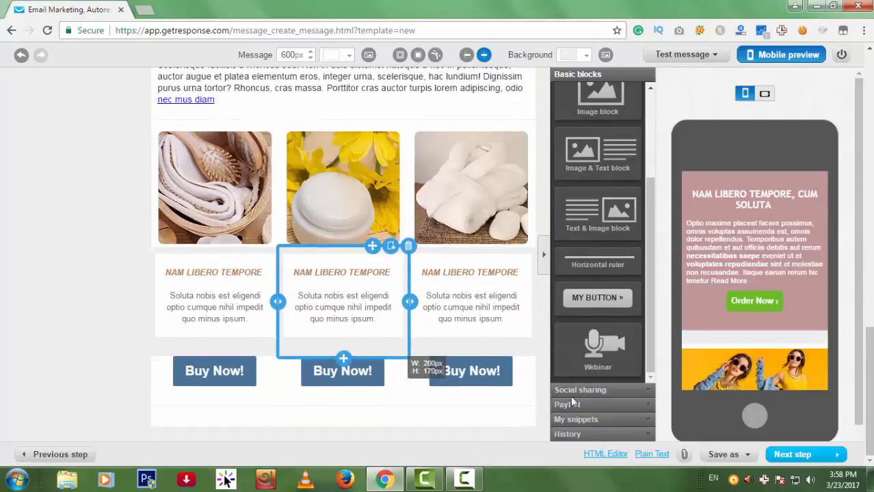
pyautogui.moveTo(577, 393); pyautogui.dragTo(383, 113)
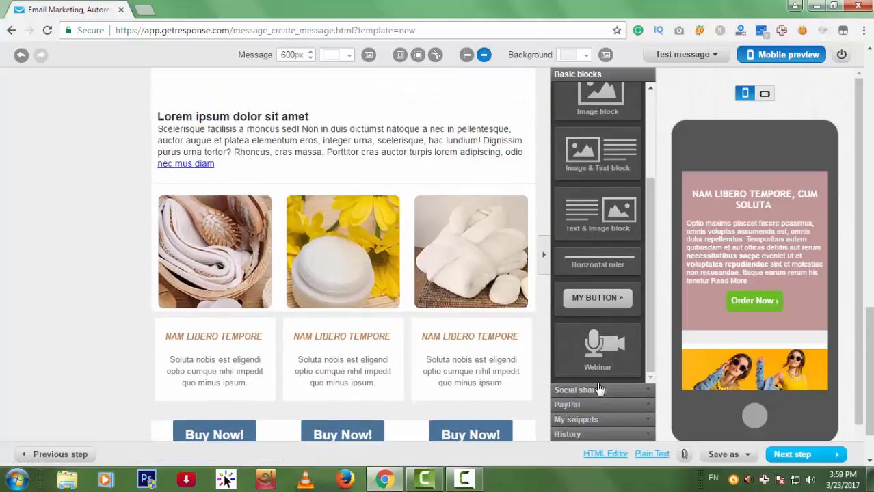
pyautogui.click(601, 390)
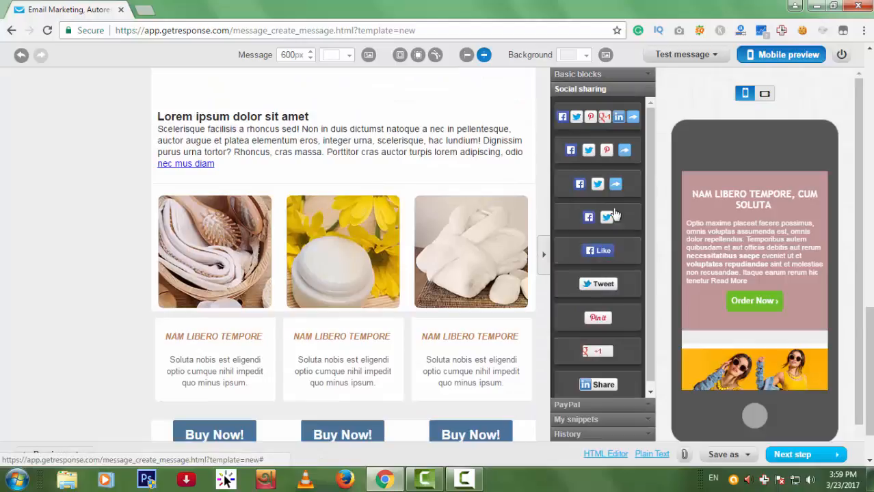
pyautogui.moveTo(604, 117); pyautogui.dragTo(353, 190)
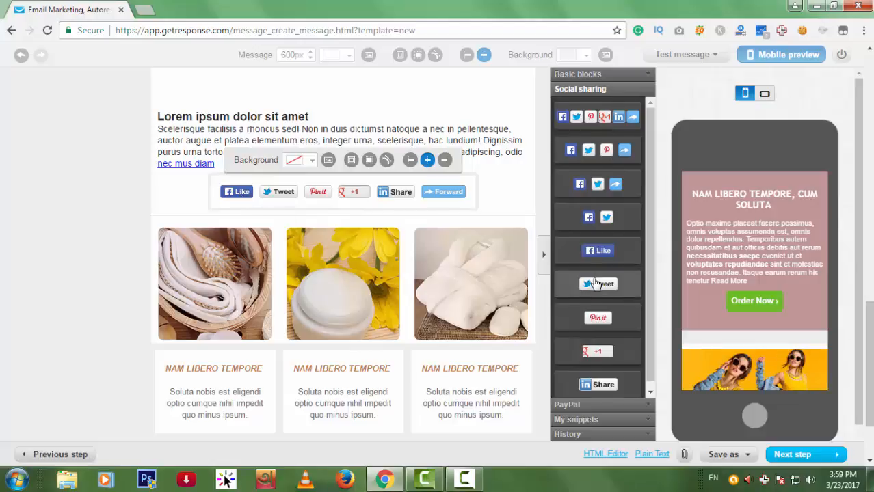
# Replace that row with Like, Tweet and Forward buttons above the product images.
pyautogui.scroll(-1, 597, 280)
pyautogui.scroll(-2, 467, 279)
pyautogui.scroll(3, 467, 279)
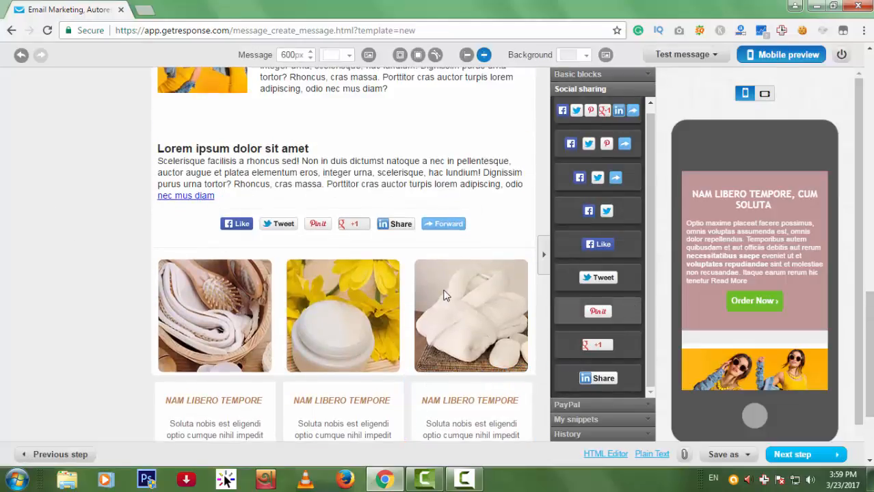
pyautogui.scroll(-2, 443, 296)
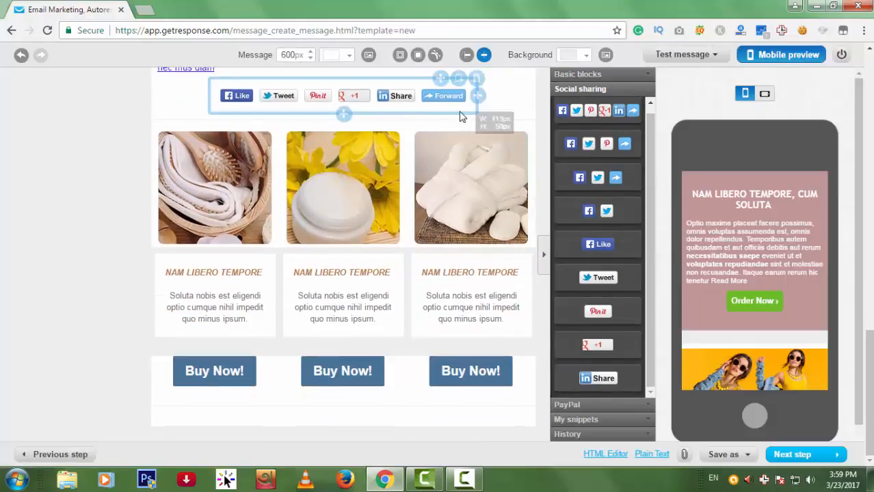
pyautogui.scroll(2, 502, 233)
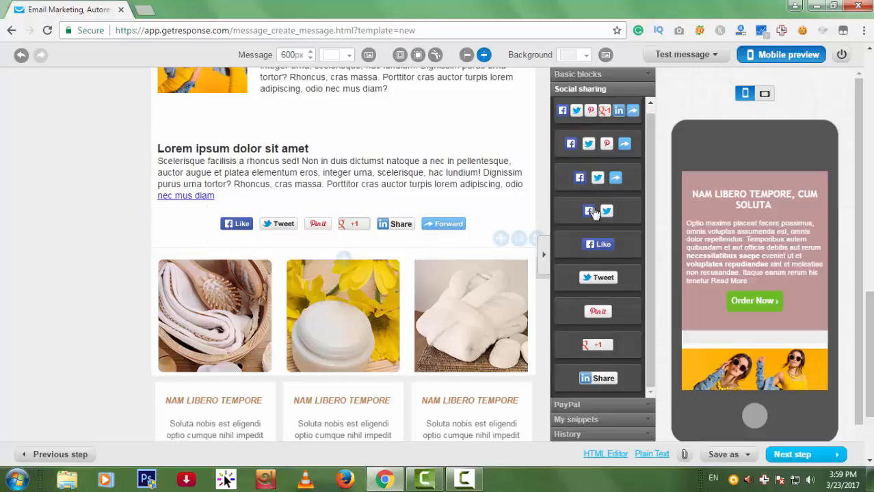
pyautogui.moveTo(480, 225)
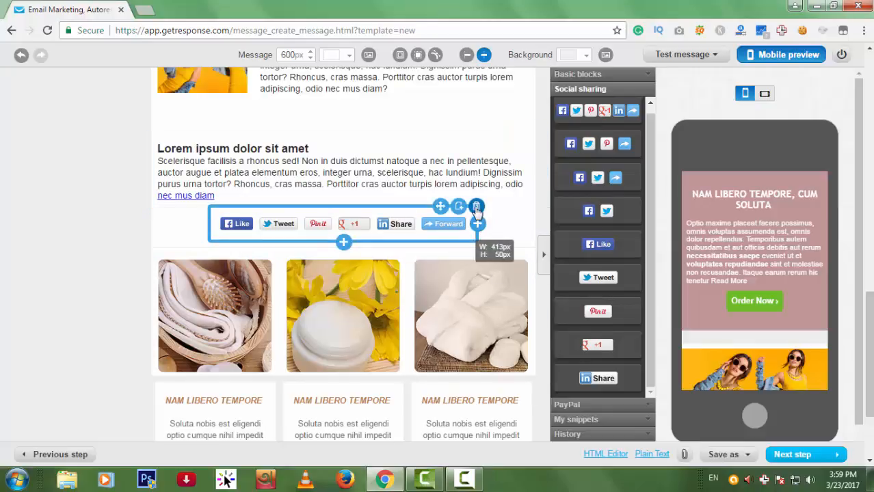
pyautogui.click(477, 207)
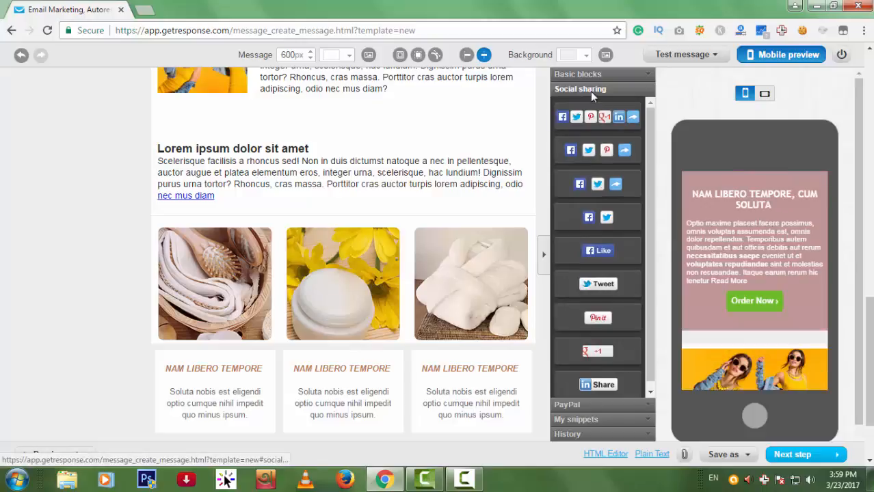
pyautogui.click(581, 74)
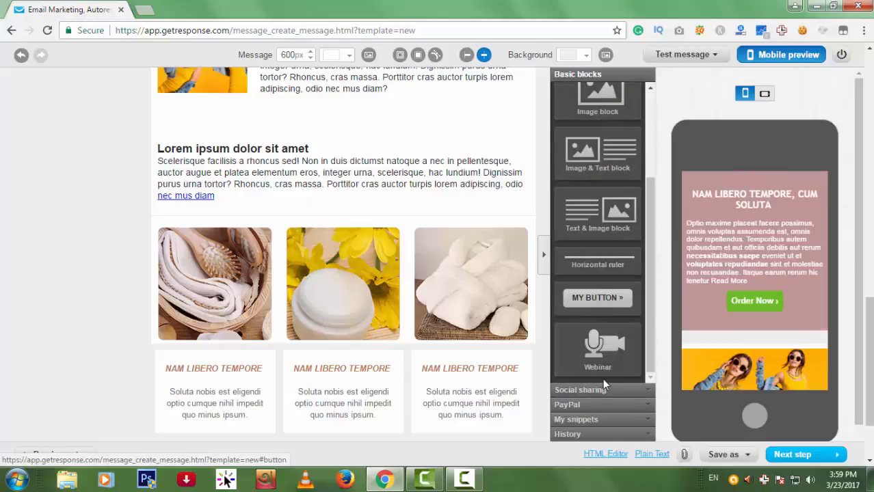
pyautogui.click(602, 391)
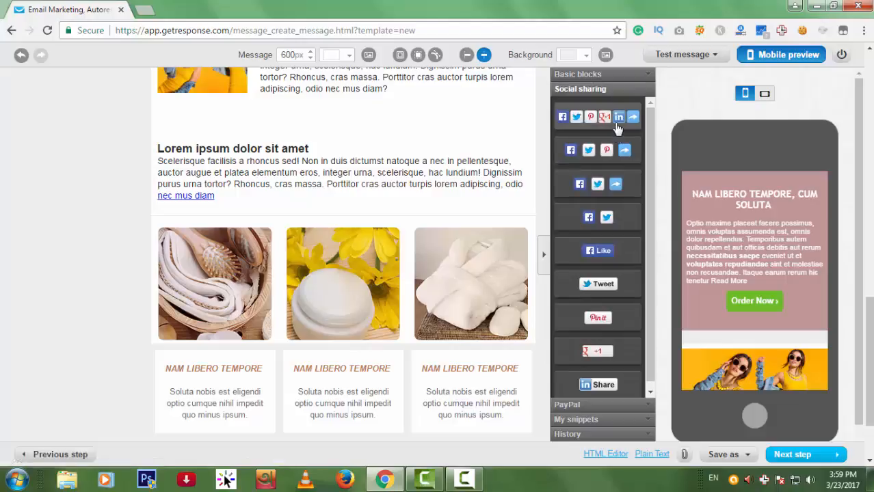
pyautogui.moveTo(608, 184); pyautogui.dragTo(424, 219)
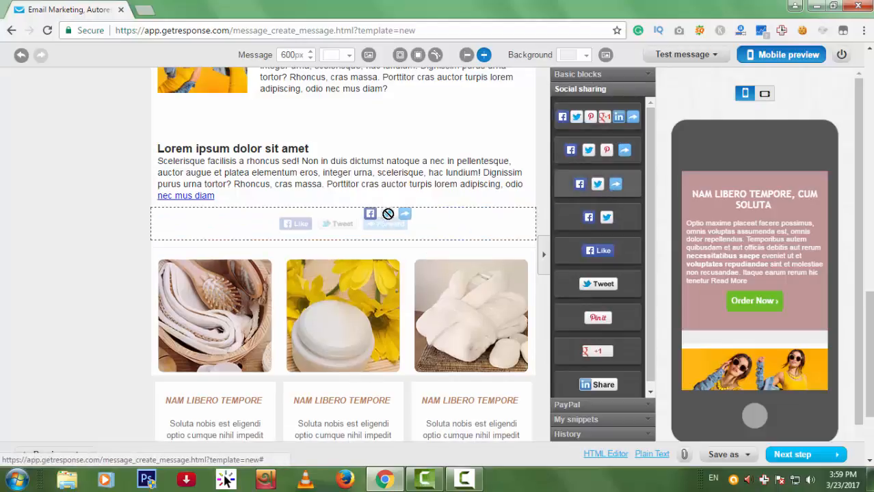
pyautogui.scroll(-2, 480, 333)
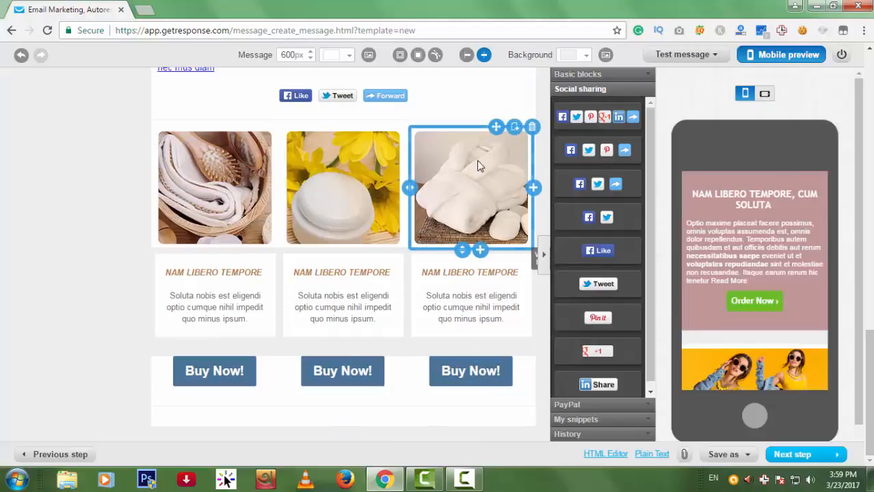
# Save the product image as a snippet and duplicate the first and third product images.
pyautogui.click(516, 129)
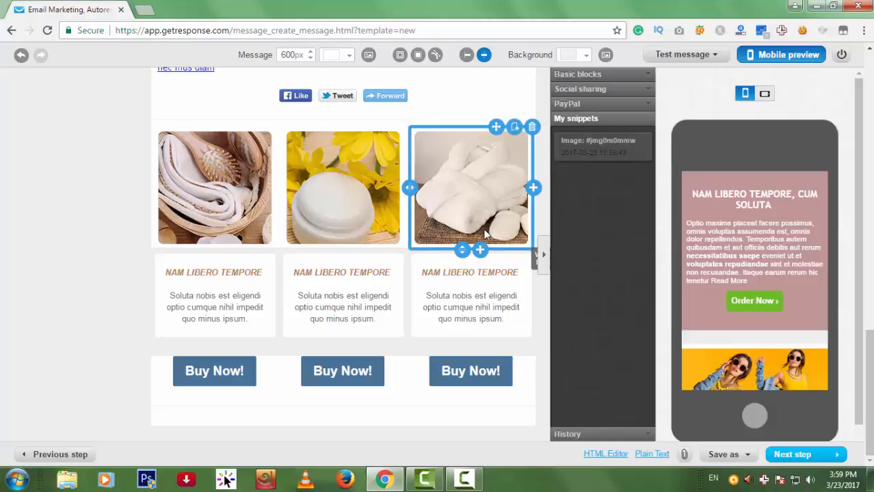
pyautogui.click(481, 251)
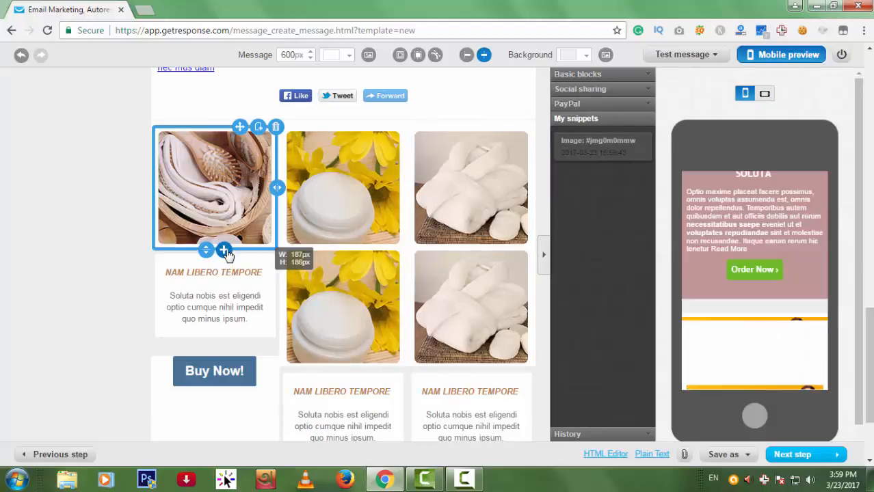
pyautogui.click(223, 249)
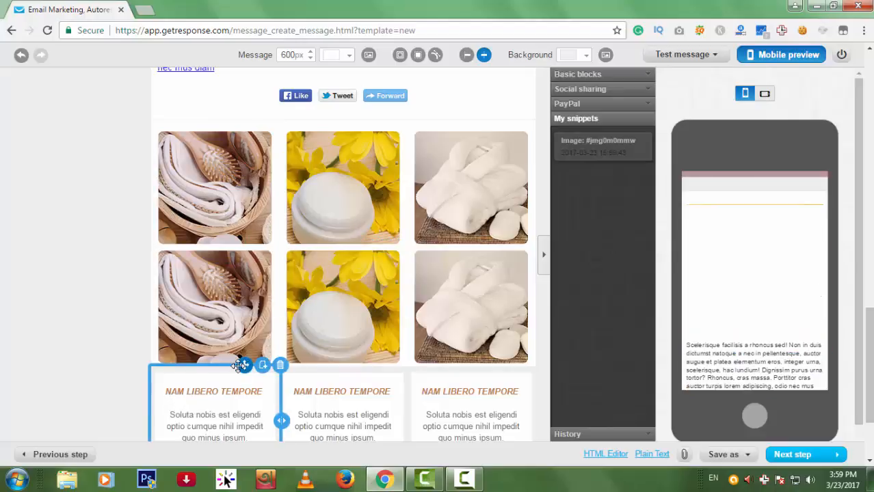
# Move the product captions up between the duplicated image rows.
pyautogui.moveTo(239, 366); pyautogui.dragTo(236, 264)
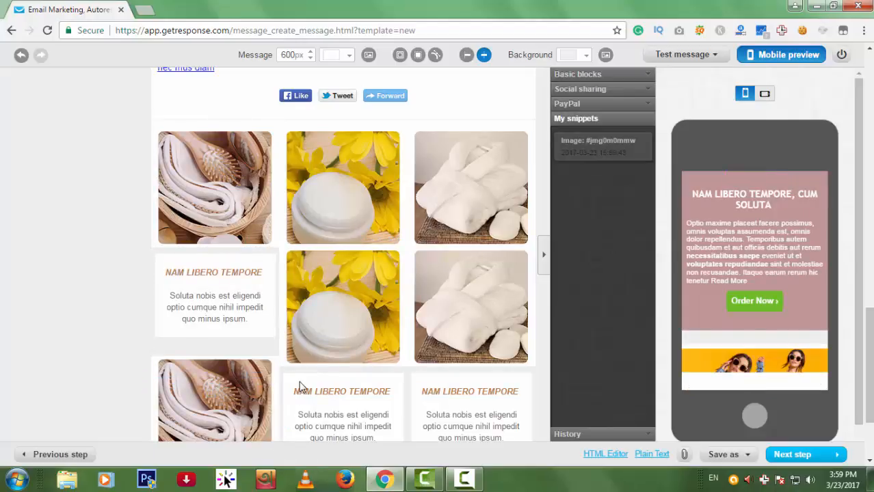
pyautogui.moveTo(372, 363); pyautogui.dragTo(382, 294)
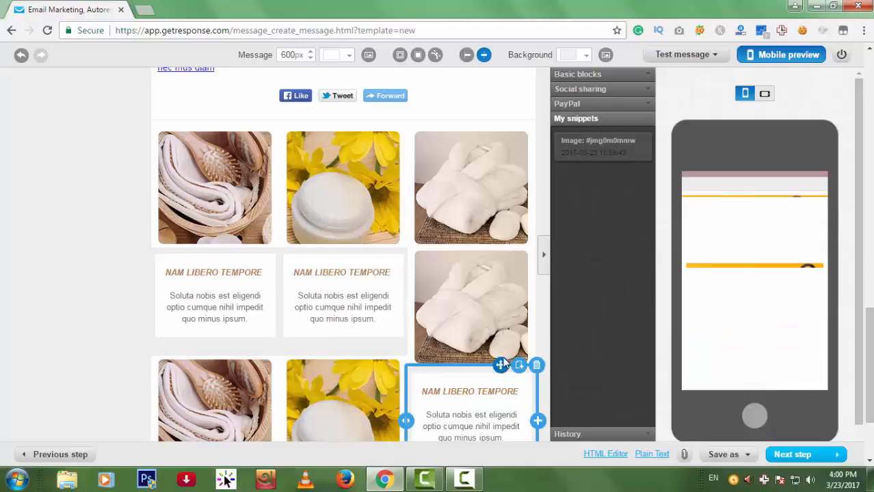
pyautogui.moveTo(503, 364)
pyautogui.mouseDown()
pyautogui.moveTo(509, 268)
pyautogui.moveTo(514, 357)
pyautogui.mouseUp()
pyautogui.scroll(-2, 541, 359)
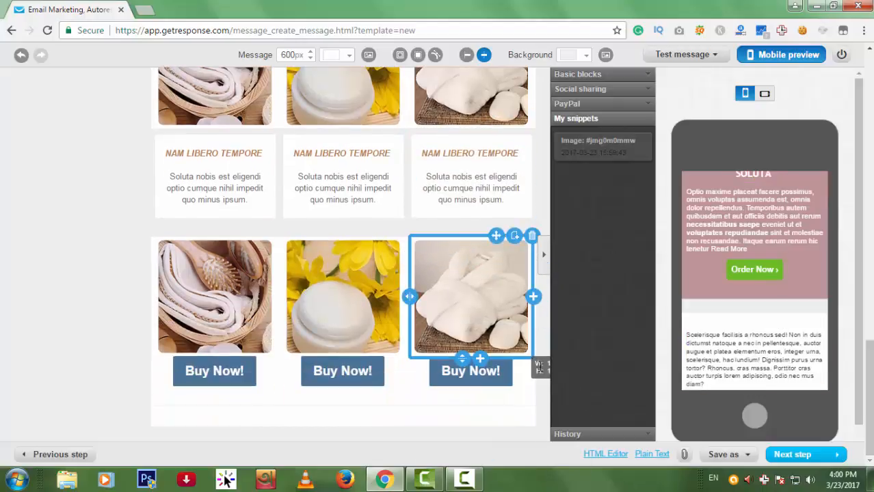
pyautogui.scroll(10, 404, 361)
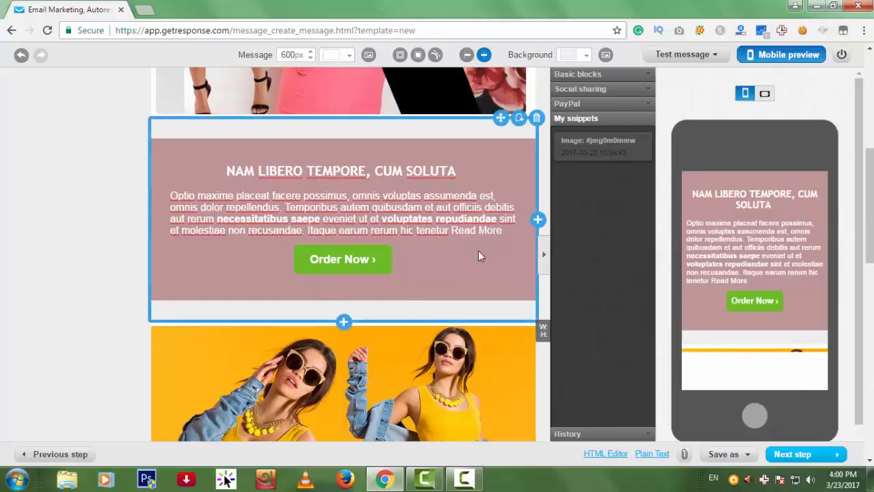
pyautogui.scroll(-6, 490, 269)
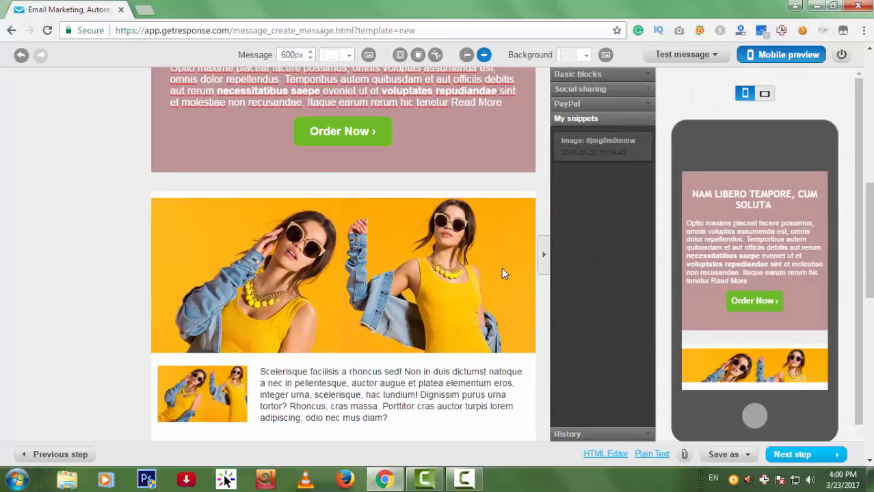
pyautogui.scroll(-5, 506, 322)
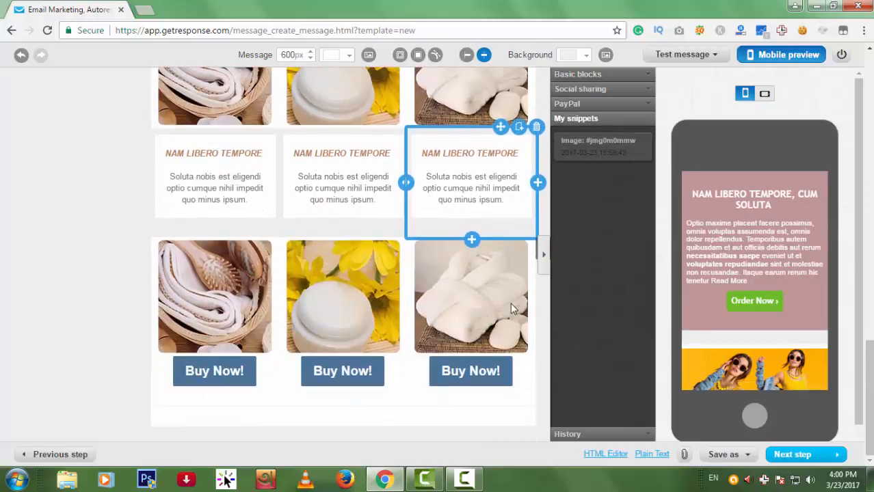
pyautogui.scroll(12, 510, 309)
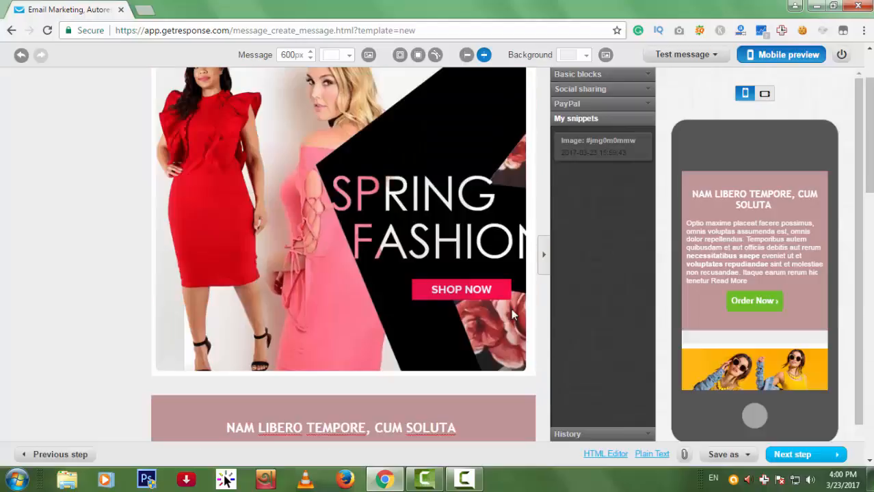
# Insert a horizontal ruler below the Spring Fashion banner.
pyautogui.click(611, 75)
pyautogui.scroll(2, 595, 283)
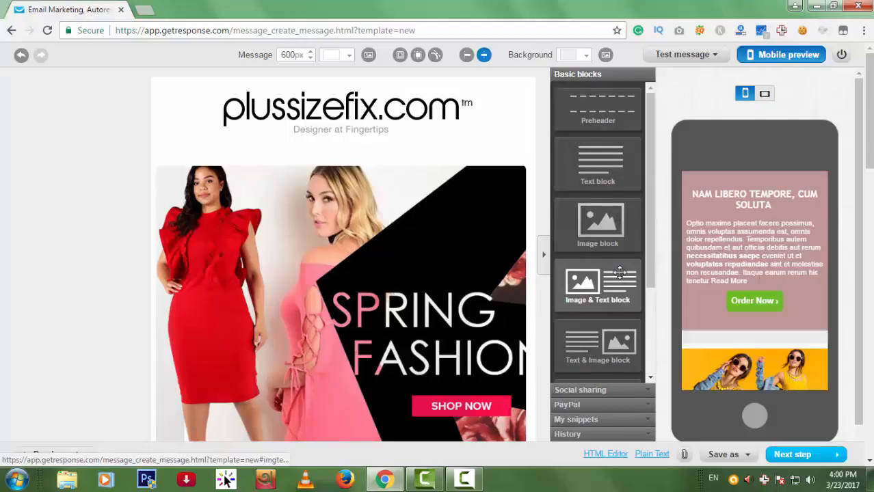
pyautogui.scroll(-3, 625, 300)
pyautogui.scroll(-3, 342, 239)
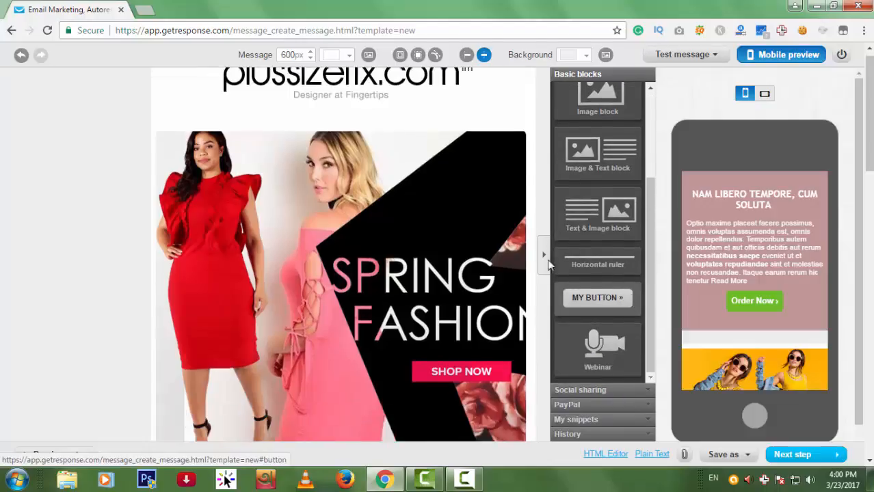
pyautogui.moveTo(592, 265); pyautogui.dragTo(439, 284)
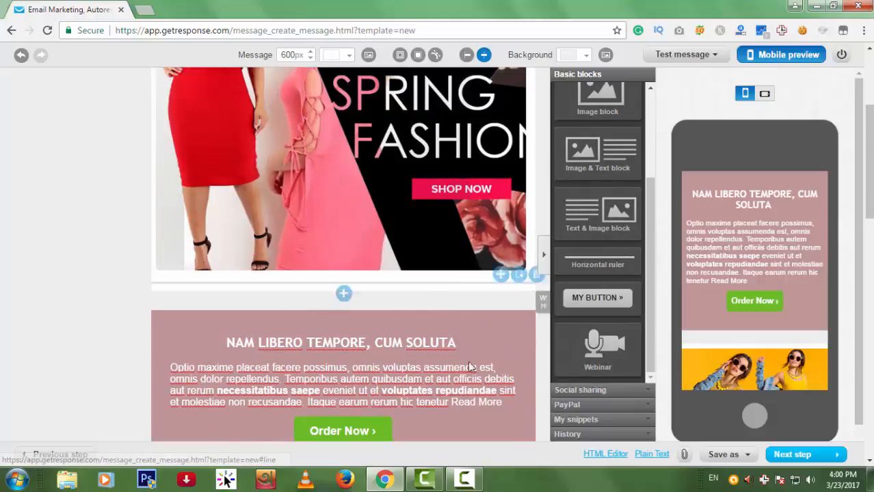
pyautogui.click(412, 283)
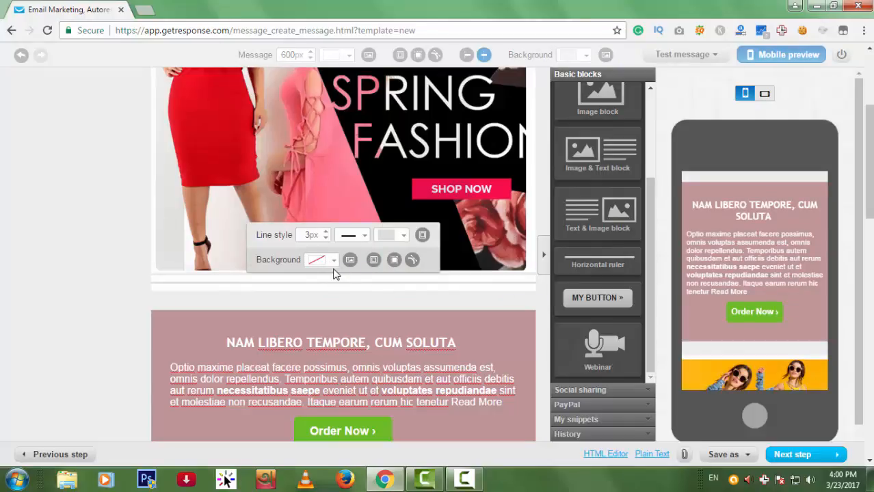
# Adjust the divider's background opacity.
pyautogui.click(413, 263)
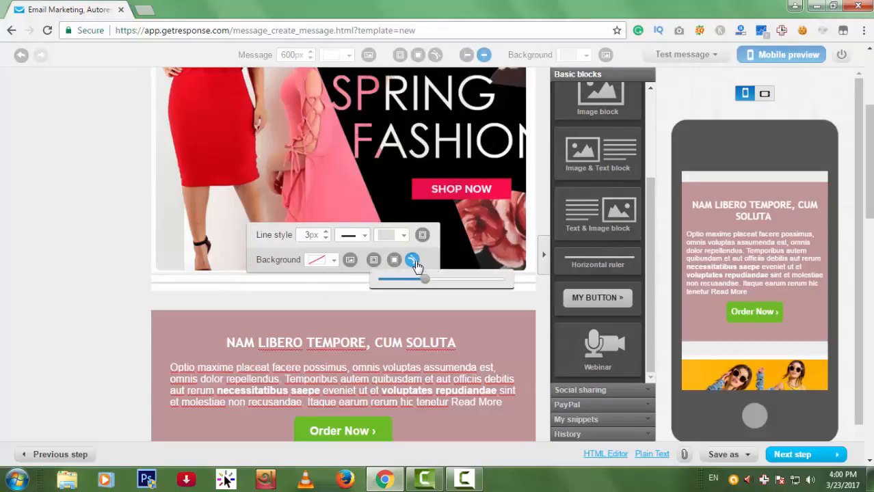
pyautogui.click(83, 274)
pyautogui.scroll(2, 434, 279)
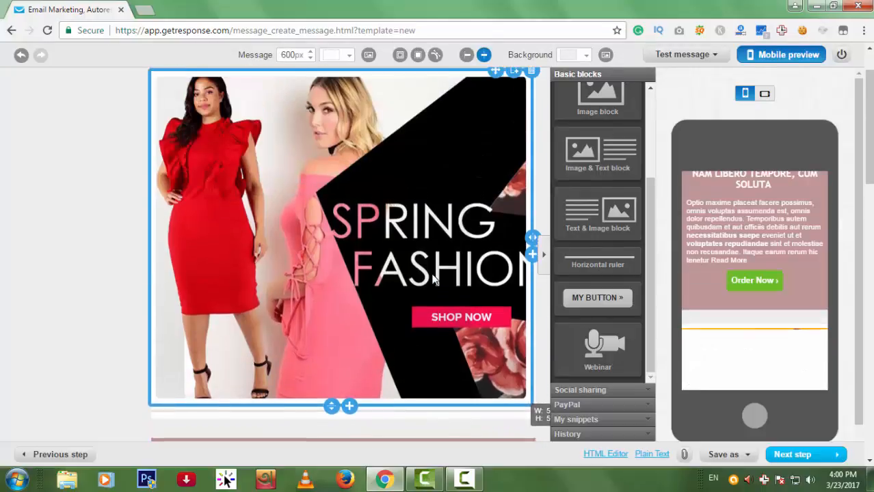
pyautogui.scroll(2, 433, 279)
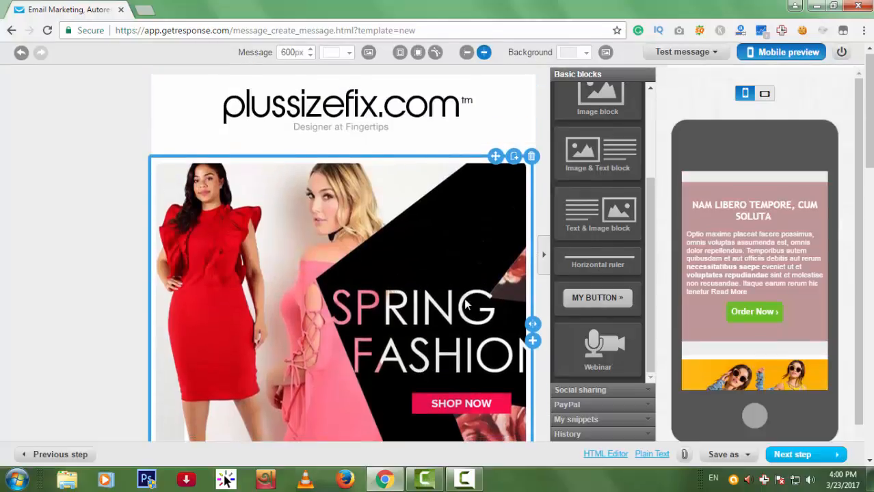
pyautogui.scroll(-2, 466, 304)
pyautogui.scroll(2, 489, 285)
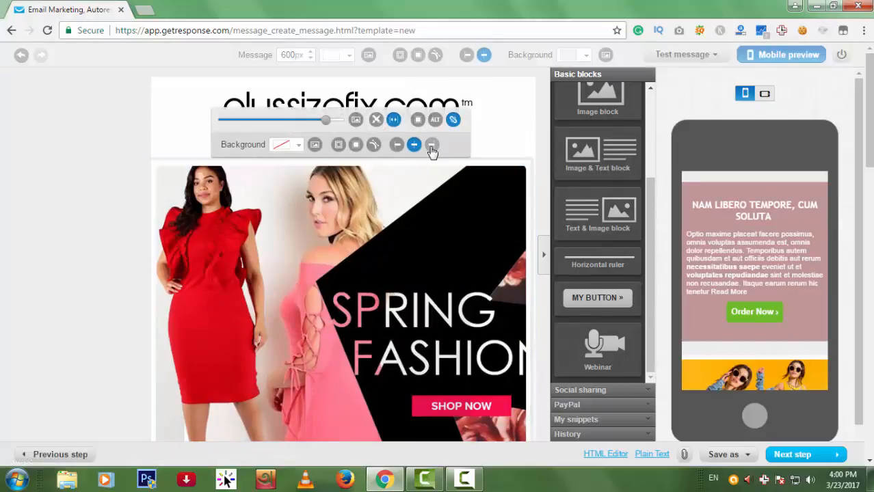
# Strongly round the Spring Fashion banner's corners.
pyautogui.click(373, 144)
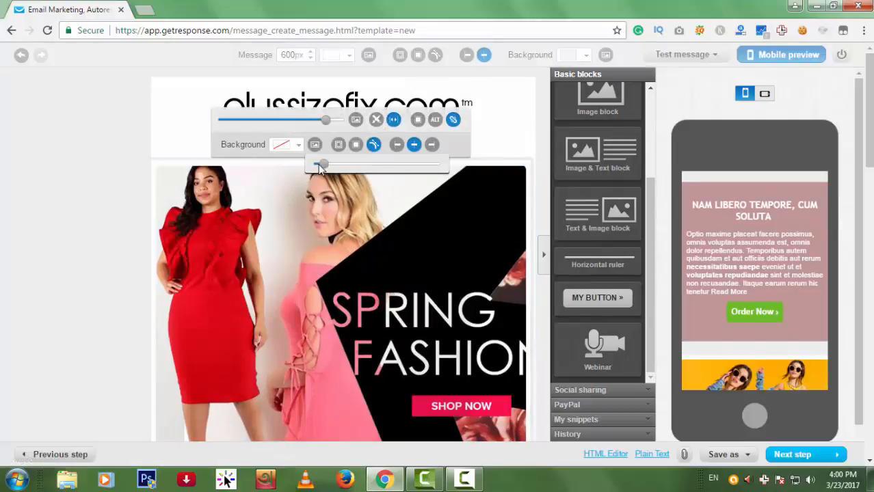
pyautogui.moveTo(318, 164)
pyautogui.mouseDown()
pyautogui.moveTo(392, 166)
pyautogui.moveTo(323, 170)
pyautogui.mouseUp()
pyautogui.click(58, 190)
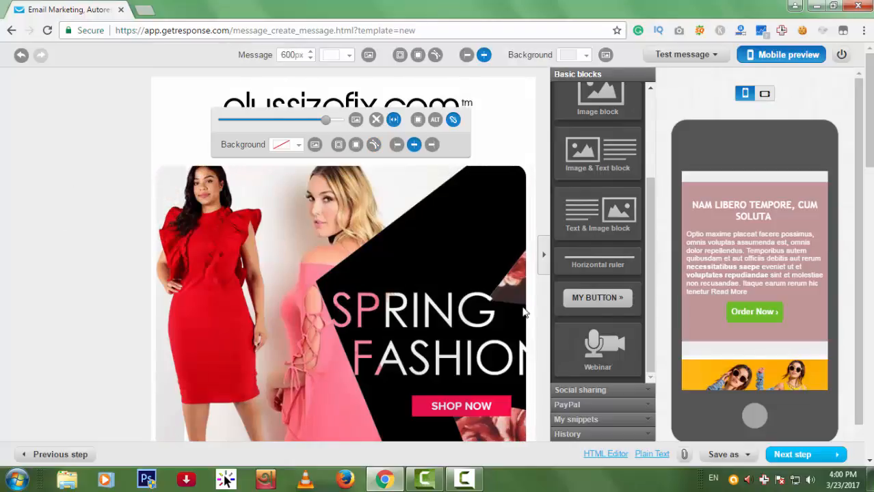
# Shorten the banner block's height and check the email in mobile preview.
pyautogui.scroll(-2, 505, 307)
pyautogui.scroll(-3, 505, 308)
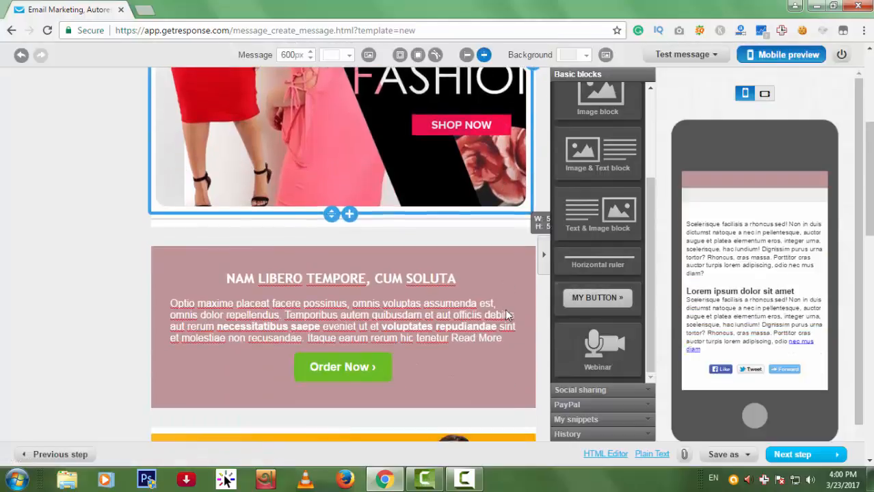
pyautogui.scroll(2, 346, 214)
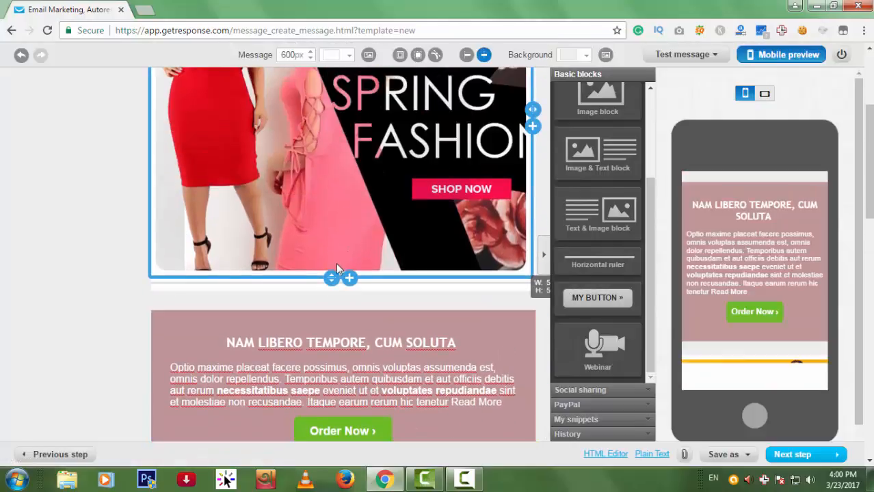
pyautogui.moveTo(330, 271); pyautogui.dragTo(353, 222)
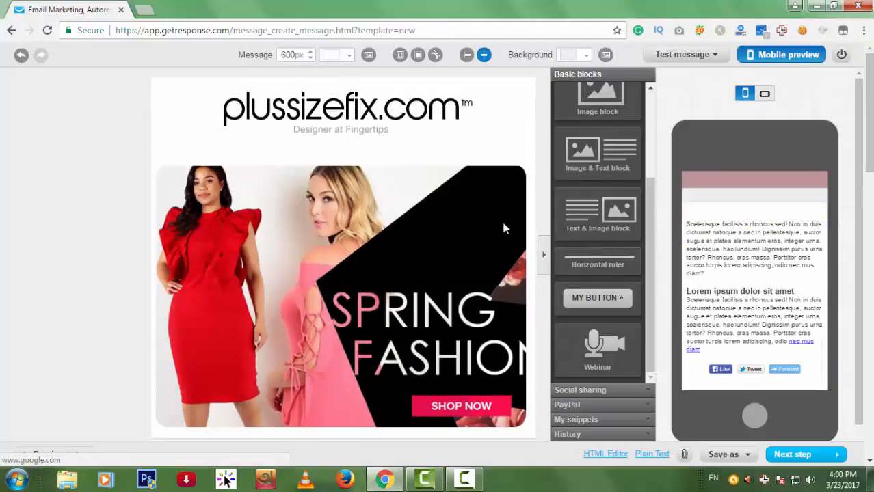
pyautogui.scroll(-1, 527, 236)
pyautogui.scroll(-10, 532, 246)
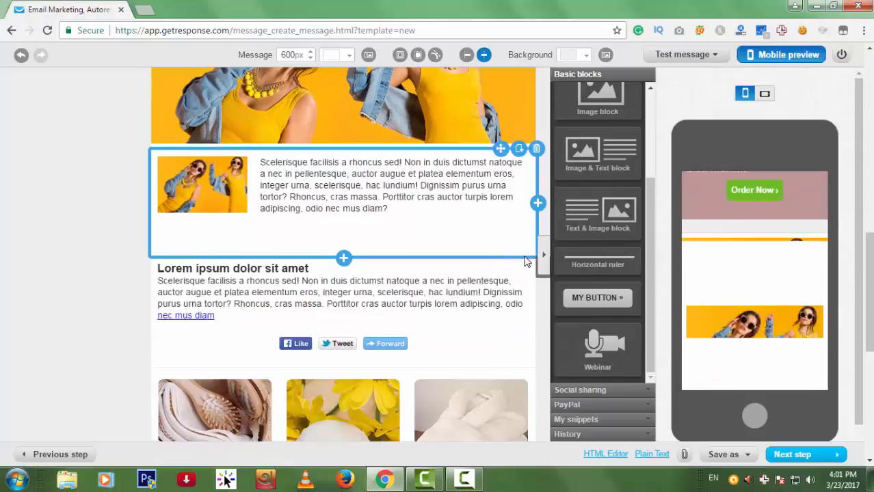
pyautogui.scroll(-5, 520, 271)
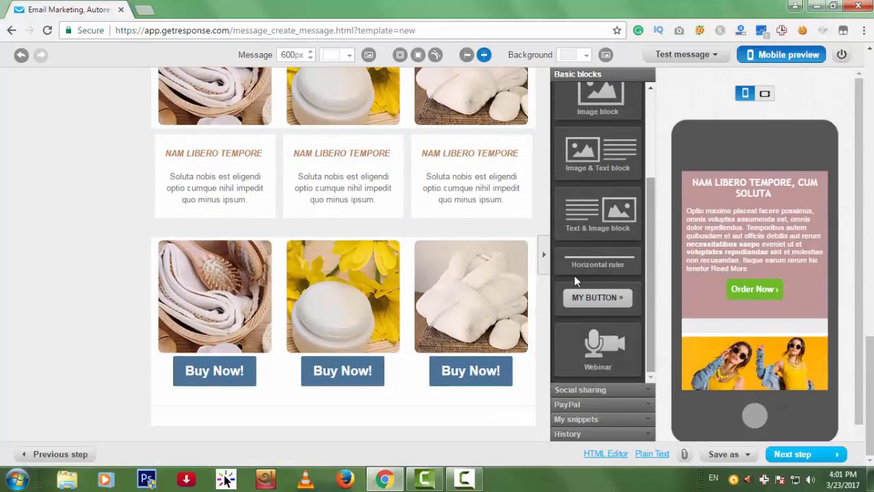
pyautogui.scroll(5, 472, 308)
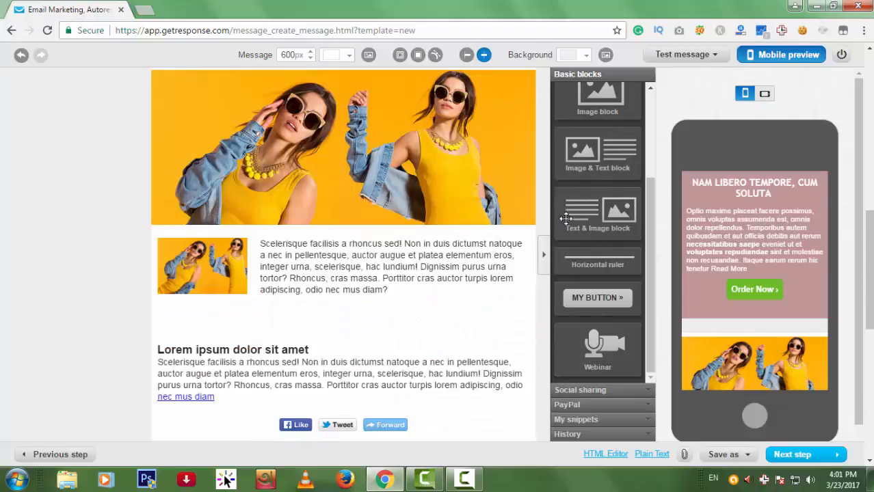
pyautogui.click(791, 58)
# Select only the mytest (3) campaign as recipients and proceed to the message summary.
pyautogui.click(793, 455)
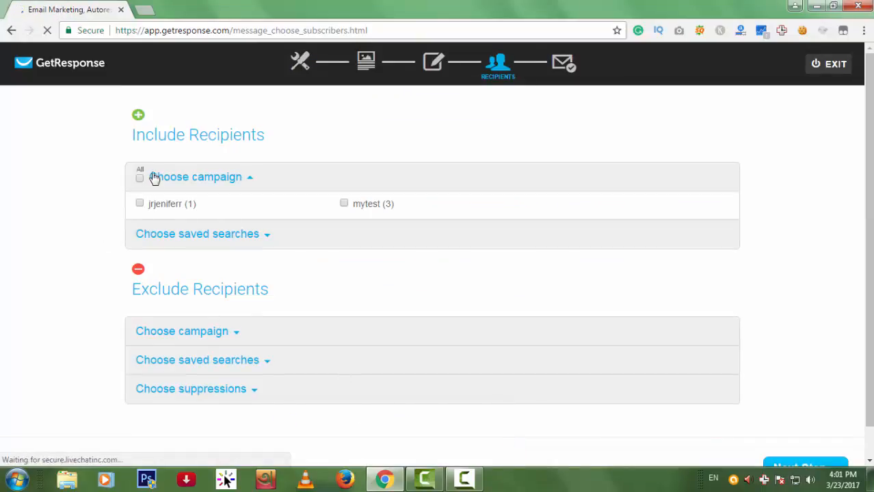
pyautogui.click(140, 203)
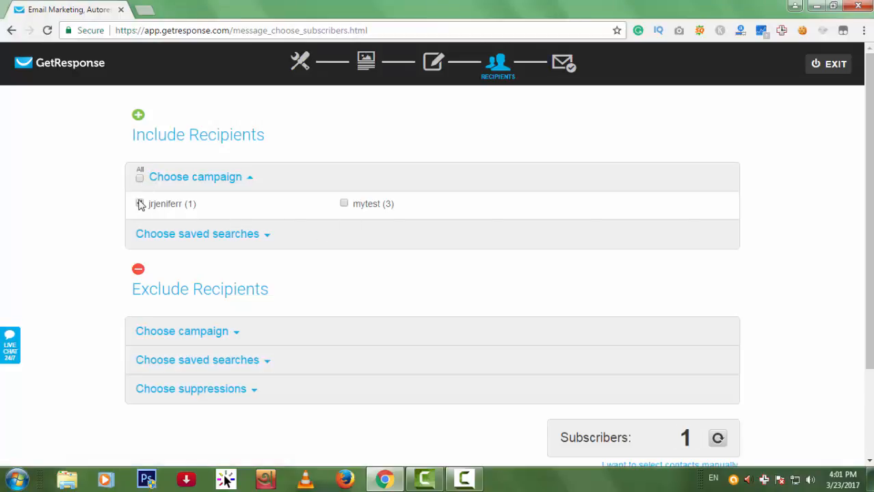
pyautogui.click(139, 204)
pyautogui.click(344, 203)
pyautogui.scroll(-3, 499, 239)
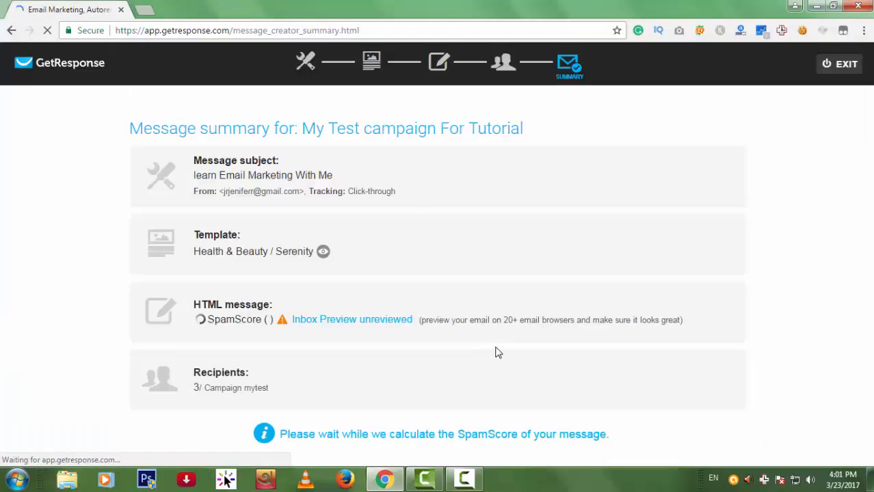
# Review the message in the inbox preview.
pyautogui.click(395, 329)
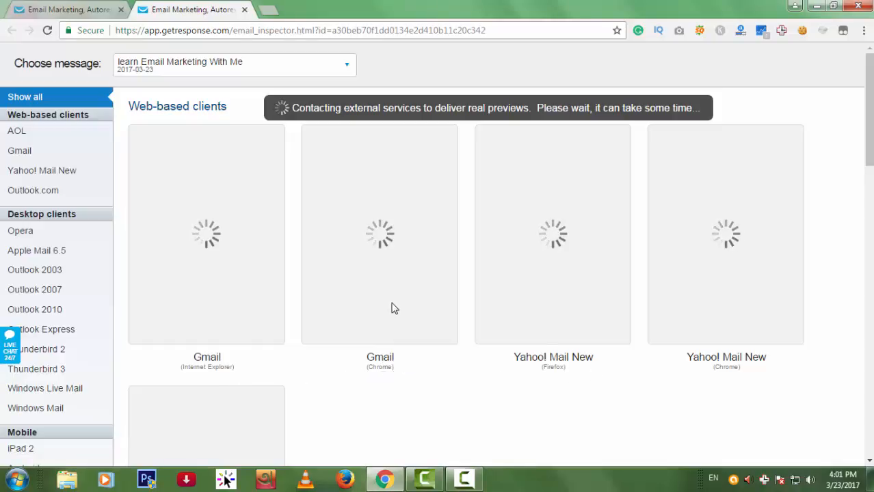
pyautogui.scroll(-4, 622, 417)
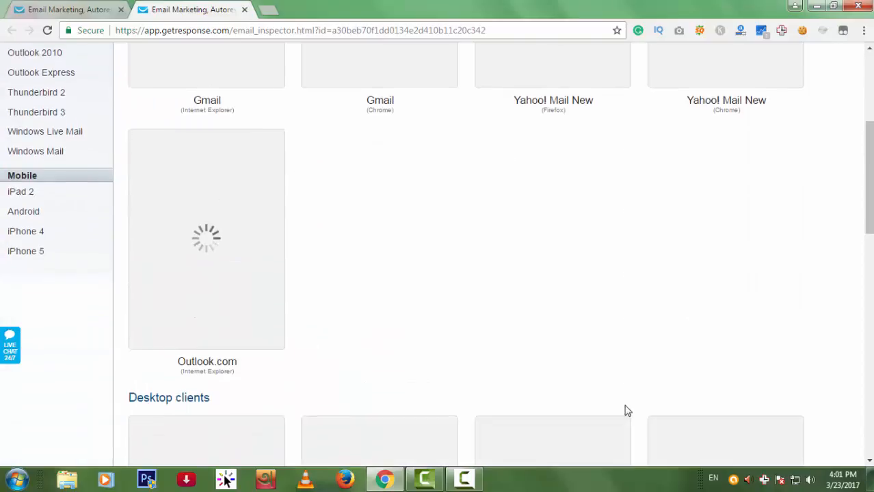
pyautogui.scroll(-13, 626, 397)
pyautogui.scroll(4, 622, 380)
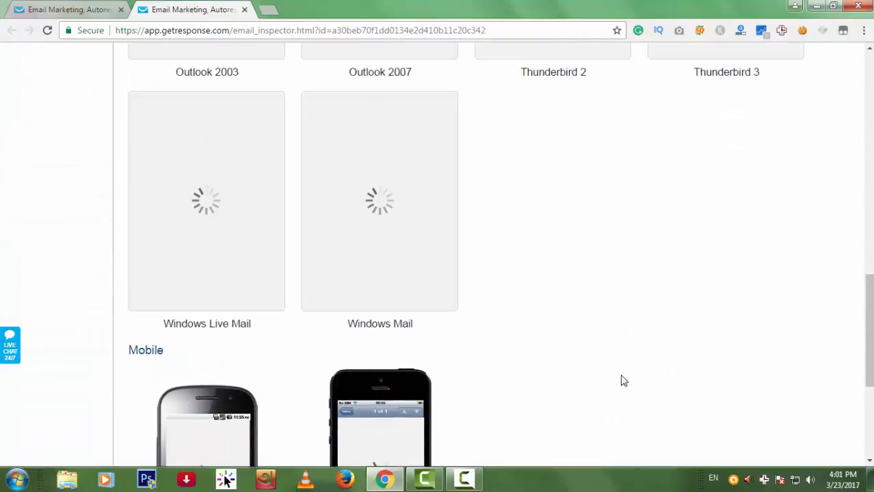
pyautogui.scroll(13, 622, 378)
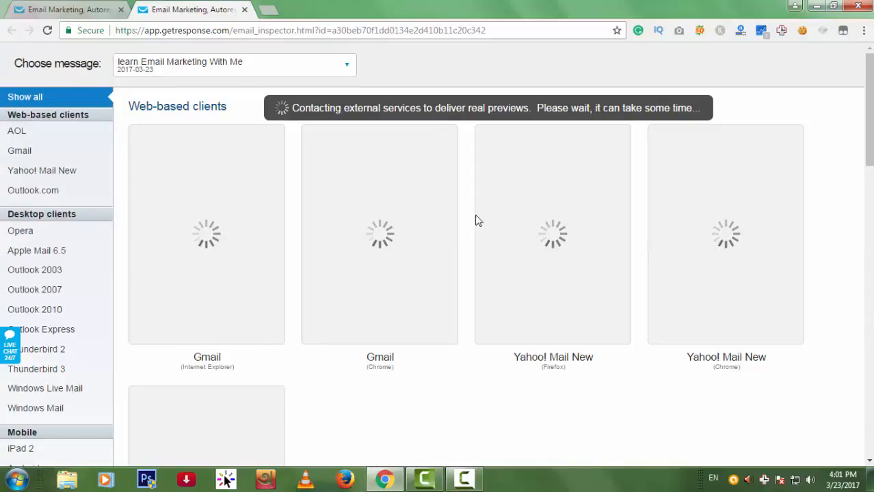
# Send the newsletter from the message summary page.
pyautogui.hotkey('ctrl', 'Tab')
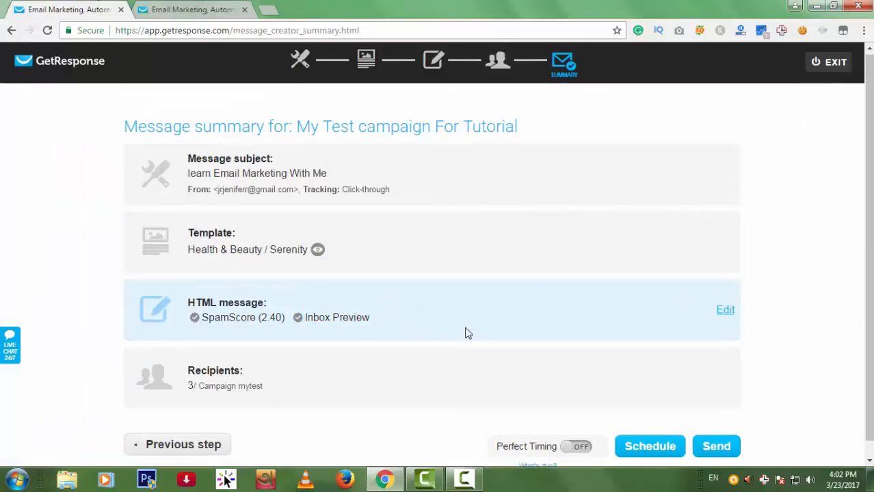
pyautogui.scroll(-1, 465, 333)
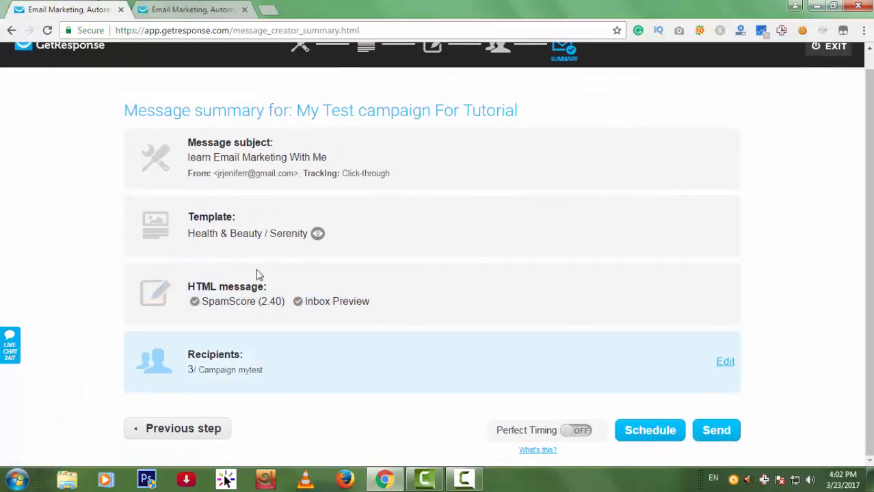
pyautogui.click(714, 434)
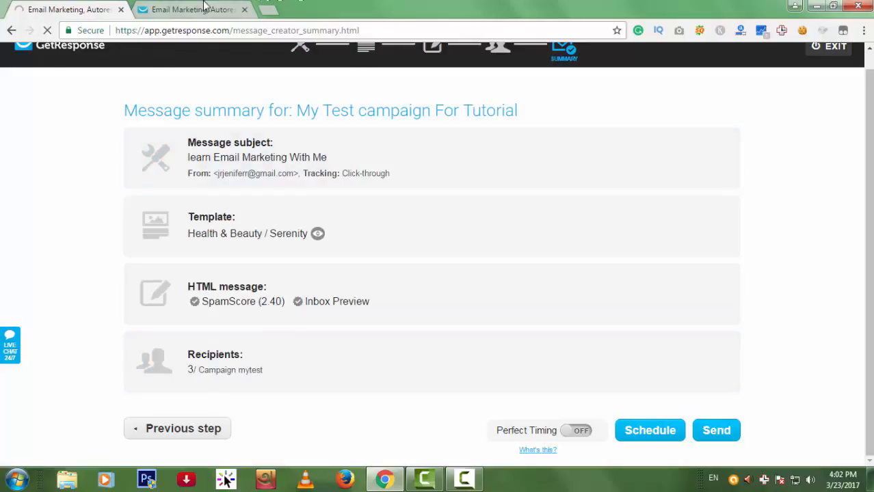
pyautogui.click(204, 8)
pyautogui.hotkey('ctrl', 'Tab')
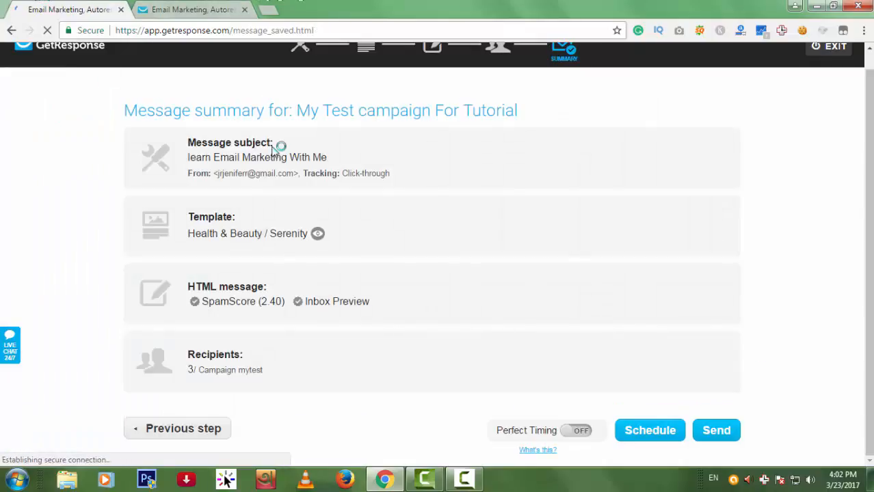
# Close the inbox preview, browse the newsletter's online copy, then close that tab.
pyautogui.click(244, 10)
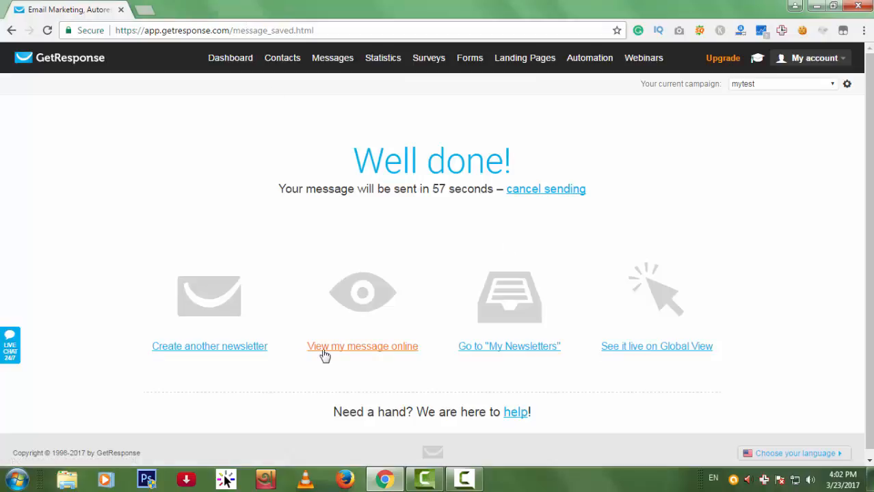
pyautogui.click(358, 353)
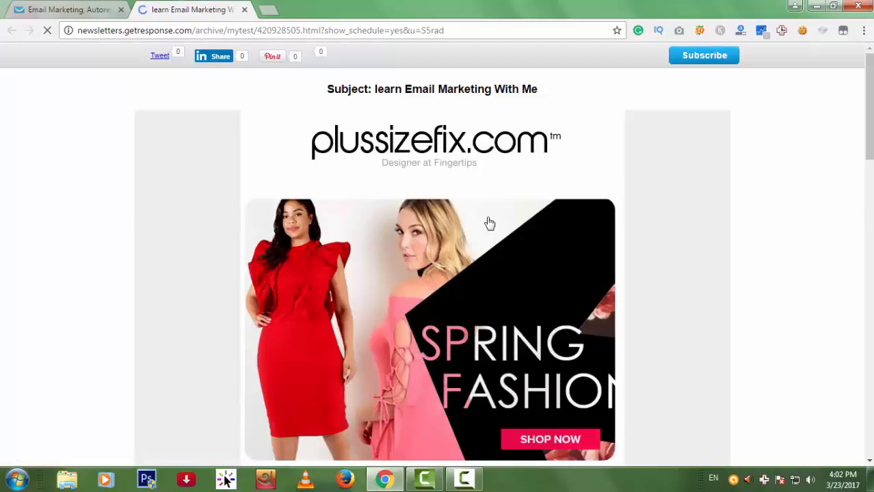
pyautogui.scroll(-15, 576, 169)
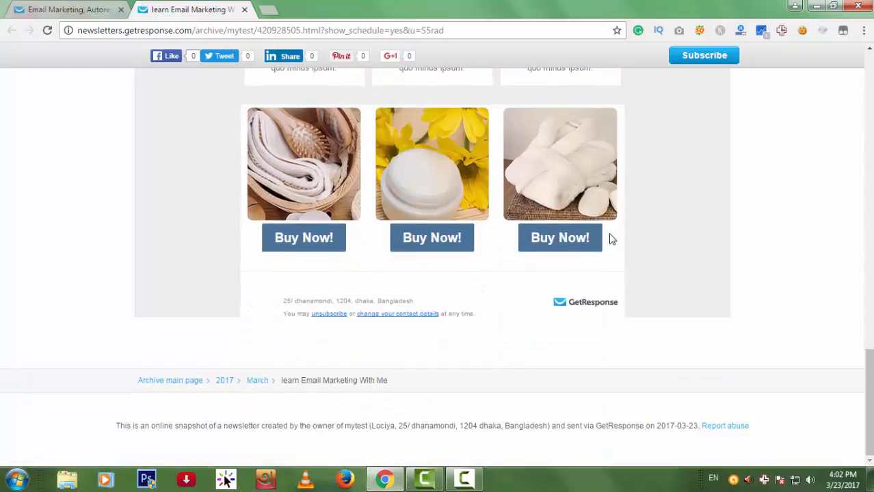
pyautogui.scroll(15, 608, 238)
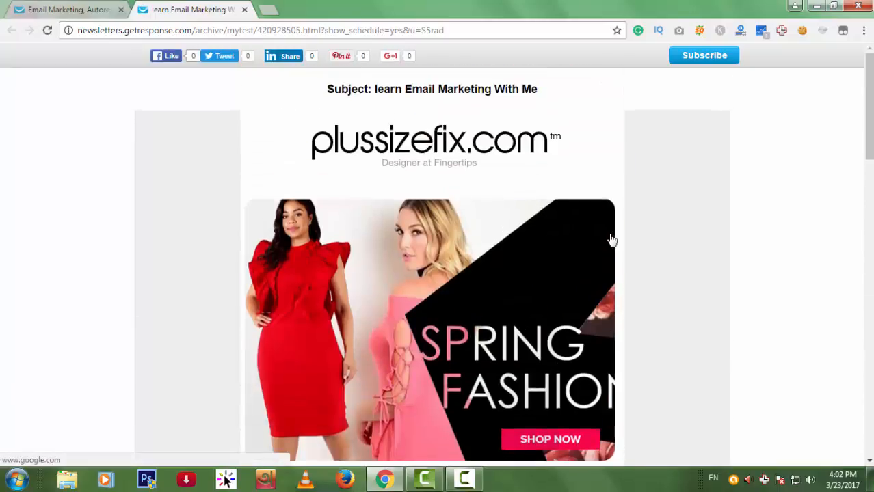
pyautogui.scroll(-15, 718, 322)
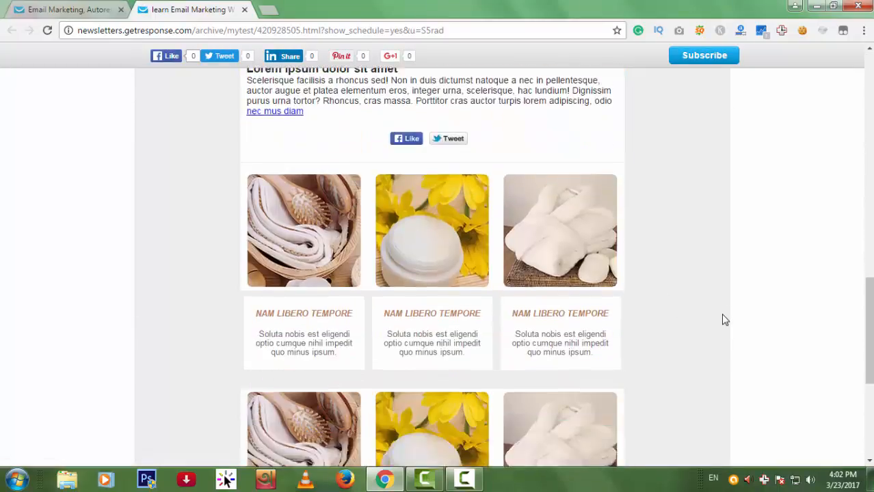
pyautogui.scroll(-5, 725, 319)
pyautogui.scroll(10, 726, 315)
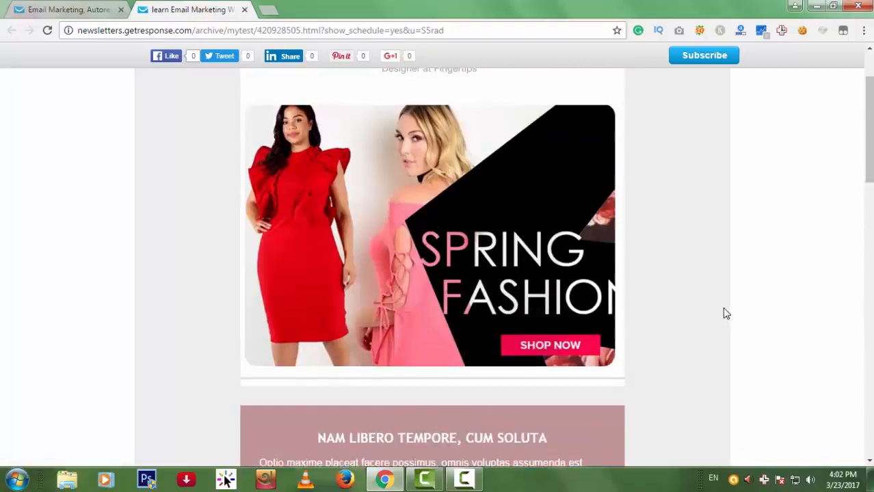
pyautogui.scroll(2, 726, 313)
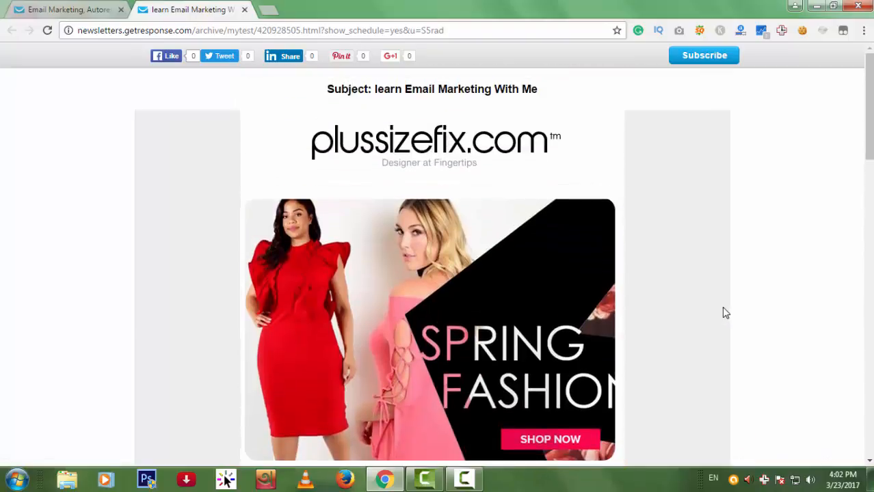
pyautogui.click(244, 10)
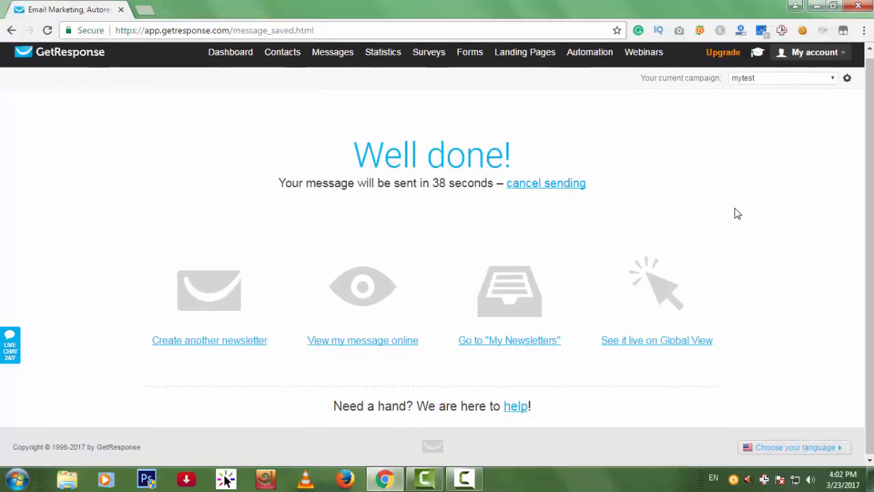
pyautogui.scroll(1, 663, 199)
pyautogui.moveTo(517, 62)
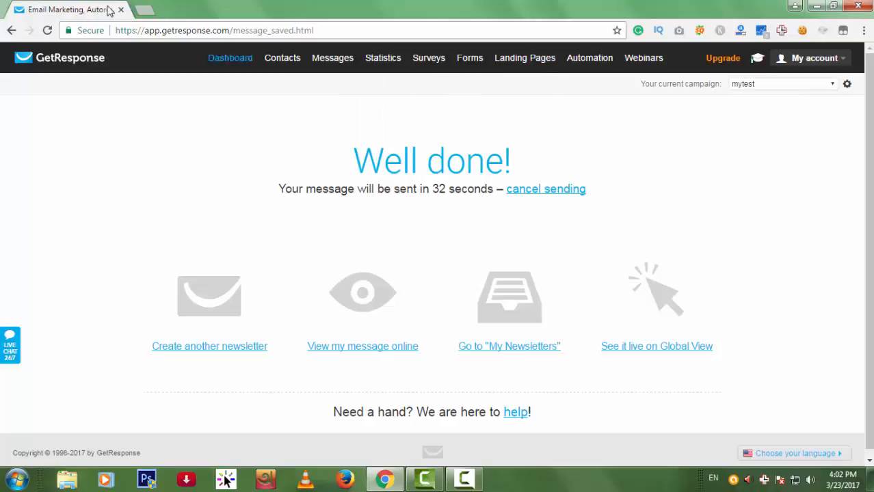
# Search Google for 'landing page' in a new tab and browse the Images results.
pyautogui.click(152, 8)
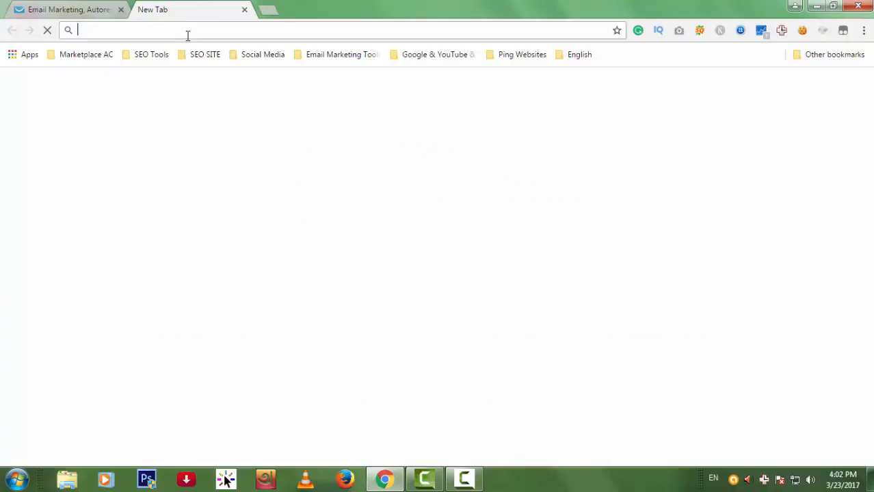
pyautogui.write('landing page')
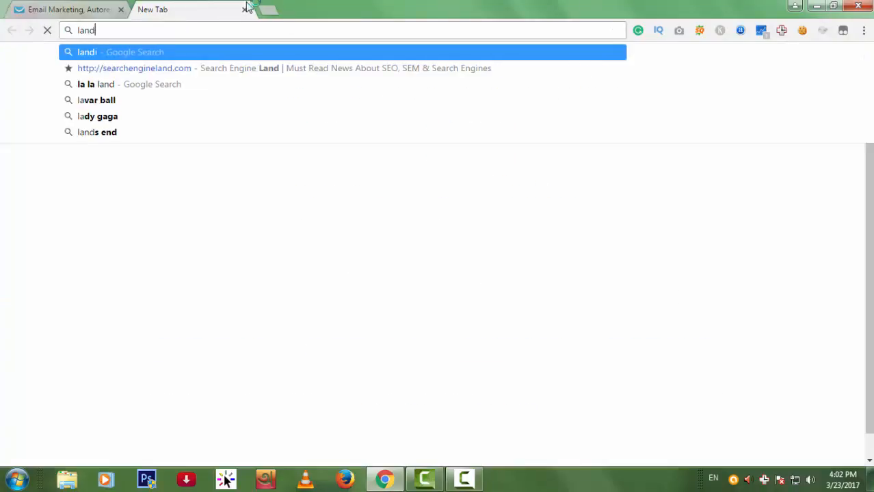
pyautogui.press('Return')
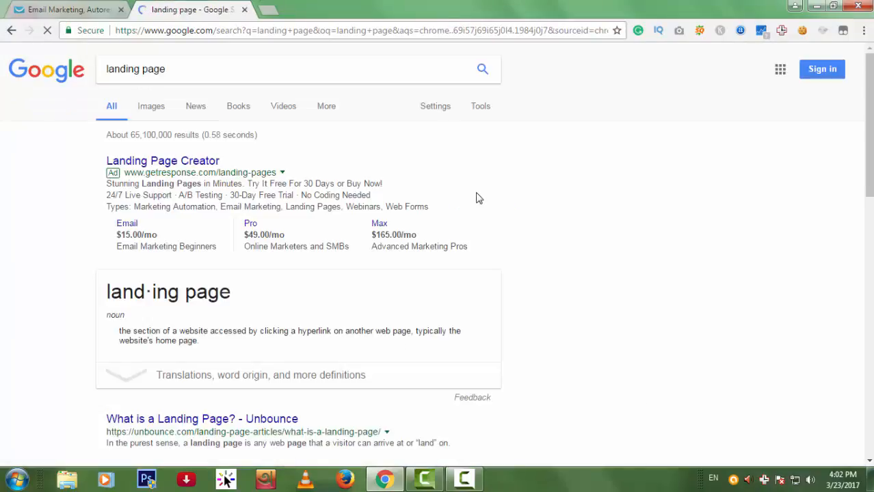
pyautogui.click(156, 115)
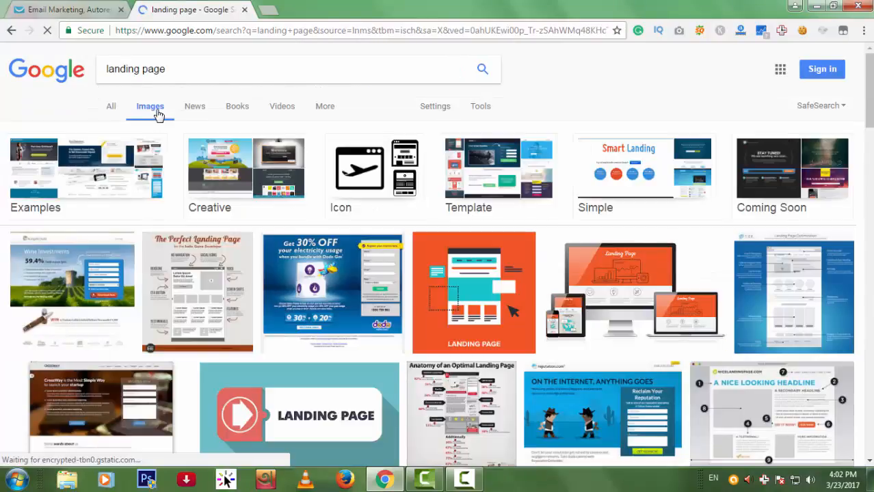
pyautogui.scroll(-4, 366, 300)
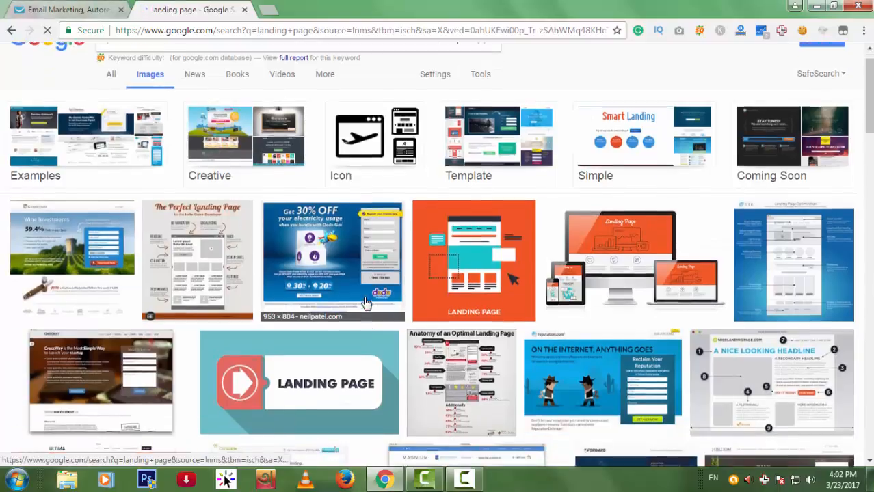
pyautogui.scroll(-5, 405, 304)
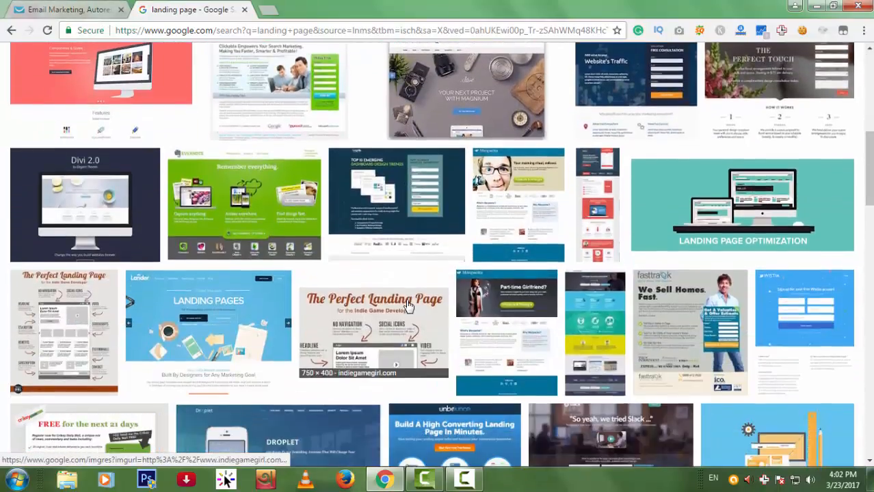
pyautogui.scroll(-6, 440, 304)
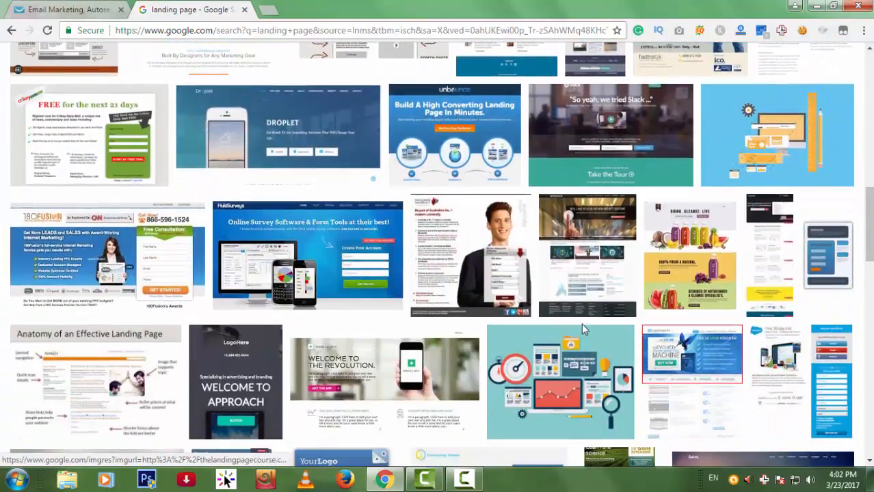
pyautogui.scroll(15, 593, 328)
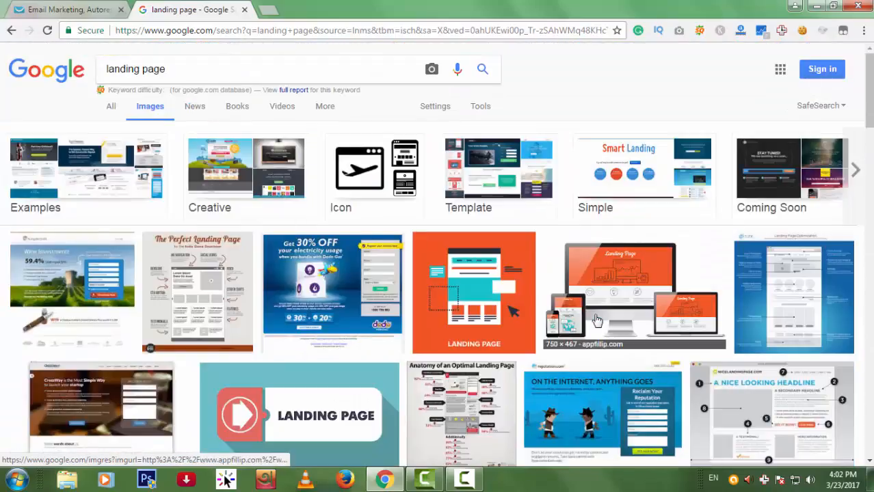
# Filter Google Images to creative landing pages and open the full-size Happy Holidays design.
pyautogui.click(236, 156)
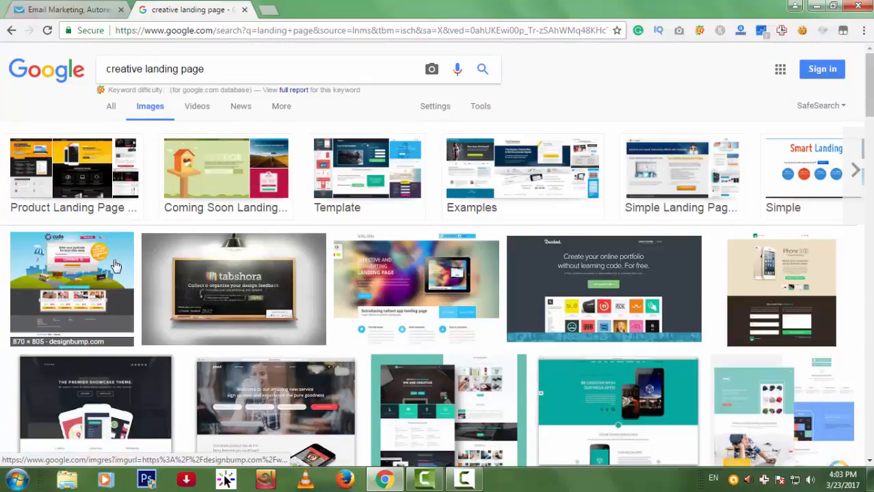
pyautogui.click(115, 267)
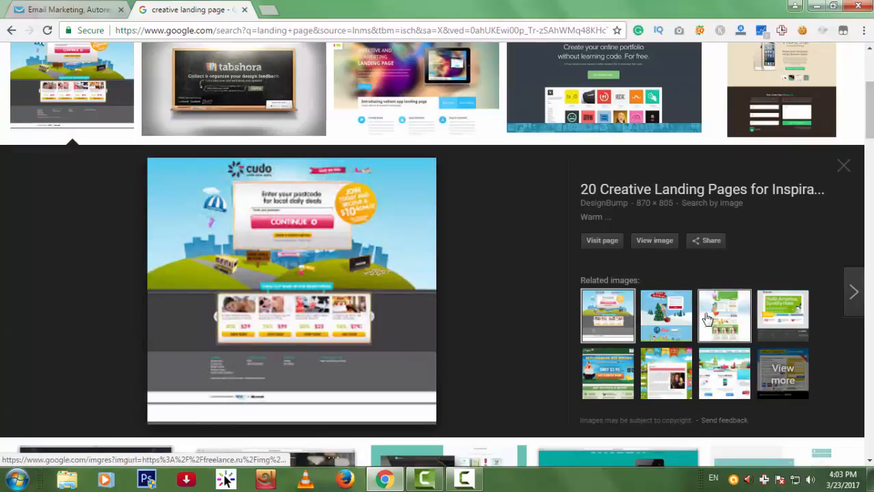
pyautogui.click(663, 318)
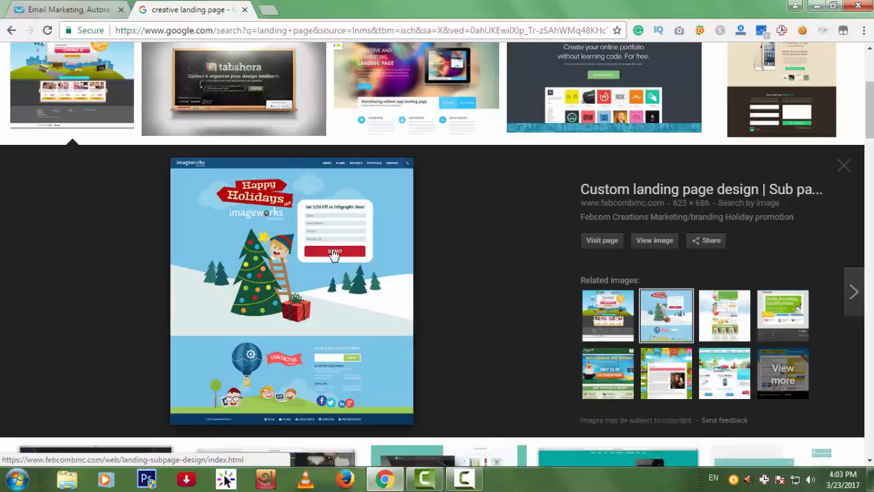
pyautogui.click(635, 248)
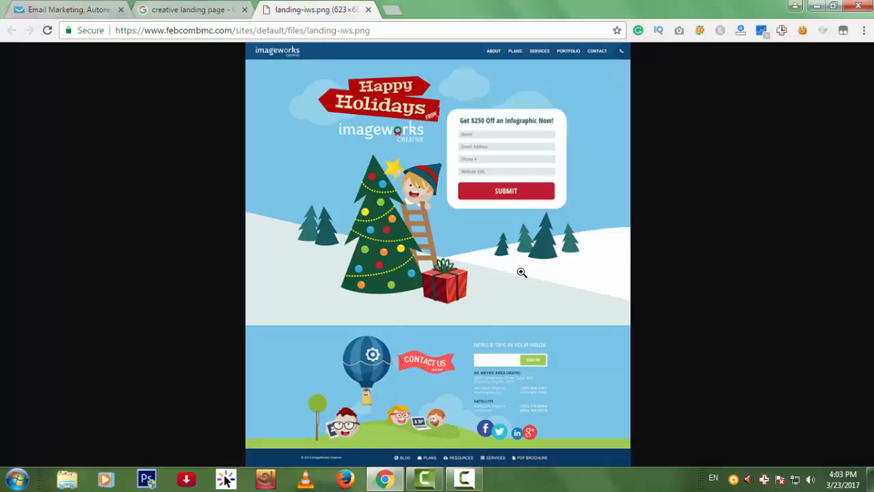
# Close the full-size image, preview another landing page design, then close the image results.
pyautogui.click(368, 9)
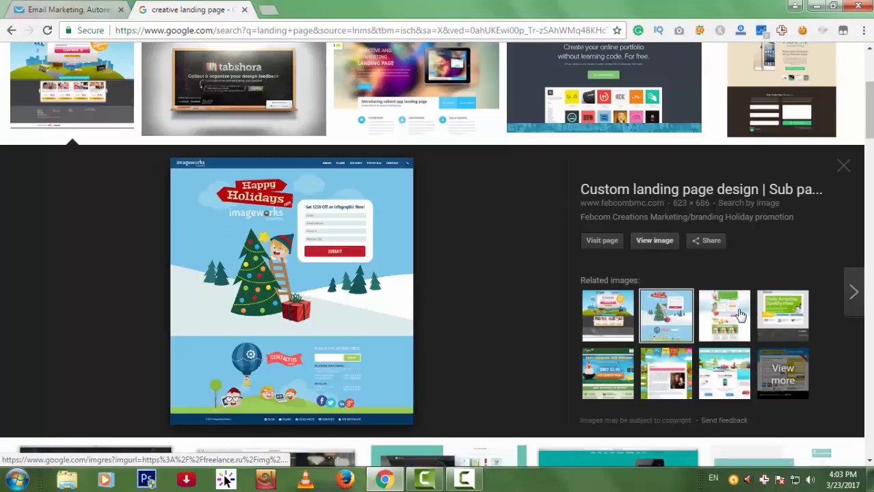
pyautogui.click(740, 314)
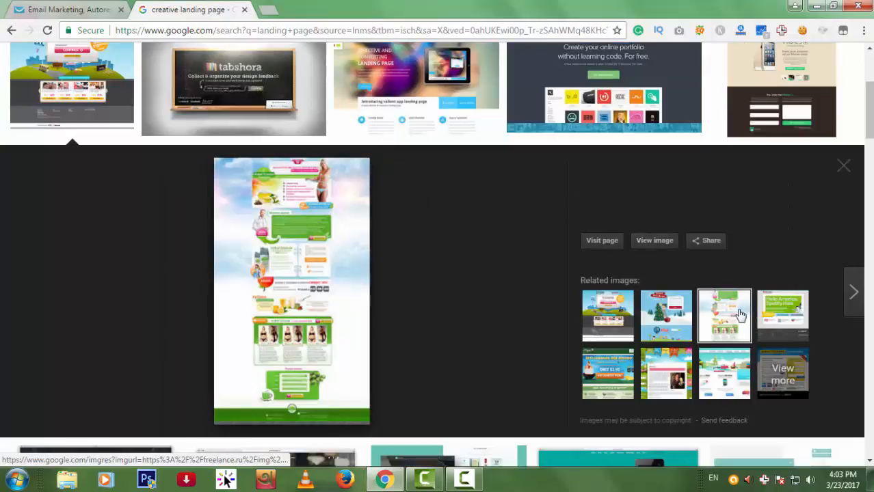
pyautogui.click(840, 168)
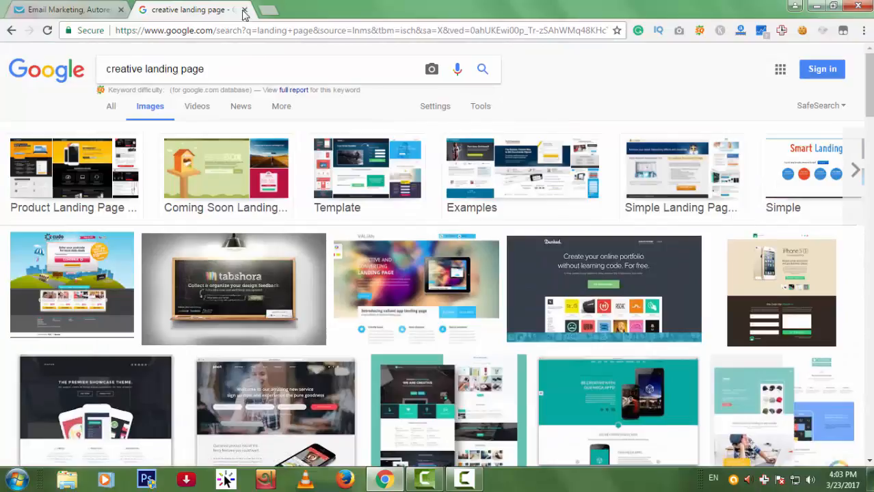
pyautogui.click(244, 10)
# Create a new landing page and pick the Life Hacks eBook template from the gallery.
pyautogui.moveTo(517, 61)
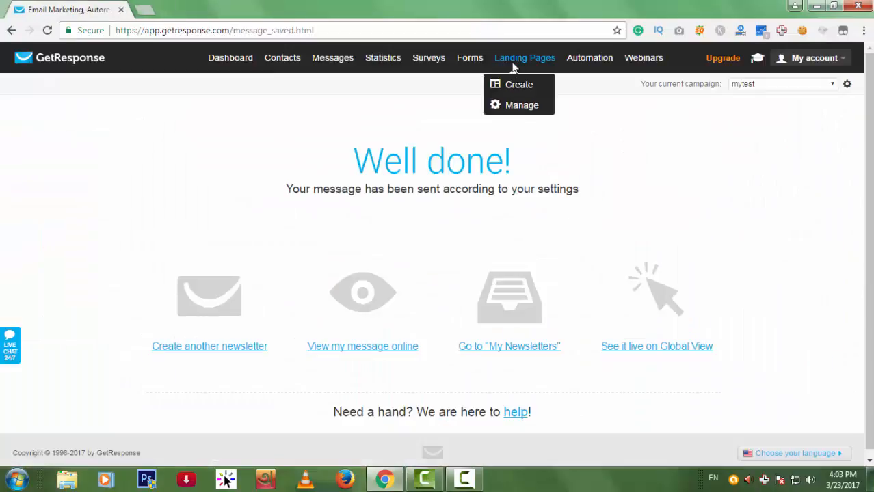
pyautogui.click(496, 84)
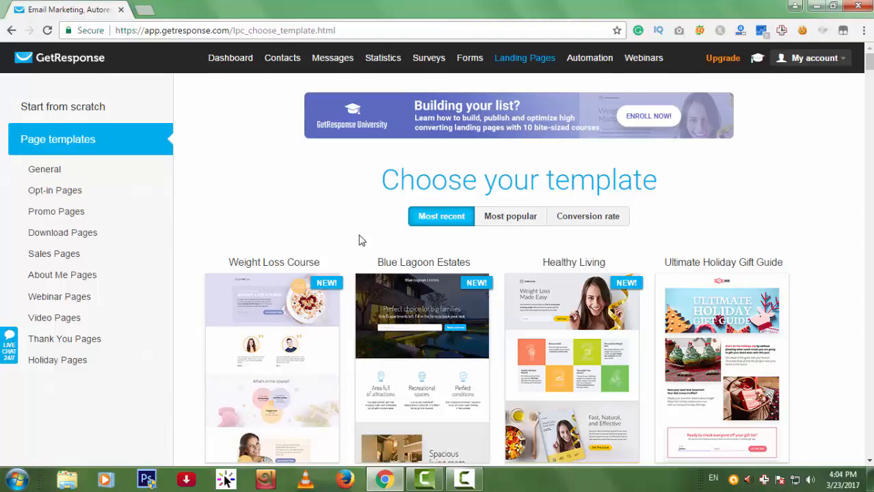
pyautogui.scroll(-5, 362, 240)
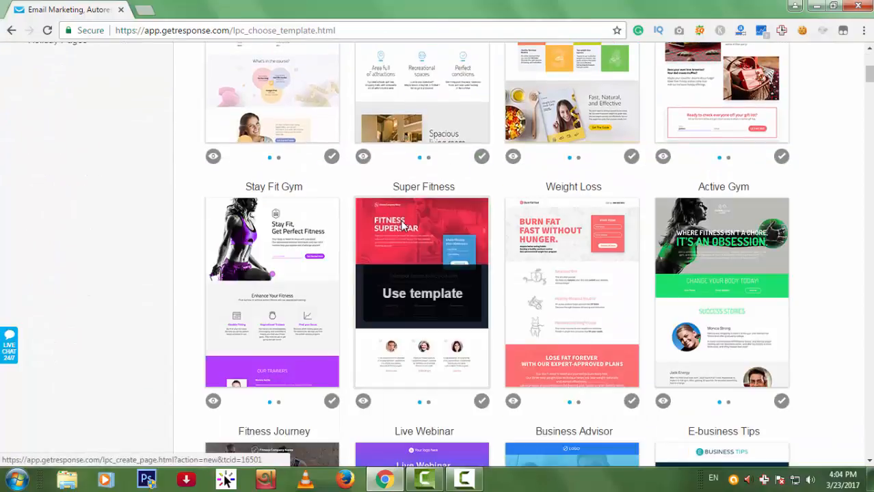
pyautogui.scroll(-2, 577, 289)
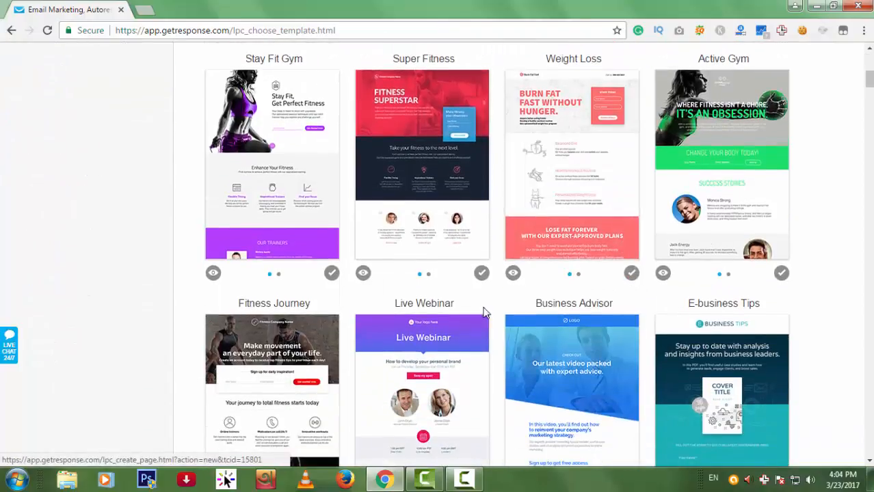
pyautogui.scroll(-3, 520, 309)
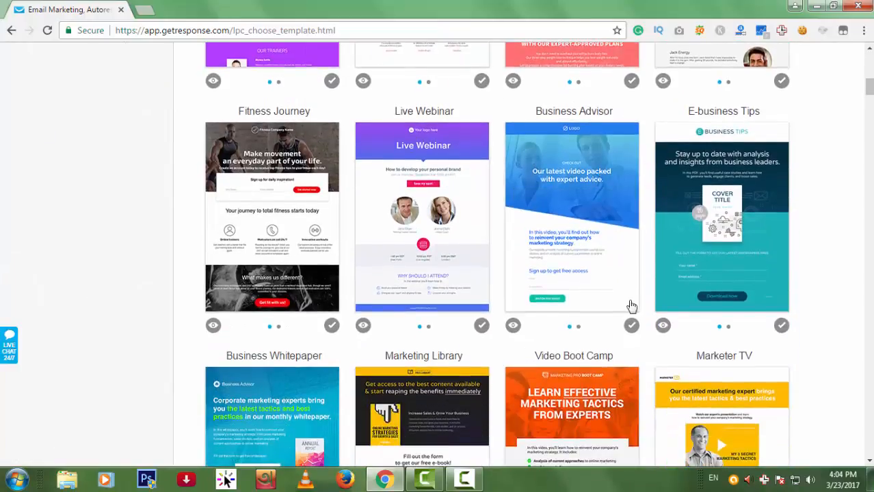
pyautogui.scroll(-3, 630, 307)
pyautogui.scroll(-3, 835, 286)
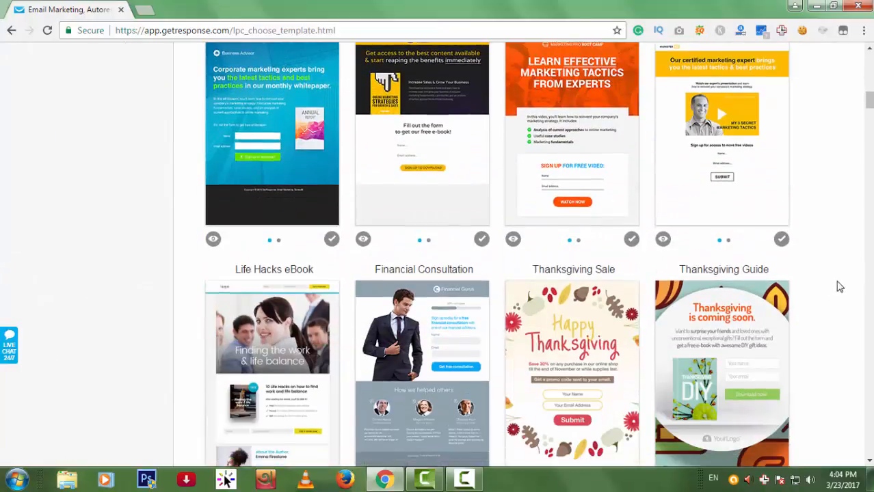
pyautogui.scroll(1, 840, 287)
pyautogui.scroll(-2, 567, 274)
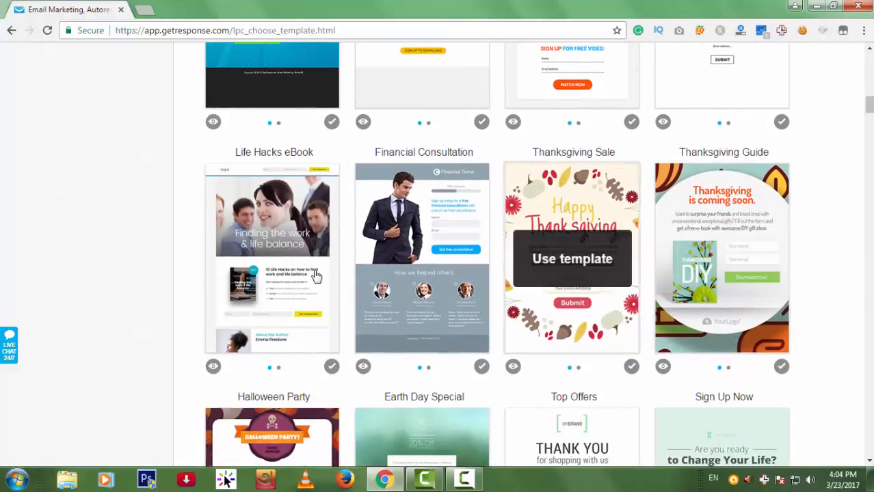
pyautogui.click(258, 260)
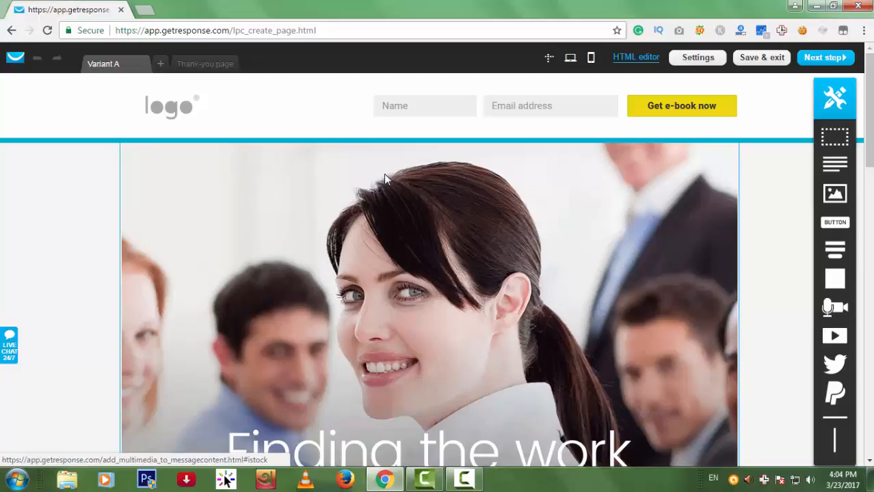
# Scroll through the template's hero, e-book offer, author bio and testimonials, then back up.
pyautogui.scroll(-7, 650, 212)
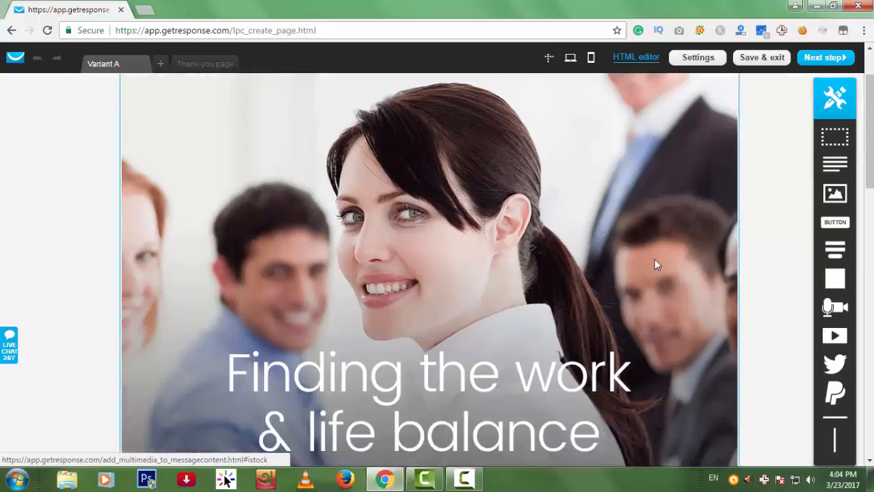
pyautogui.scroll(4, 662, 273)
pyautogui.scroll(3, 664, 277)
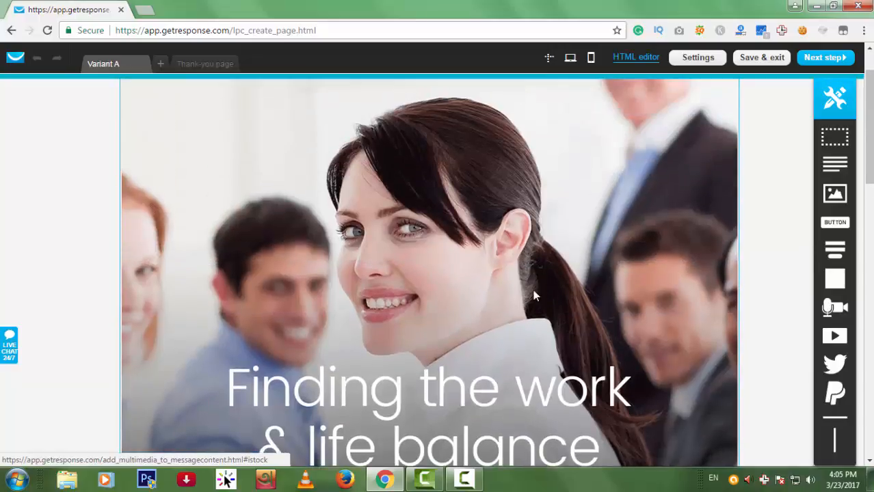
pyautogui.scroll(-2, 540, 291)
pyautogui.scroll(-2, 410, 219)
pyautogui.scroll(1, 401, 225)
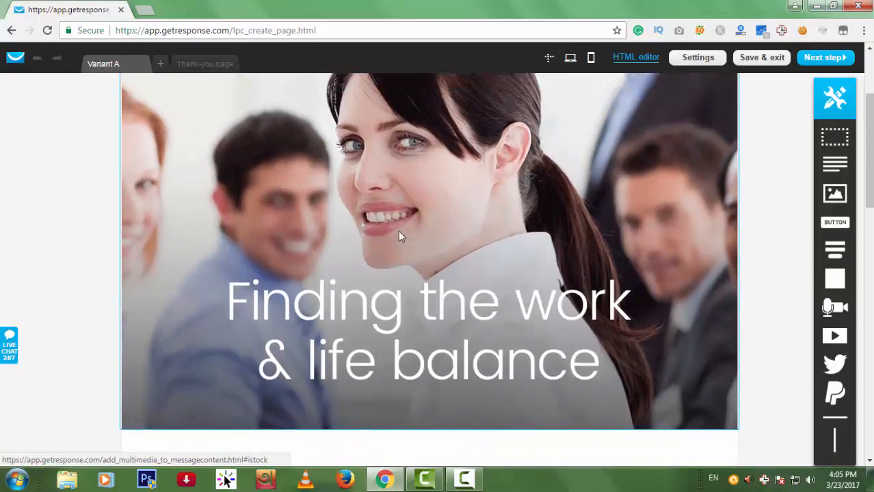
pyautogui.scroll(1, 401, 236)
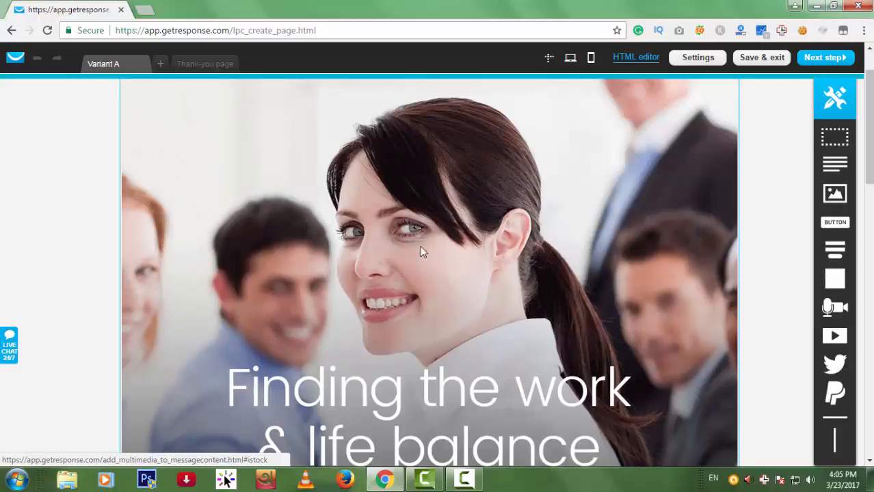
pyautogui.scroll(-2, 513, 264)
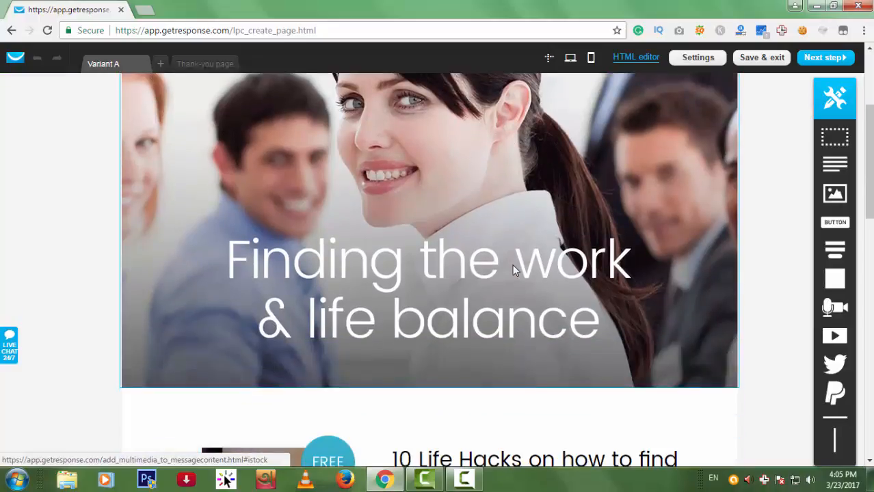
pyautogui.scroll(-2, 509, 268)
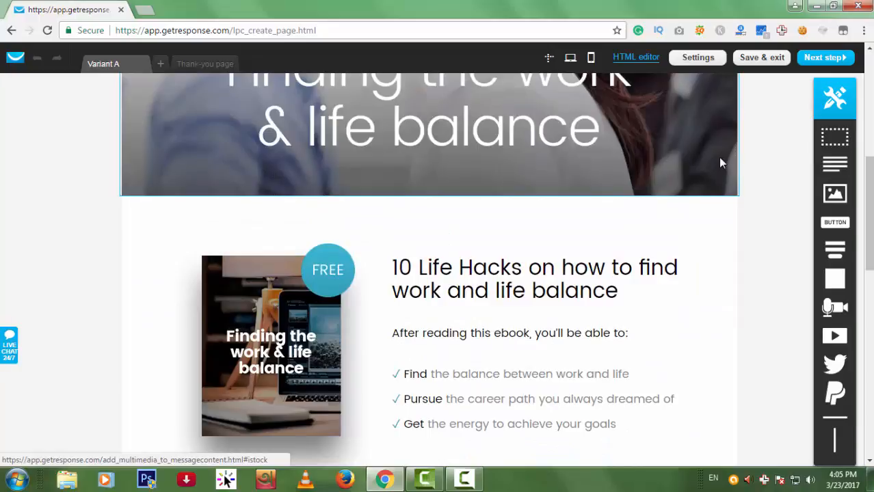
pyautogui.scroll(-2, 444, 259)
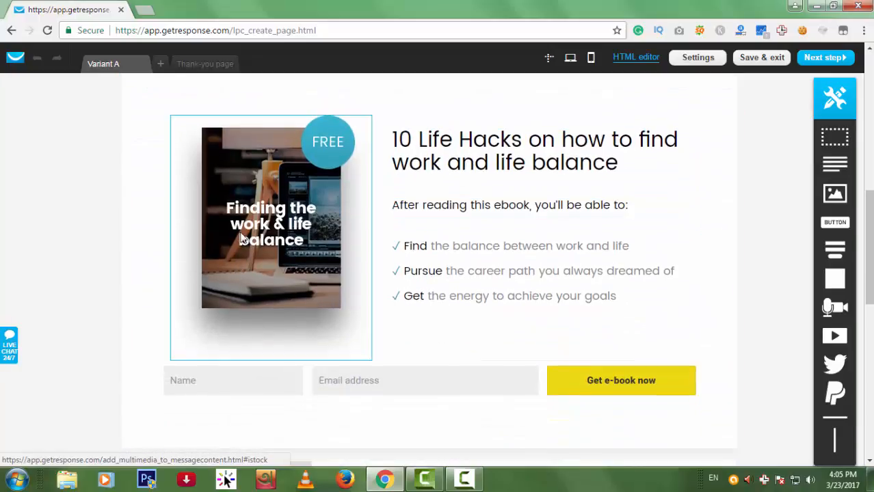
pyautogui.scroll(-1, 353, 256)
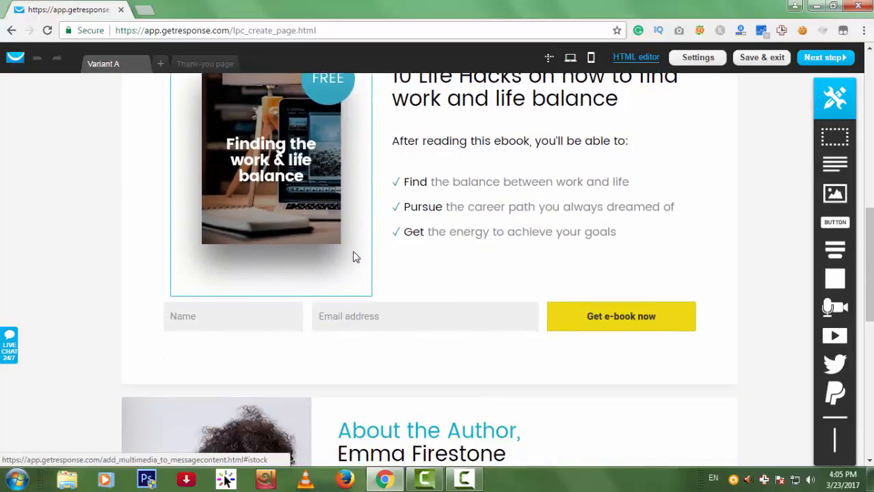
pyautogui.scroll(-5, 362, 288)
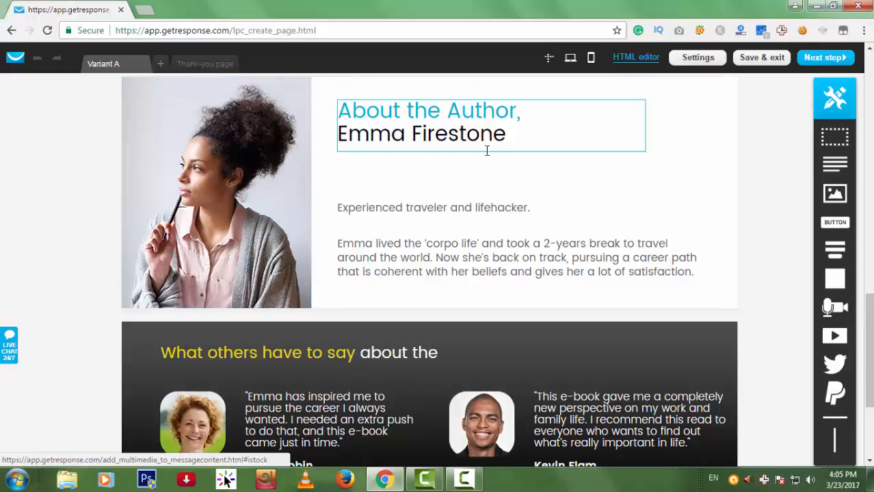
pyautogui.scroll(-2, 597, 253)
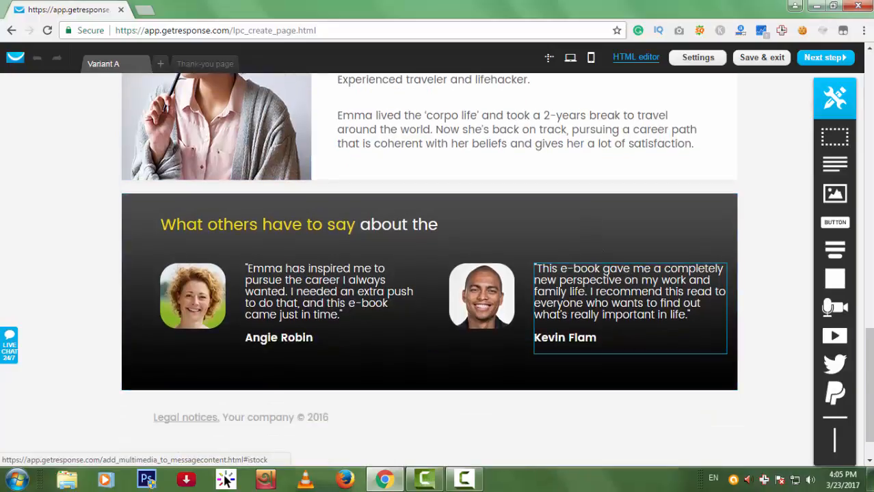
pyautogui.scroll(10, 655, 271)
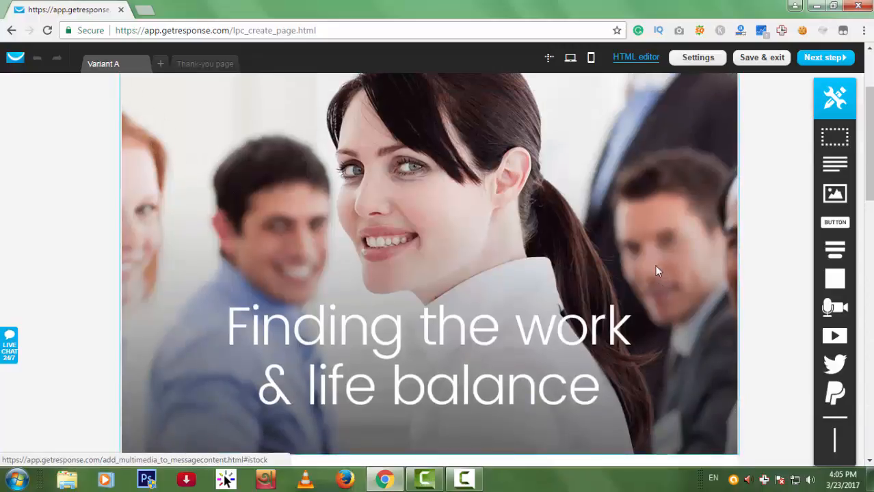
pyautogui.scroll(1, 655, 271)
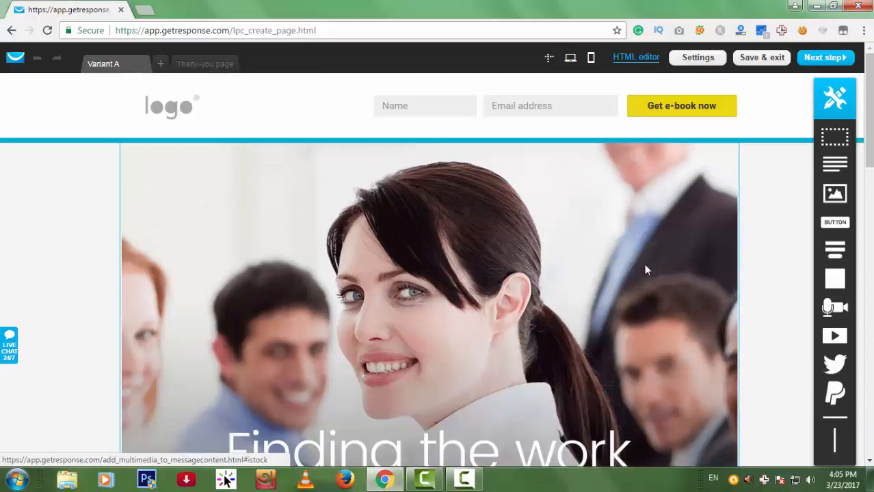
# Delete the header and ebook-section signup forms and add a new form under the bullet points.
pyautogui.click(672, 109)
pyautogui.click(728, 101)
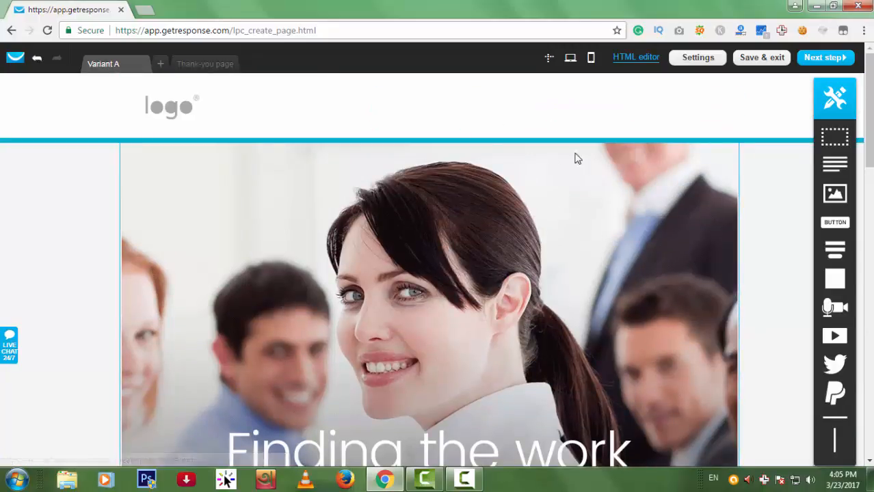
pyautogui.scroll(-9, 575, 159)
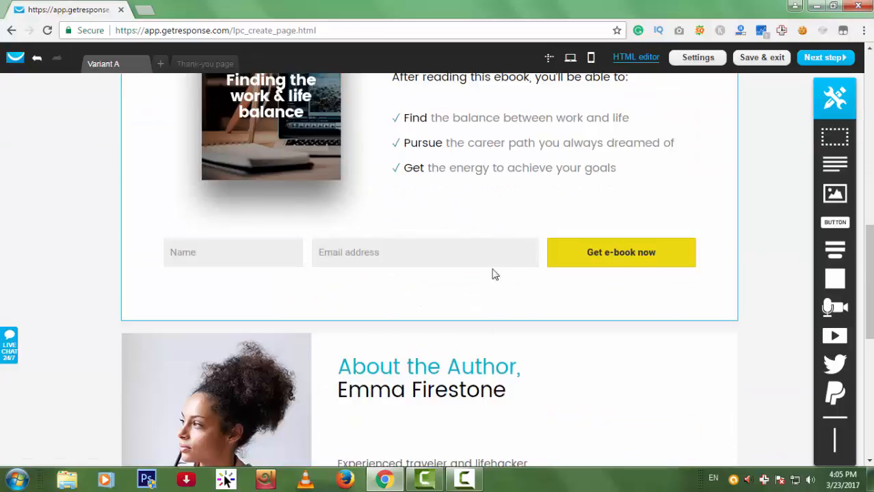
pyautogui.scroll(3, 631, 208)
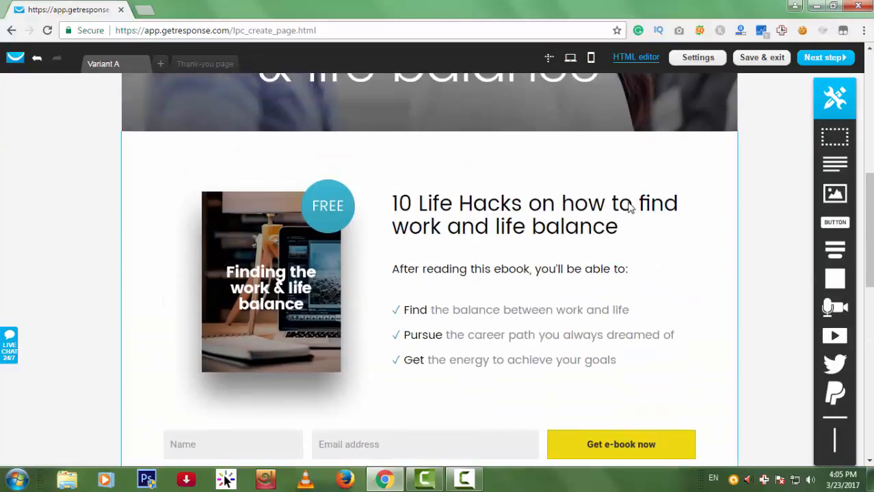
pyautogui.scroll(-3, 638, 287)
pyautogui.click(645, 258)
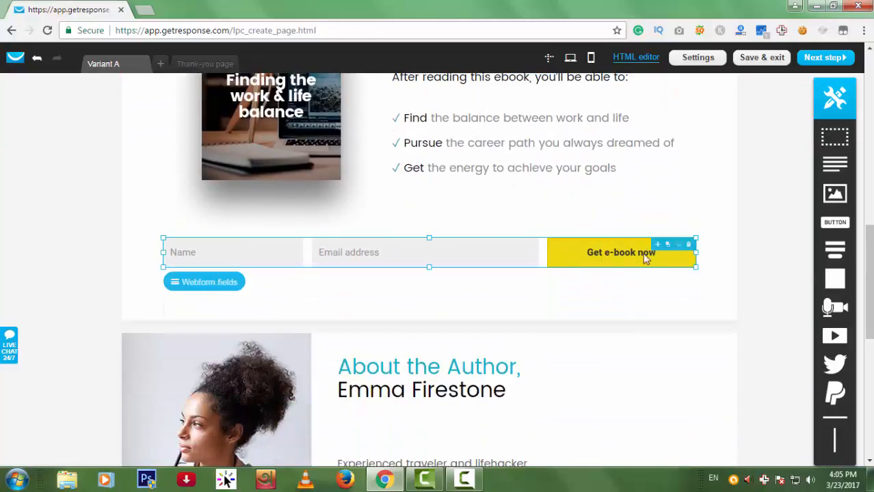
pyautogui.click(690, 245)
pyautogui.moveTo(835, 249); pyautogui.dragTo(486, 263)
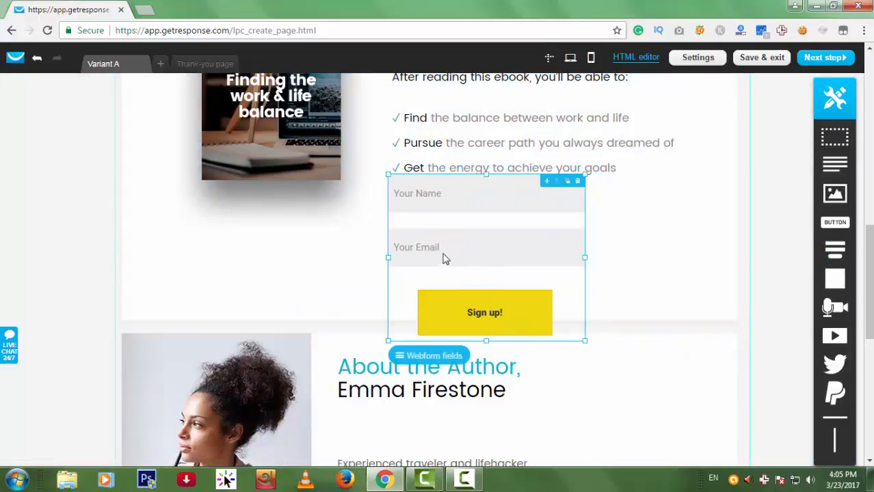
# Relabel the form's Sign up button to Subscribe at font size 23.
pyautogui.click(497, 311)
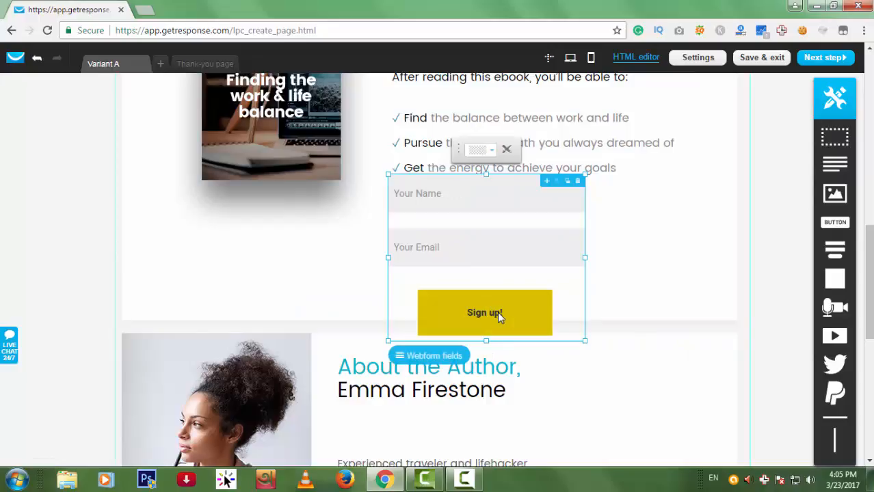
pyautogui.doubleClick(495, 313)
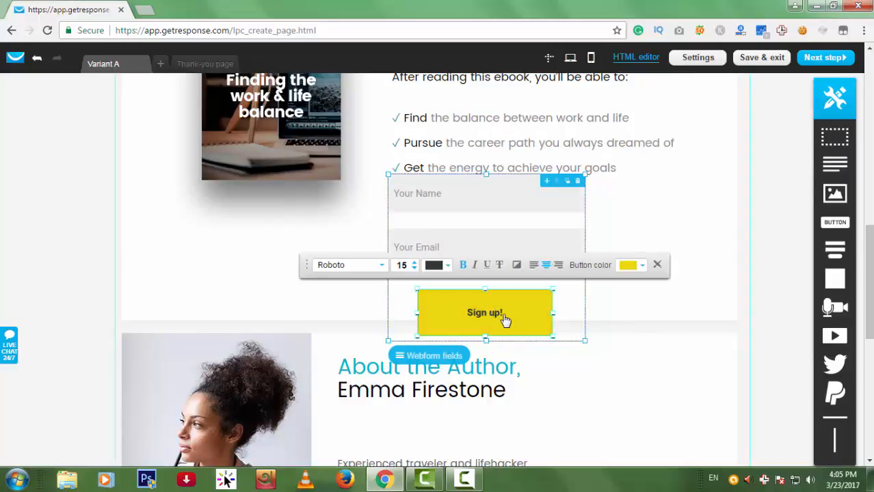
pyautogui.click(500, 298)
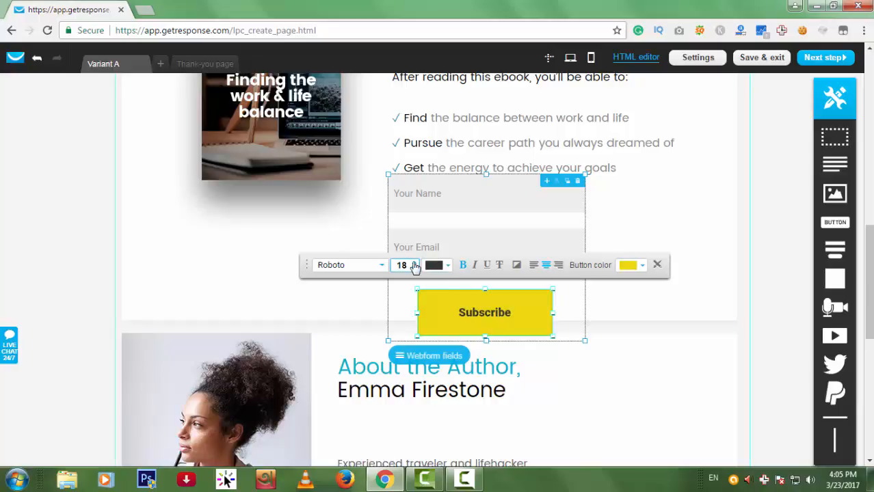
pyautogui.click(414, 263)
pyautogui.click(413, 263)
pyautogui.click(413, 263)
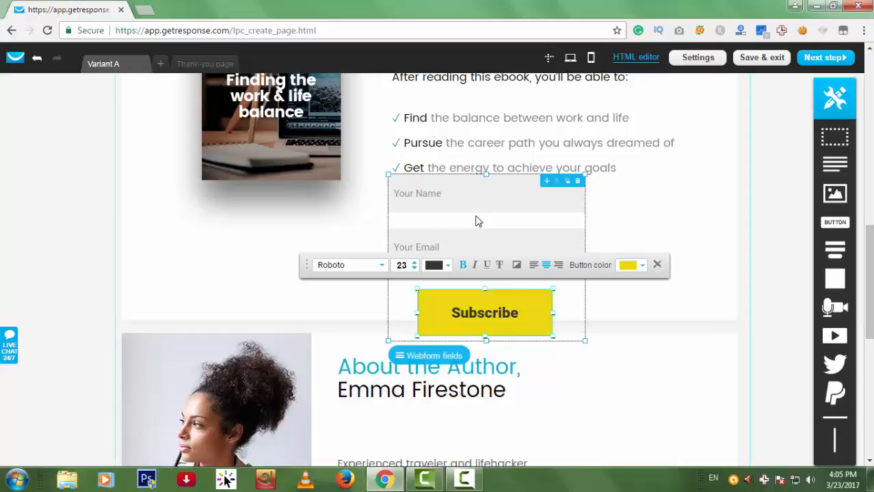
pyautogui.click(648, 259)
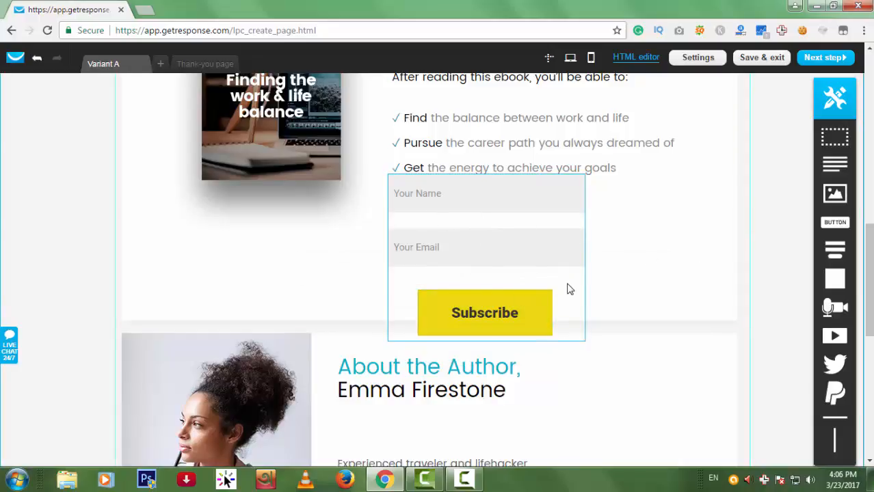
# Reshape the Name and Email fields shorter and wider and move them right above Subscribe.
pyautogui.scroll(2, 472, 344)
pyautogui.scroll(-1, 431, 260)
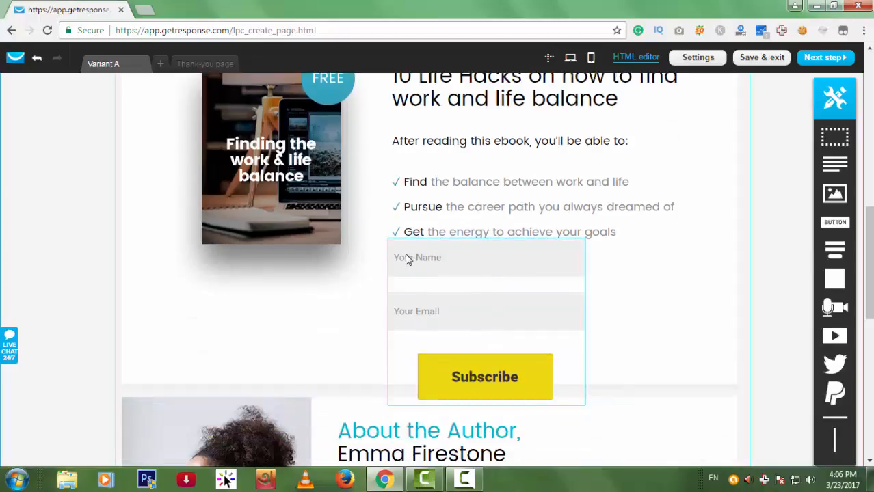
pyautogui.click(526, 346)
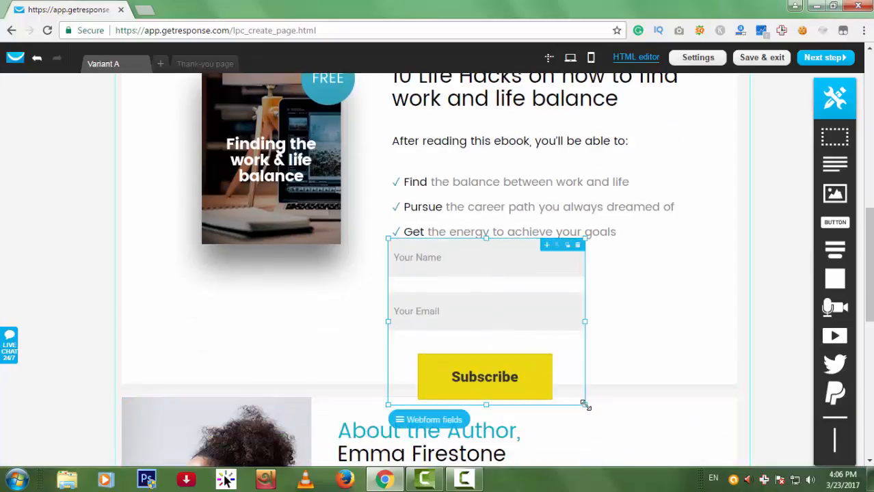
pyautogui.moveTo(585, 406); pyautogui.dragTo(634, 323)
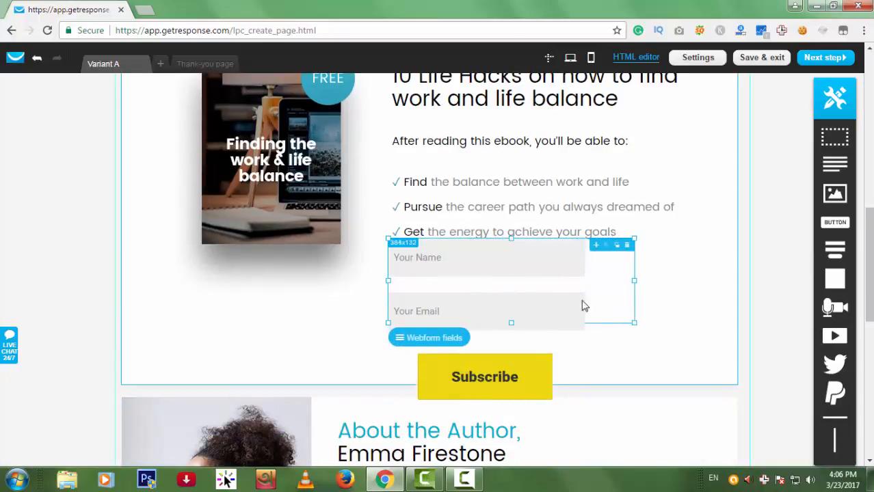
pyautogui.moveTo(562, 307); pyautogui.dragTo(669, 304)
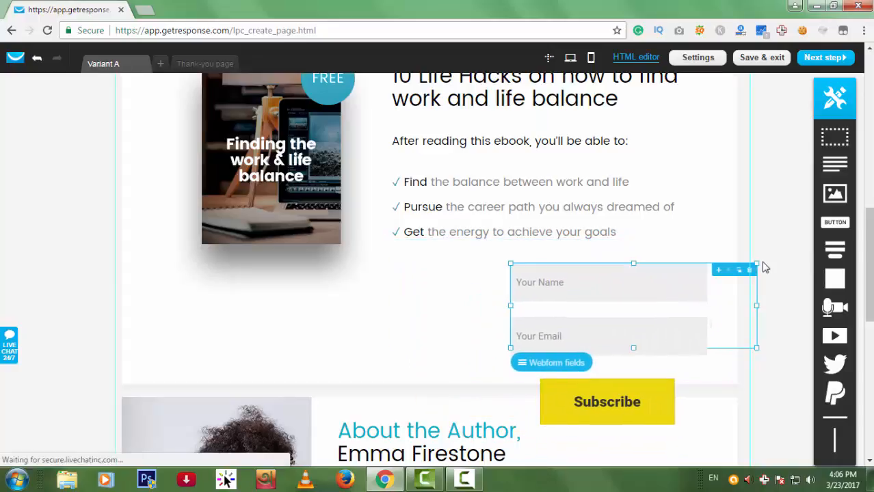
pyautogui.click(774, 296)
pyautogui.scroll(10, 774, 296)
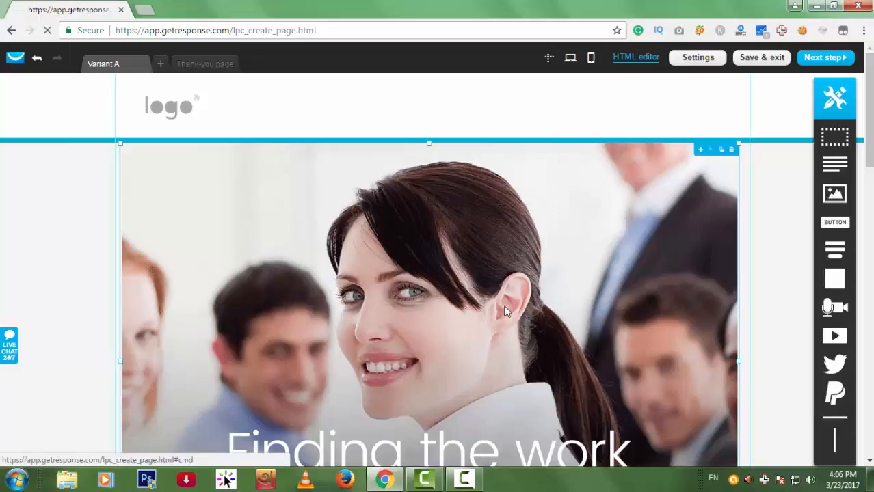
# Replace the hero photo with the yellow two-women fashion banner from My Images.
pyautogui.click(734, 148)
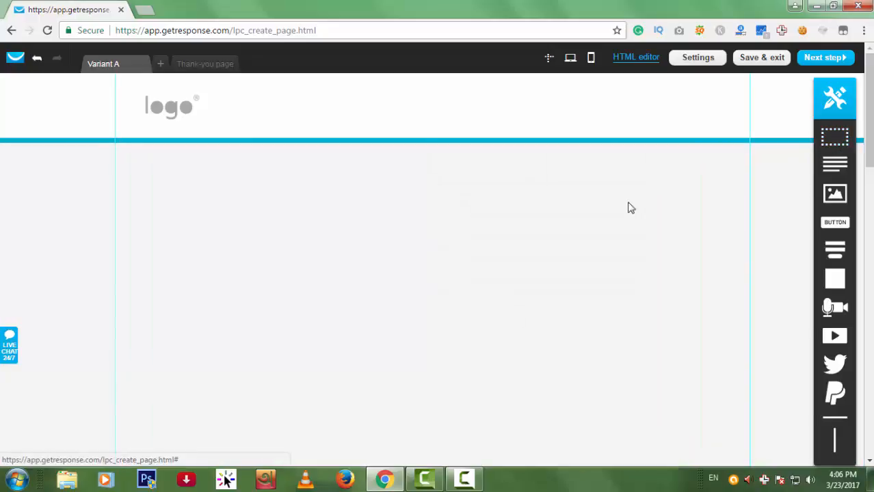
pyautogui.moveTo(834, 193); pyautogui.dragTo(369, 234)
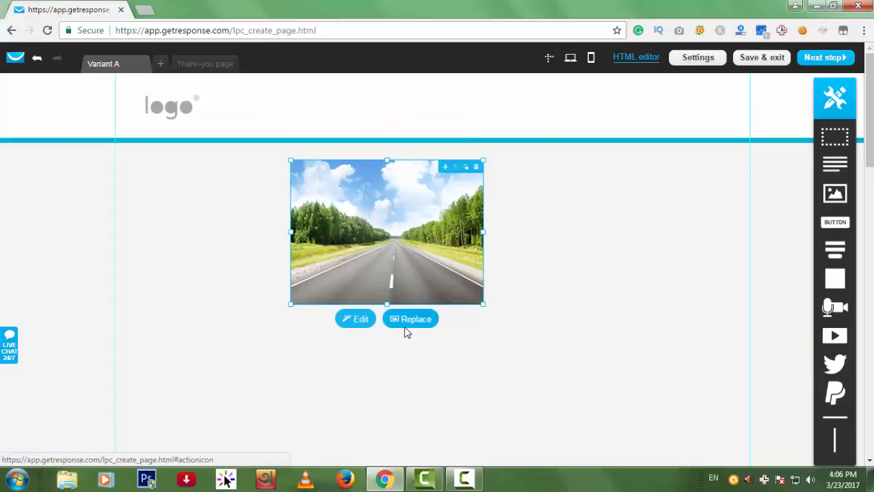
pyautogui.click(409, 318)
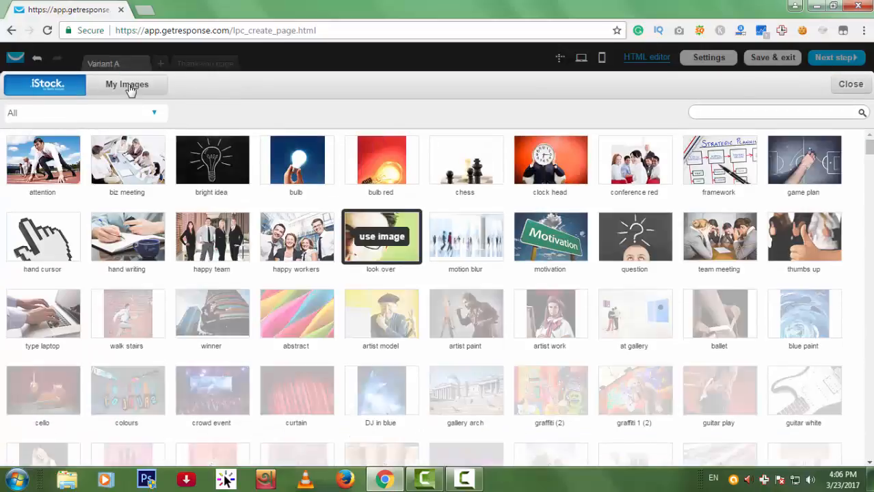
pyautogui.click(131, 86)
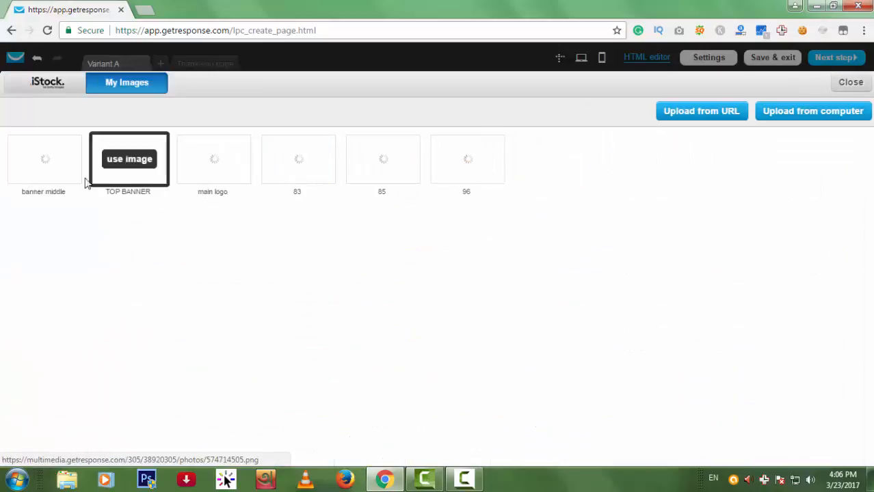
pyautogui.click(55, 165)
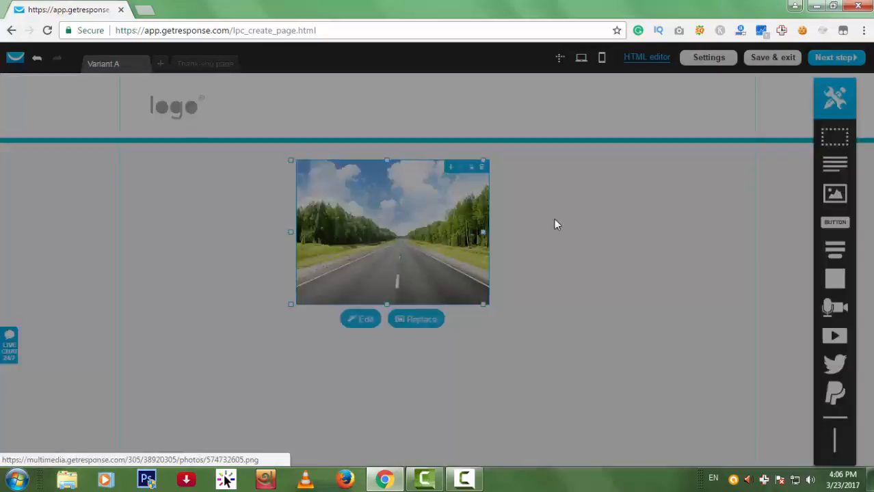
# Enlarge, widen, centre and zoom the banner so it fills its frame.
pyautogui.moveTo(483, 306); pyautogui.dragTo(788, 341)
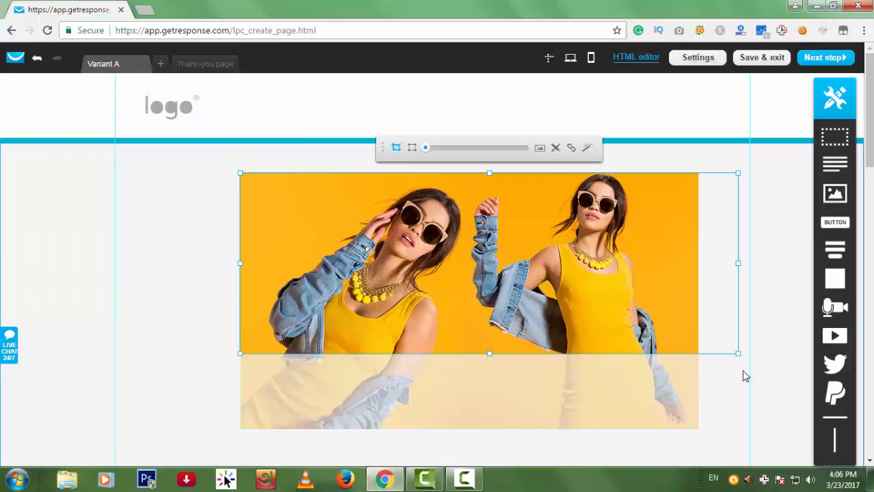
pyautogui.moveTo(236, 357); pyautogui.dragTo(93, 358)
pyautogui.moveTo(413, 303)
pyautogui.mouseDown()
pyautogui.moveTo(508, 303)
pyautogui.moveTo(383, 290)
pyautogui.moveTo(400, 292)
pyautogui.mouseUp()
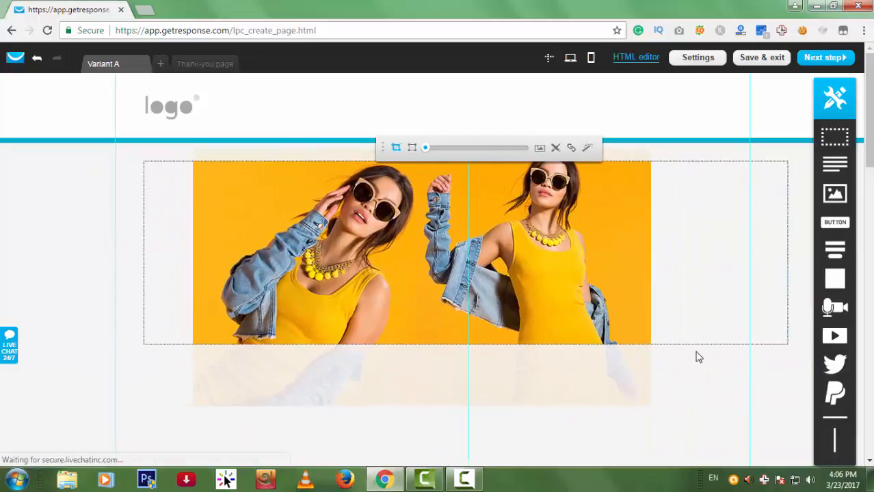
pyautogui.moveTo(426, 148); pyautogui.dragTo(524, 148)
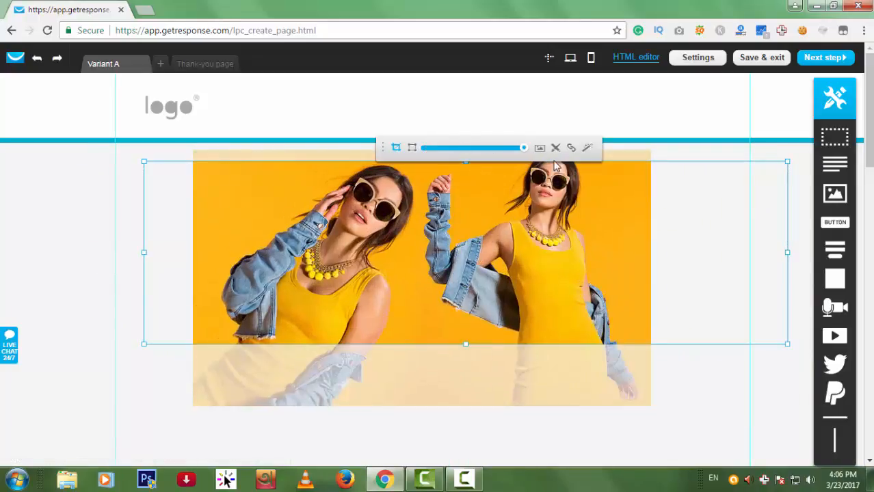
# Add a text block below the banner filled with repeated pasted placeholder text.
pyautogui.click(107, 230)
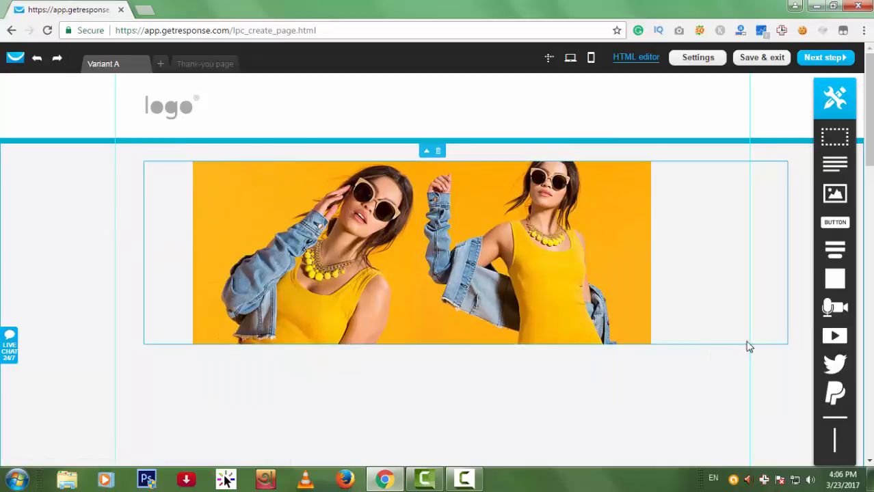
pyautogui.scroll(-1, 705, 336)
pyautogui.moveTo(846, 169); pyautogui.dragTo(379, 340)
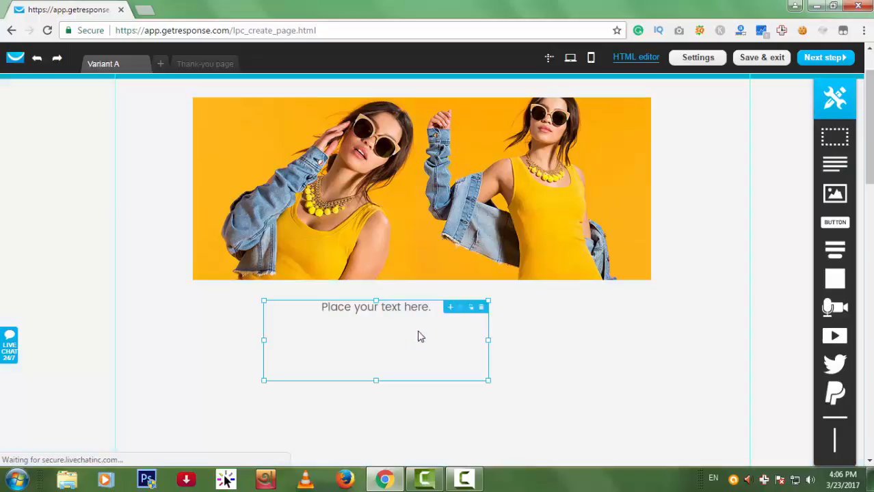
pyautogui.doubleClick(428, 308)
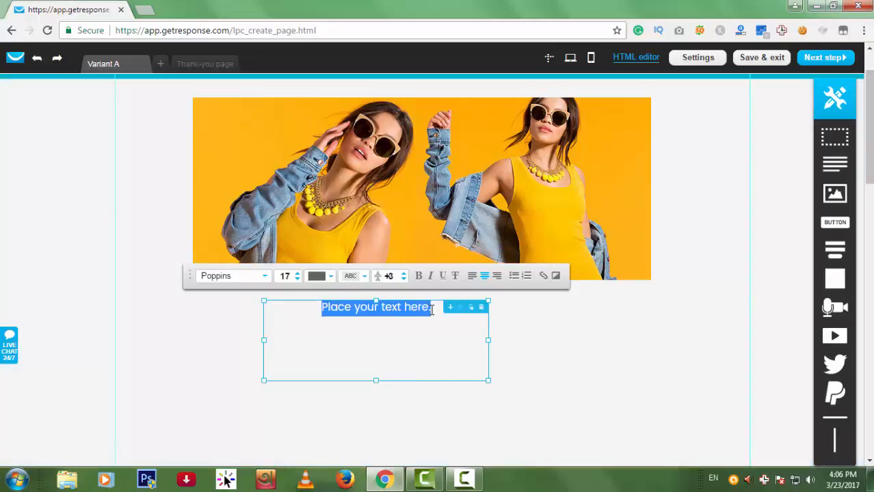
pyautogui.hotkey('ctrl', 'c')
pyautogui.hotkey('ctrl', 'v')
pyautogui.hotkey('ctrl', 'v')
pyautogui.hotkey('ctrl', 'v')
pyautogui.write('dfcsffvfadsvfvfv')
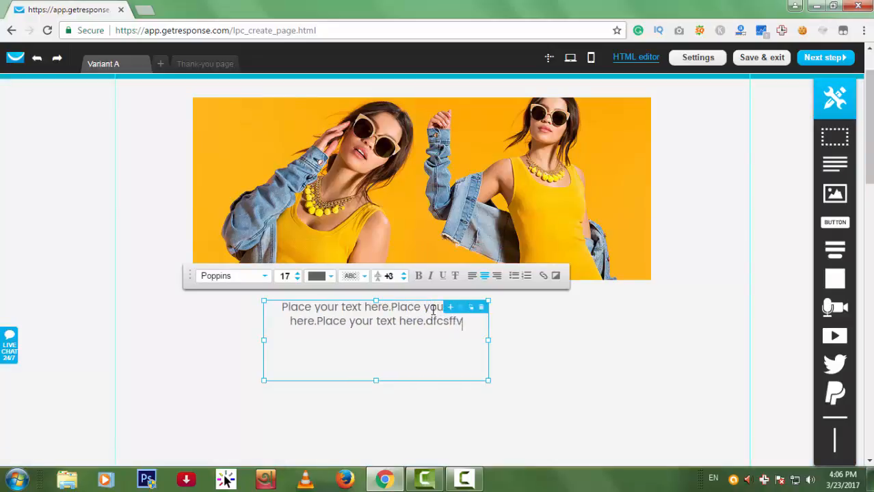
pyautogui.click(679, 353)
# Place a yellow Button beneath the new text block.
pyautogui.scroll(2, 337, 267)
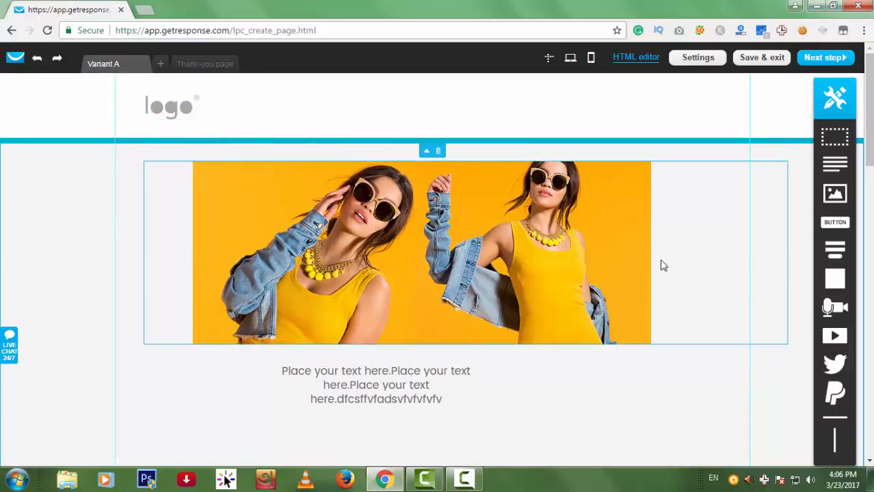
pyautogui.scroll(-2, 686, 294)
pyautogui.scroll(-1, 643, 337)
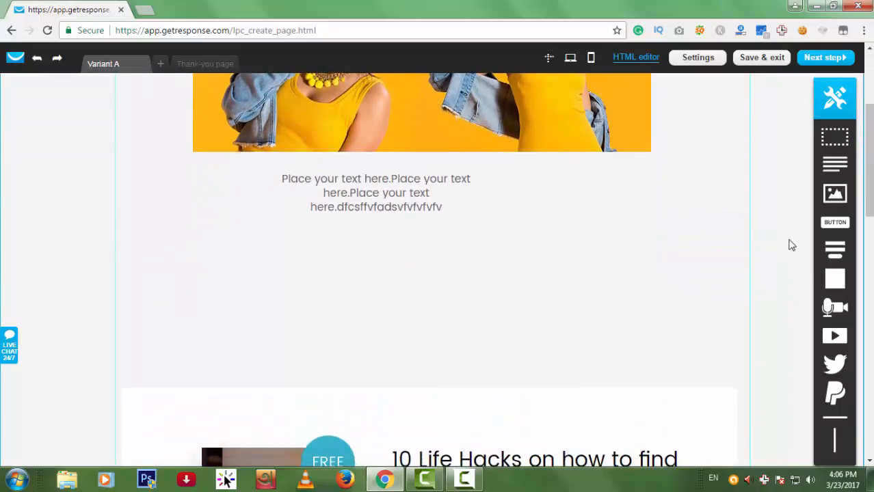
pyautogui.moveTo(843, 230); pyautogui.dragTo(347, 281)
pyautogui.scroll(-1, 737, 150)
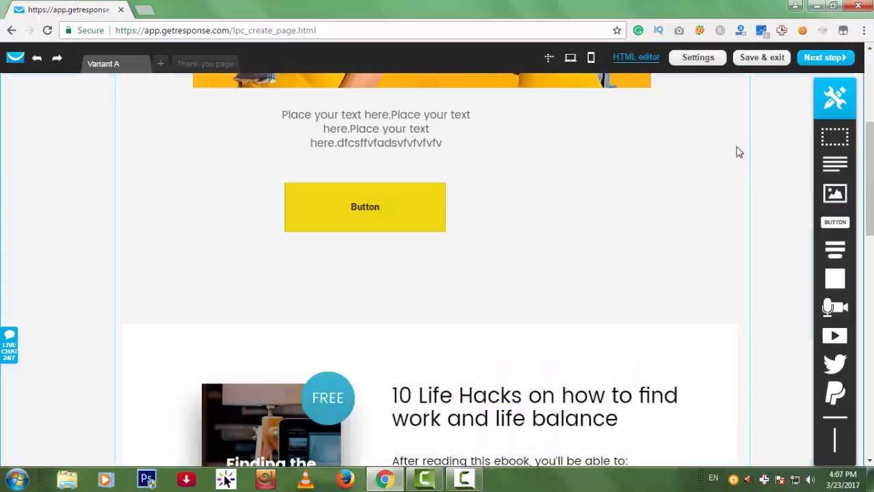
pyautogui.scroll(-2, 853, 319)
pyautogui.scroll(-1, 853, 318)
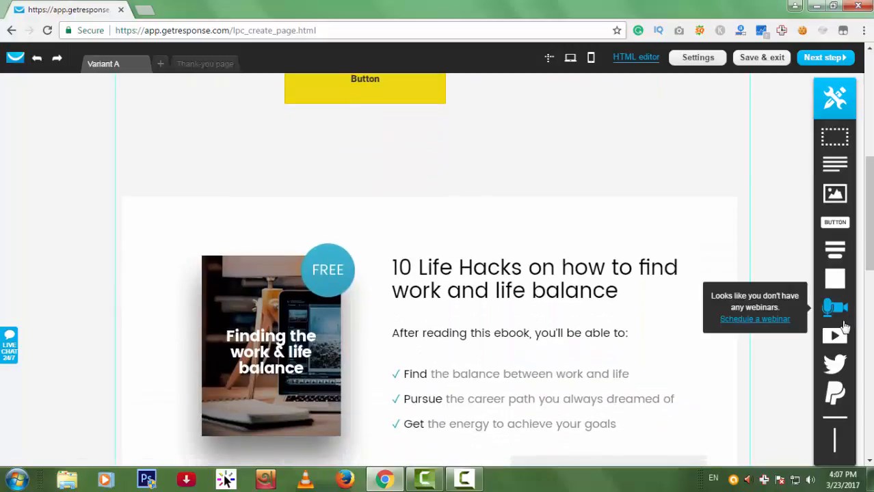
# Add a YouTube video block beside the Button and check its embed URL settings.
pyautogui.moveTo(690, 294); pyautogui.dragTo(511, 143)
pyautogui.scroll(1, 567, 226)
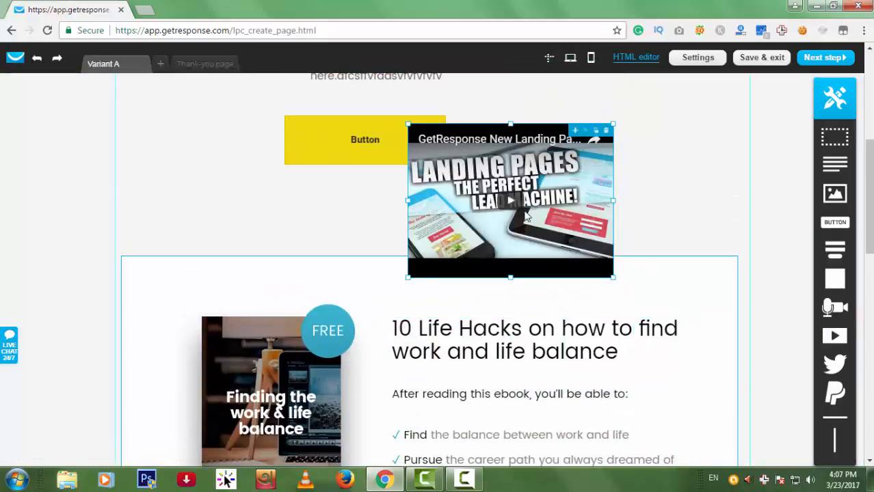
pyautogui.click(530, 188)
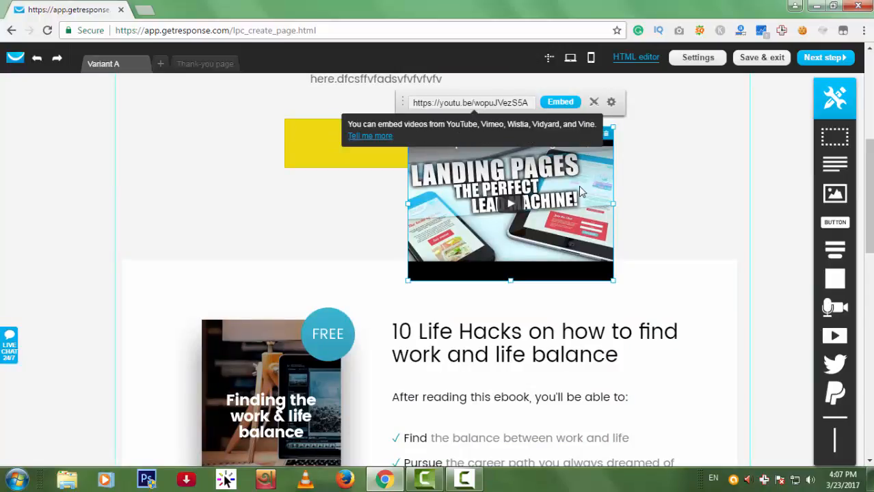
pyautogui.click(676, 144)
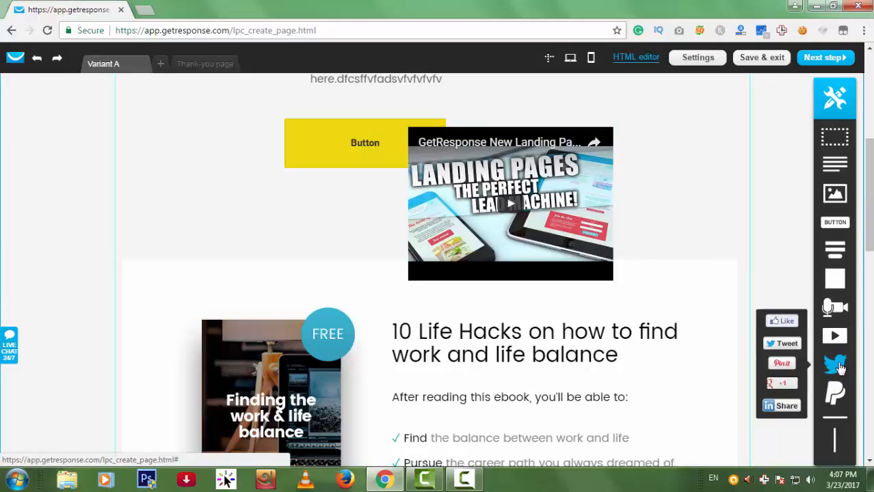
# Add Facebook Like and Tweet buttons below the Button and video.
pyautogui.moveTo(580, 284); pyautogui.dragTo(167, 209)
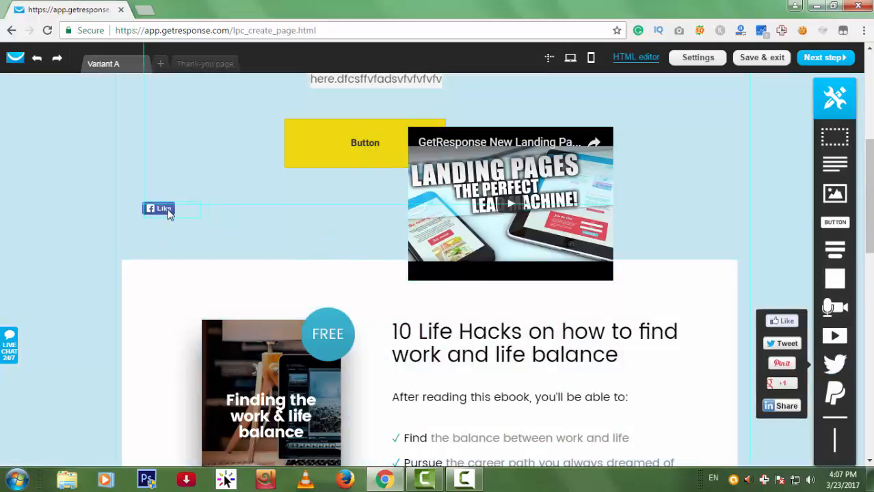
pyautogui.moveTo(773, 347); pyautogui.dragTo(224, 208)
pyautogui.click(544, 285)
pyautogui.scroll(-7, 544, 286)
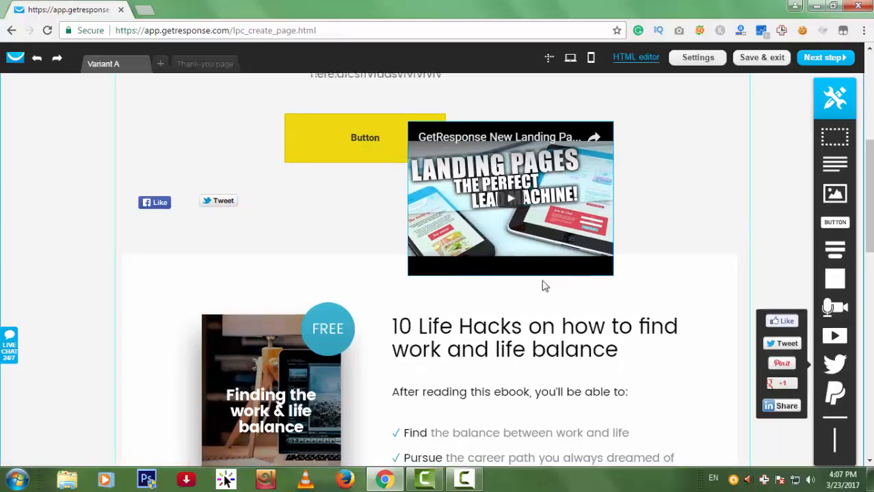
# Remove the ebook cover image from its section.
pyautogui.scroll(-5, 558, 329)
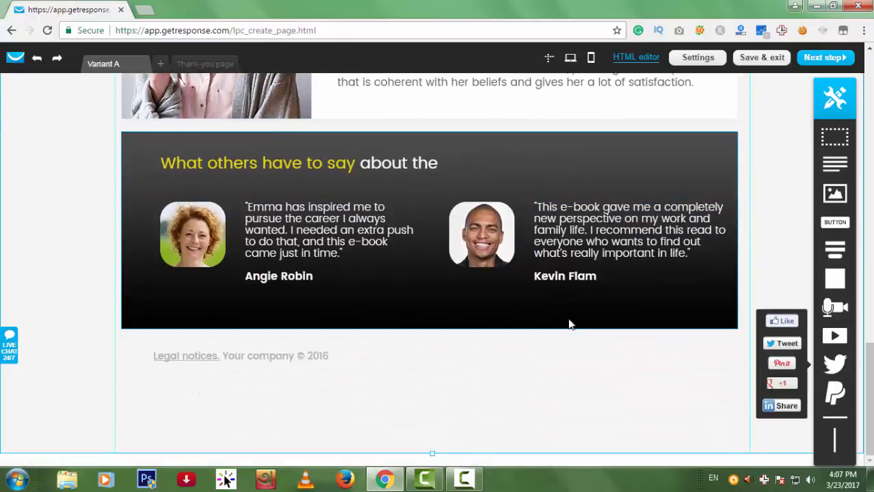
pyautogui.scroll(4, 567, 322)
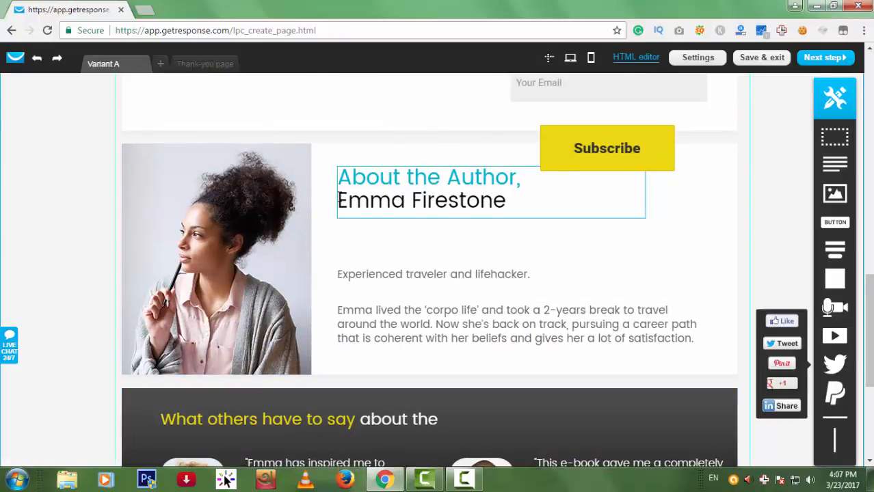
pyautogui.scroll(2, 312, 208)
pyautogui.scroll(3, 567, 219)
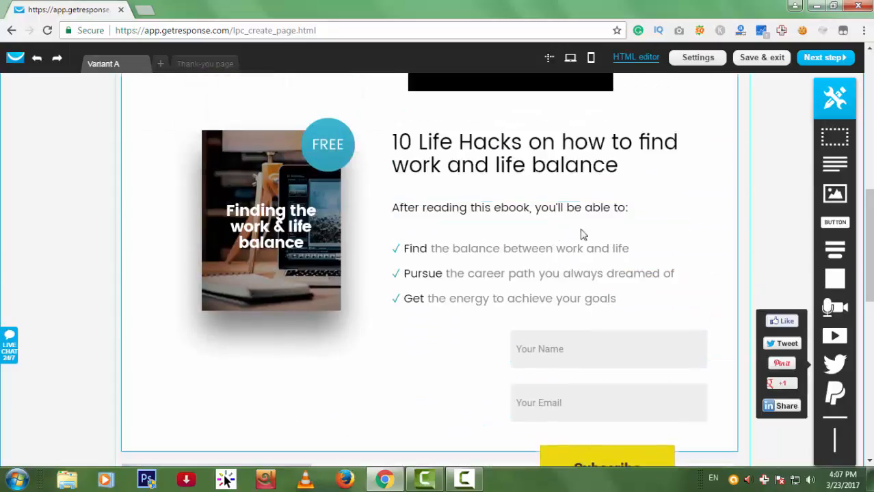
pyautogui.scroll(2, 373, 298)
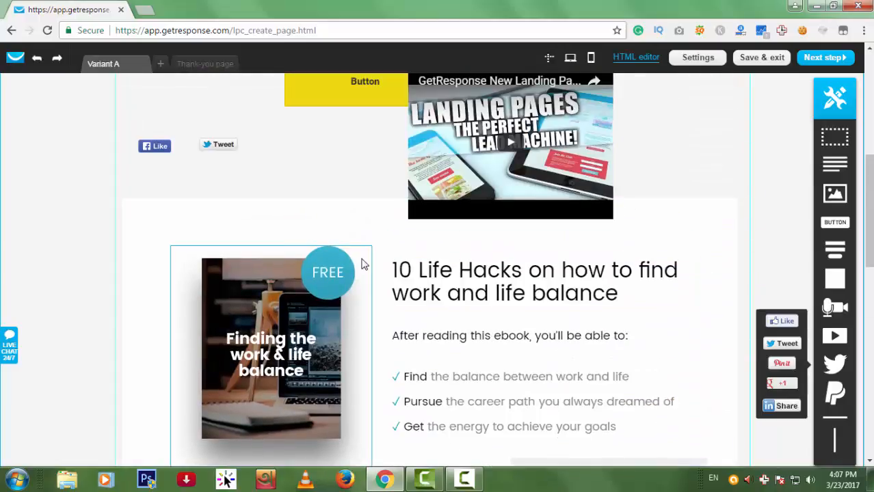
pyautogui.click(367, 259)
pyautogui.click(364, 253)
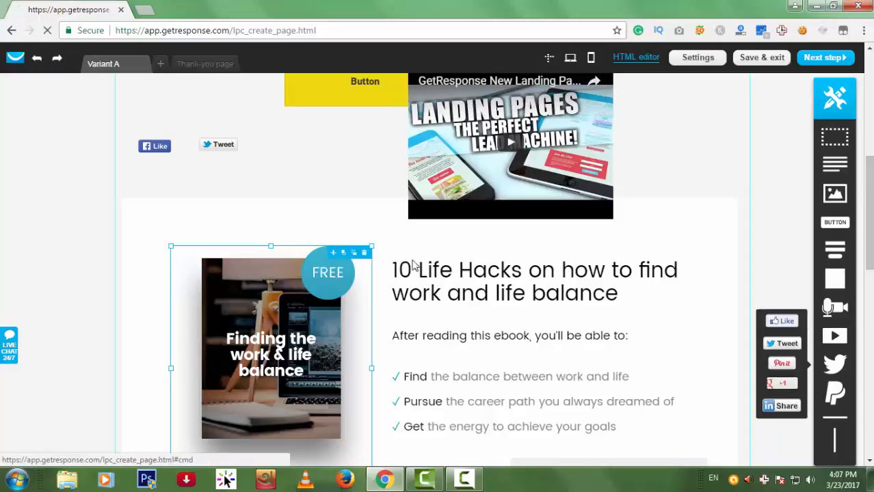
# Add a blank section block to the page and proceed to the page settings step.
pyautogui.scroll(2, 619, 320)
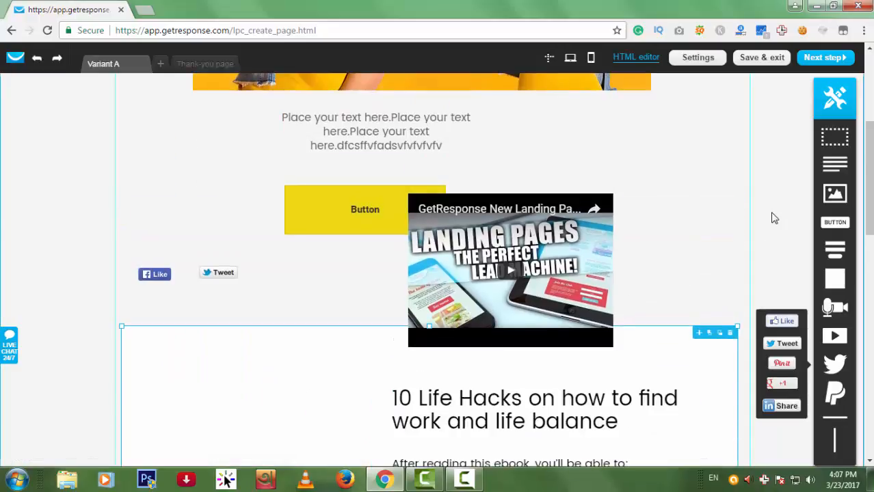
pyautogui.scroll(4, 659, 230)
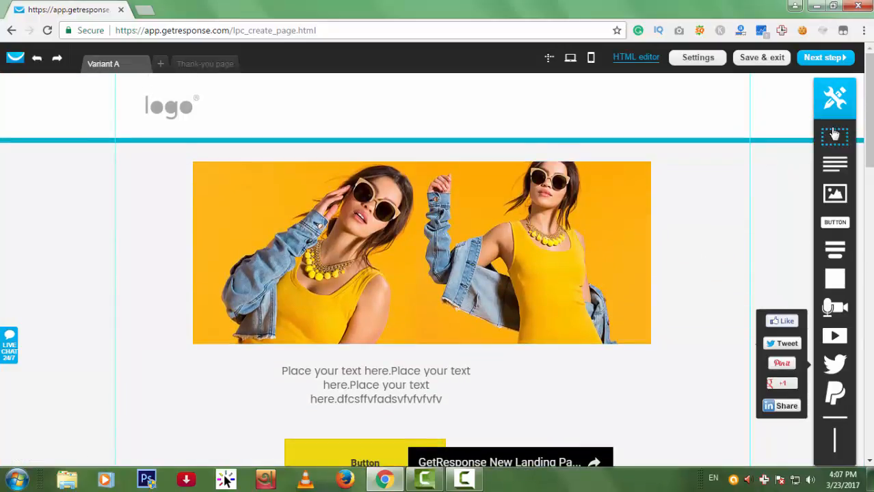
pyautogui.moveTo(834, 137); pyautogui.dragTo(404, 182)
pyautogui.scroll(3, 582, 251)
pyautogui.scroll(12, 582, 247)
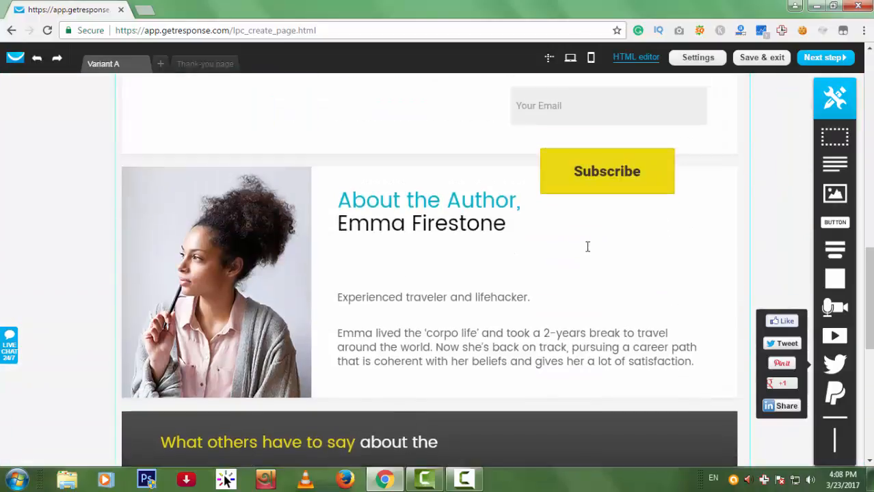
pyautogui.scroll(-3, 478, 228)
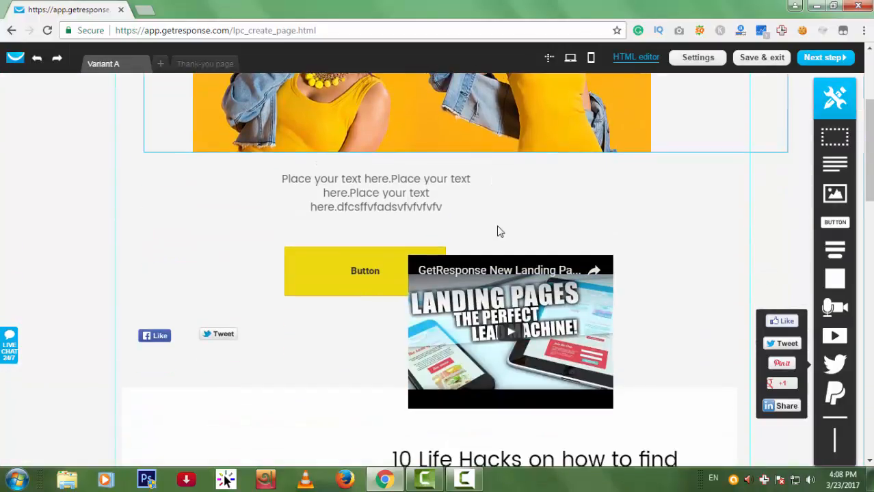
pyautogui.scroll(3, 497, 231)
pyautogui.scroll(-15, 689, 375)
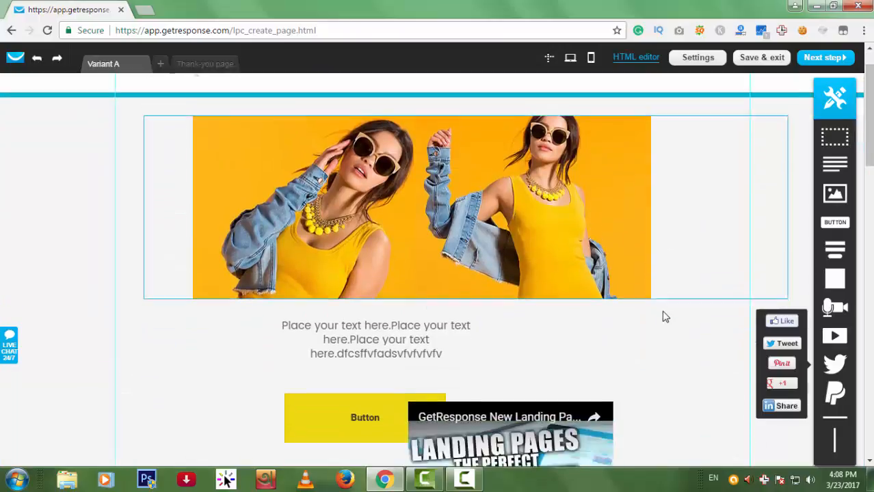
pyautogui.scroll(-2, 619, 290)
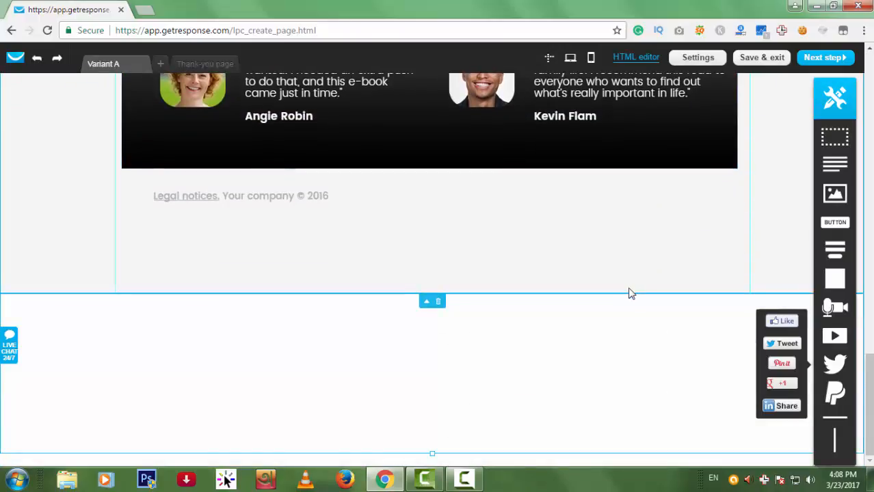
pyautogui.click(828, 60)
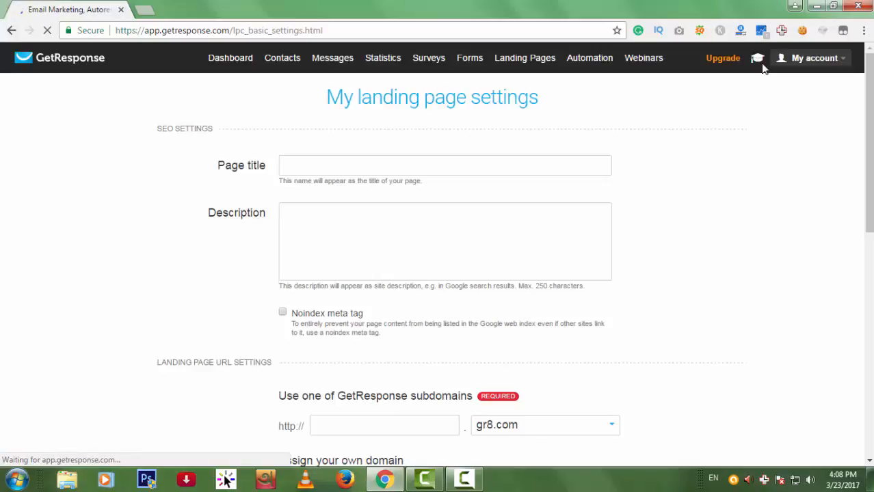
# Title the page 'Learn Email Marketing' and copy the same text into the Description.
pyautogui.scroll(-1, 631, 234)
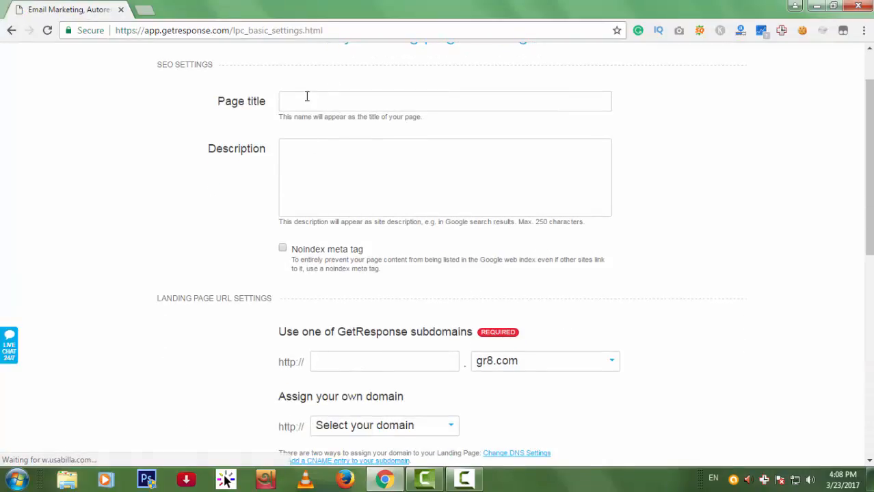
pyautogui.click(322, 96)
pyautogui.scroll(-1, 322, 96)
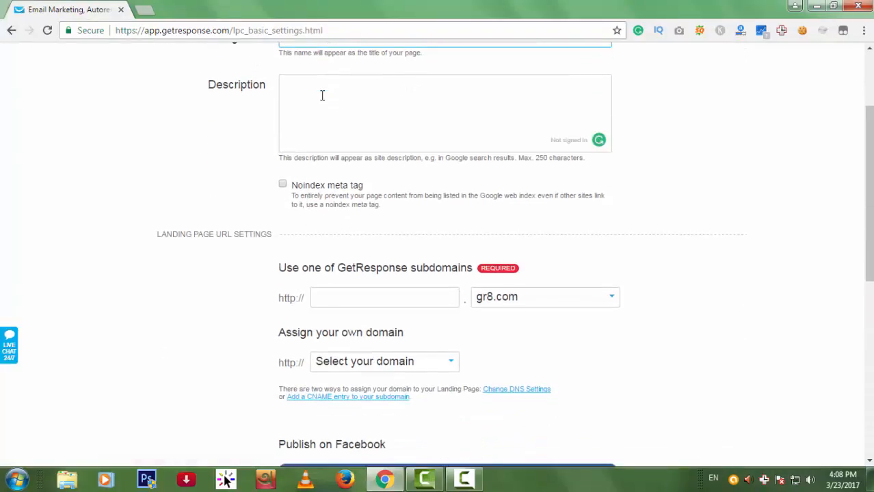
pyautogui.scroll(2, 344, 139)
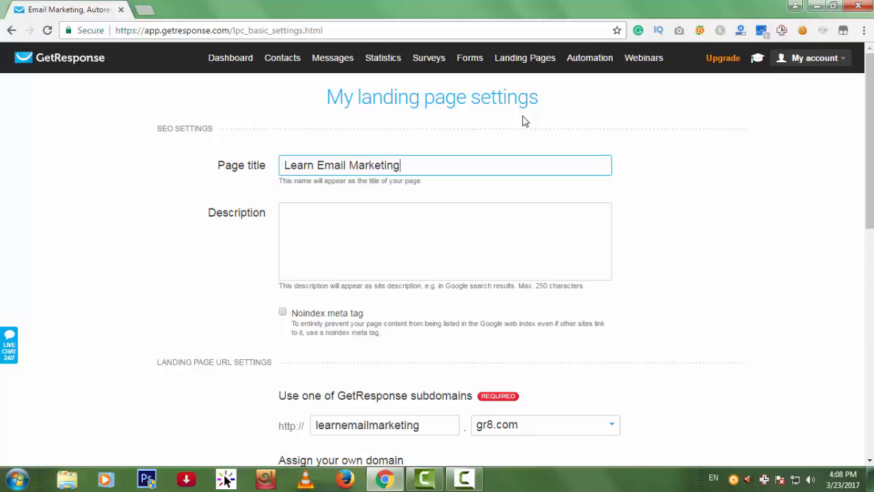
pyautogui.moveTo(245, 171); pyautogui.dragTo(260, 179)
pyautogui.hotkey('ctrl', 'c')
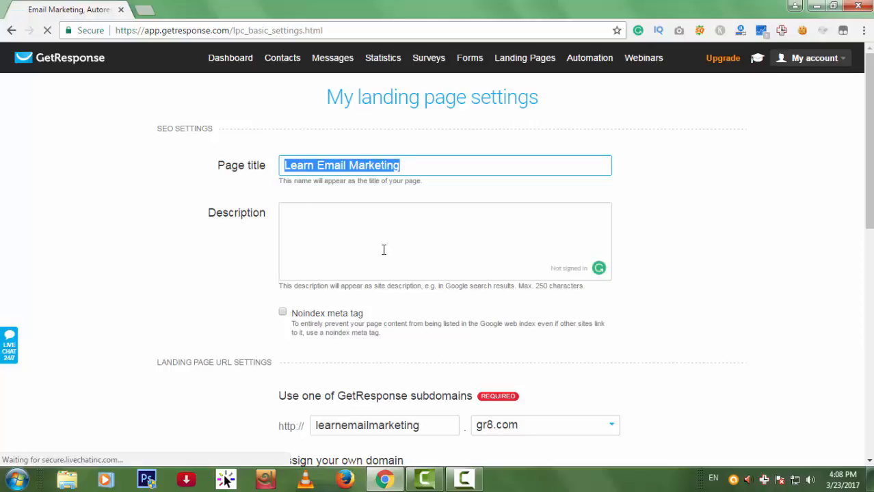
pyautogui.click(382, 249)
pyautogui.hotkey('ctrl', 'v')
pyautogui.hotkey('ctrl', 'v')
pyautogui.hotkey('ctrl', 'v')
pyautogui.hotkey('ctrl', 'v')
pyautogui.hotkey('ctrl', 'v')
# Choose the mytest campaign, publish, and Save & exit from the upgrade prompt.
pyautogui.scroll(-6, 538, 267)
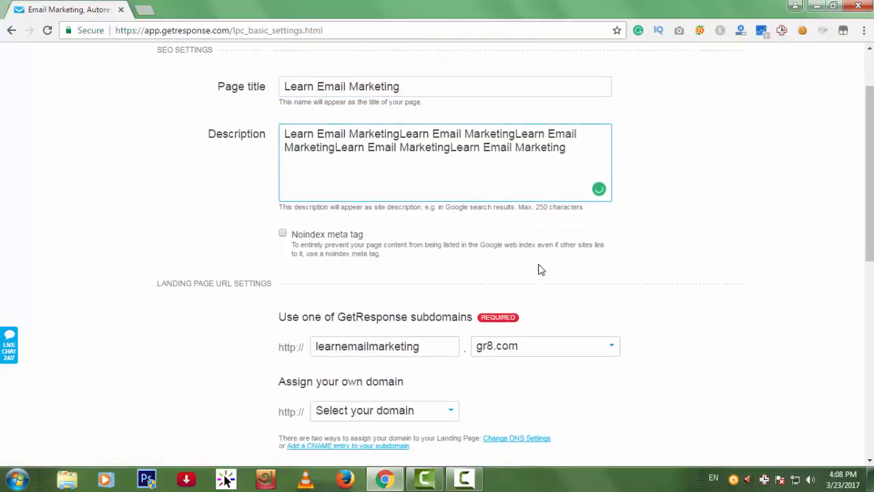
pyautogui.scroll(-2, 545, 256)
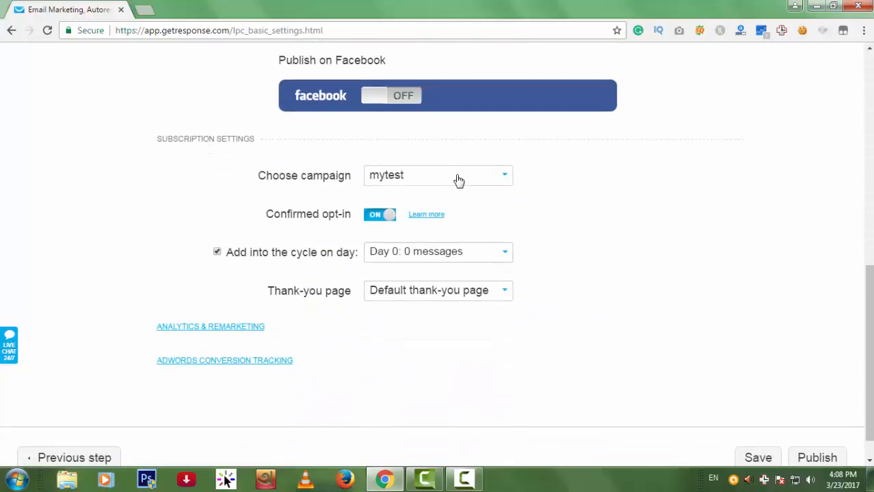
pyautogui.click(458, 179)
pyautogui.scroll(-1, 484, 199)
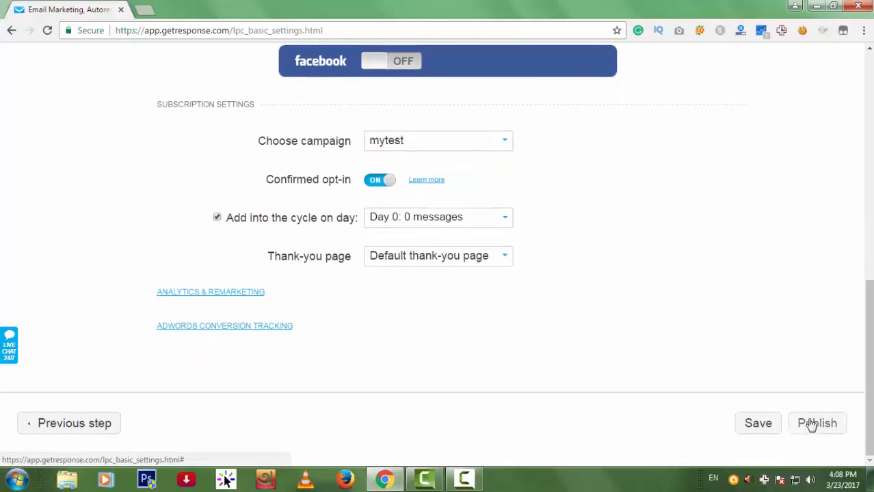
pyautogui.click(801, 423)
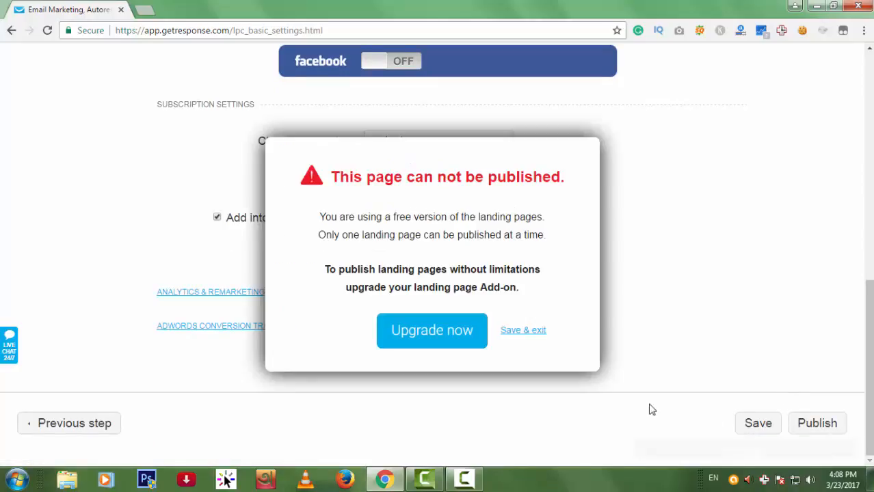
pyautogui.click(524, 331)
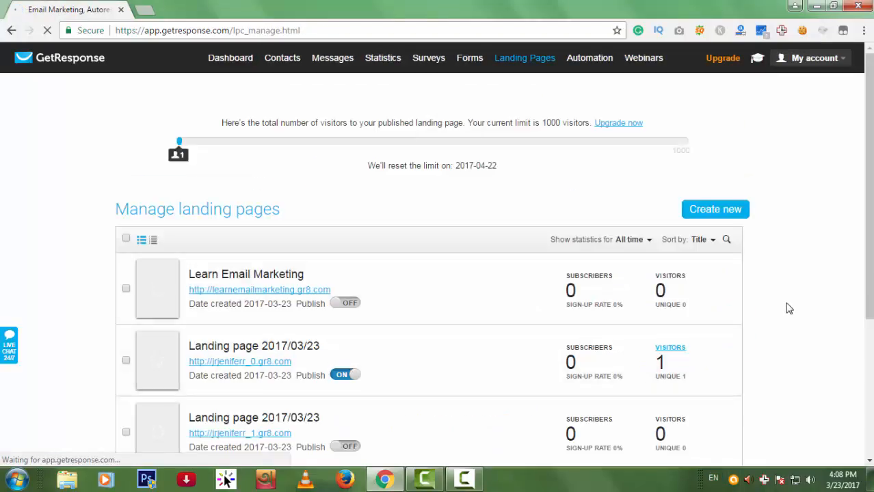
# View the Learn Email Marketing page online from its Actions menu.
pyautogui.scroll(-1, 777, 307)
pyautogui.scroll(-1, 377, 299)
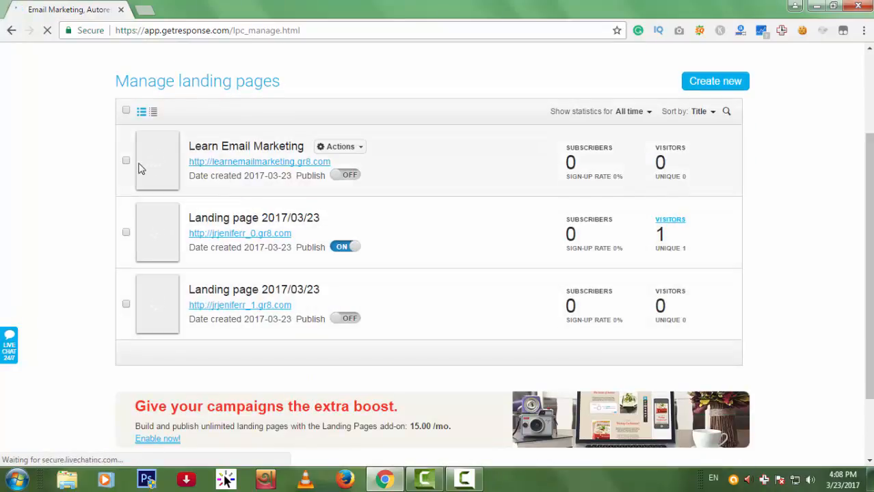
pyautogui.click(356, 149)
pyautogui.click(342, 171)
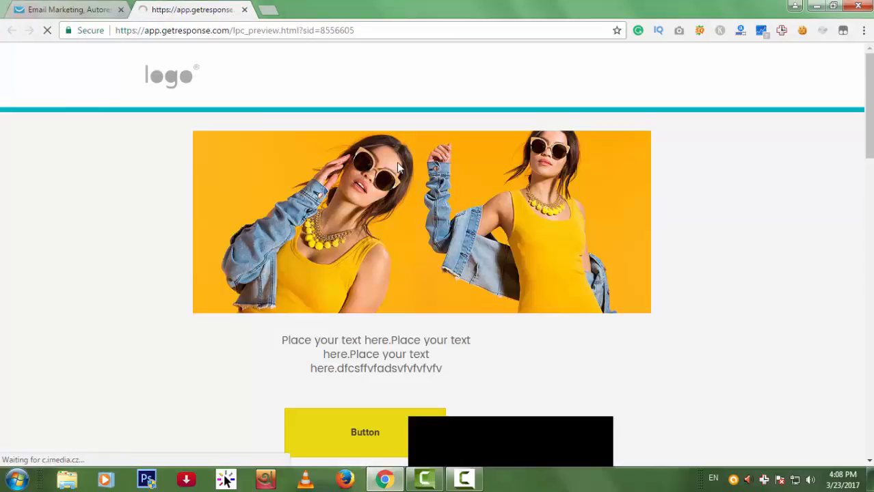
# Scroll through the page preview, then close it to return to Manage landing pages.
pyautogui.scroll(-8, 571, 367)
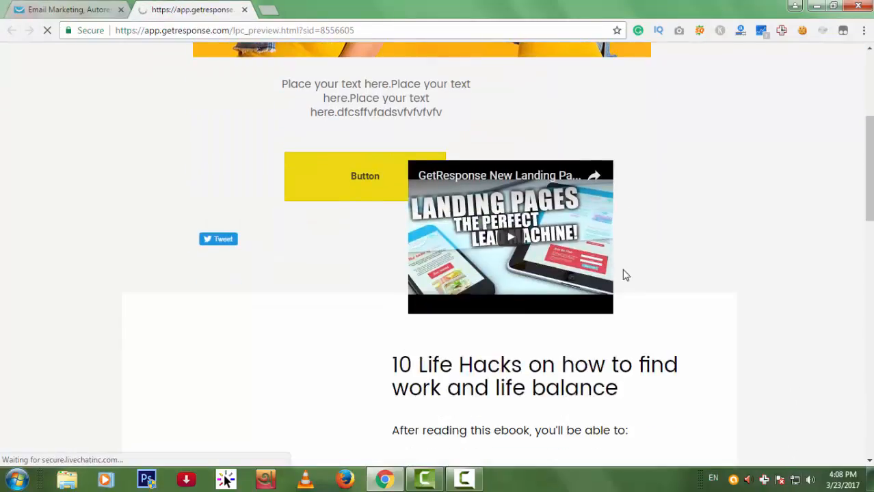
pyautogui.scroll(-6, 630, 295)
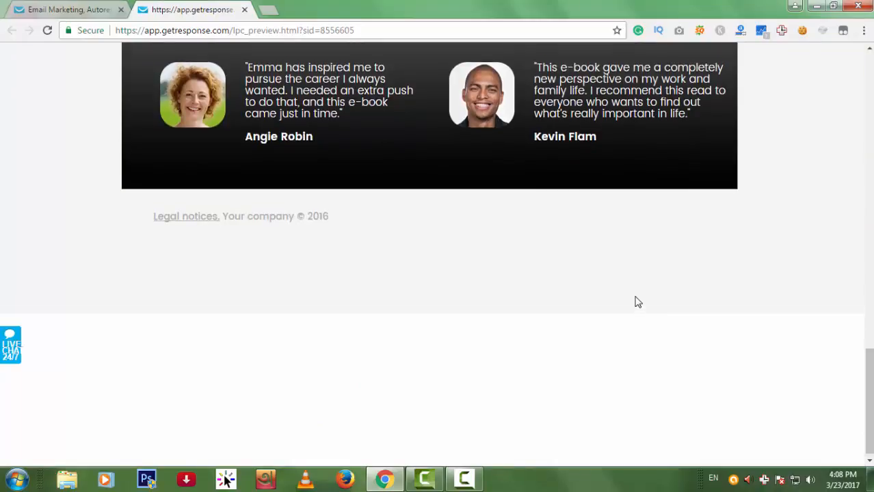
pyautogui.scroll(6, 632, 301)
pyautogui.scroll(8, 636, 302)
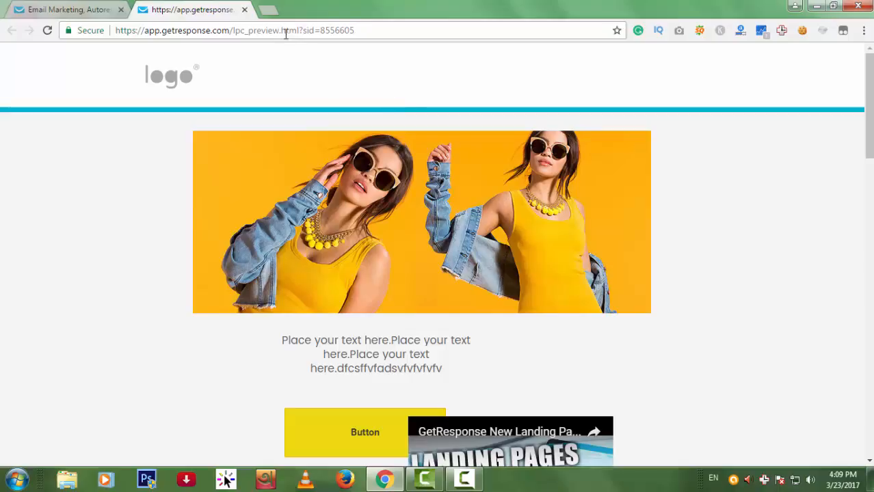
pyautogui.hotkey('ctrl', 'w')
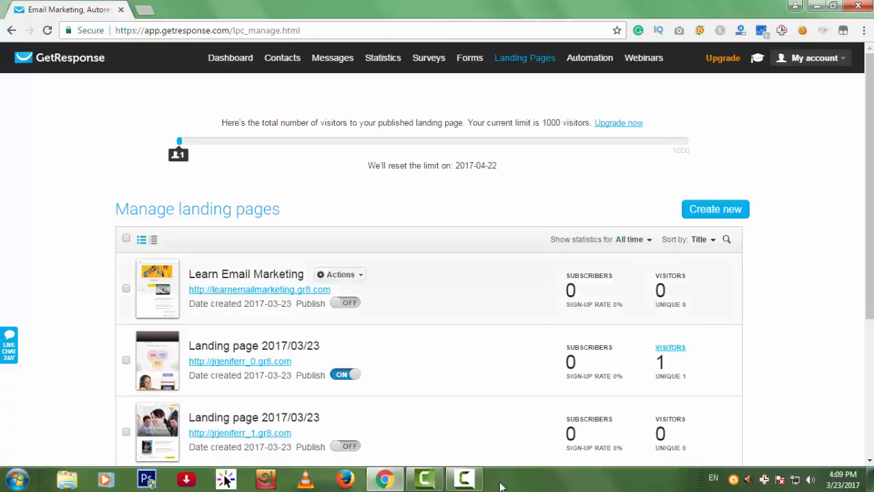
pyautogui.click(476, 483)
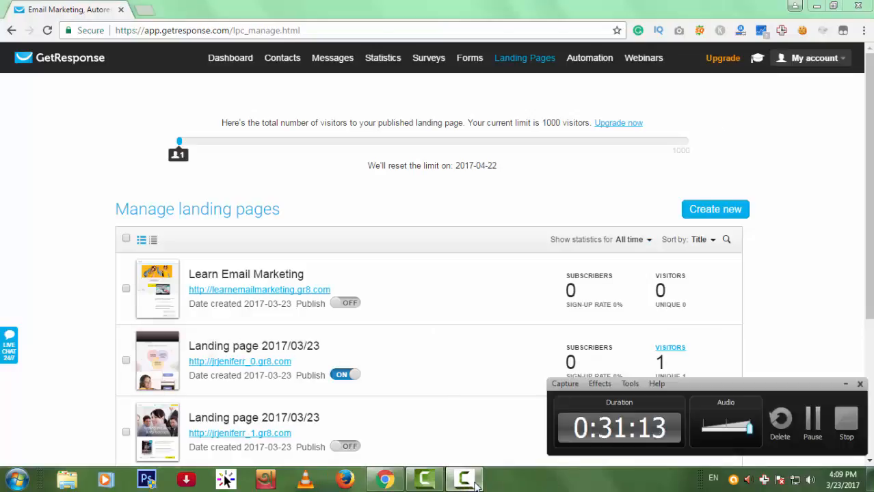
pyautogui.click(476, 483)
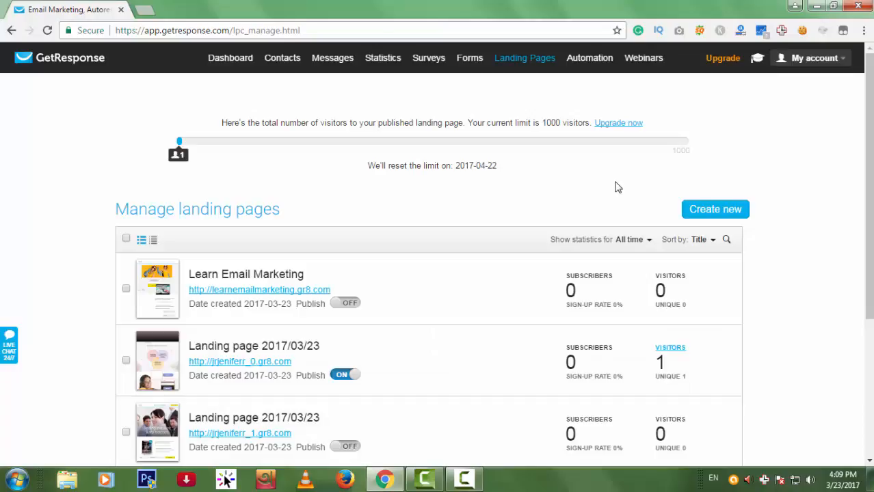
pyautogui.click(464, 480)
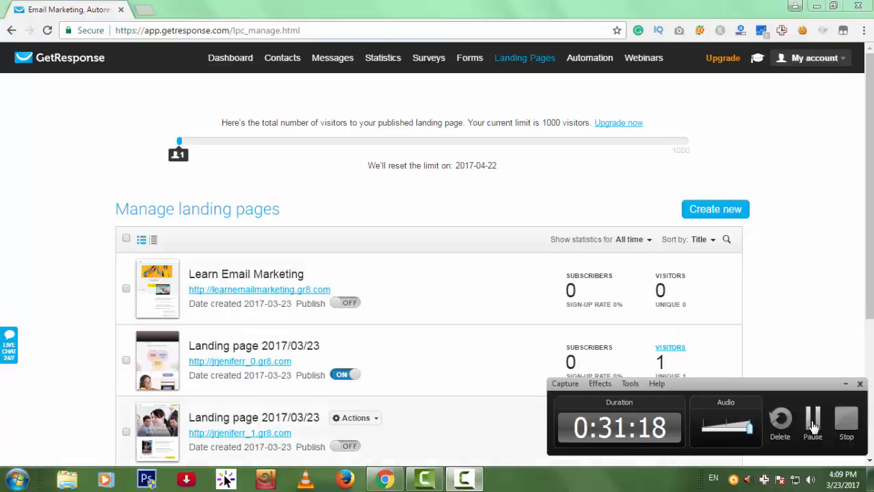